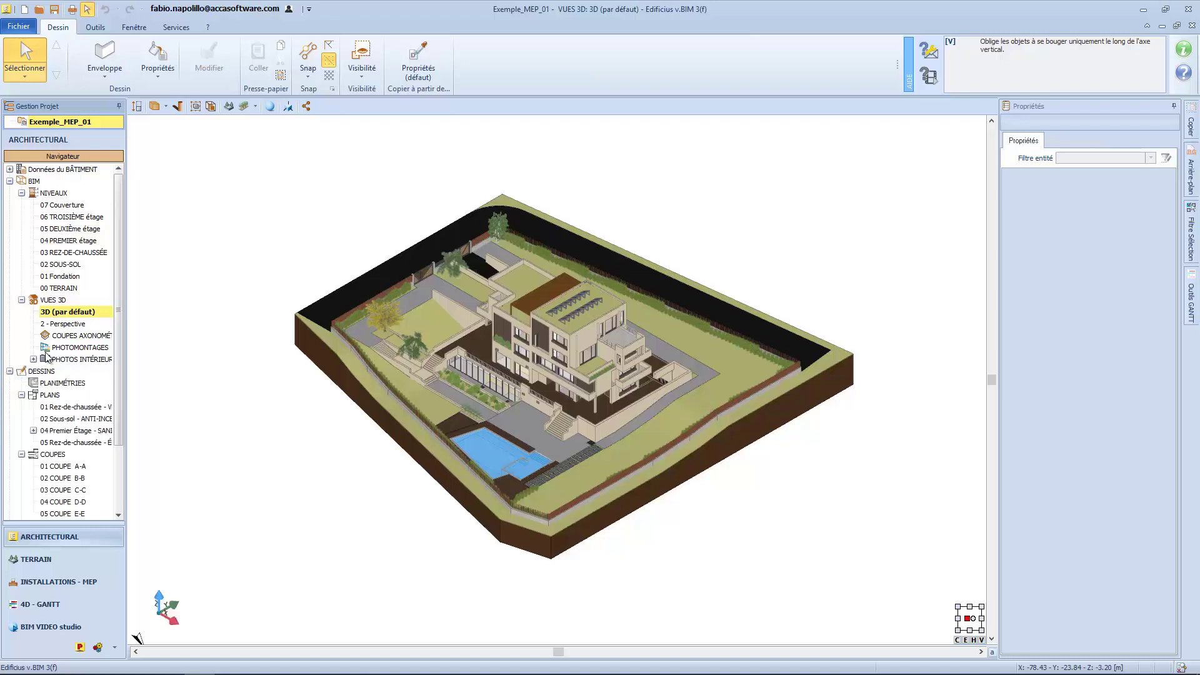
- Open the Rez-de-chaussée - VENTILATION plan and look over its ducts and the available 2D annotation and legend tools
{"action": "left_click_drag", "start_coordinate": [122, 317], "coordinate": [119, 381]}
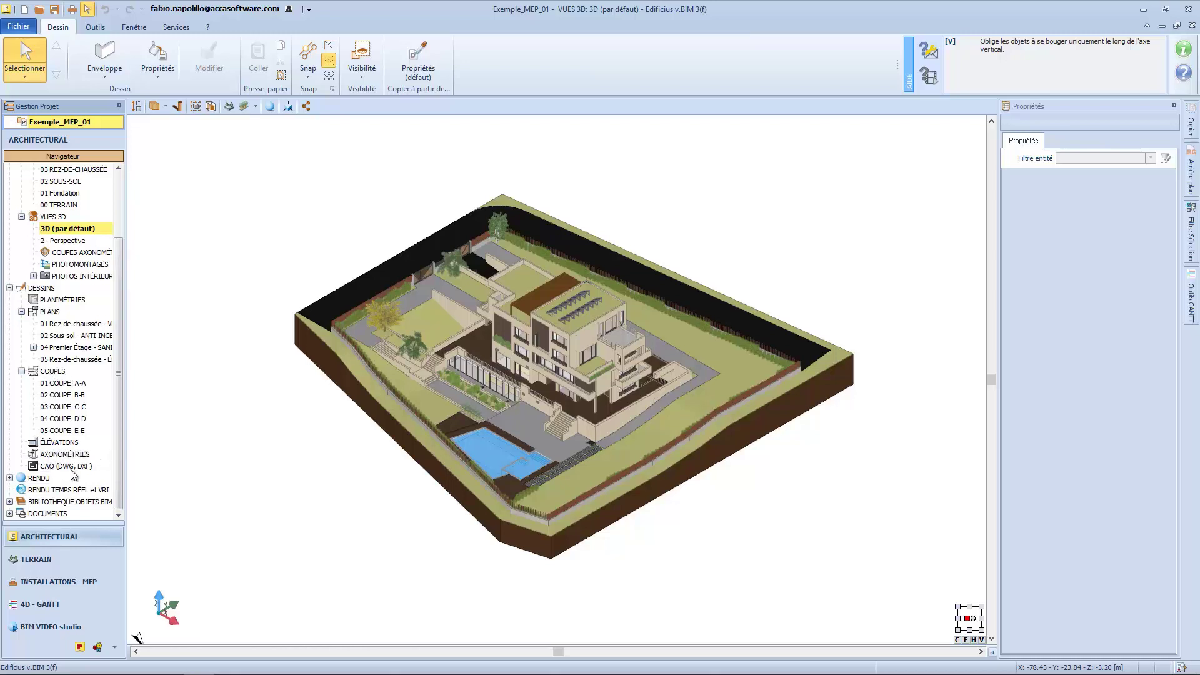
{"action": "double_click", "coordinate": [56, 323]}
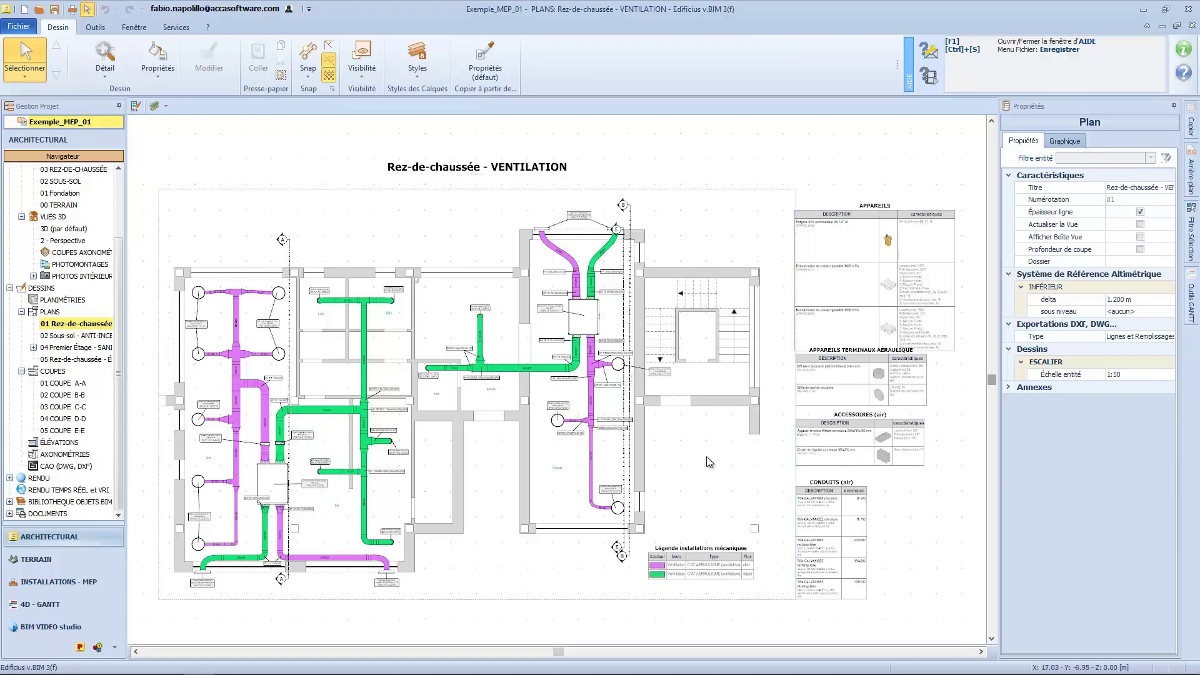
{"action": "scroll", "coordinate": [291, 291], "scroll_direction": "up", "scroll_amount": 2}
{"action": "left_click", "coordinate": [104, 59]}
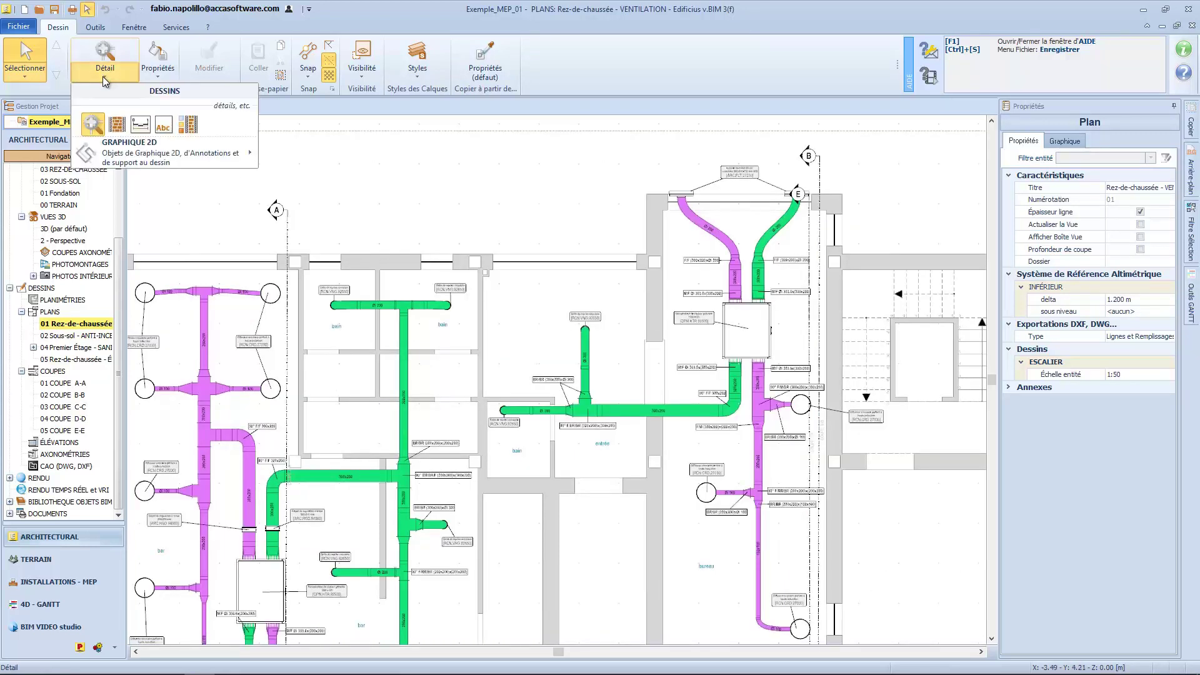
{"action": "mouse_move", "coordinate": [145, 154]}
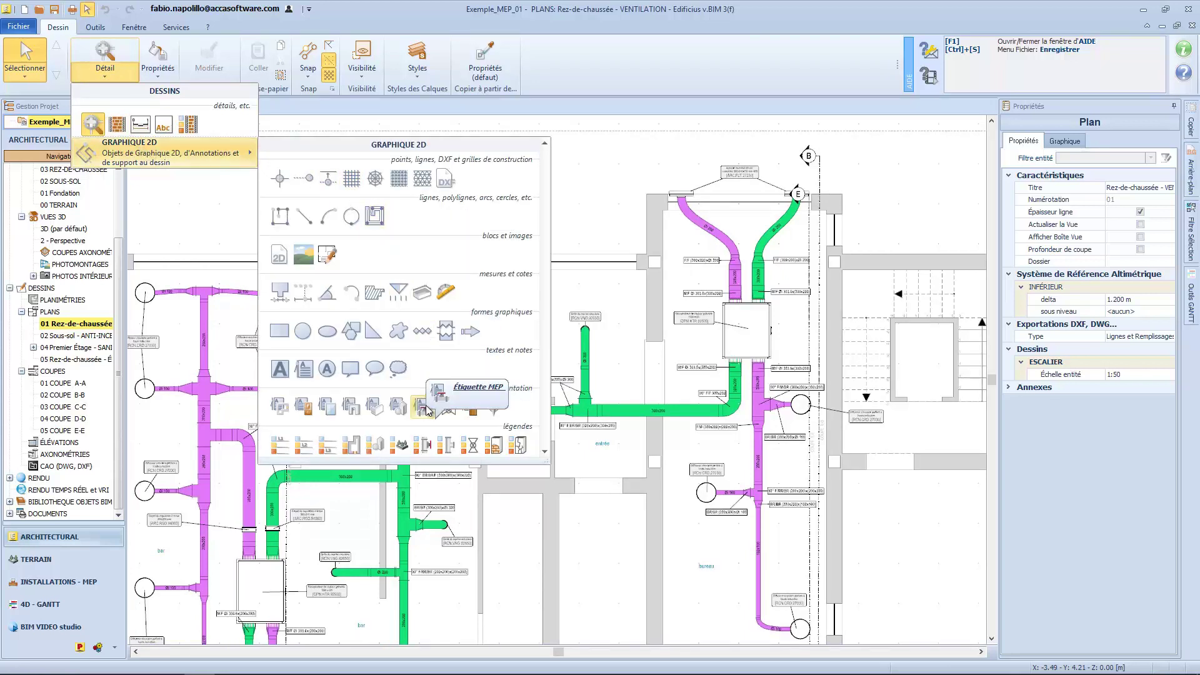
{"action": "left_click", "coordinate": [430, 447]}
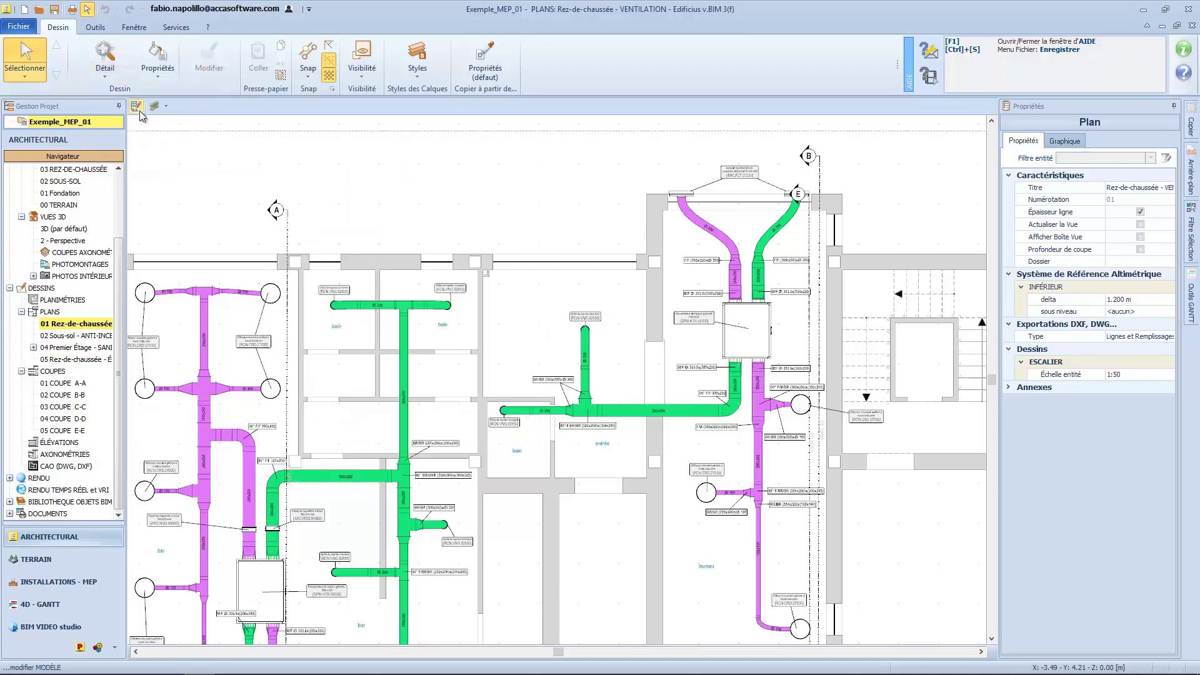
- Open the 03 REZ-DE-CHAUSSÉE level
{"action": "scroll", "coordinate": [57, 237], "scroll_direction": "up", "scroll_amount": 3}
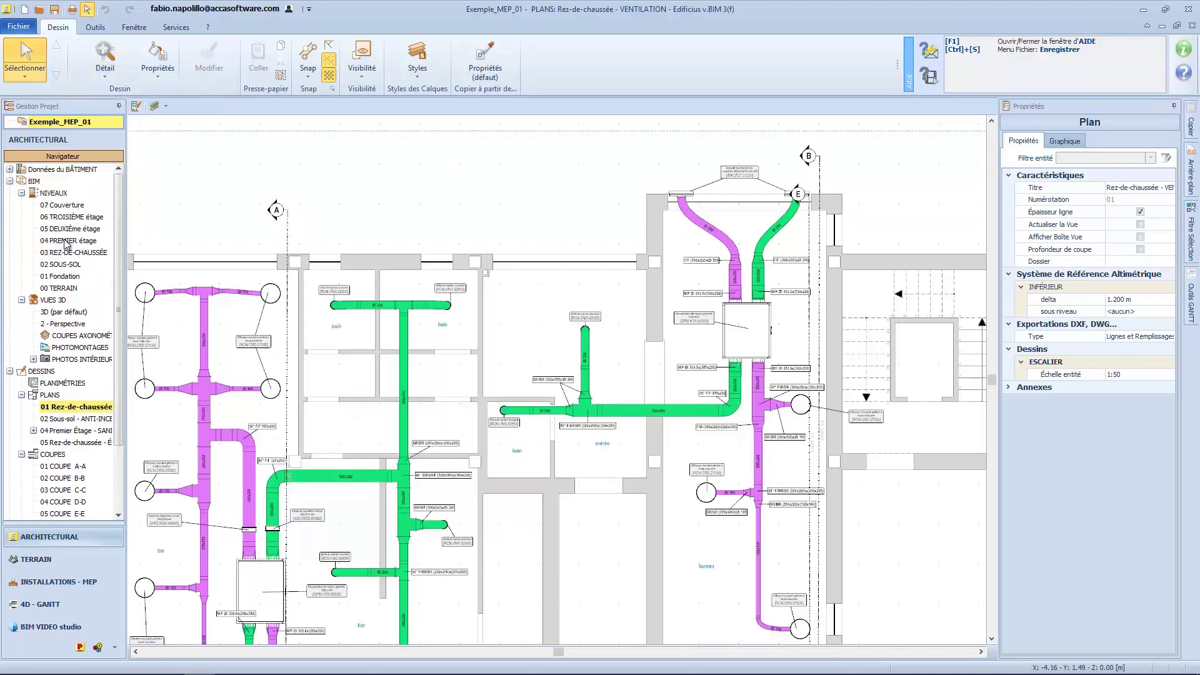
{"action": "left_click", "coordinate": [66, 253]}
{"action": "double_click", "coordinate": [67, 253]}
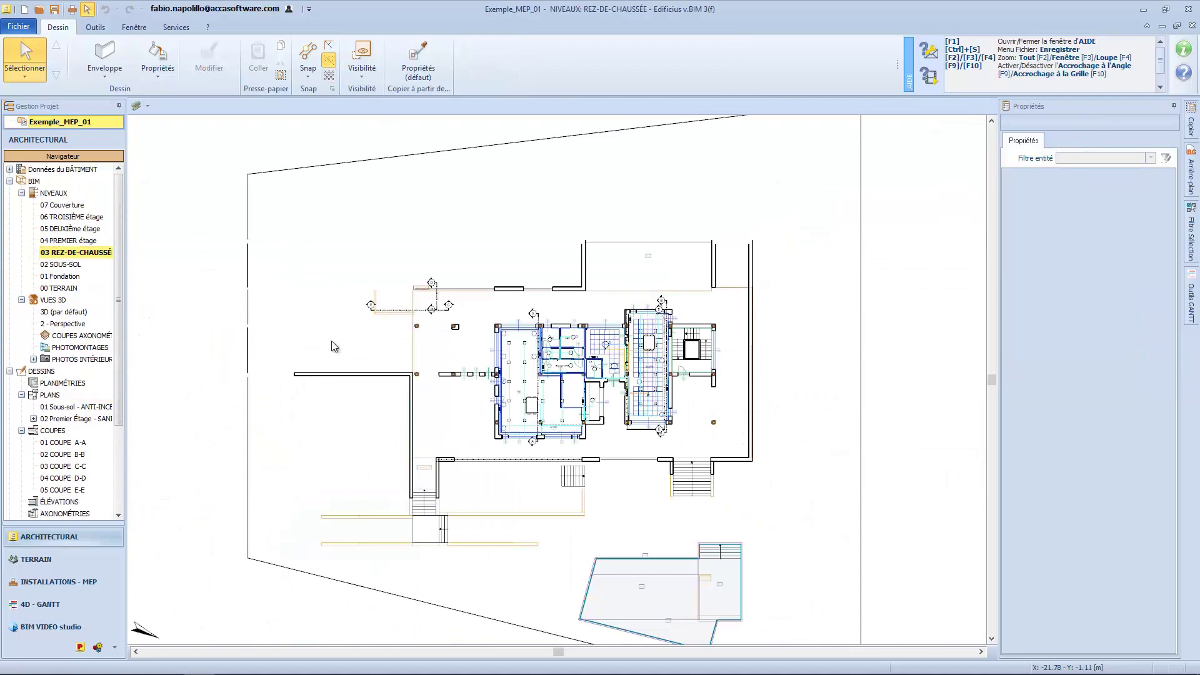
- Insert a plan drawing marker outside the building with a 1.200 m offset and the title REZ-DE-CHAUSSÉE
{"action": "left_click", "coordinate": [101, 72]}
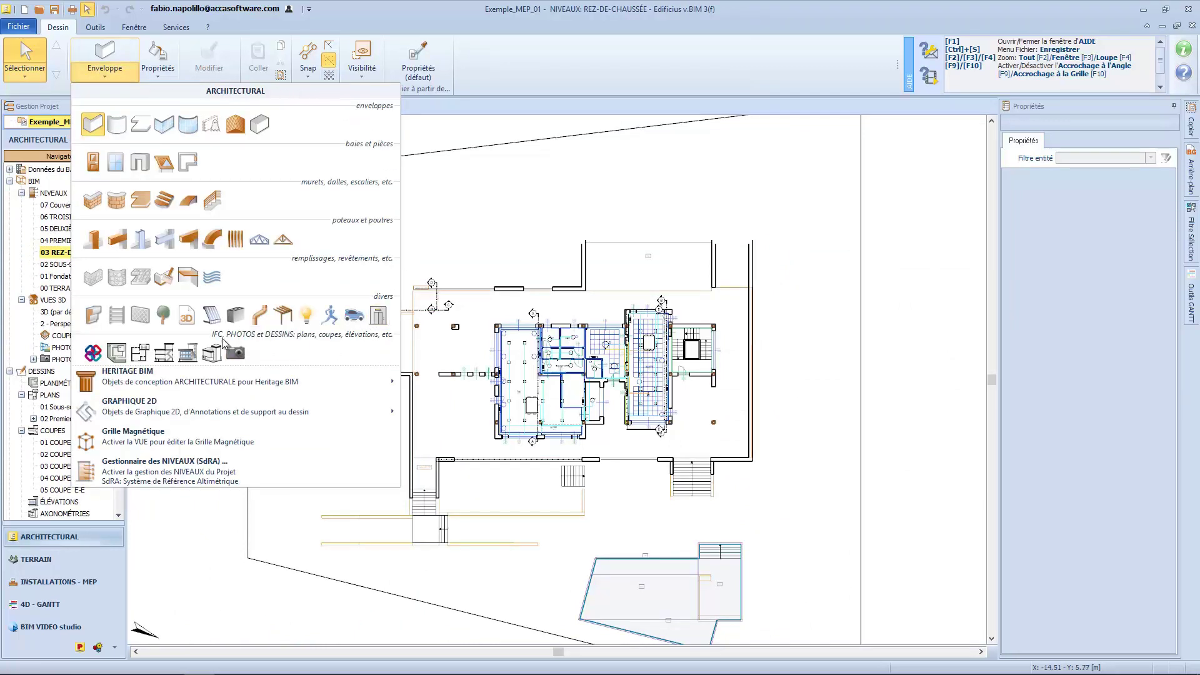
{"action": "left_click", "coordinate": [140, 353]}
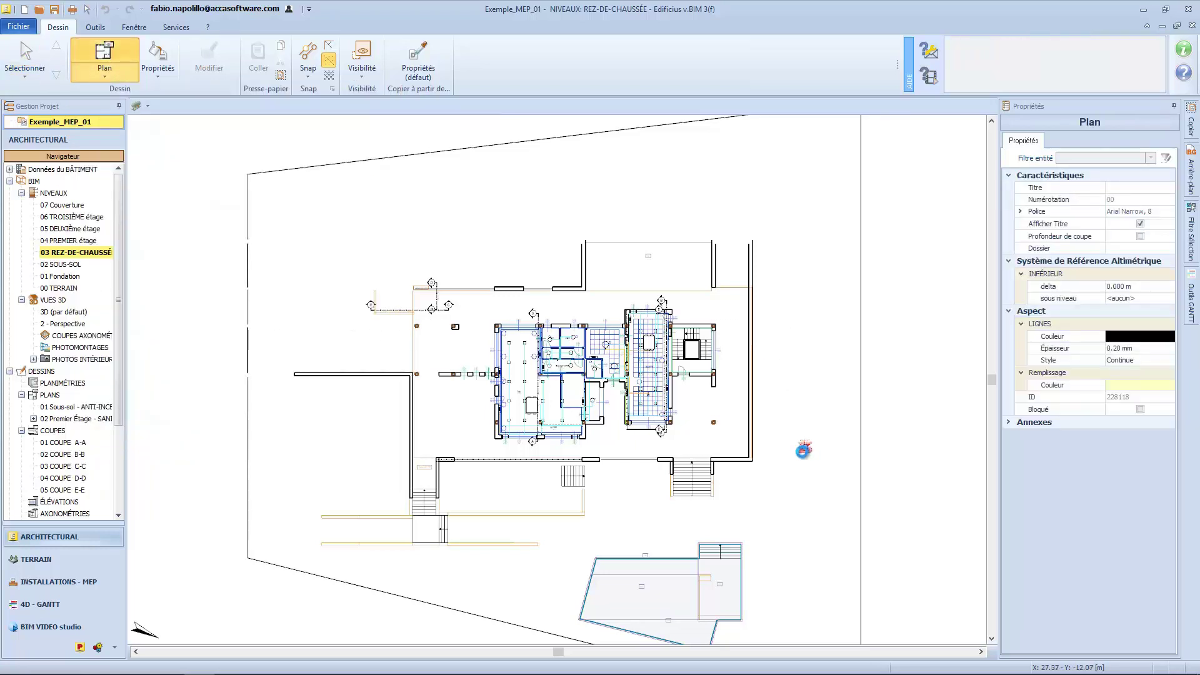
{"action": "left_click", "coordinate": [822, 470]}
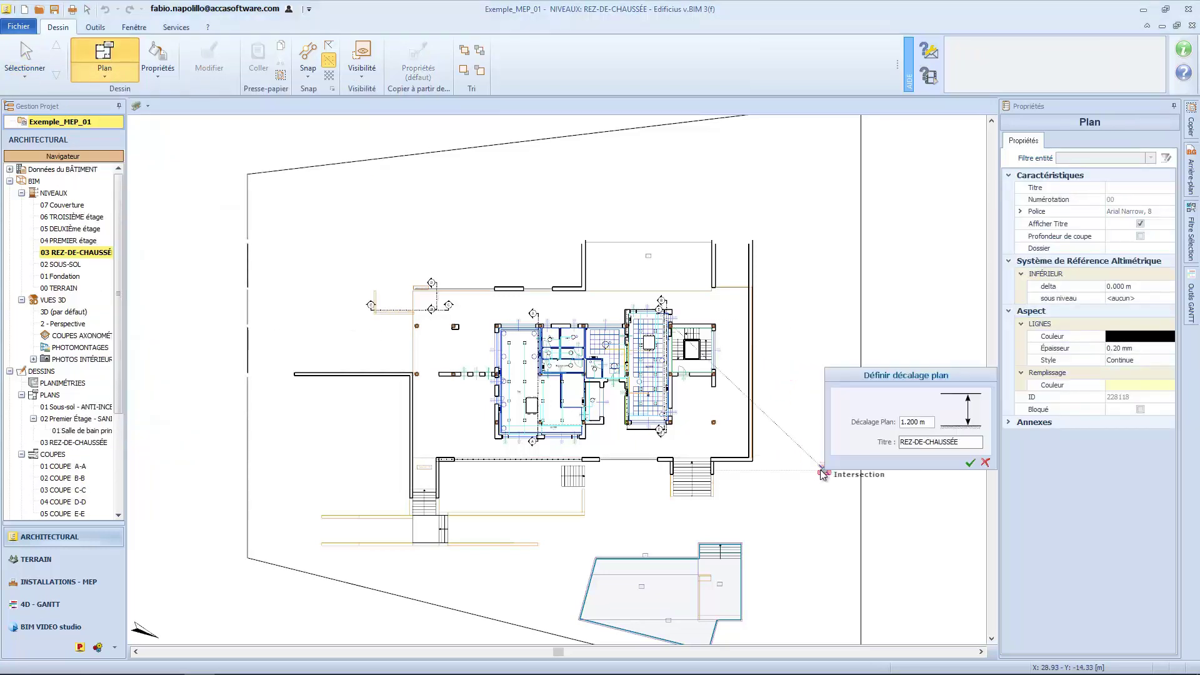
{"action": "left_click", "coordinate": [970, 463]}
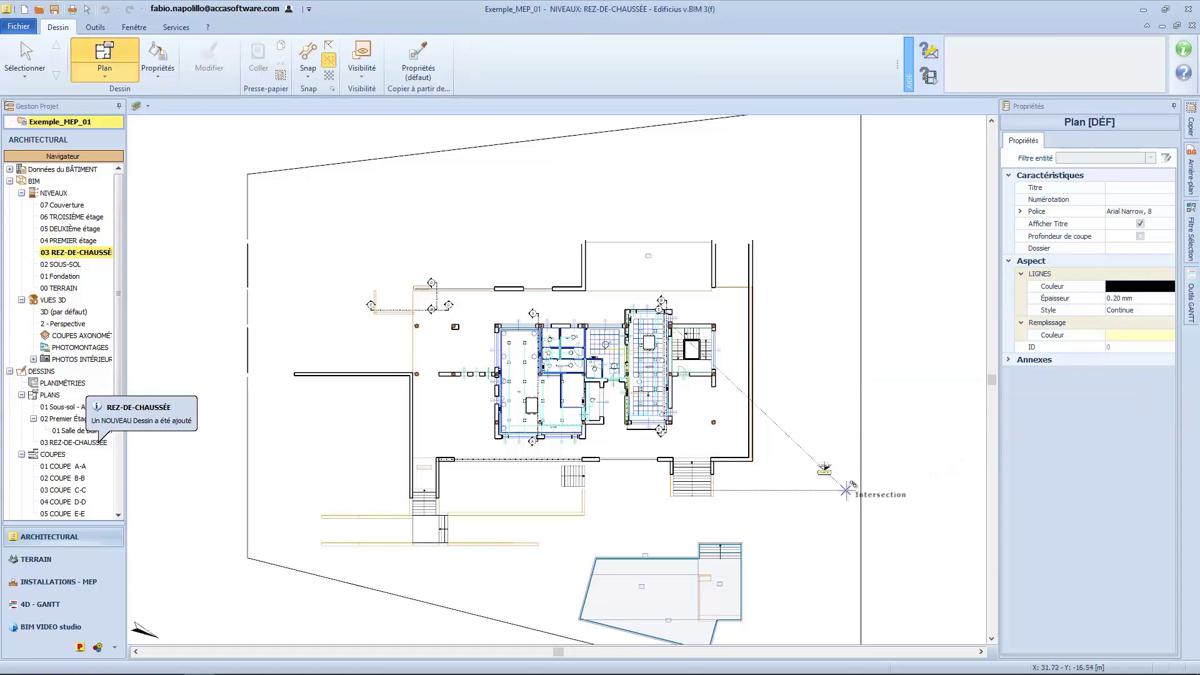
{"action": "scroll", "coordinate": [843, 488], "scroll_direction": "up", "scroll_amount": 4}
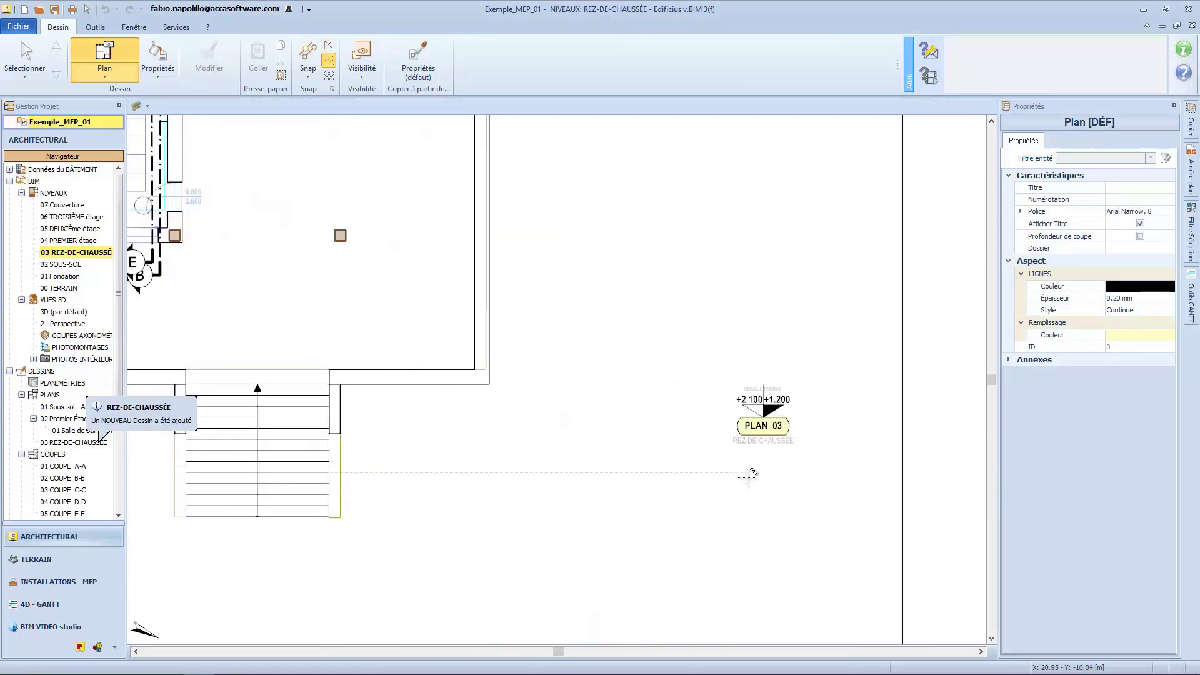
- Open the new REZ-DE-CHAUSSÉE plan and display its MEP graphic settings
{"action": "left_click", "coordinate": [79, 442]}
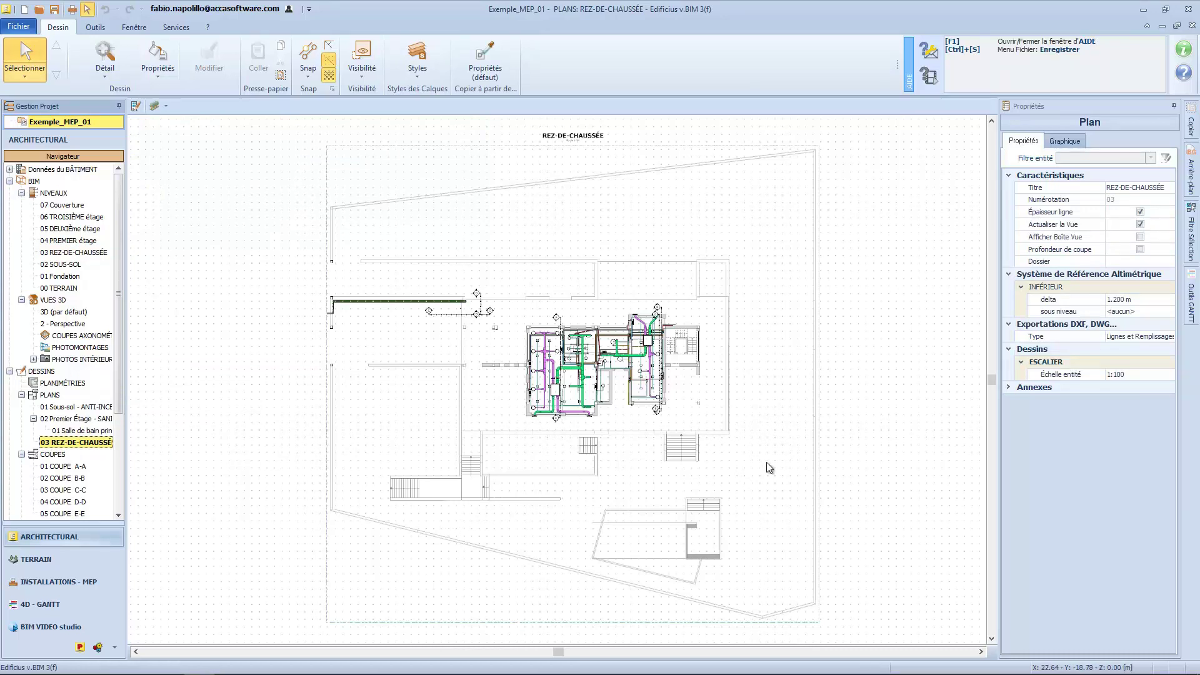
{"action": "left_click", "coordinate": [1063, 141]}
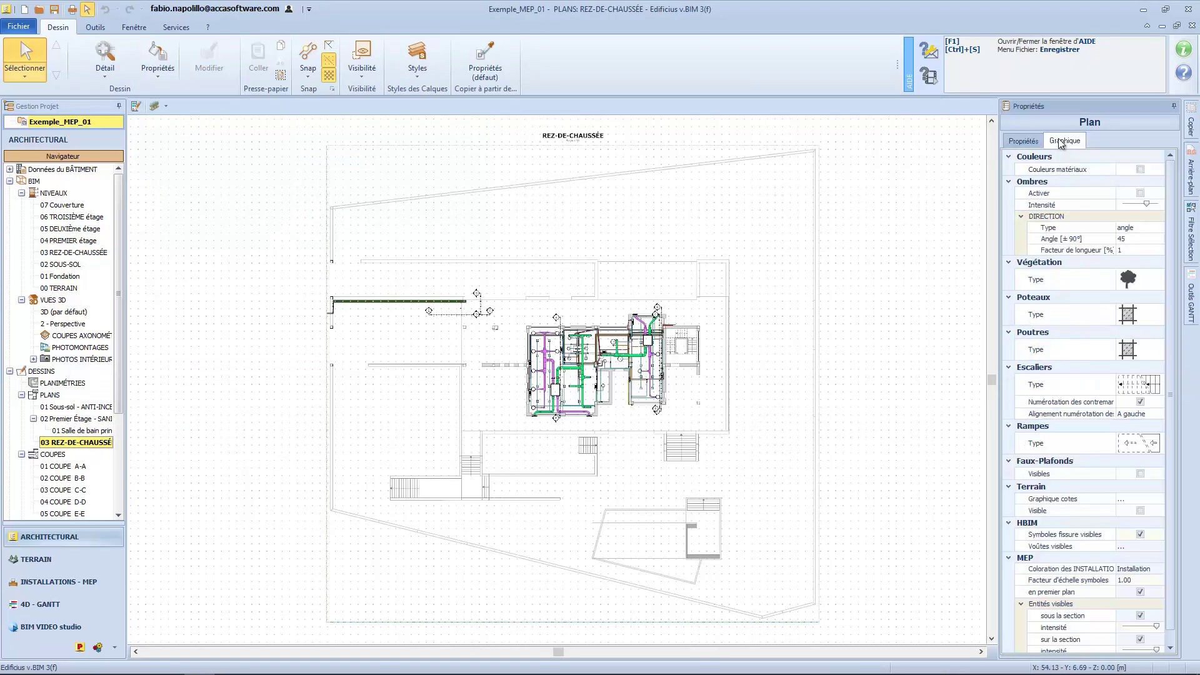
{"action": "scroll", "coordinate": [1168, 194], "scroll_direction": "down", "scroll_amount": 1}
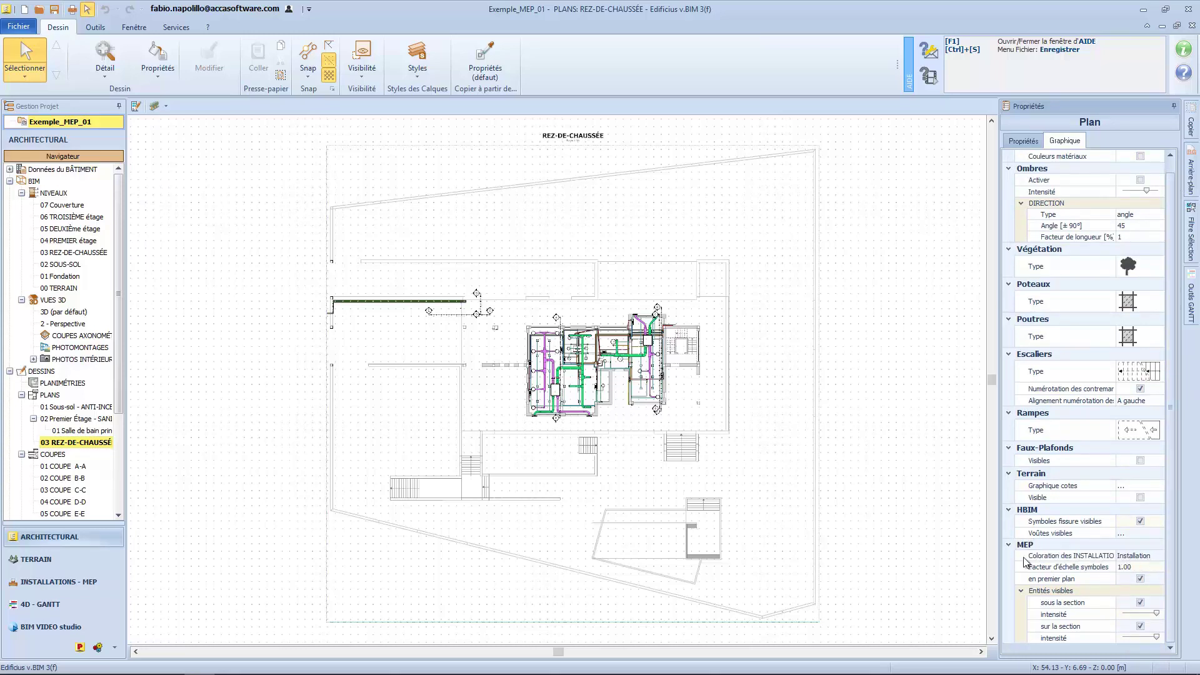
{"action": "scroll", "coordinate": [648, 446], "scroll_direction": "up", "scroll_amount": 5}
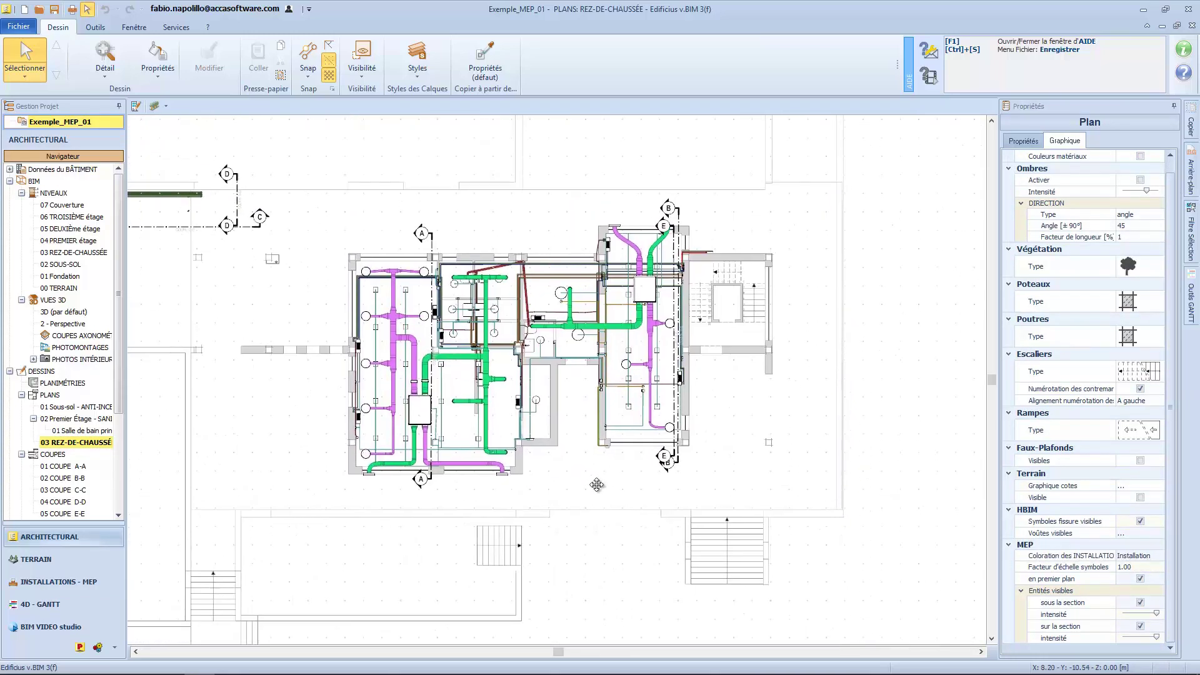
- Try the Calque, Installation and Matériau colouring options for the plan's MEP installations
{"action": "left_click", "coordinate": [1138, 555]}
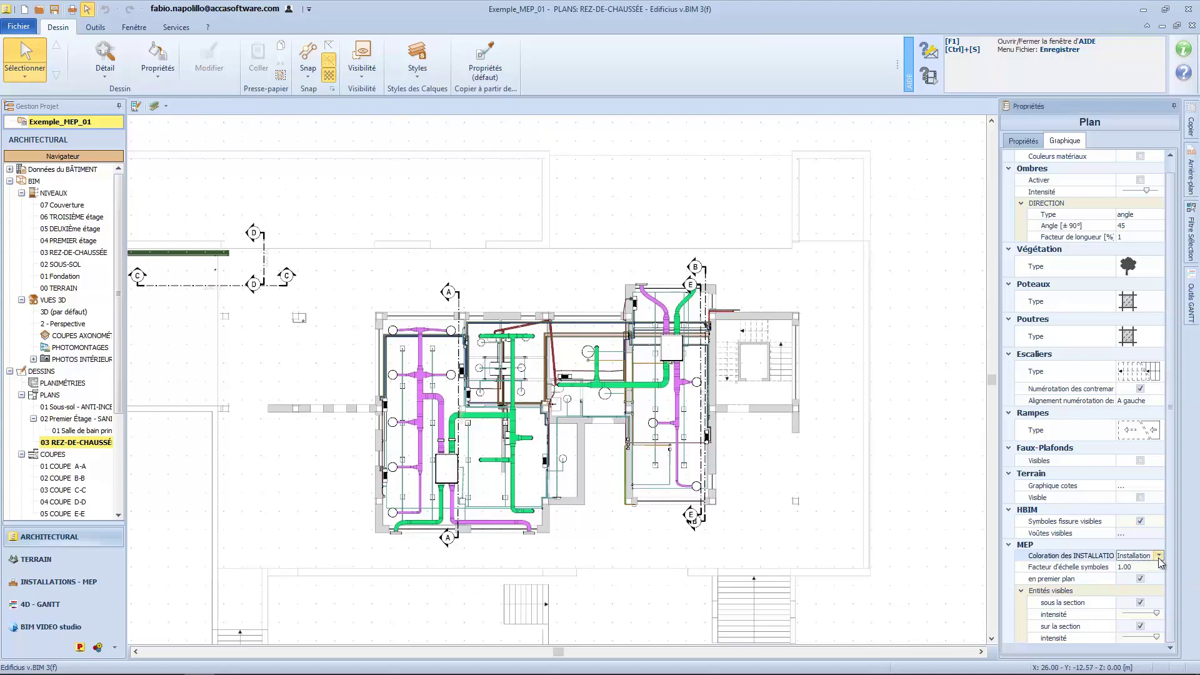
{"action": "left_click", "coordinate": [1159, 555]}
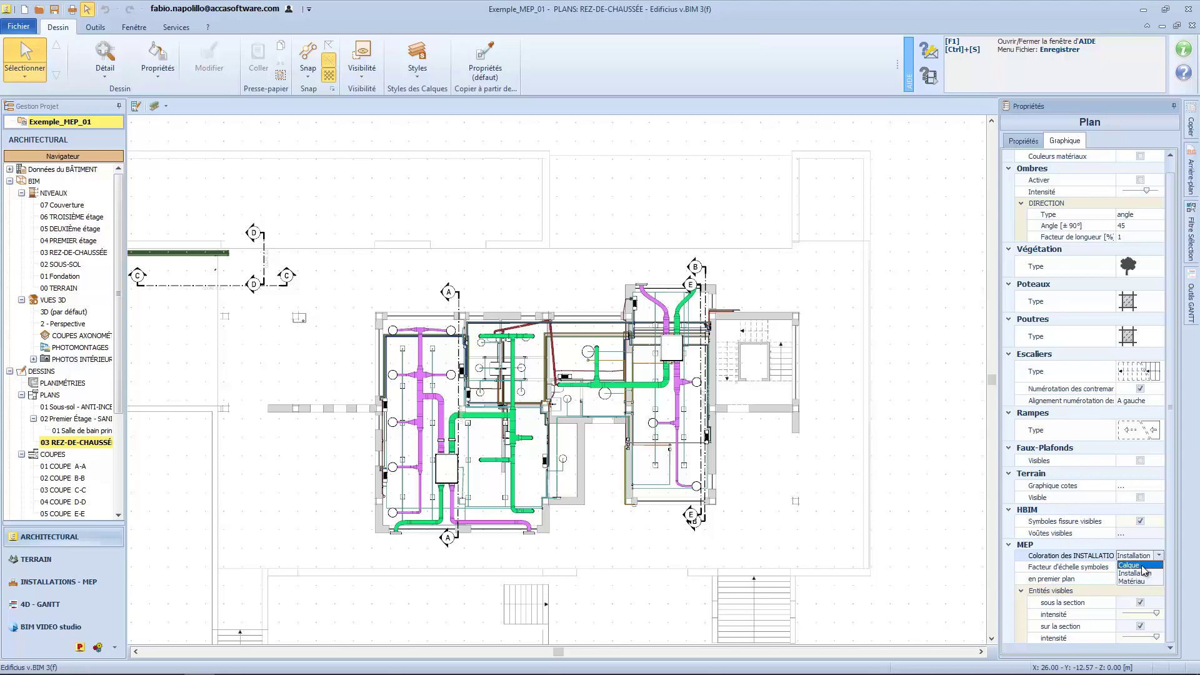
{"action": "left_click", "coordinate": [1141, 565]}
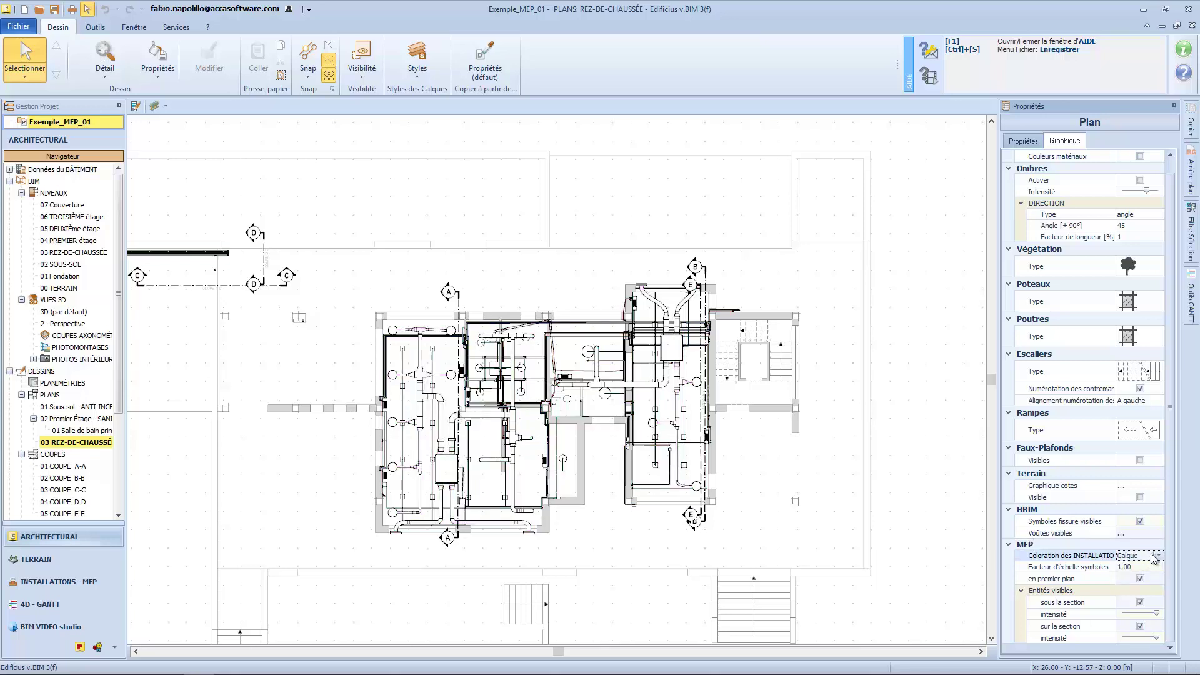
{"action": "left_click", "coordinate": [1150, 556]}
{"action": "left_click", "coordinate": [1136, 573]}
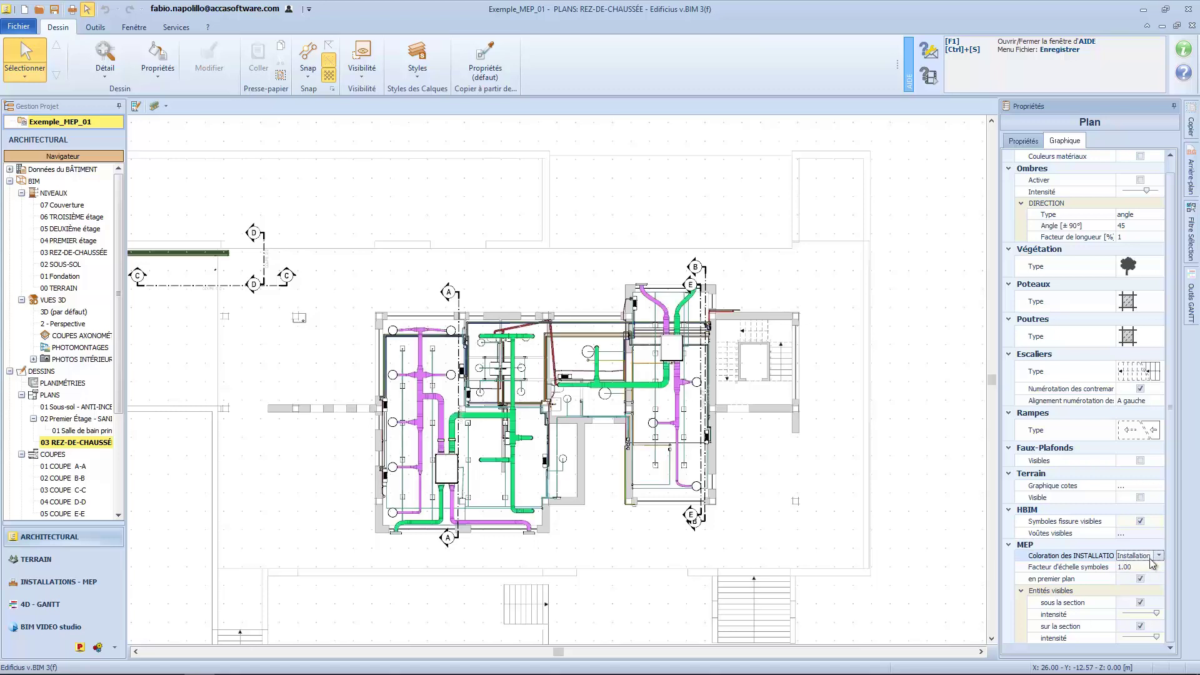
{"action": "left_click", "coordinate": [1151, 557]}
{"action": "left_click", "coordinate": [1139, 582]}
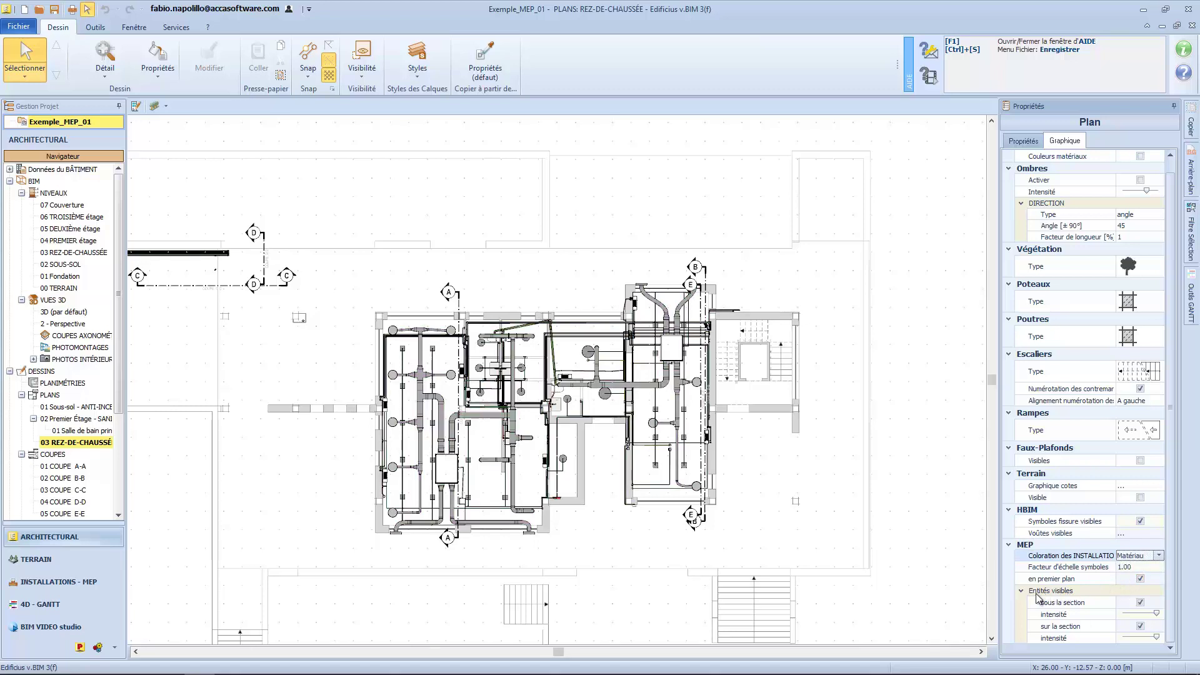
- Hide the MEP entities located below the section in the plan
{"action": "left_click", "coordinate": [1141, 601]}
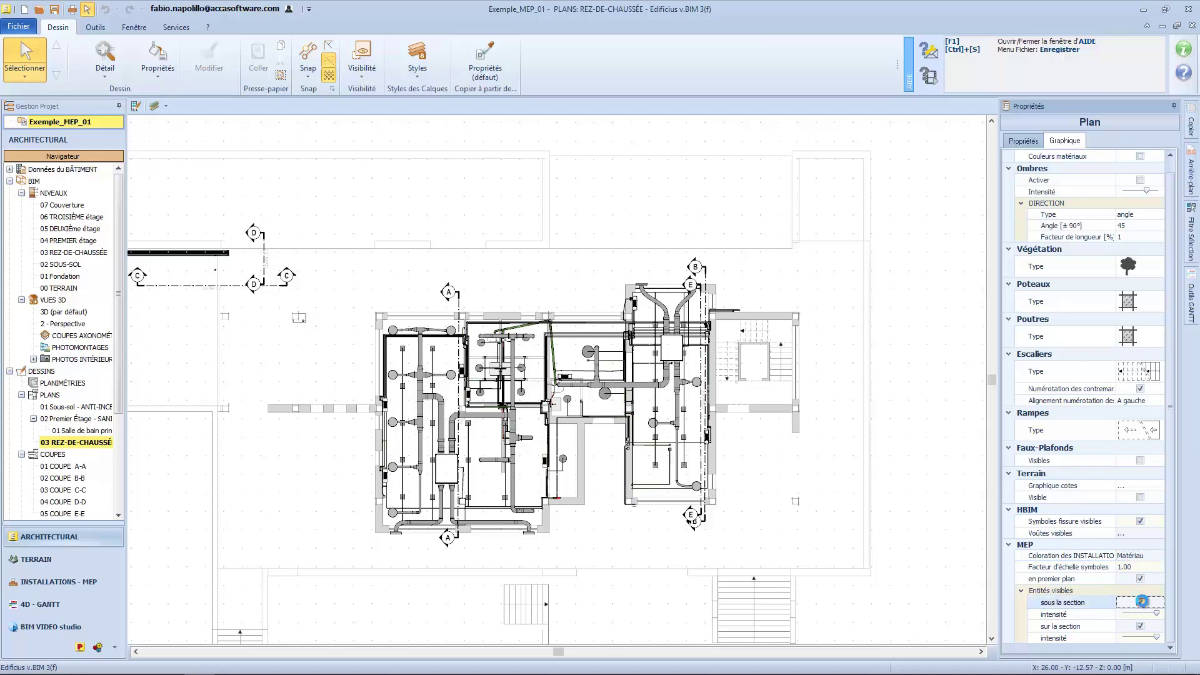
{"action": "left_click", "coordinate": [1141, 601]}
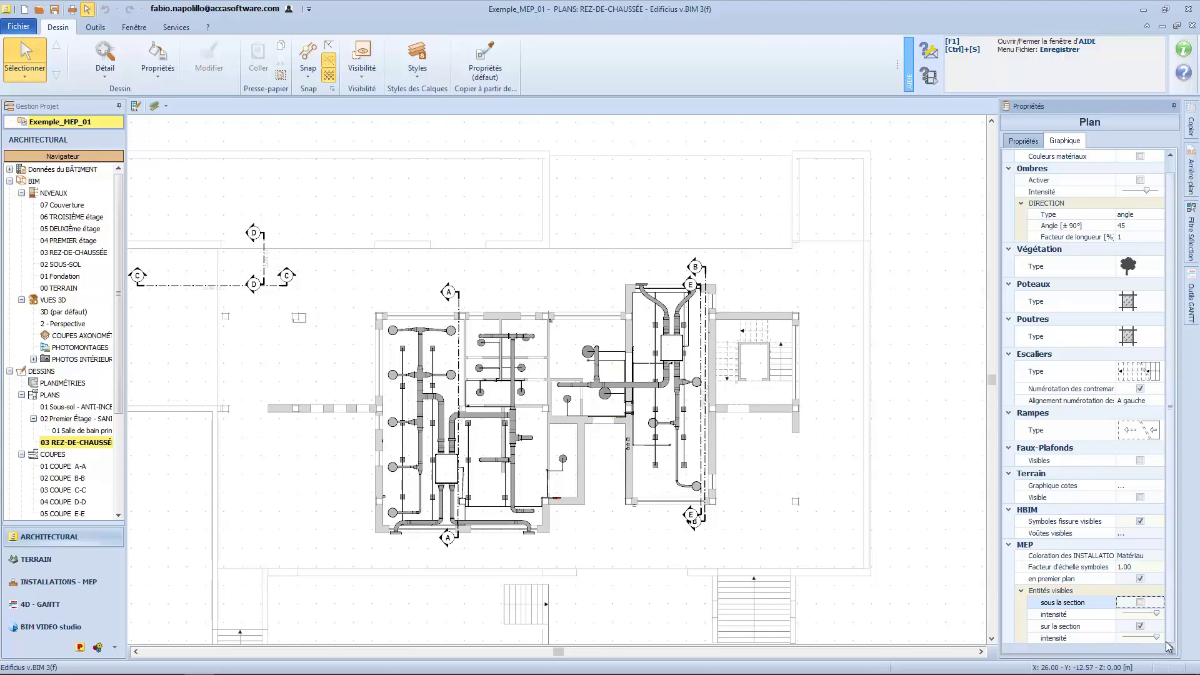
{"action": "mouse_move", "coordinate": [1156, 638]}
{"action": "left_mouse_down"}
{"action": "mouse_move", "coordinate": [1125, 638]}
{"action": "mouse_move", "coordinate": [1157, 638]}
{"action": "left_mouse_up"}
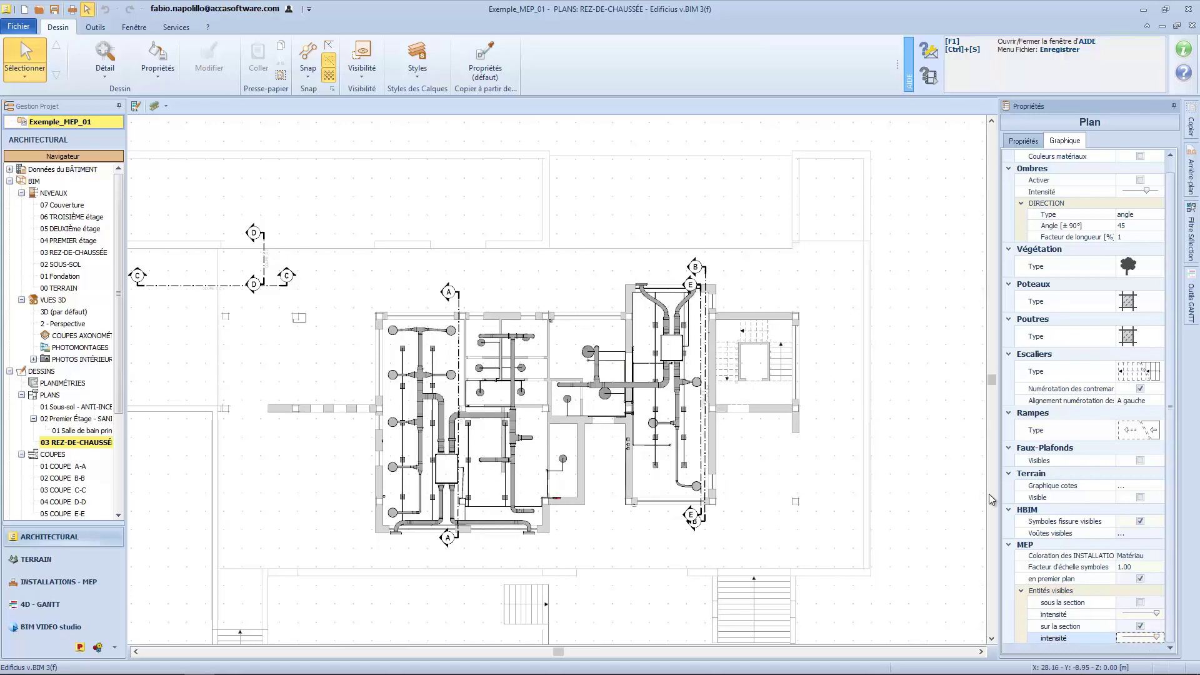
- Change the plan's title to REZ-DE-CHAUSSÉE - Installations
{"action": "left_click", "coordinate": [1021, 142]}
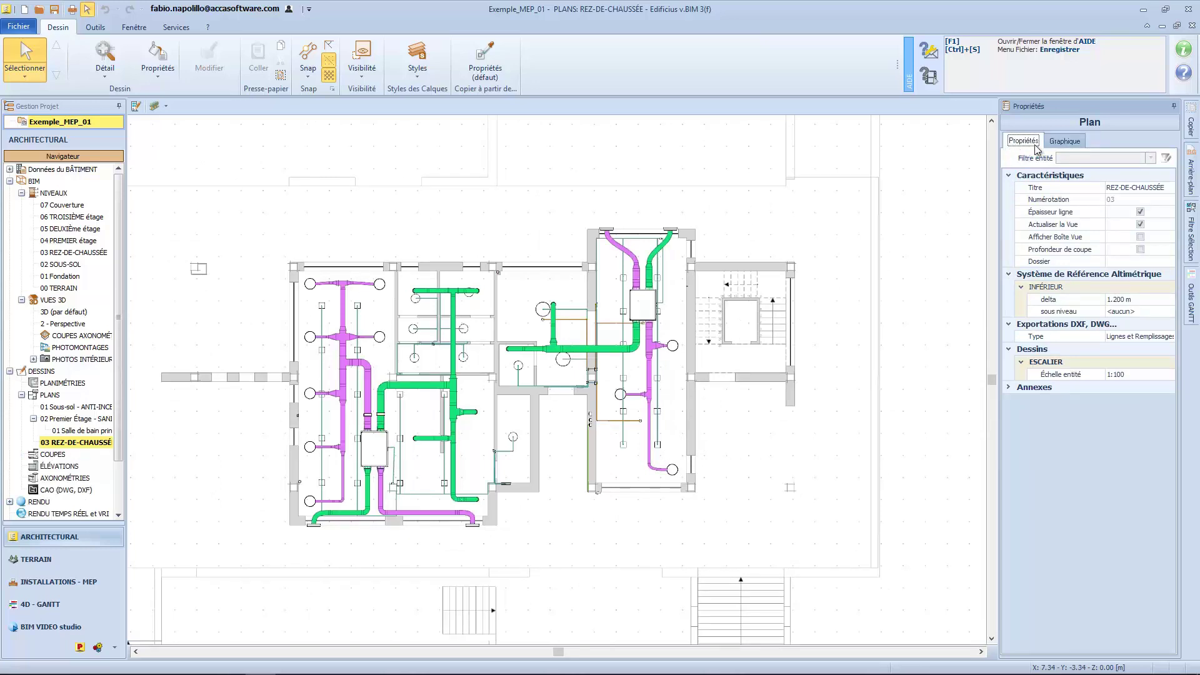
{"action": "left_click", "coordinate": [1144, 187]}
{"action": "type", "text": "-"}
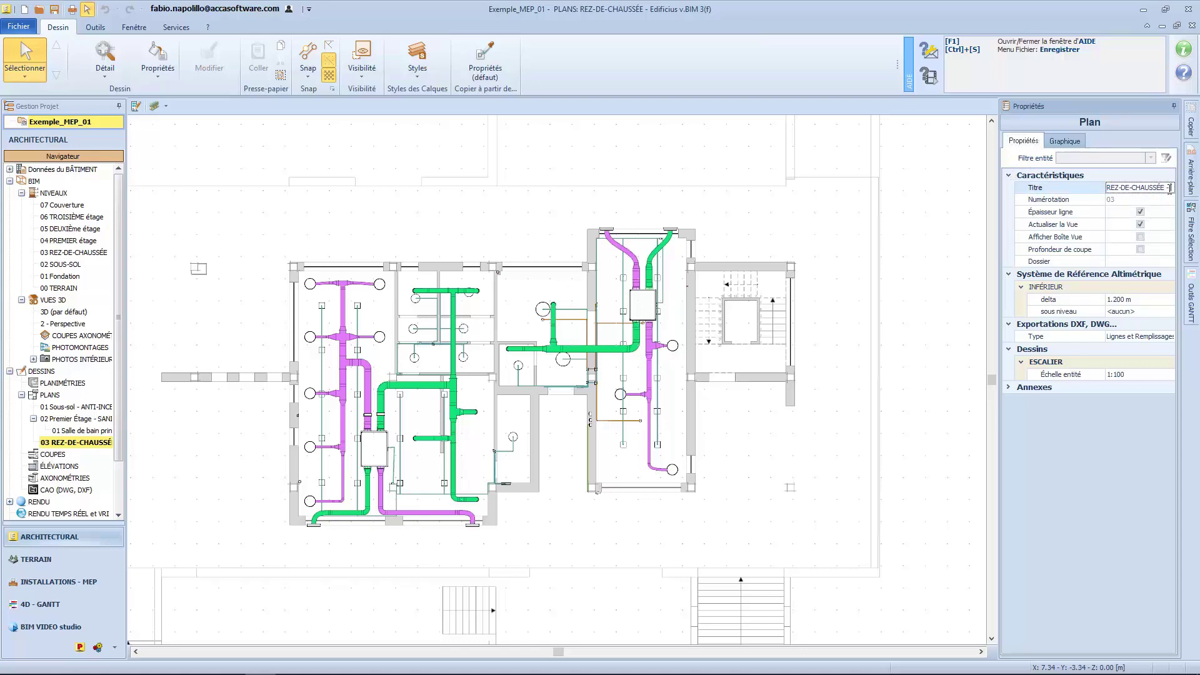
{"action": "type", "text": " Installations"}
{"action": "key", "text": "Return"}
{"action": "left_click", "coordinate": [1118, 200]}
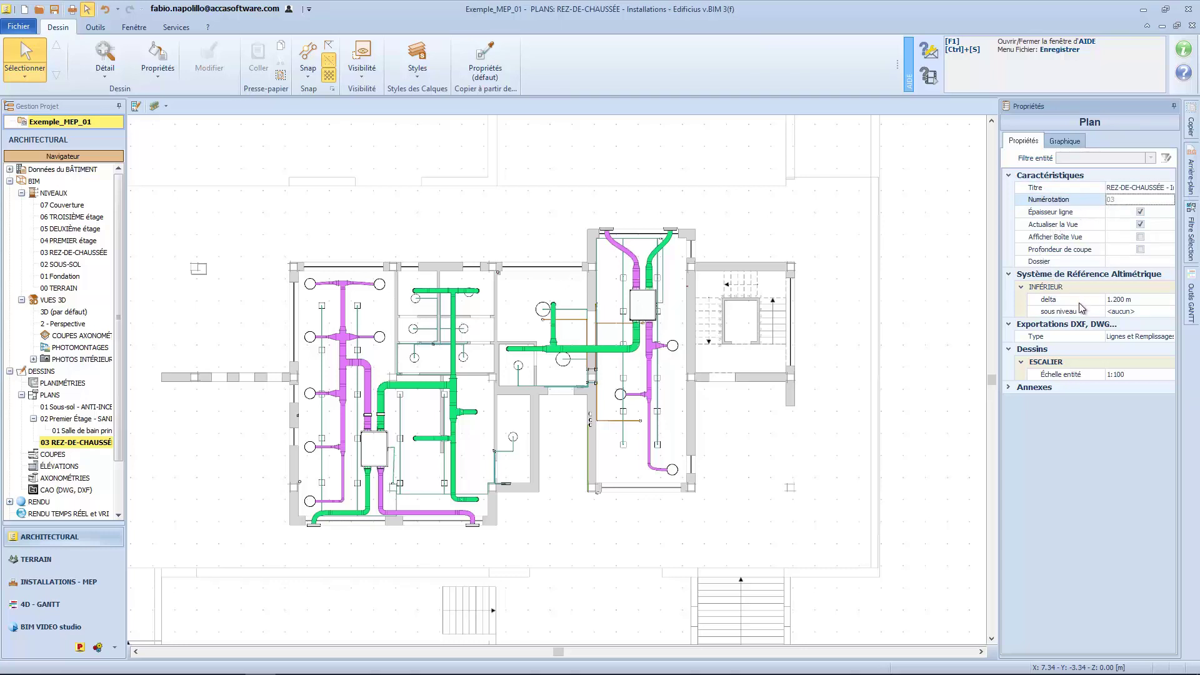
- Examine the drawing scale options available for the plan
{"action": "left_click", "coordinate": [1097, 377]}
{"action": "left_click", "coordinate": [1168, 375]}
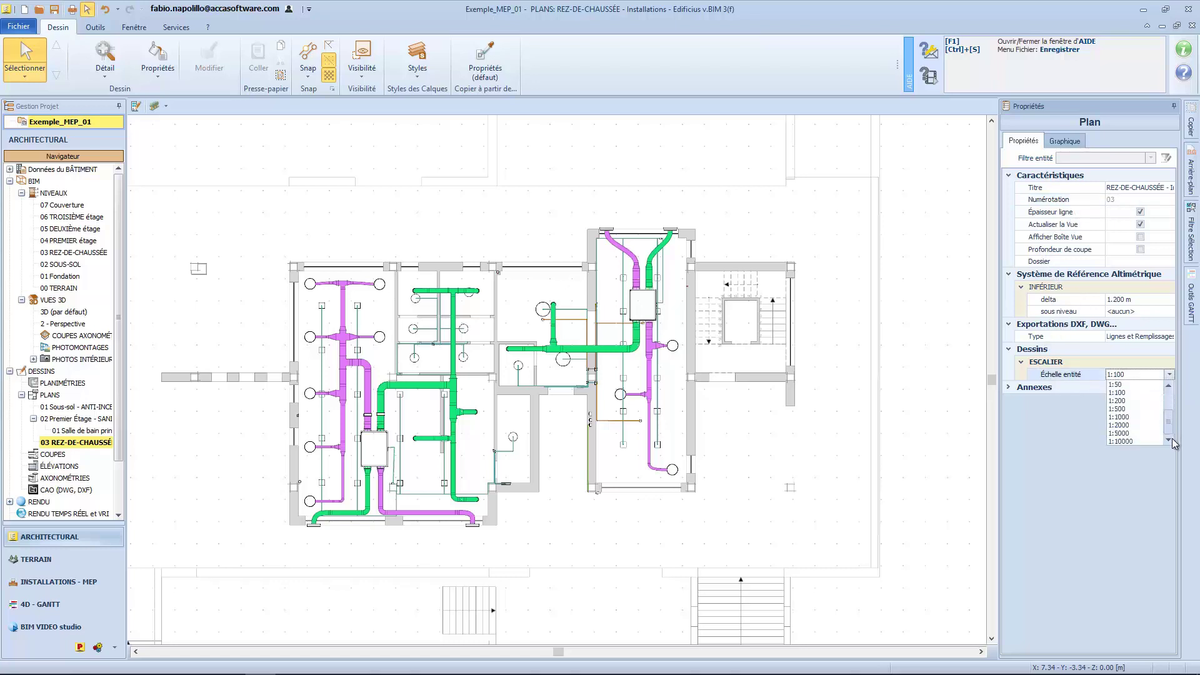
{"action": "left_click", "coordinate": [1168, 374]}
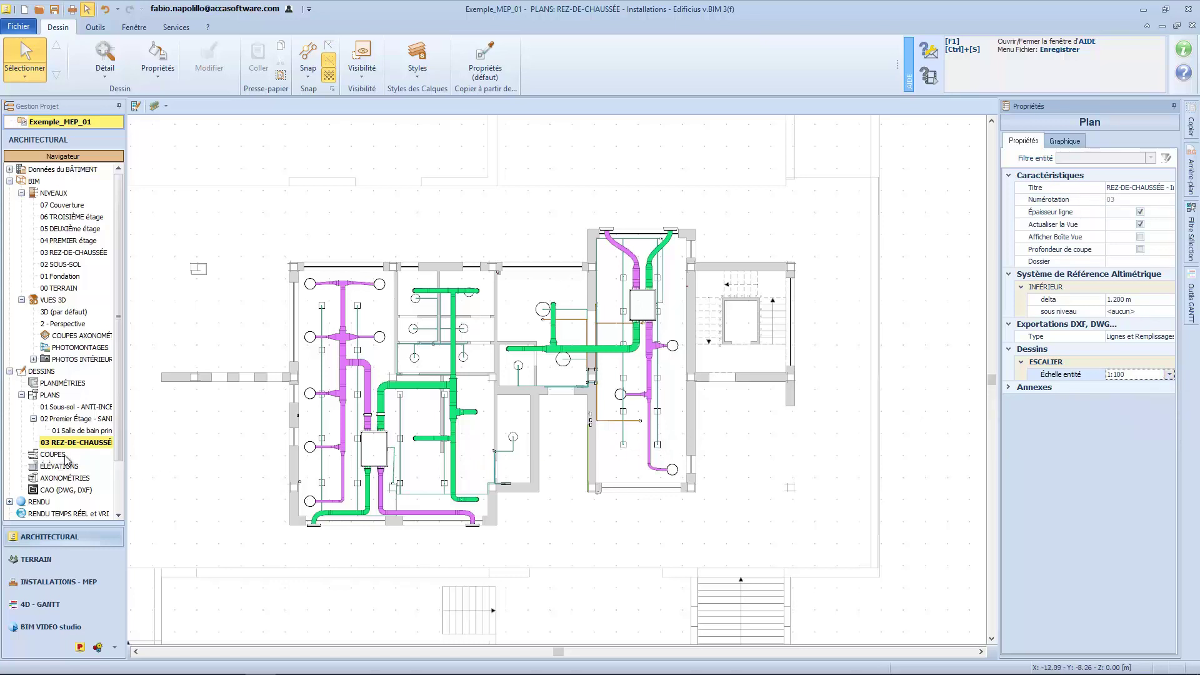
- Open the 03 REZ-DE-CHAUSSÉE level and draw a vertical section line across the whole building through the bar room
{"action": "double_click", "coordinate": [80, 253]}
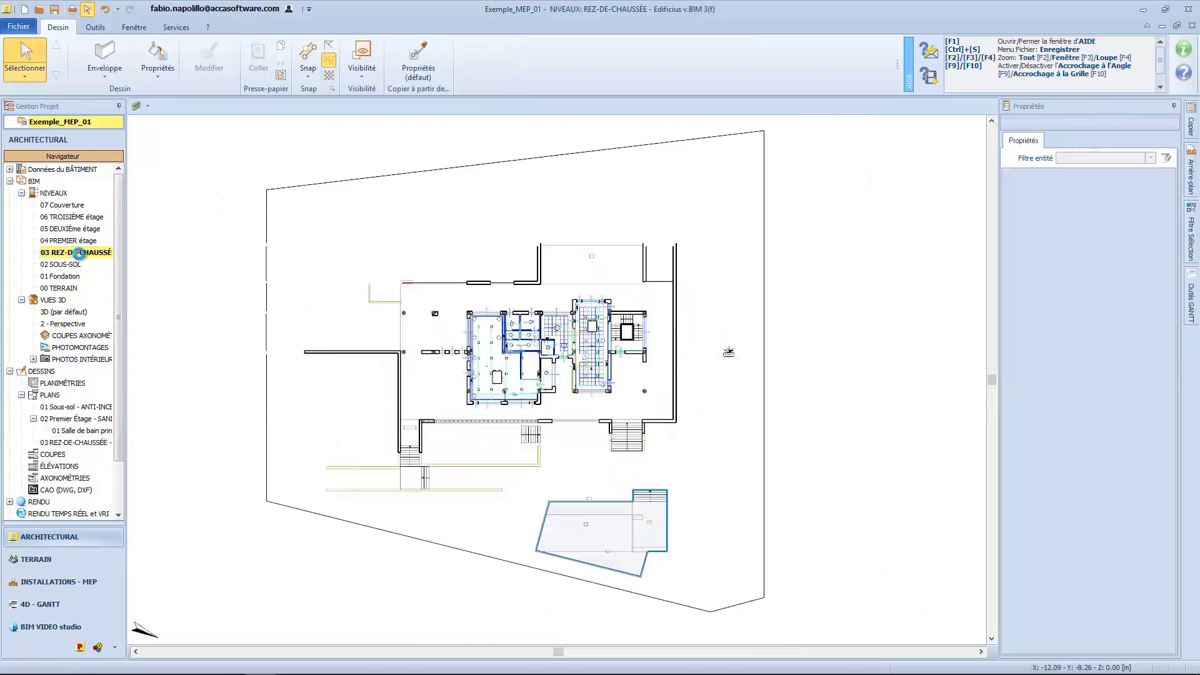
{"action": "scroll", "coordinate": [489, 309], "scroll_direction": "up", "scroll_amount": 6}
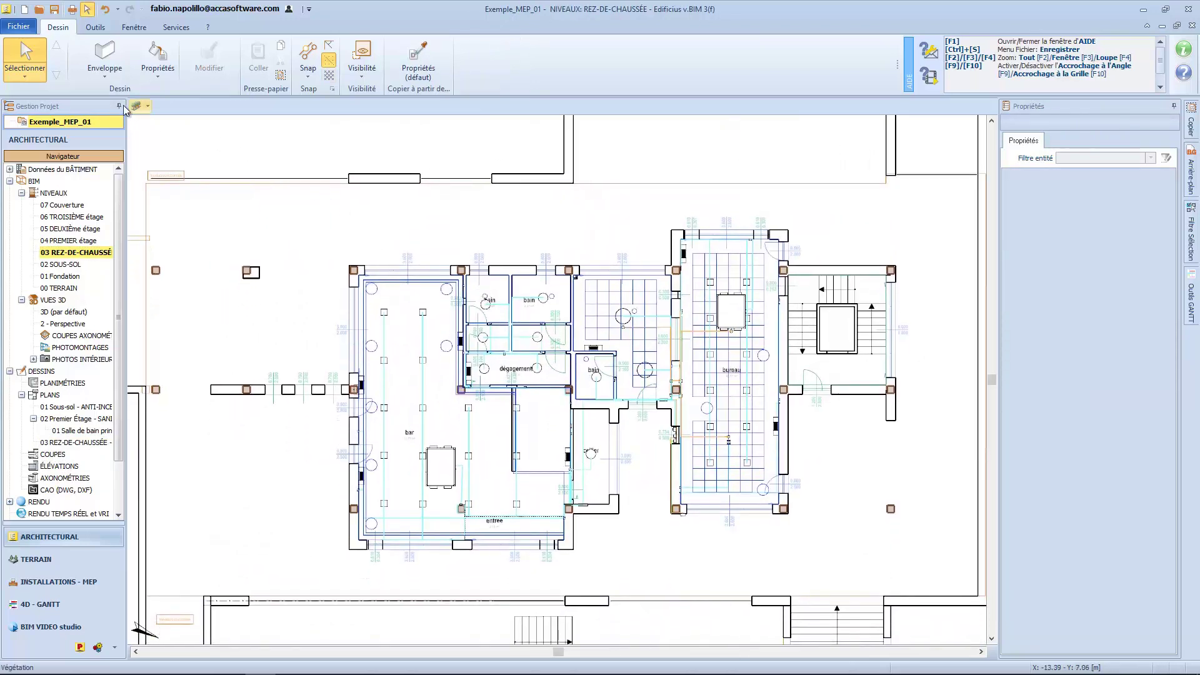
{"action": "left_click", "coordinate": [105, 78]}
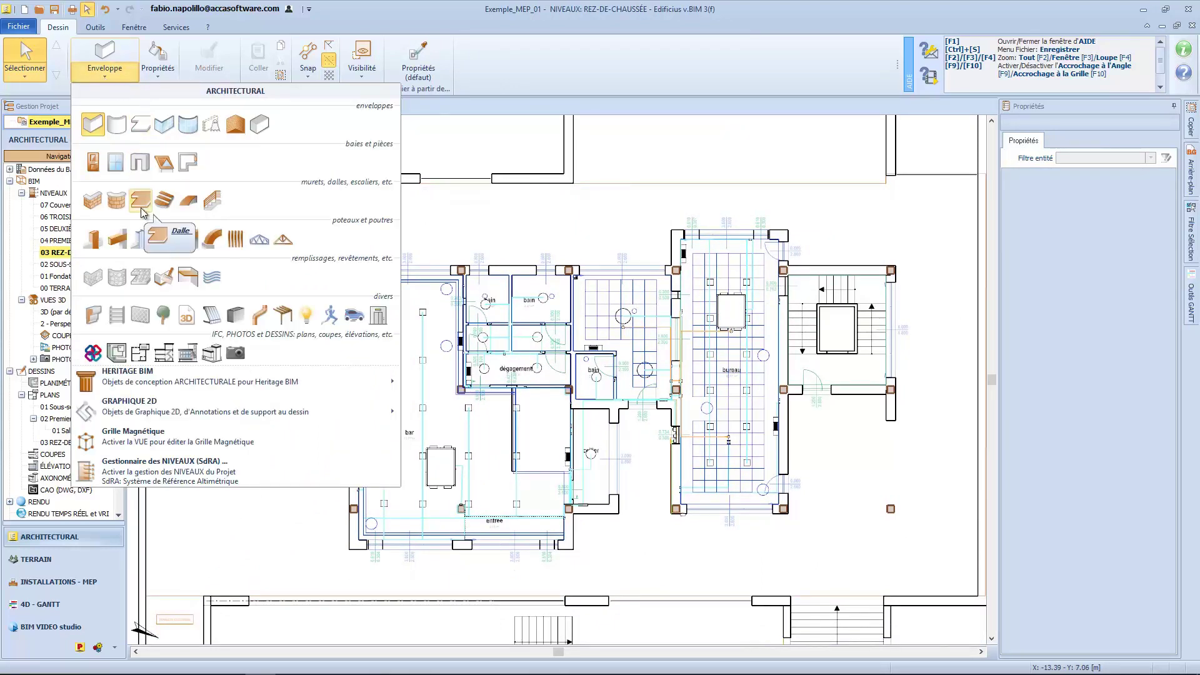
{"action": "left_click", "coordinate": [166, 358]}
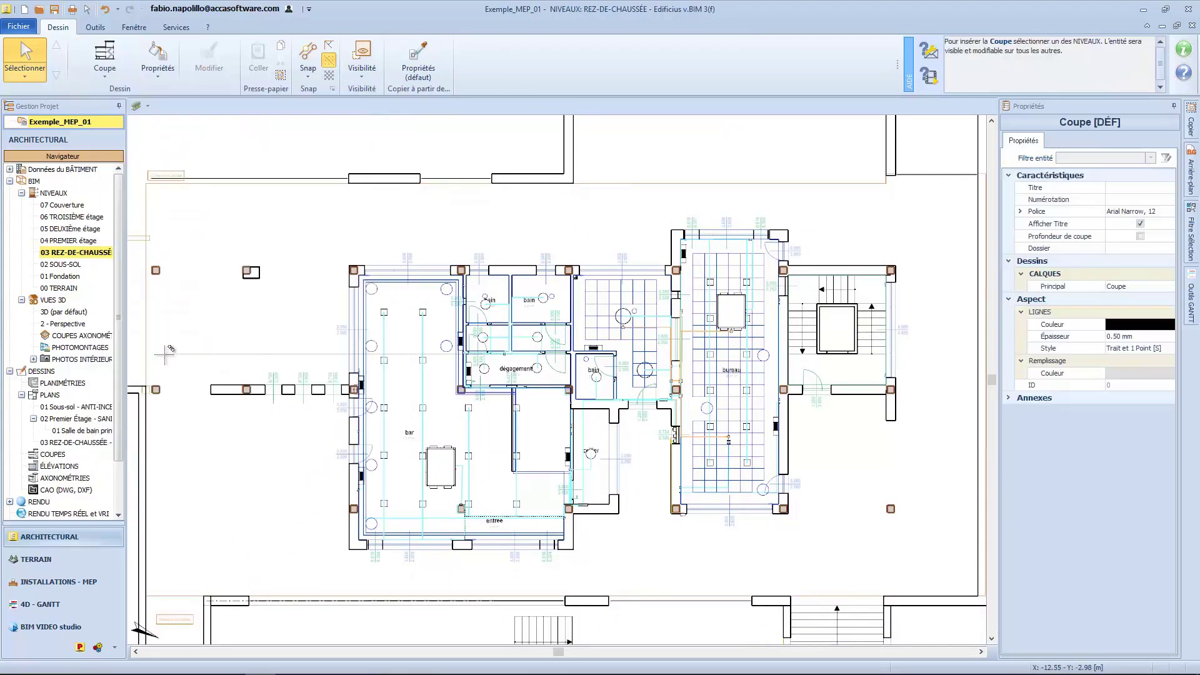
{"action": "left_click", "coordinate": [443, 241]}
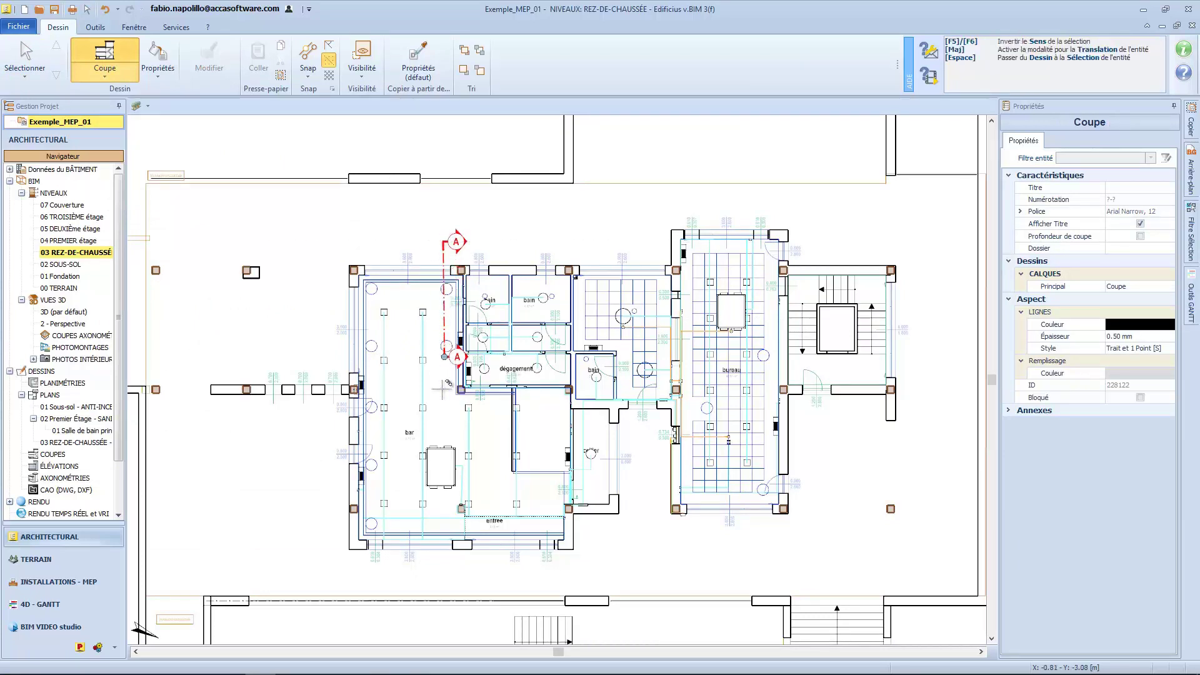
{"action": "left_click", "coordinate": [444, 574]}
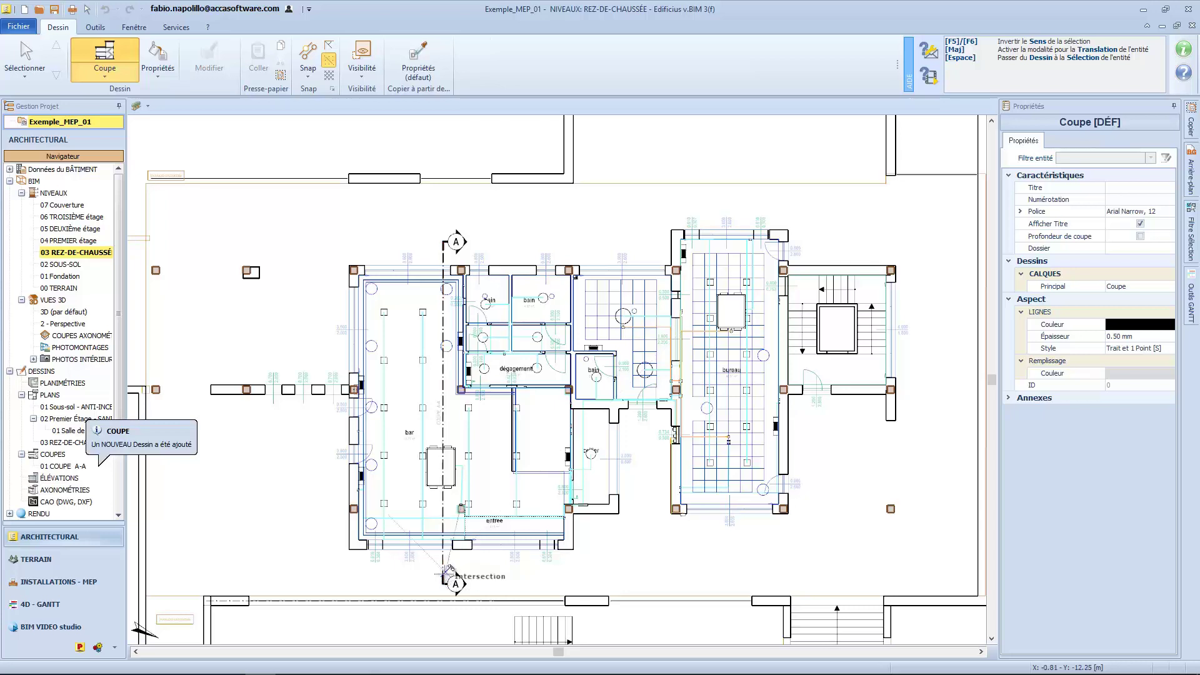
- Reverse the viewing direction of section line A-A and shift it eastward to the edge of the bar's partition wall
{"action": "left_click", "coordinate": [36, 60]}
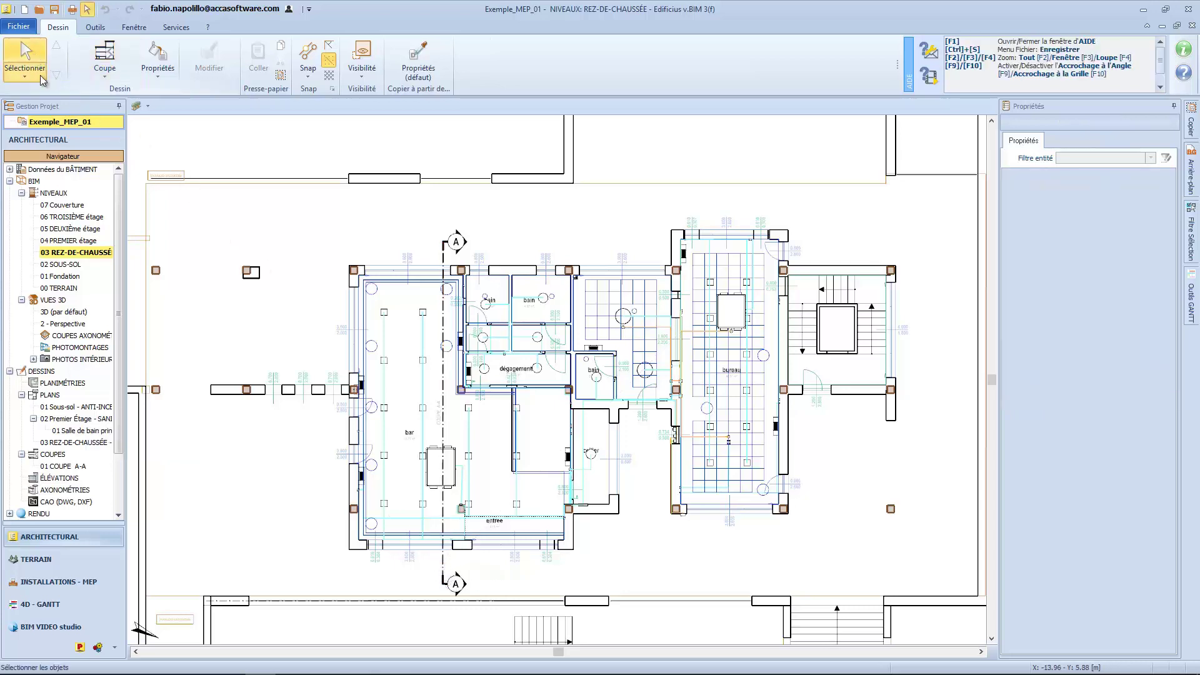
{"action": "left_click", "coordinate": [443, 437]}
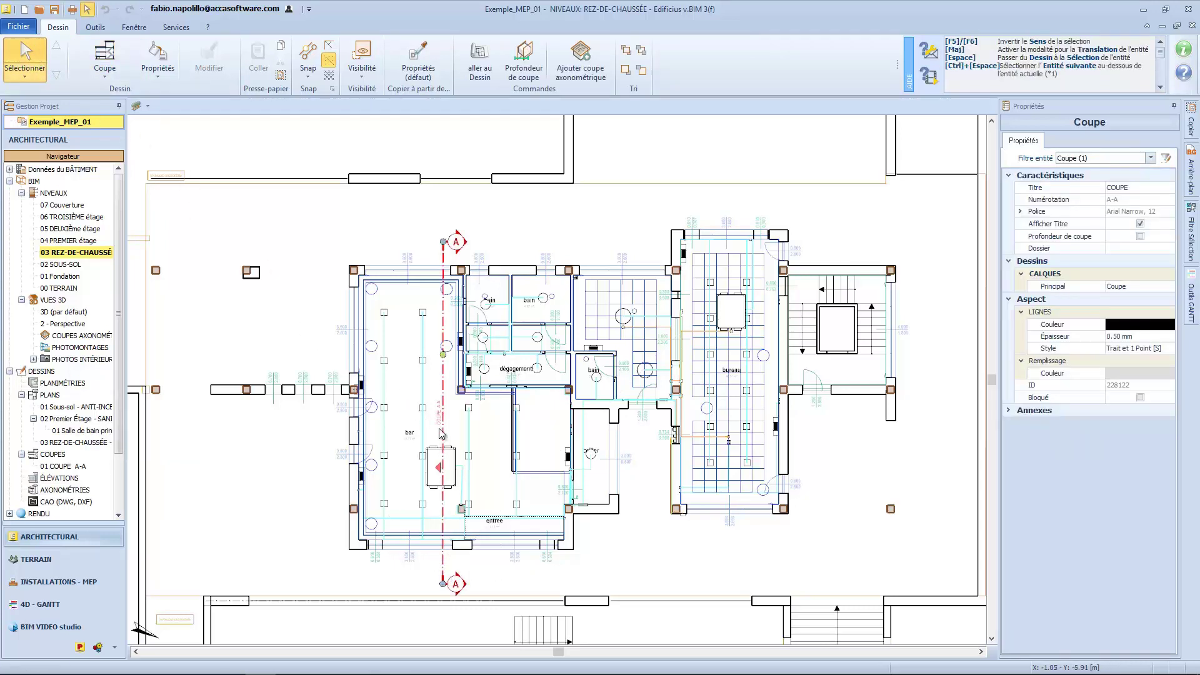
{"action": "key", "text": "F5"}
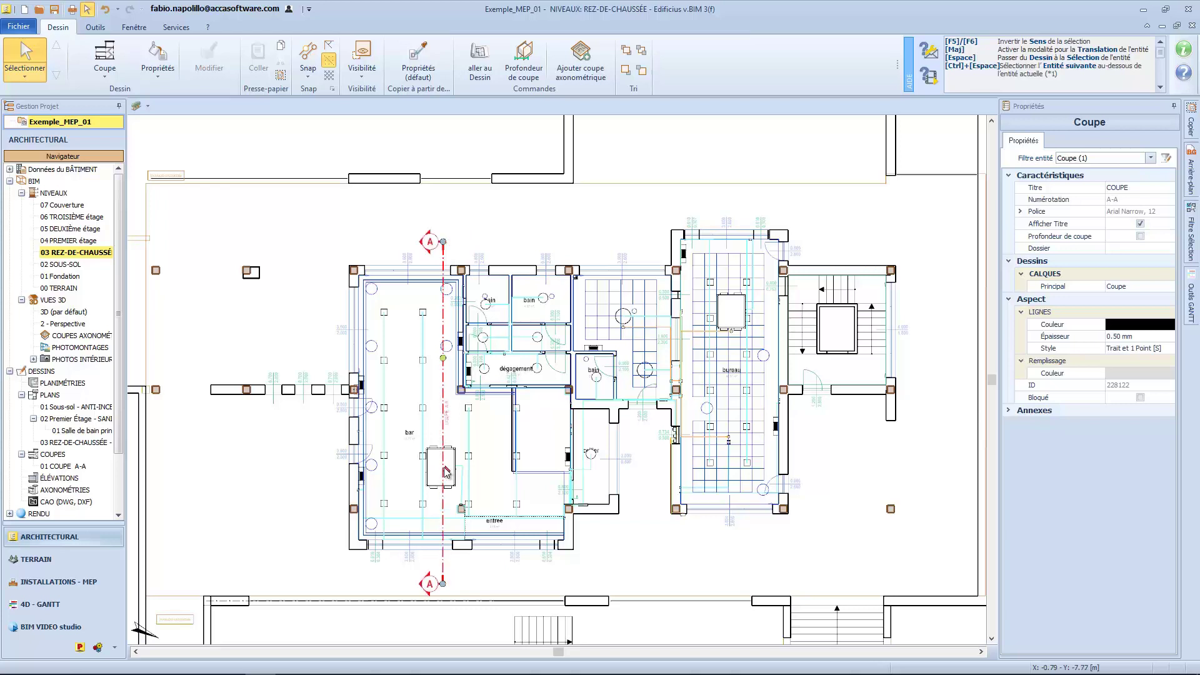
{"action": "left_click_drag", "start_coordinate": [443, 358], "coordinate": [465, 354]}
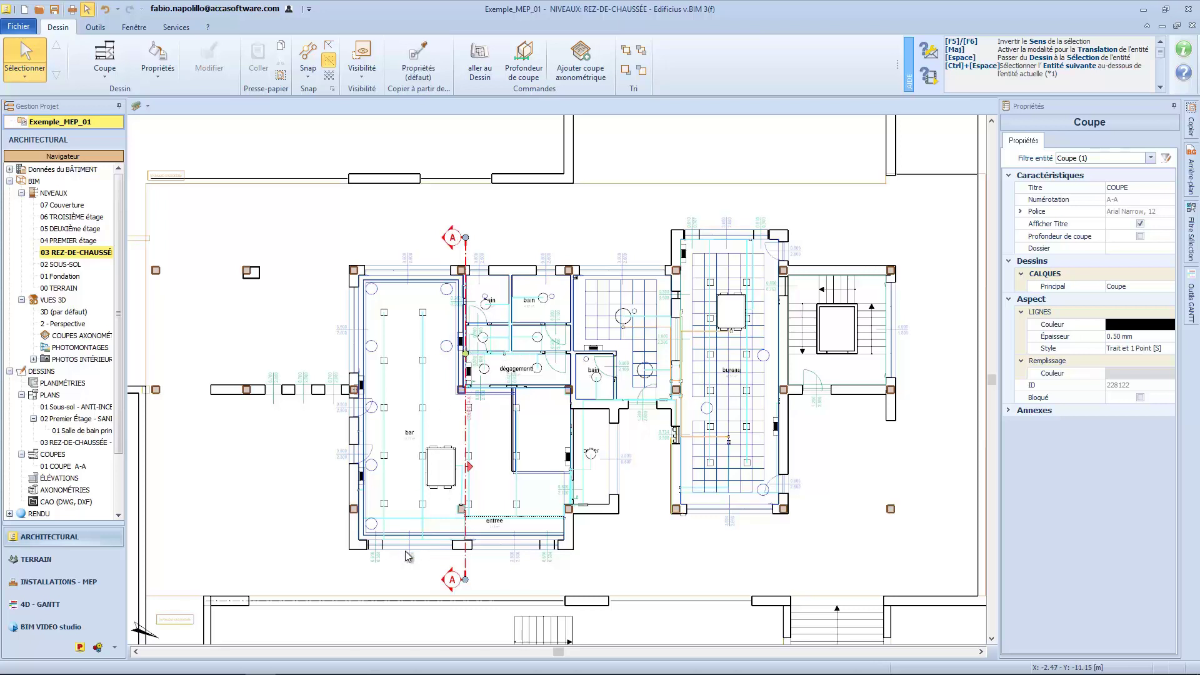
- Open drawing 01 COUPE A-A and set its MEP installation colouring to Matériau in the graphic properties
{"action": "left_click", "coordinate": [61, 467]}
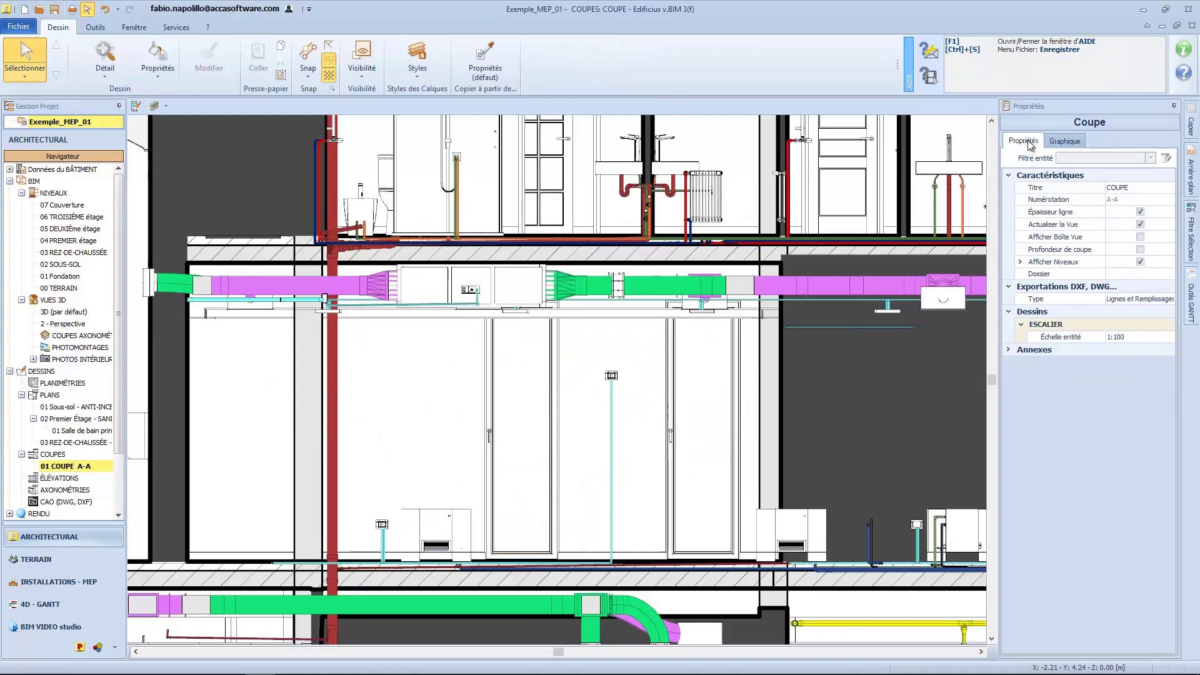
{"action": "scroll", "coordinate": [509, 425], "scroll_direction": "down", "scroll_amount": 5}
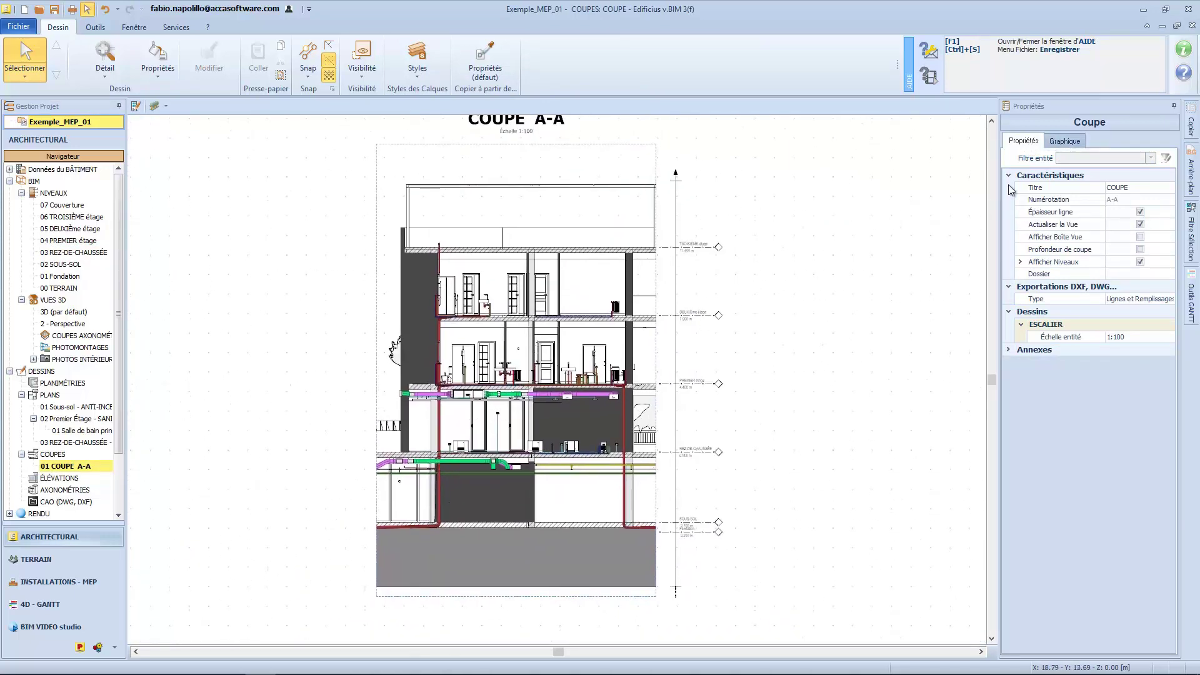
{"action": "left_click", "coordinate": [1056, 141]}
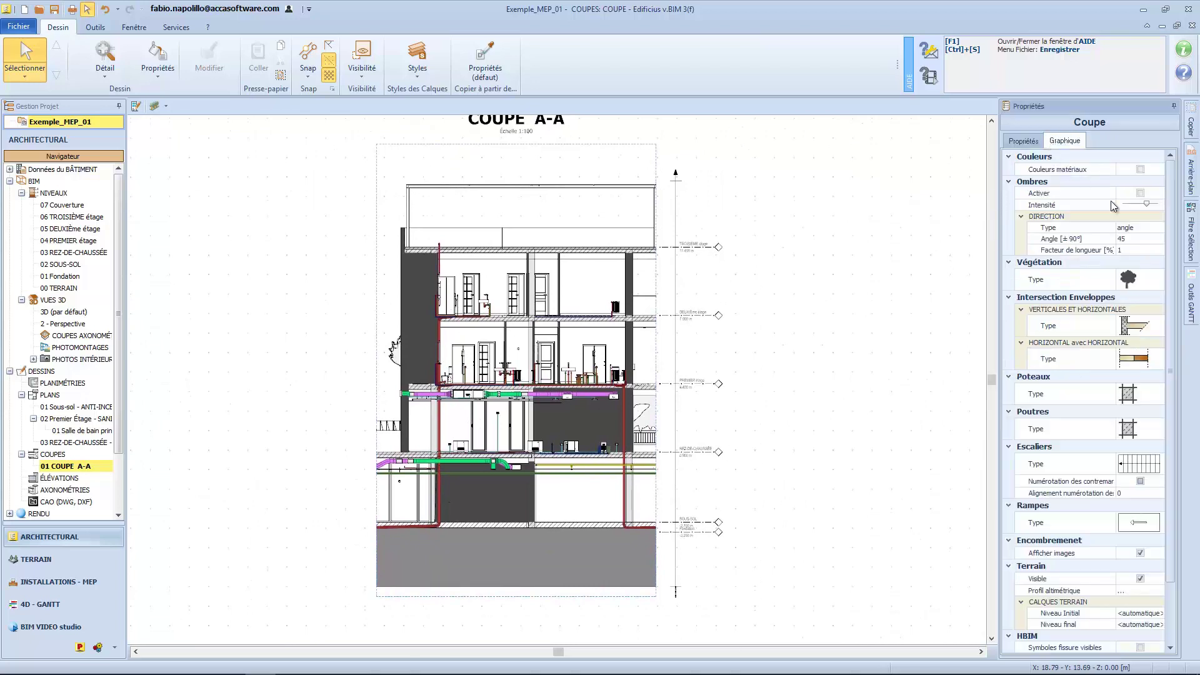
{"action": "scroll", "coordinate": [1170, 375], "scroll_direction": "down", "scroll_amount": 3}
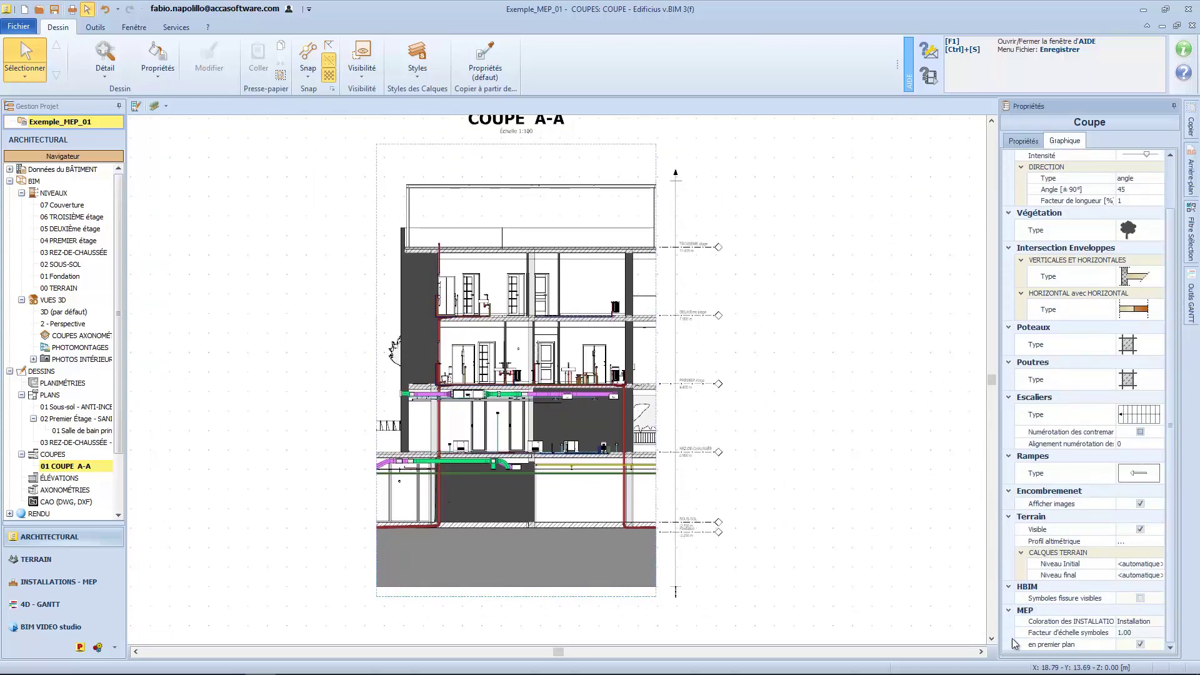
{"action": "left_click", "coordinate": [1137, 621]}
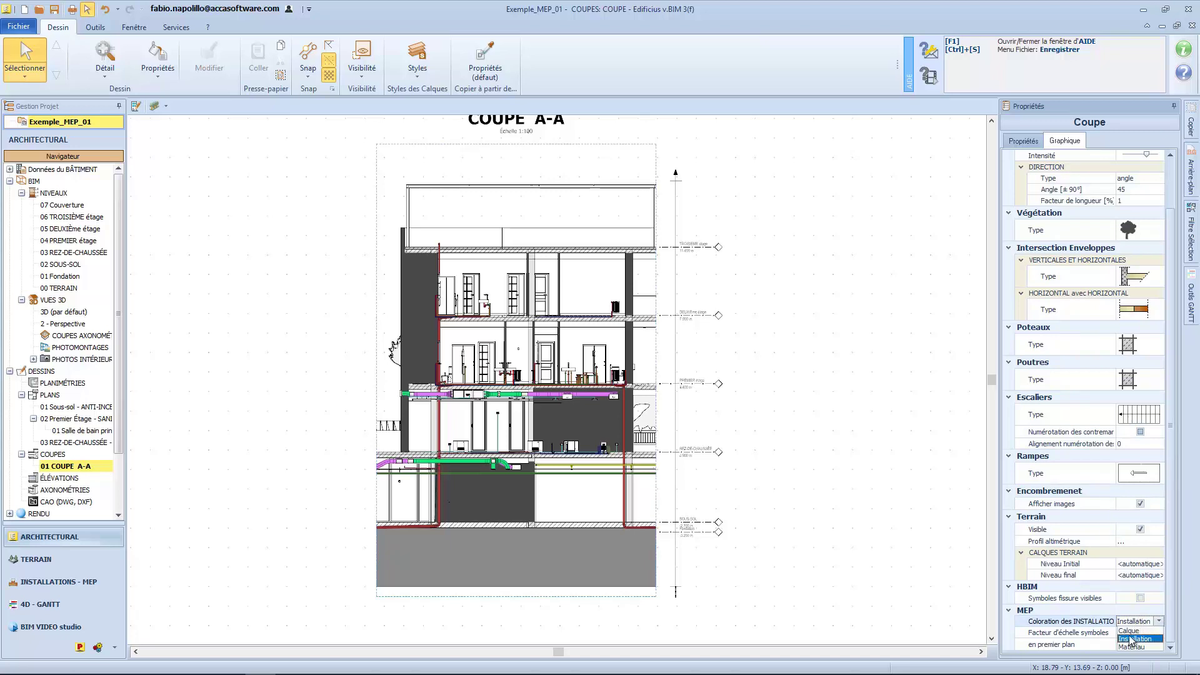
{"action": "left_click", "coordinate": [1129, 646]}
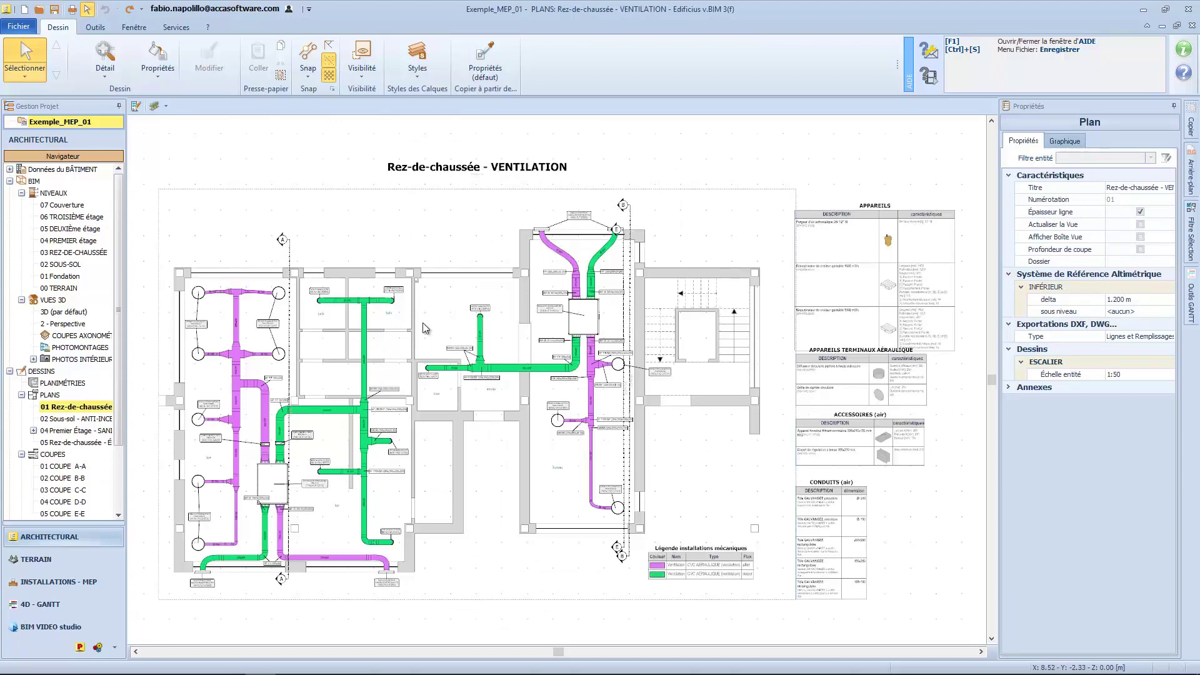
- Insert a new empty Accessoire (air) MEP objects legend beside the bar, on the 03 REZ-DE-CHAUSSÉE level of the MEP installations
{"action": "left_click", "coordinate": [100, 70]}
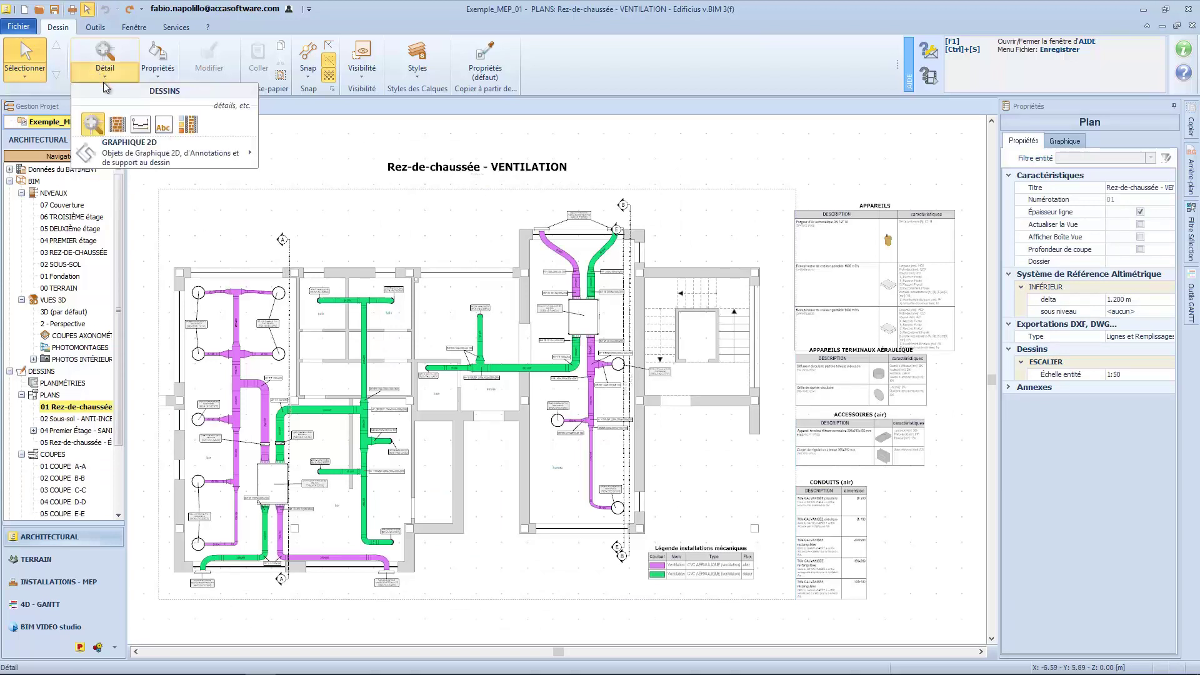
{"action": "mouse_move", "coordinate": [175, 156]}
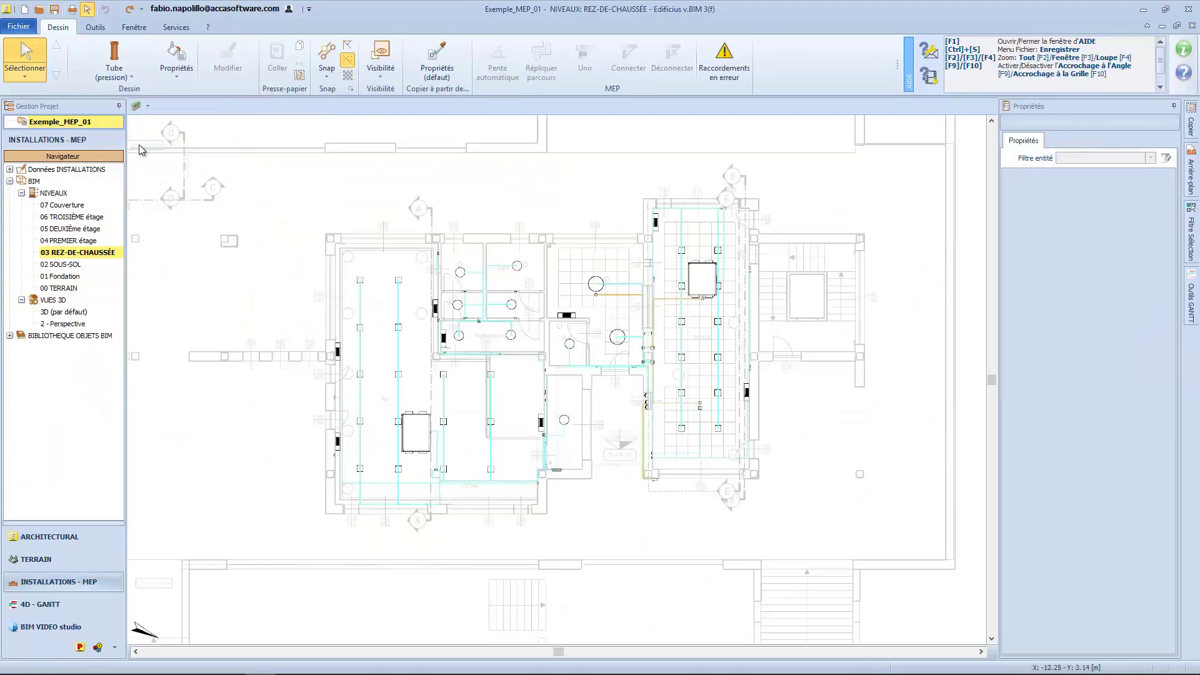
{"action": "left_click", "coordinate": [116, 72]}
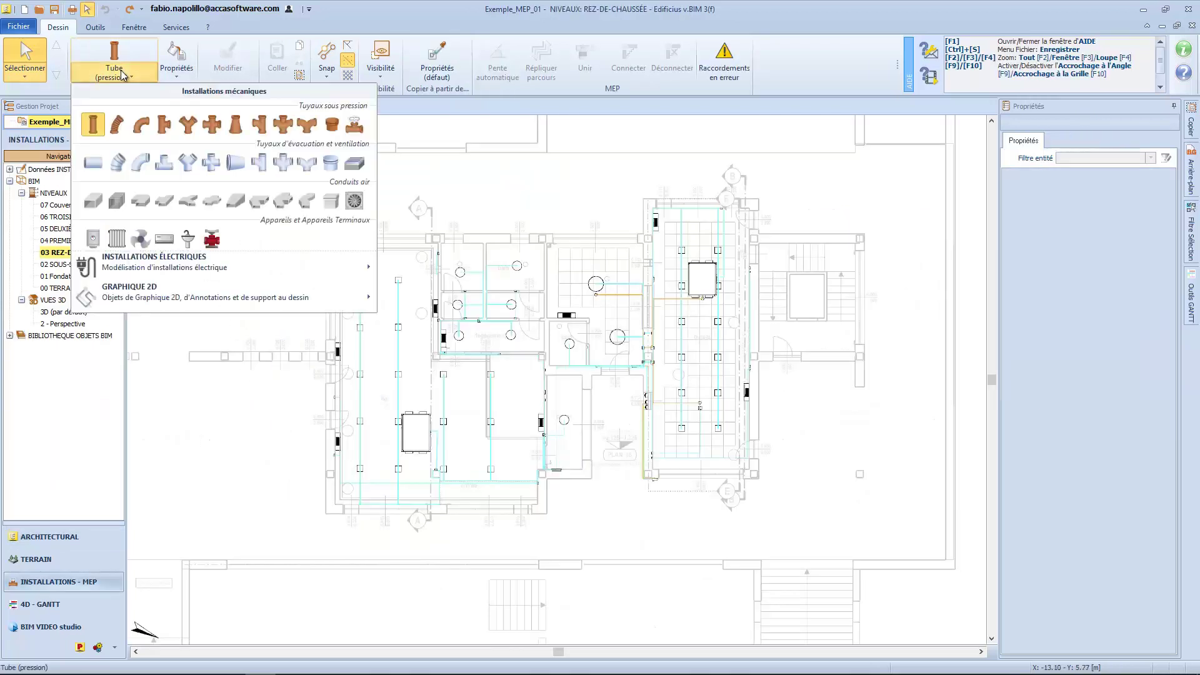
{"action": "mouse_move", "coordinate": [271, 300]}
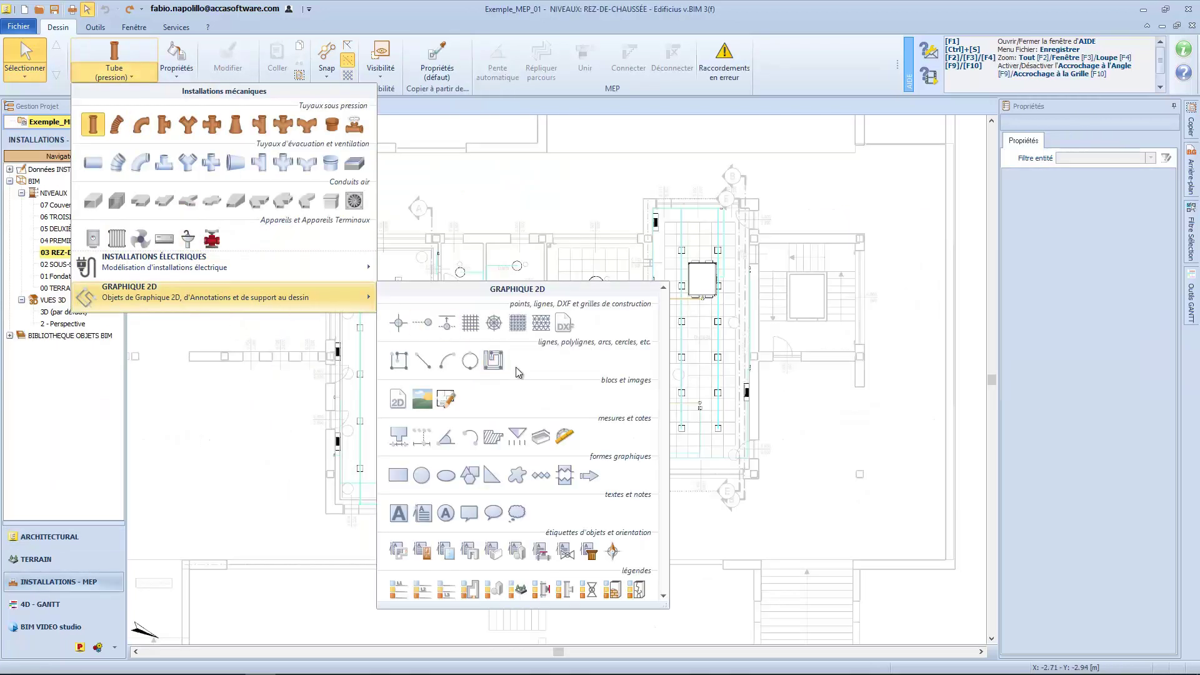
{"action": "left_click", "coordinate": [541, 589]}
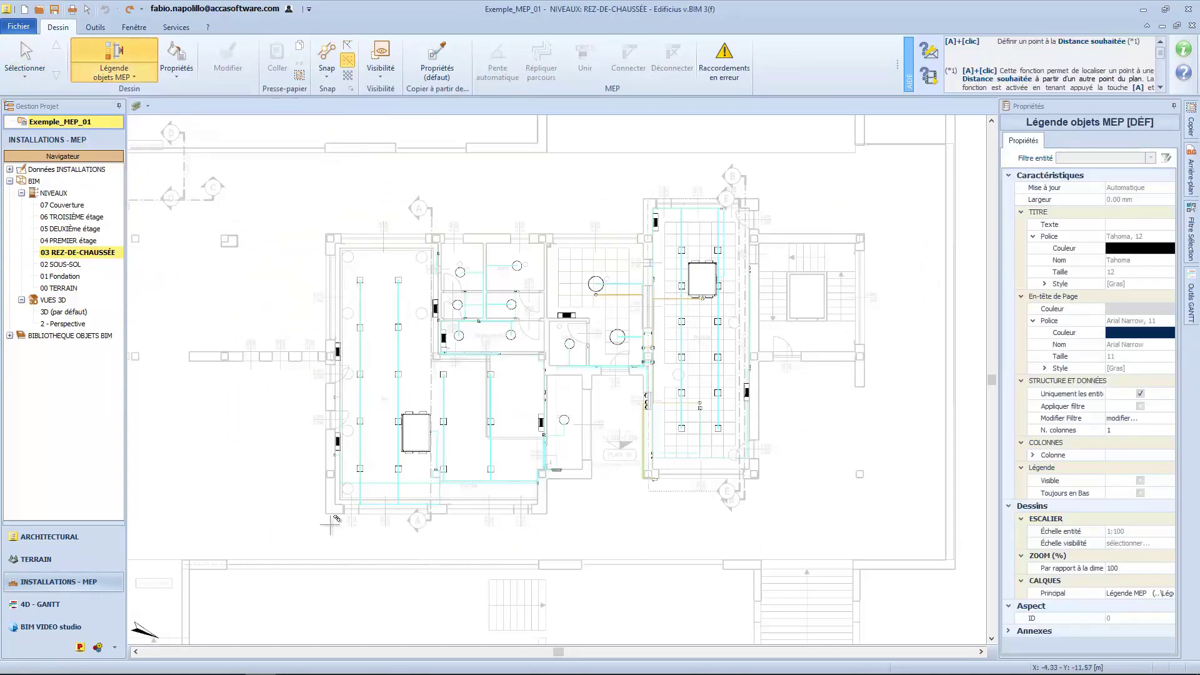
{"action": "left_click", "coordinate": [278, 457]}
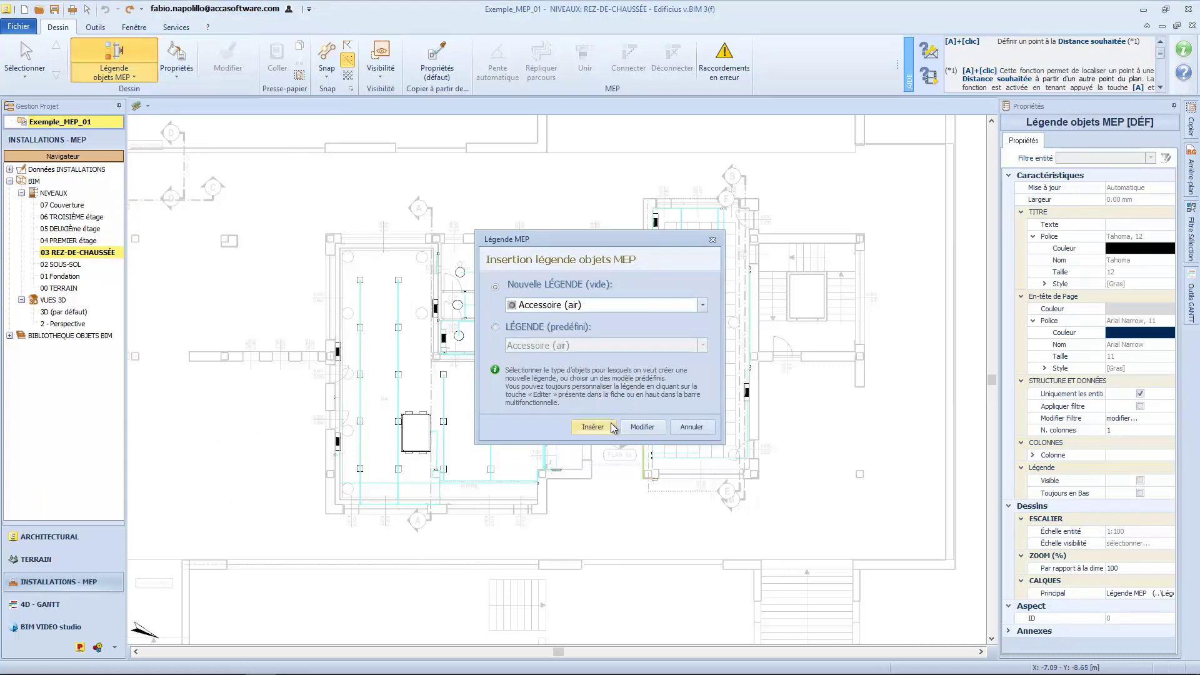
{"action": "left_click", "coordinate": [593, 428]}
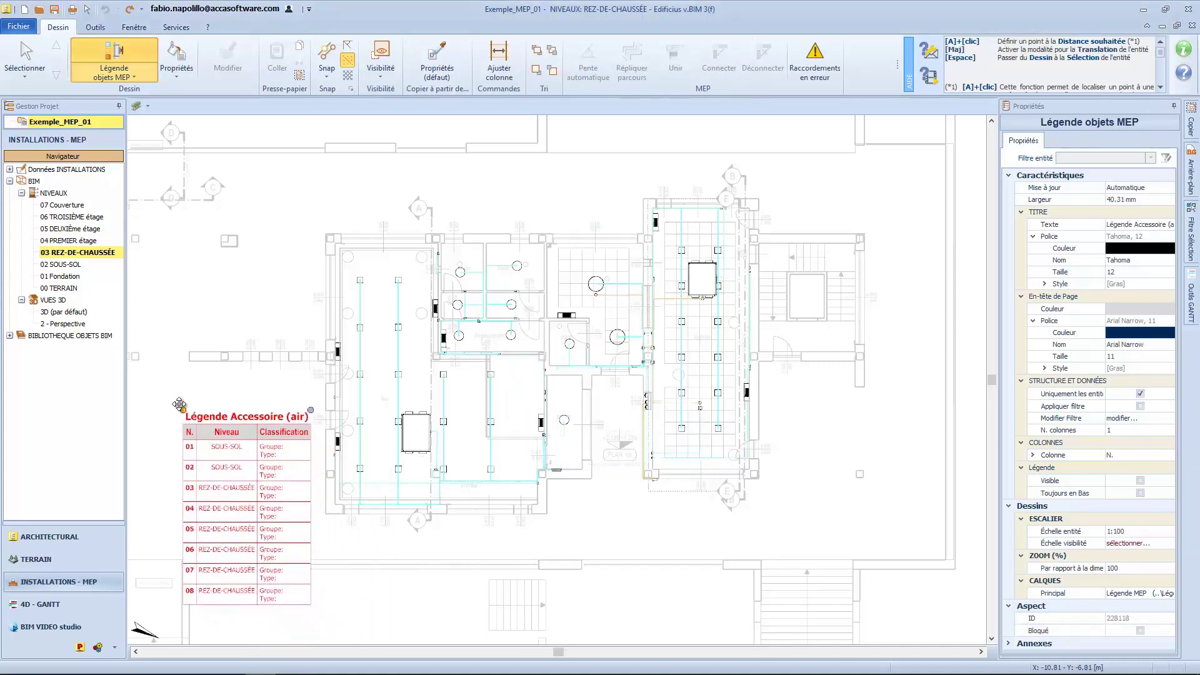
{"action": "left_click", "coordinate": [175, 395]}
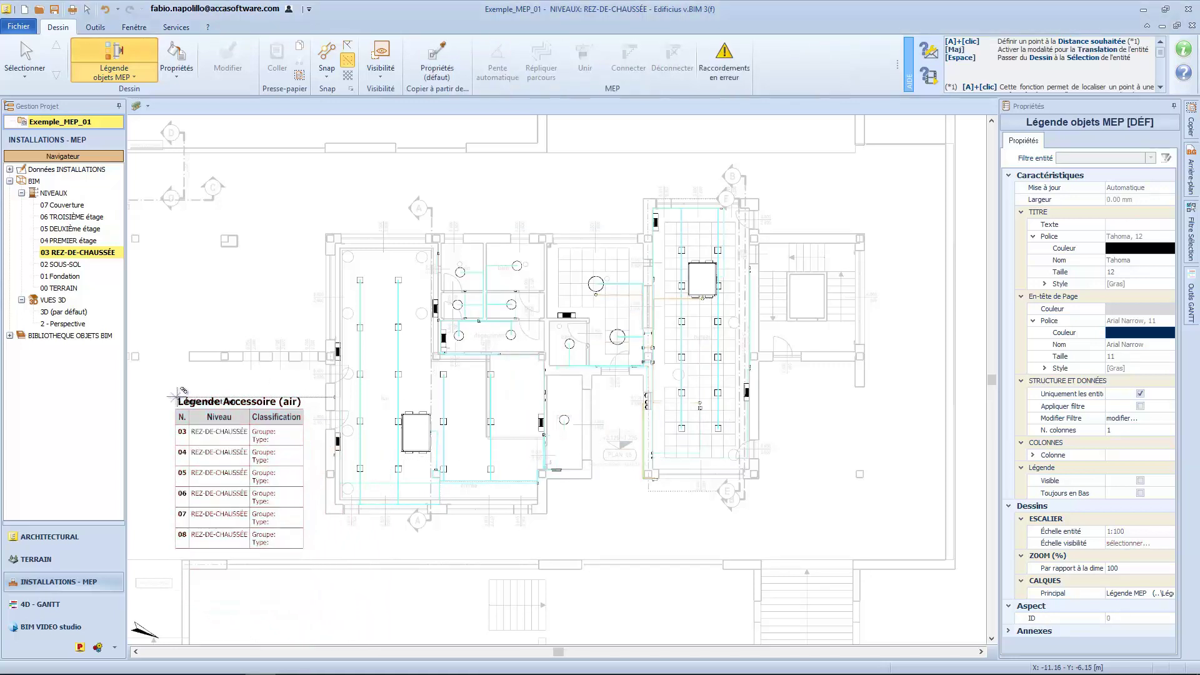
{"action": "key", "text": "Escape"}
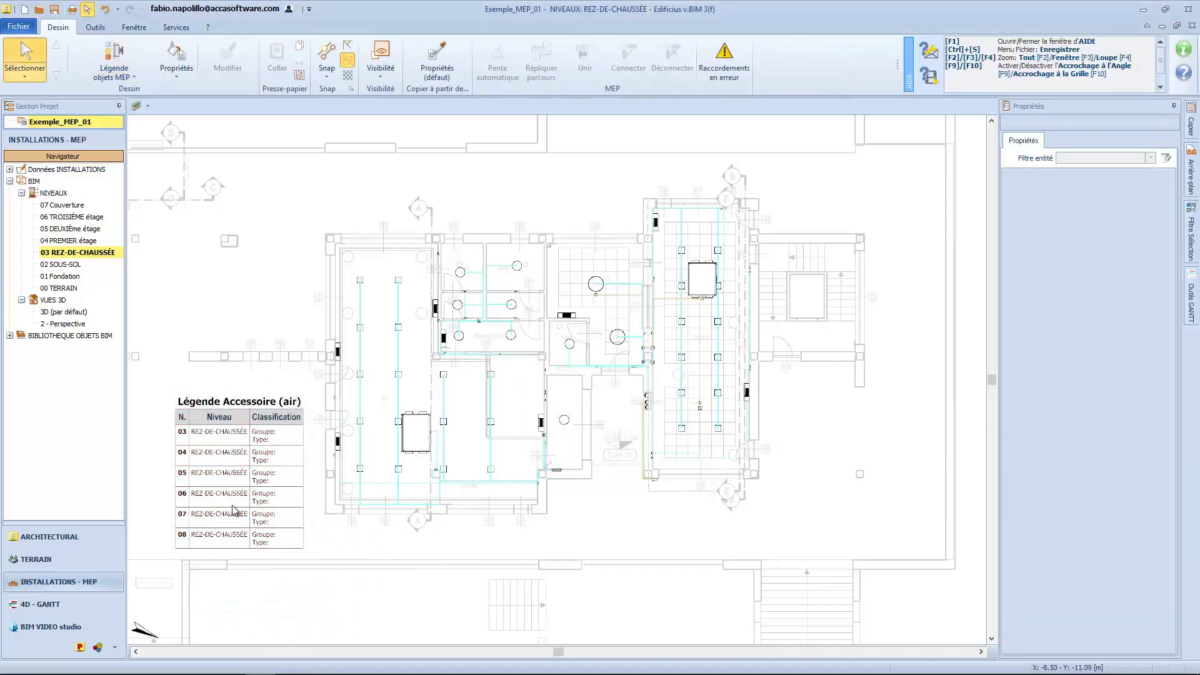
- Open the composition of the Accessoire (air) legend for editing
{"action": "left_click", "coordinate": [231, 505]}
{"action": "right_click", "coordinate": [231, 504]}
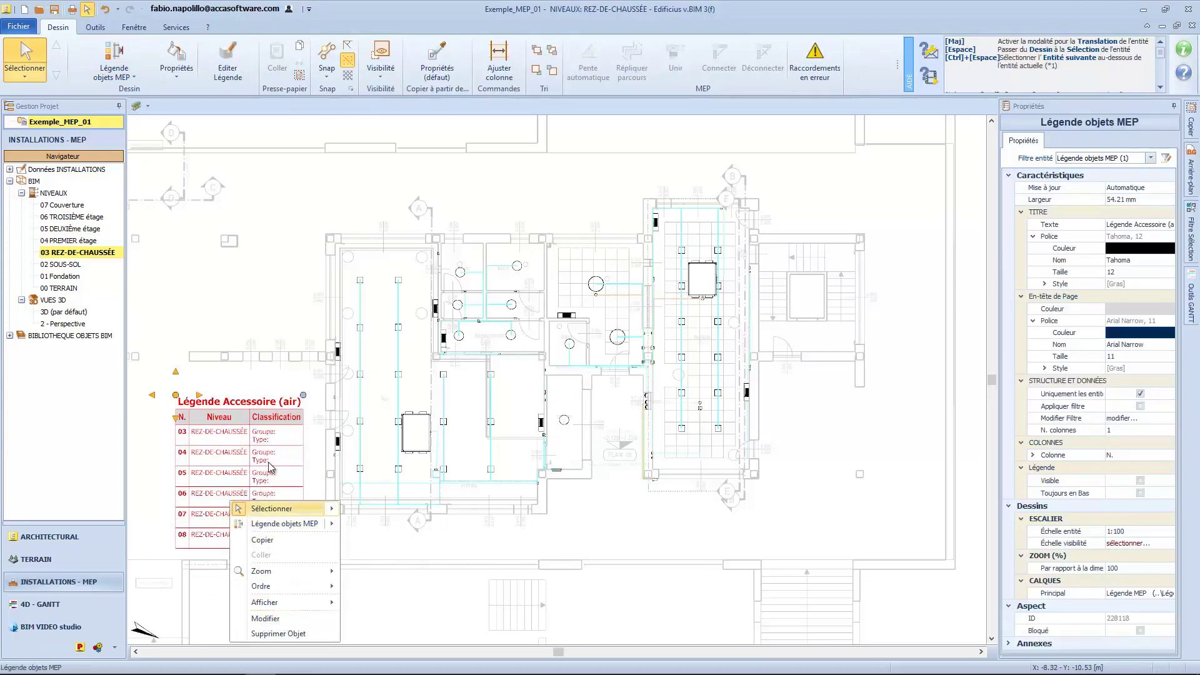
{"action": "left_click", "coordinate": [233, 75]}
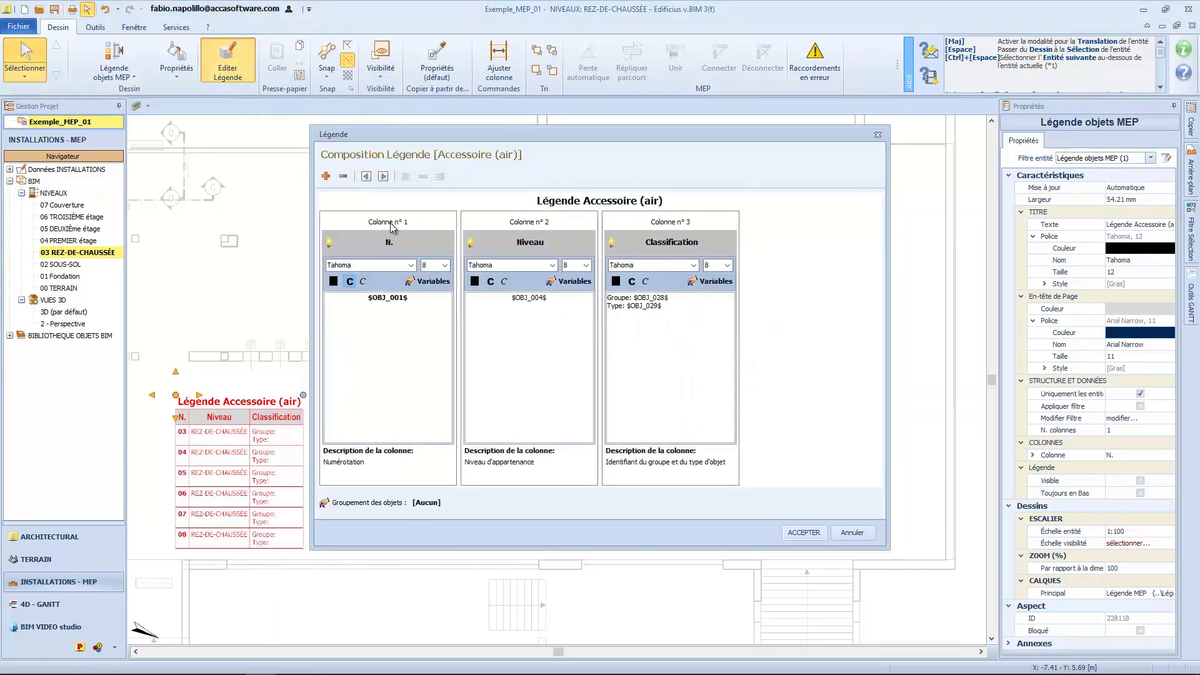
- Add a text column to the legend and delete it again
{"action": "left_click", "coordinate": [327, 178]}
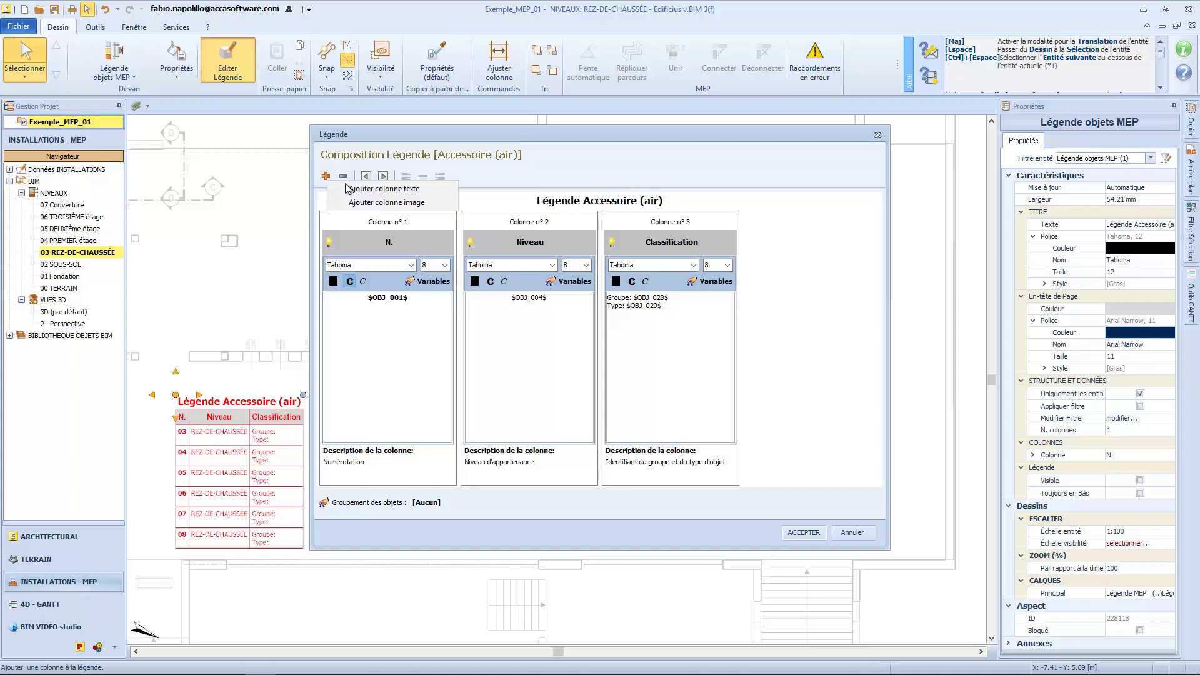
{"action": "left_click", "coordinate": [351, 187]}
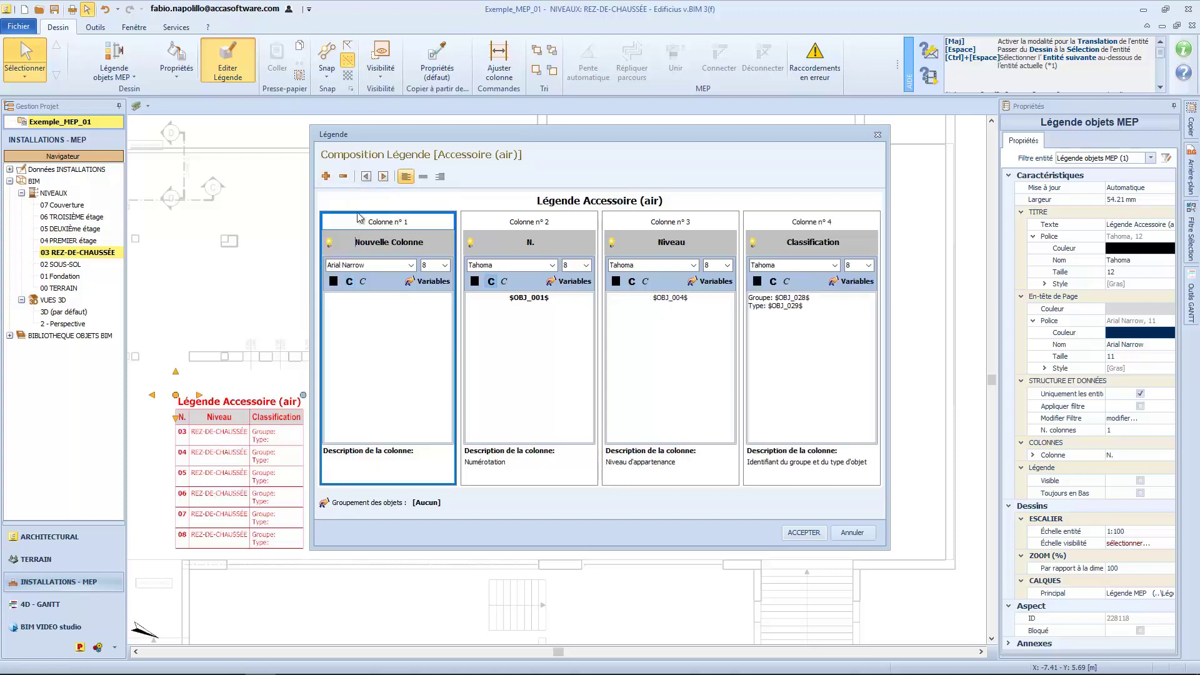
{"action": "key", "text": "Delete"}
{"action": "left_click", "coordinate": [615, 379]}
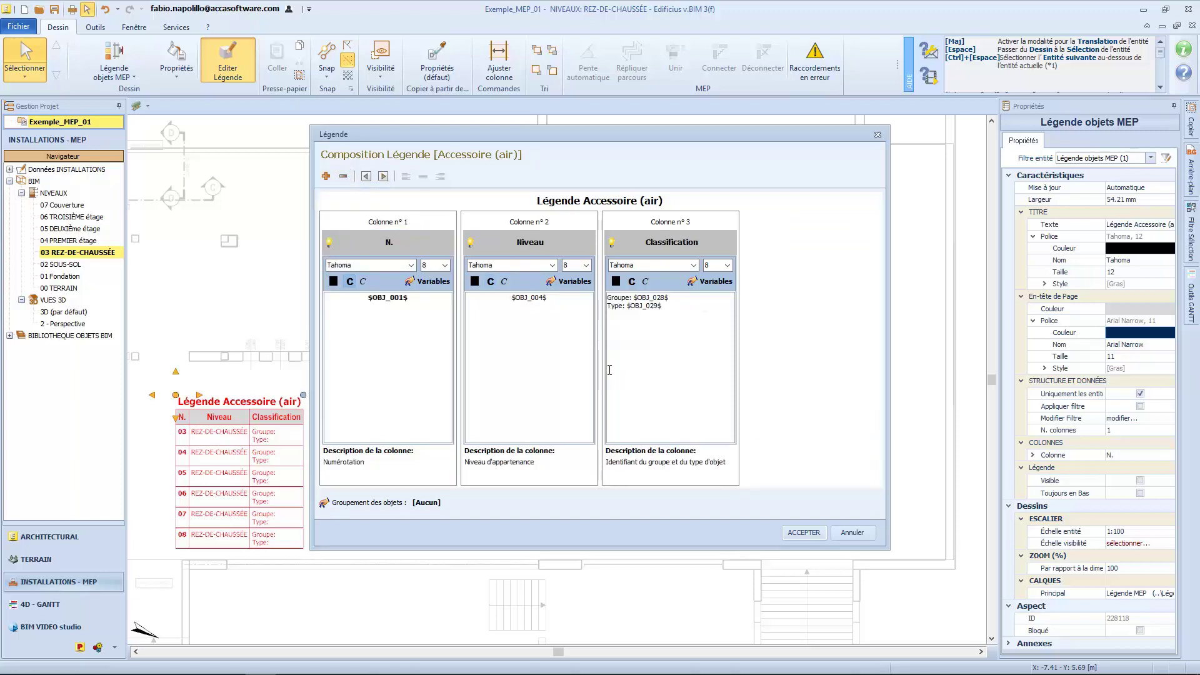
- Add an image column to the legend and place it second, between N. and Niveau
{"action": "left_click", "coordinate": [325, 175]}
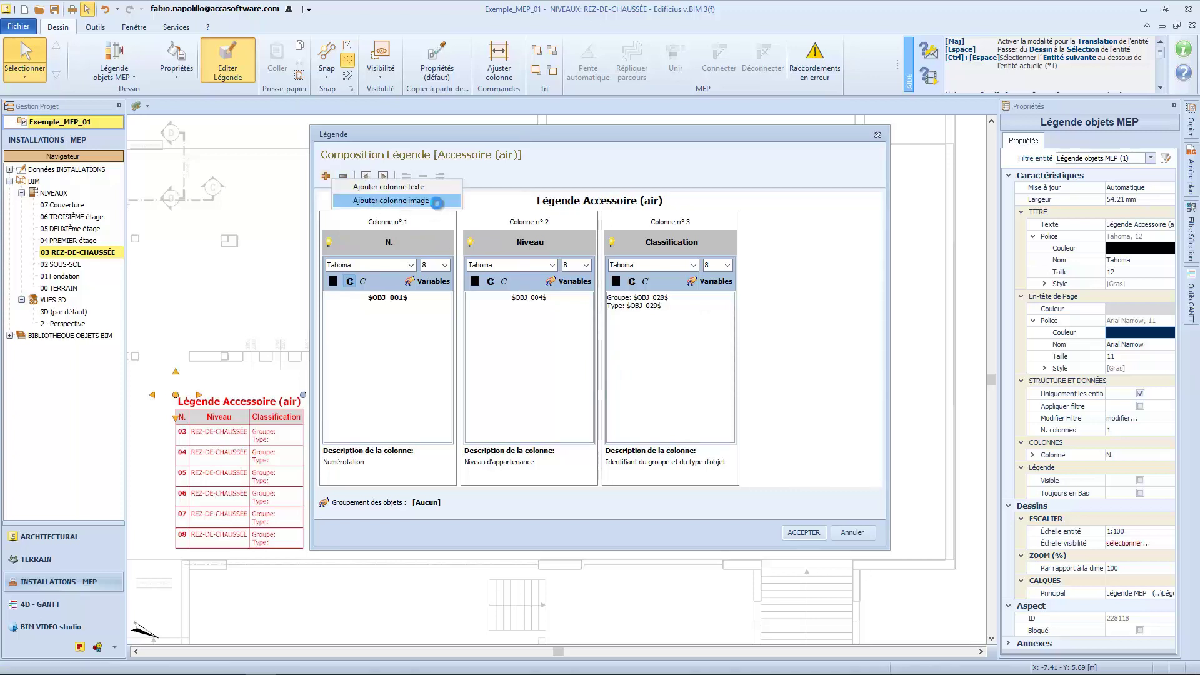
{"action": "left_click", "coordinate": [436, 202]}
{"action": "left_click", "coordinate": [383, 177]}
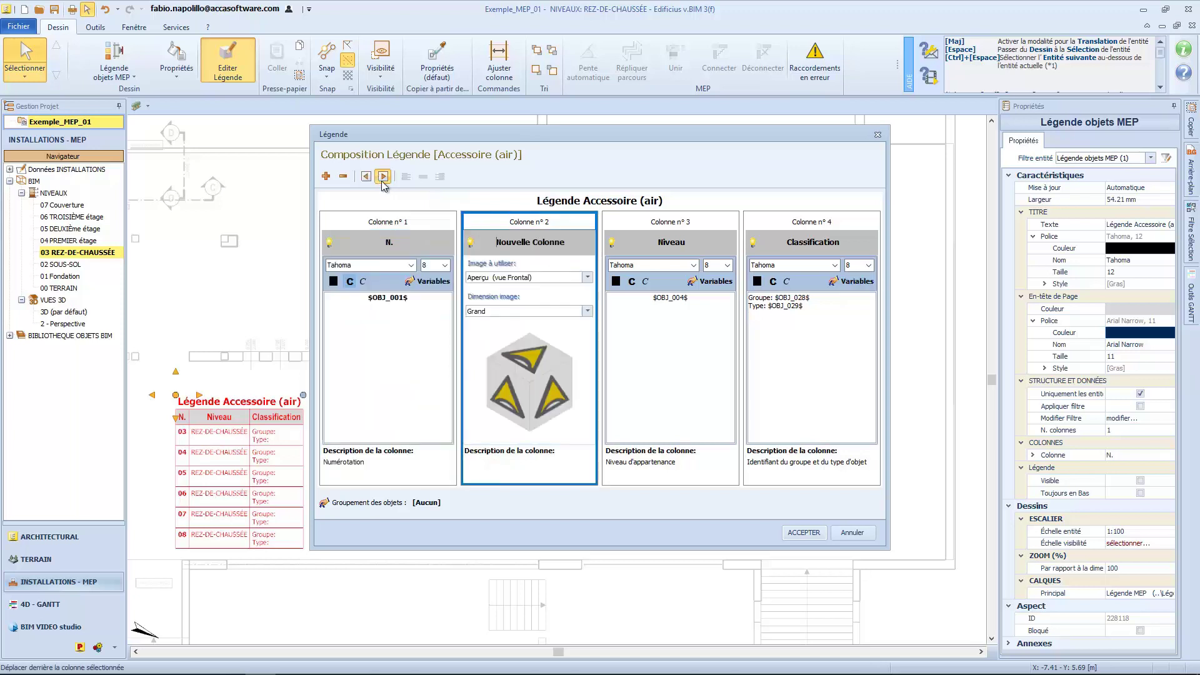
{"action": "left_click", "coordinate": [383, 177]}
{"action": "left_click", "coordinate": [366, 180]}
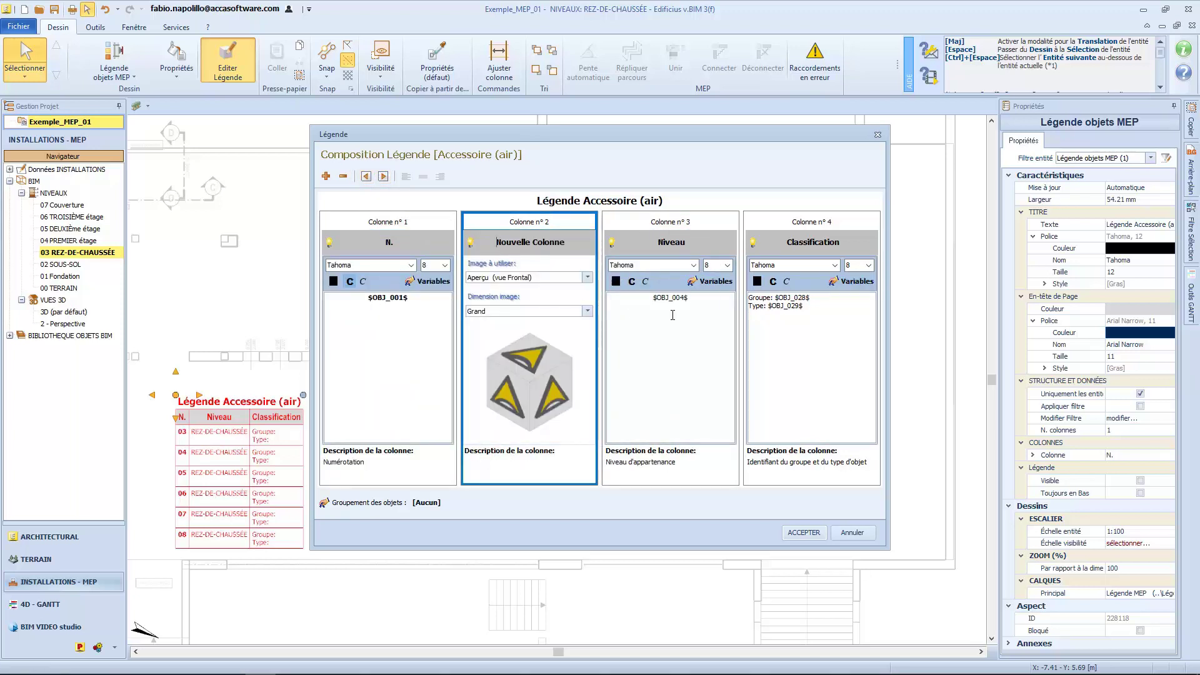
- Change the Niveau column heading to Niveau d'appartenance and its description to Niveau d'appartenance de l'objet
{"action": "left_click", "coordinate": [691, 242]}
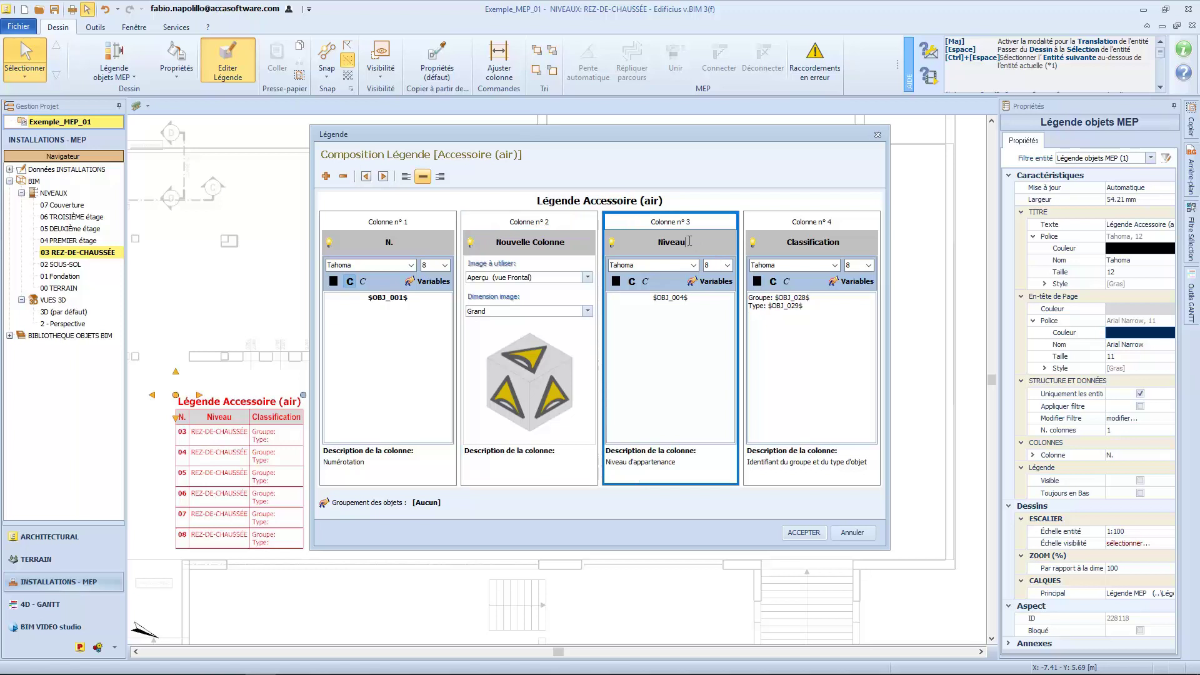
{"action": "type", "text": "d'appartenance"}
{"action": "left_click", "coordinate": [686, 465]}
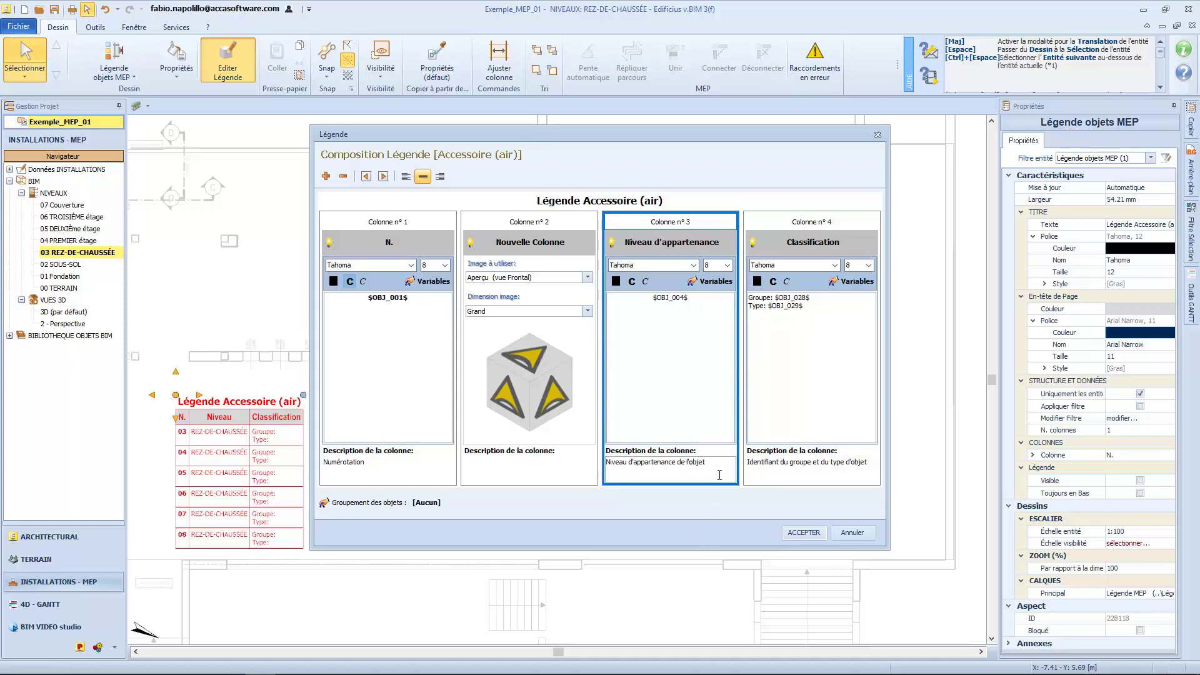
- Examine the variables available for the Niveau d'appartenance column without inserting any
{"action": "left_click", "coordinate": [712, 286]}
{"action": "left_click", "coordinate": [713, 283]}
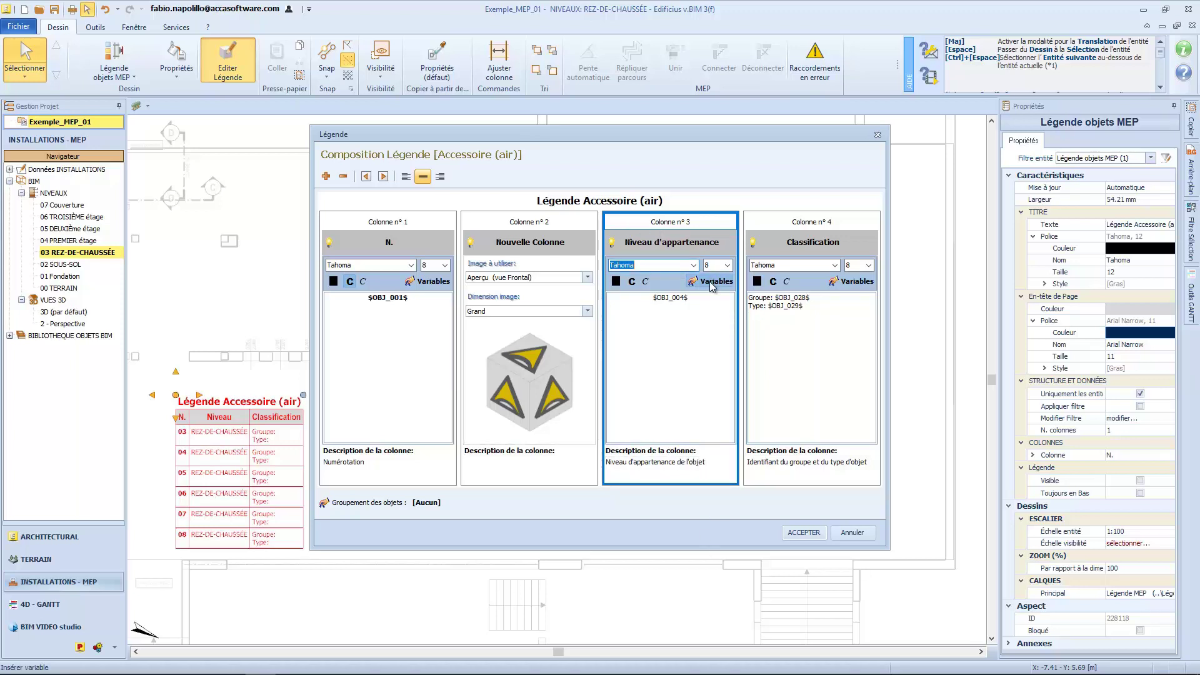
{"action": "mouse_move", "coordinate": [901, 312]}
{"action": "left_mouse_down"}
{"action": "mouse_move", "coordinate": [901, 357]}
{"action": "mouse_move", "coordinate": [900, 305]}
{"action": "left_mouse_up"}
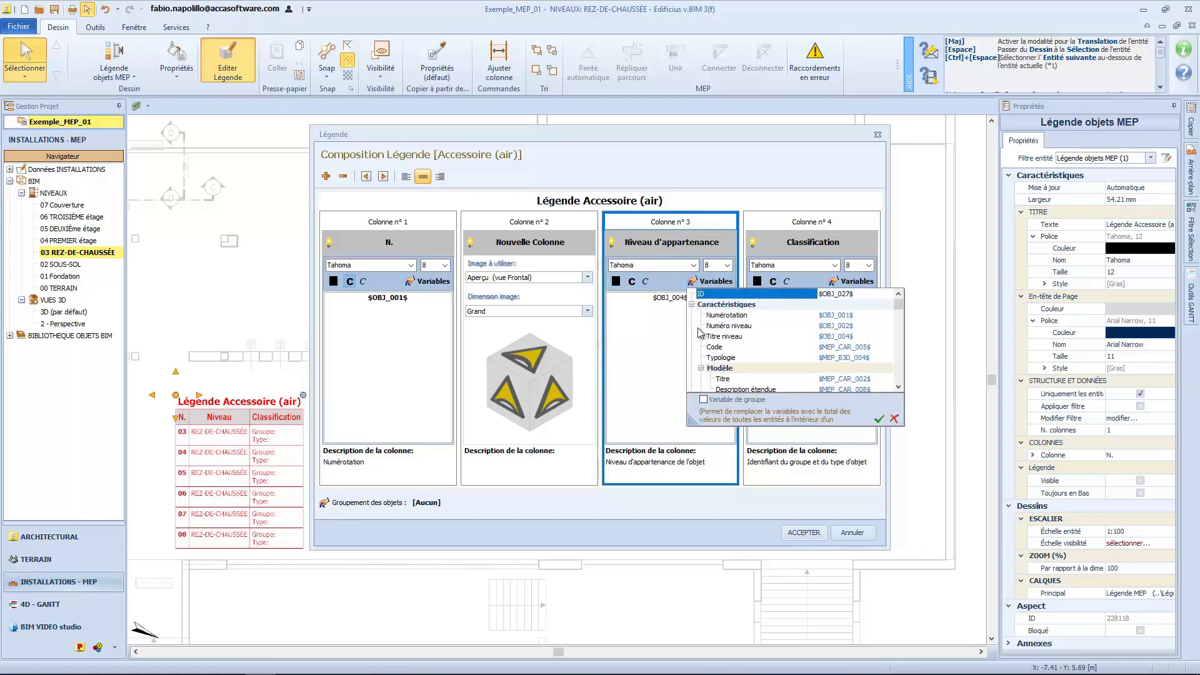
{"action": "left_click", "coordinate": [893, 418]}
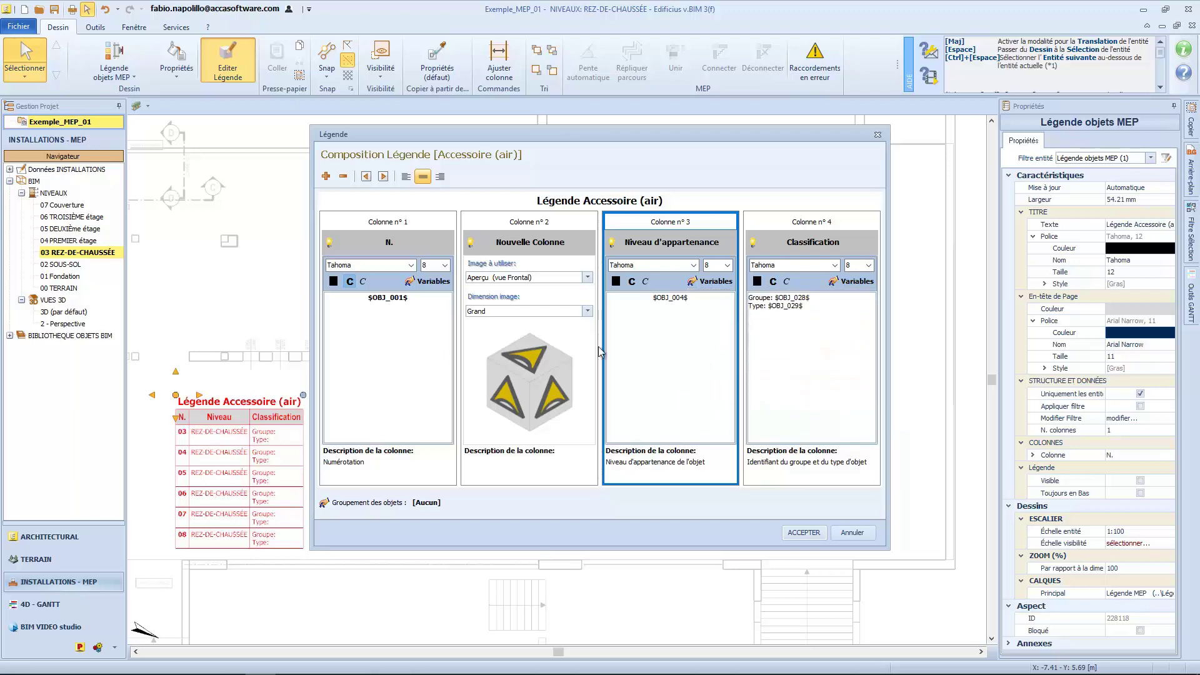
- Set the image column to use Aperçu (vue Perspective Frontale) with the image size Moyenne
{"action": "left_click", "coordinate": [505, 220]}
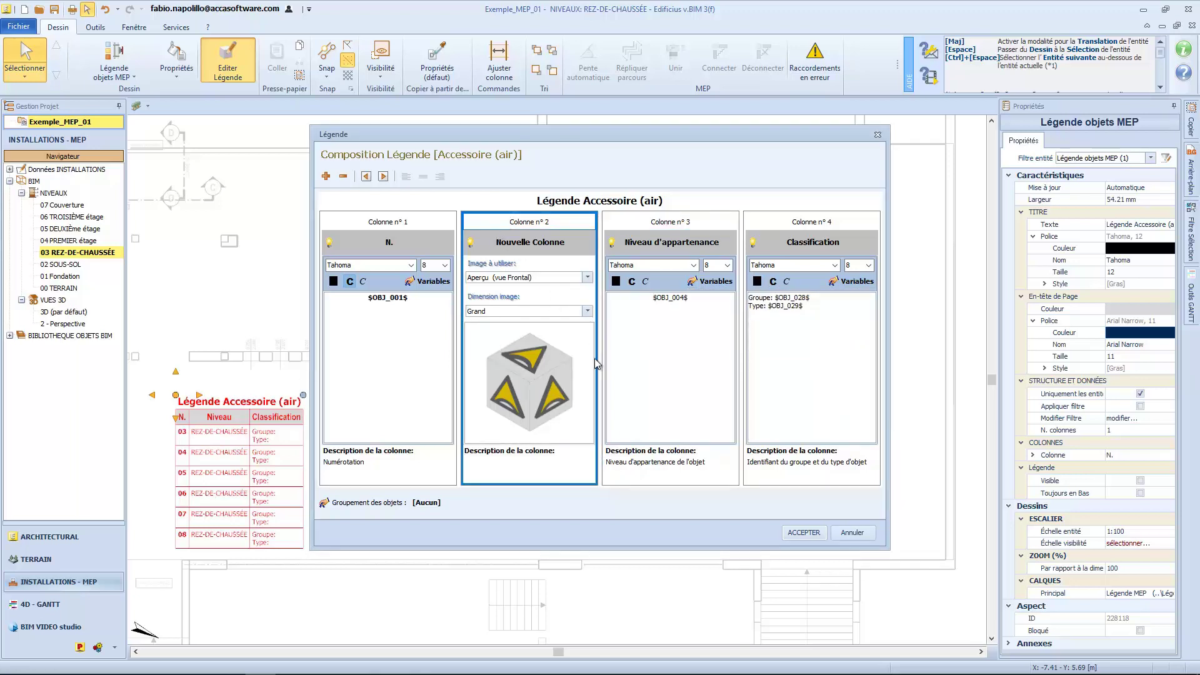
{"action": "left_click", "coordinate": [586, 278]}
{"action": "left_click", "coordinate": [562, 304]}
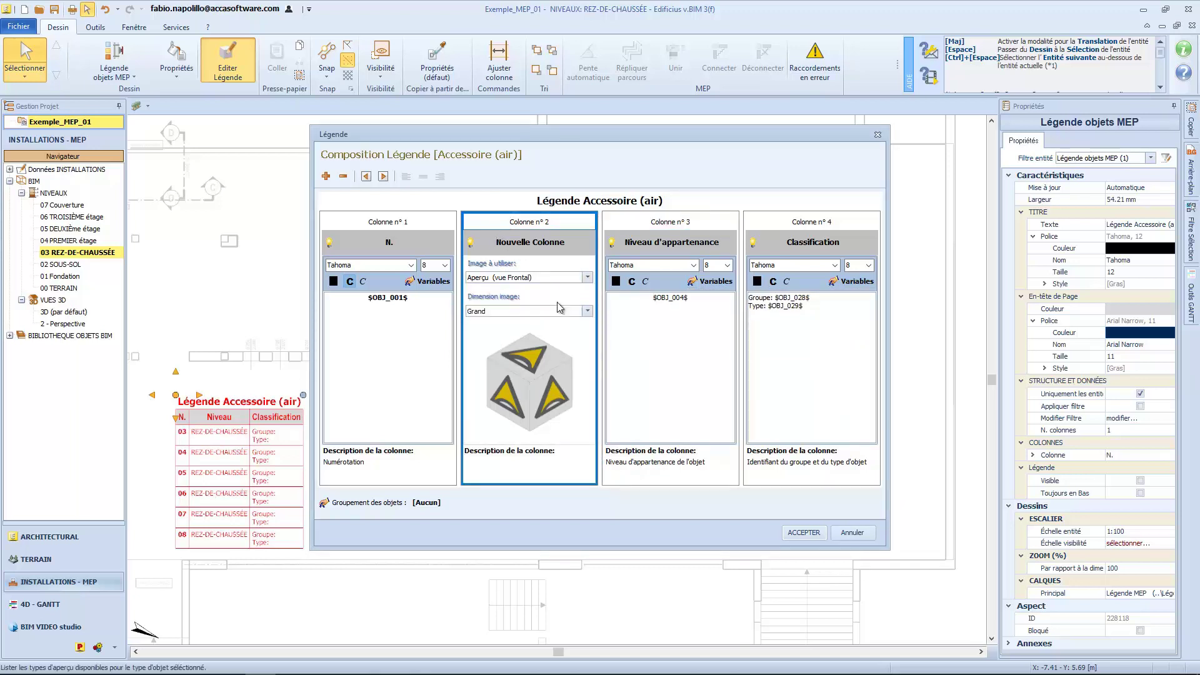
{"action": "left_click", "coordinate": [546, 310]}
{"action": "left_click", "coordinate": [530, 330]}
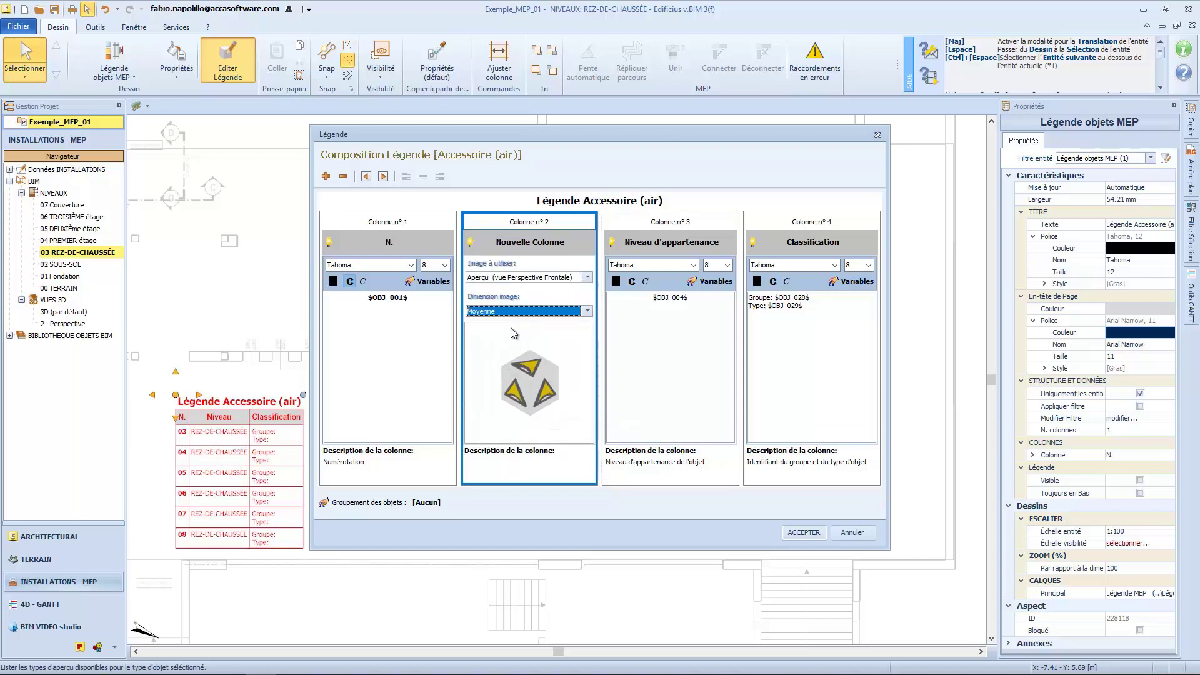
- Accept the Accessoire (air) legend composition and move the legend to the empty area right of the building plan
{"action": "left_click", "coordinate": [801, 538]}
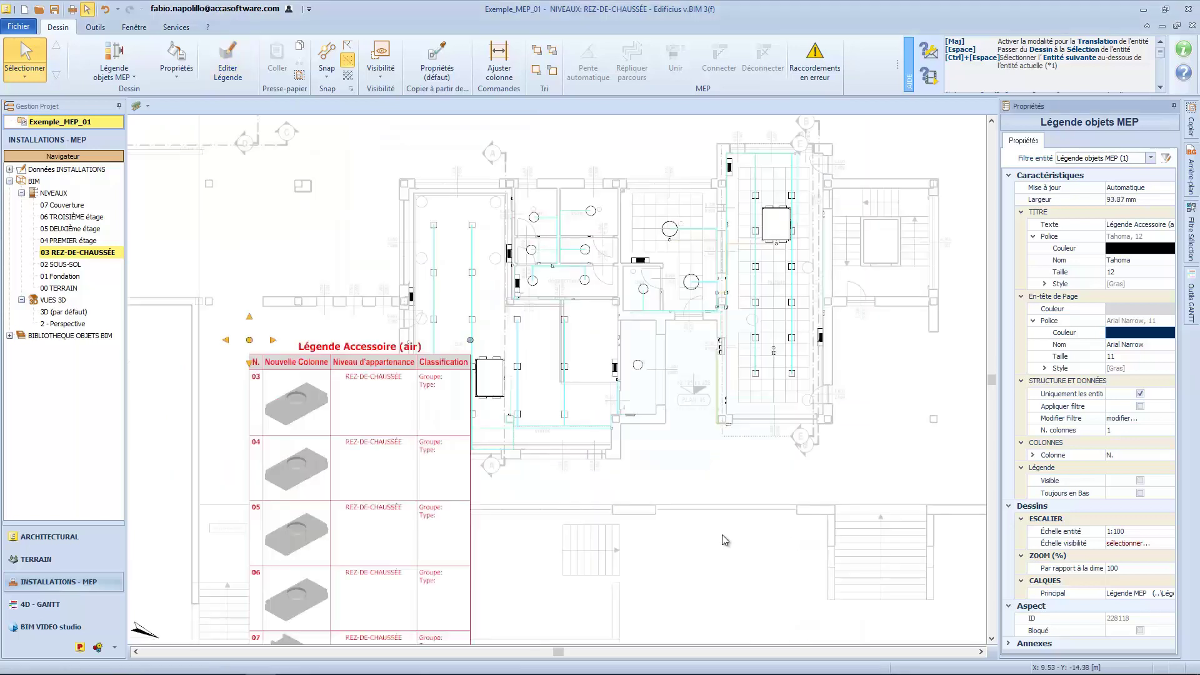
{"action": "left_click_drag", "start_coordinate": [249, 338], "coordinate": [694, 188]}
{"action": "scroll", "coordinate": [664, 416], "scroll_direction": "down", "scroll_amount": 3}
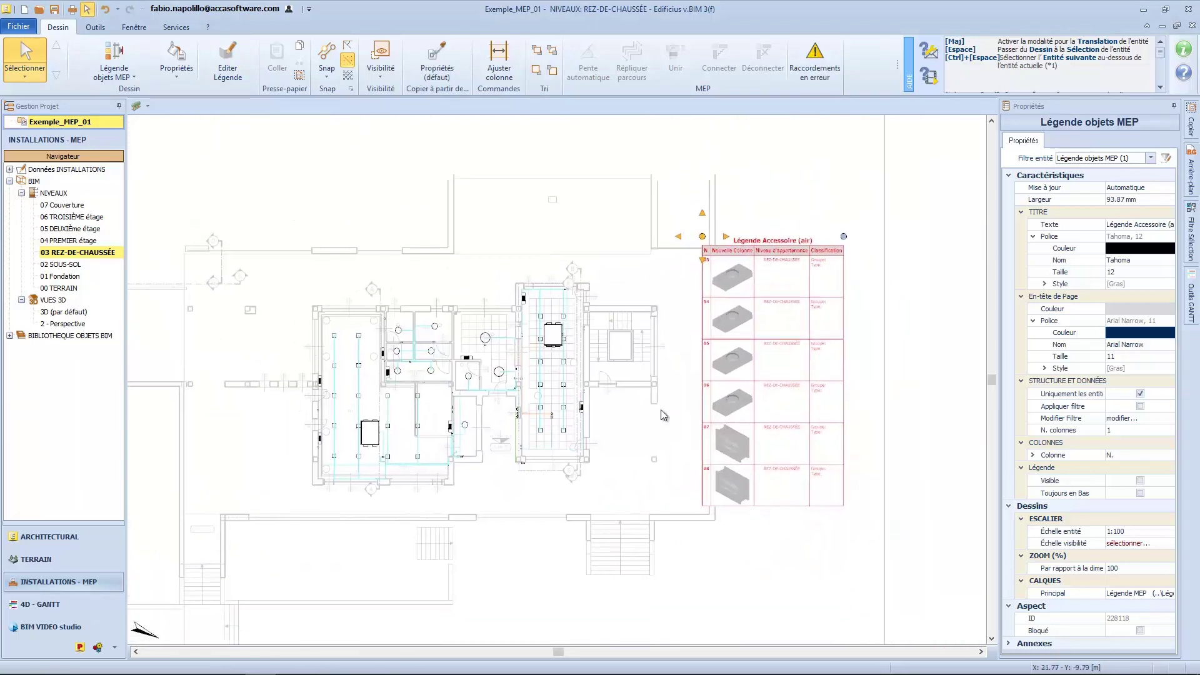
{"action": "left_click", "coordinate": [680, 486]}
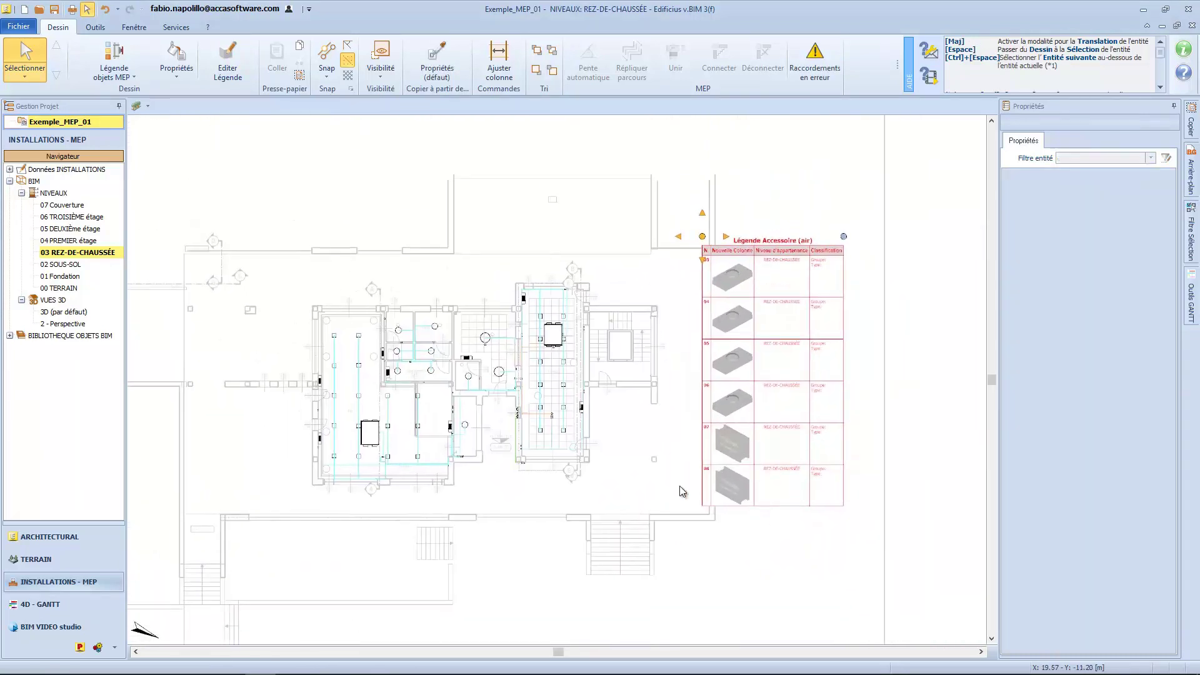
- Insert a MEP object legend from the predefined Appareil template and place it to the right of the Accessoire (air) legend
{"action": "left_click", "coordinate": [115, 65]}
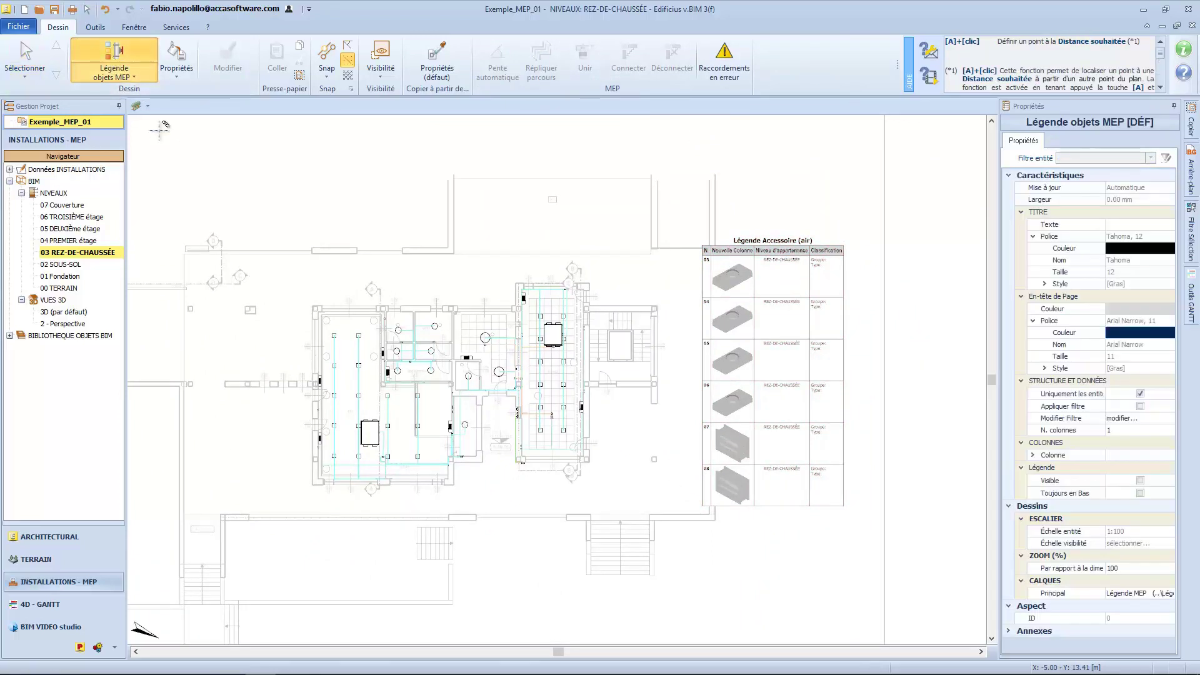
{"action": "left_click", "coordinate": [887, 330]}
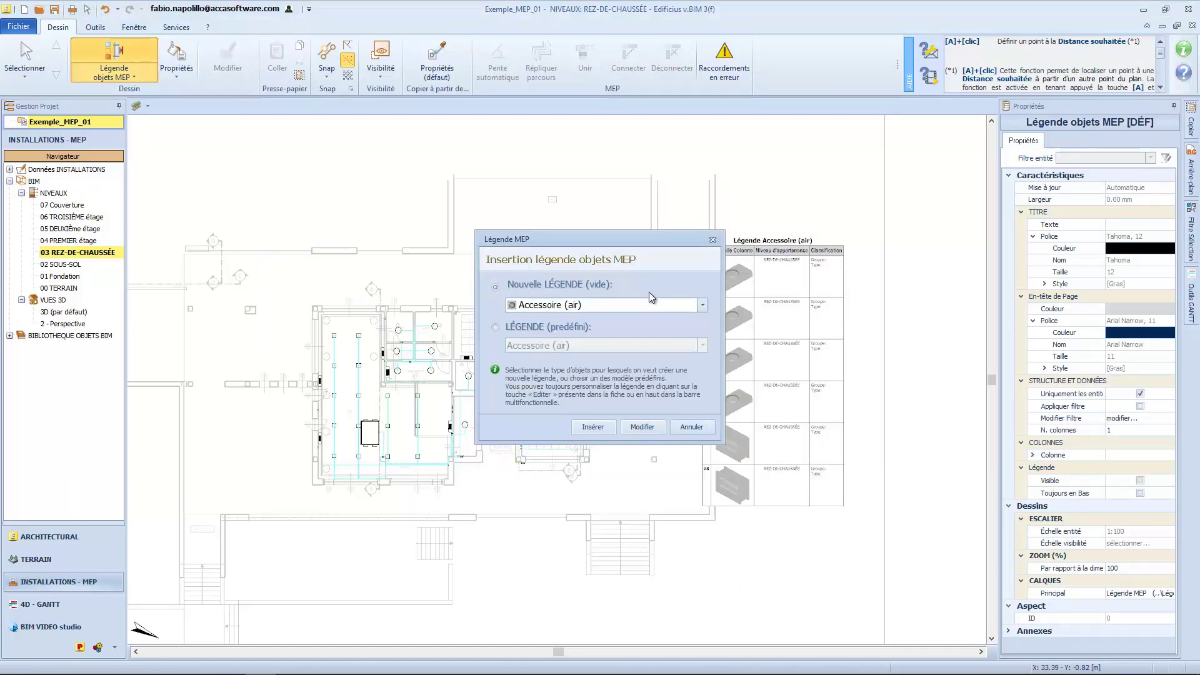
{"action": "left_click", "coordinate": [702, 306]}
{"action": "left_click_drag", "start_coordinate": [702, 329], "coordinate": [706, 469]}
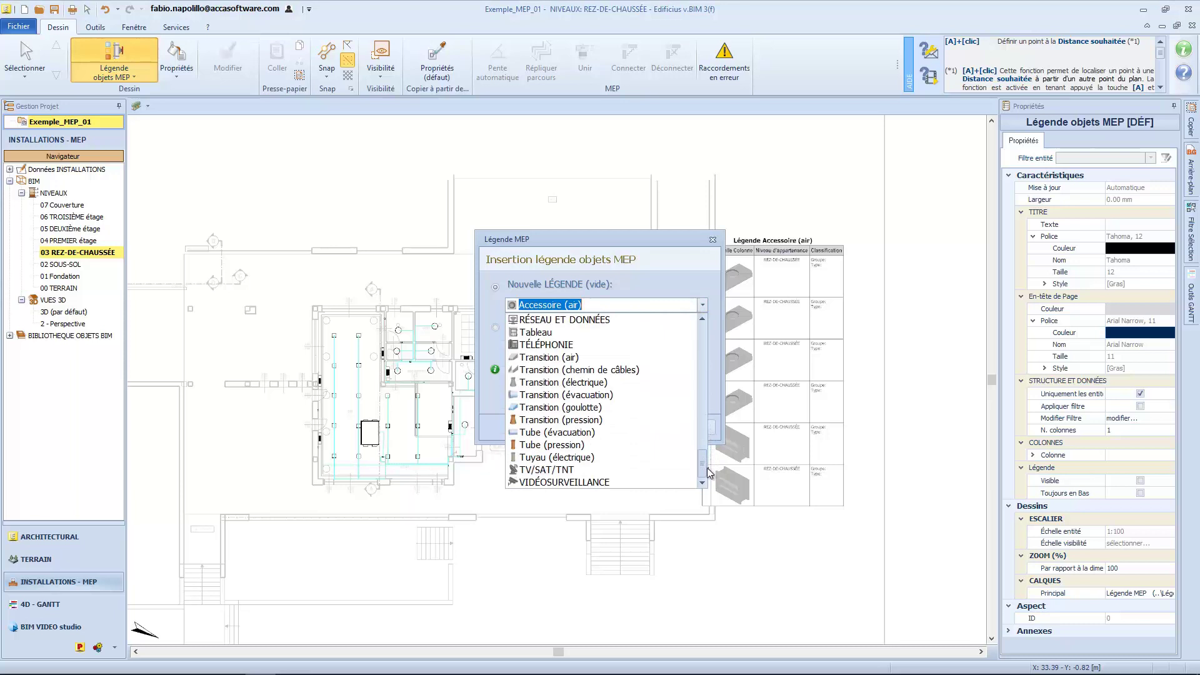
{"action": "left_click", "coordinate": [703, 305]}
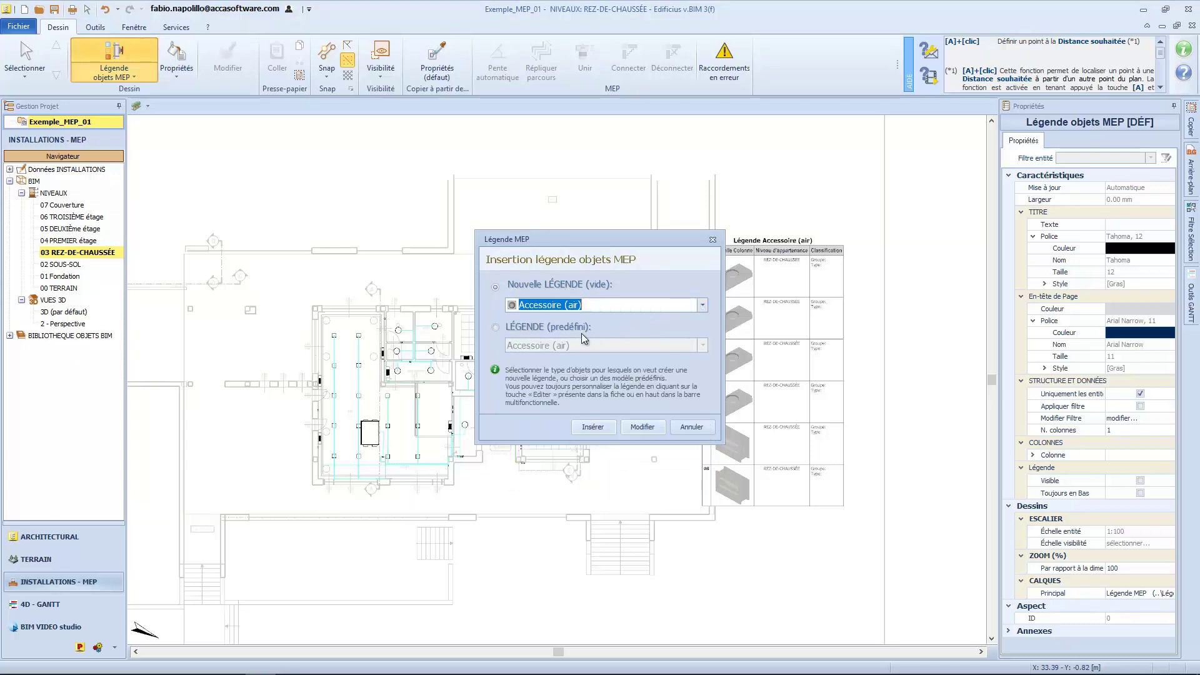
{"action": "left_click", "coordinate": [495, 326]}
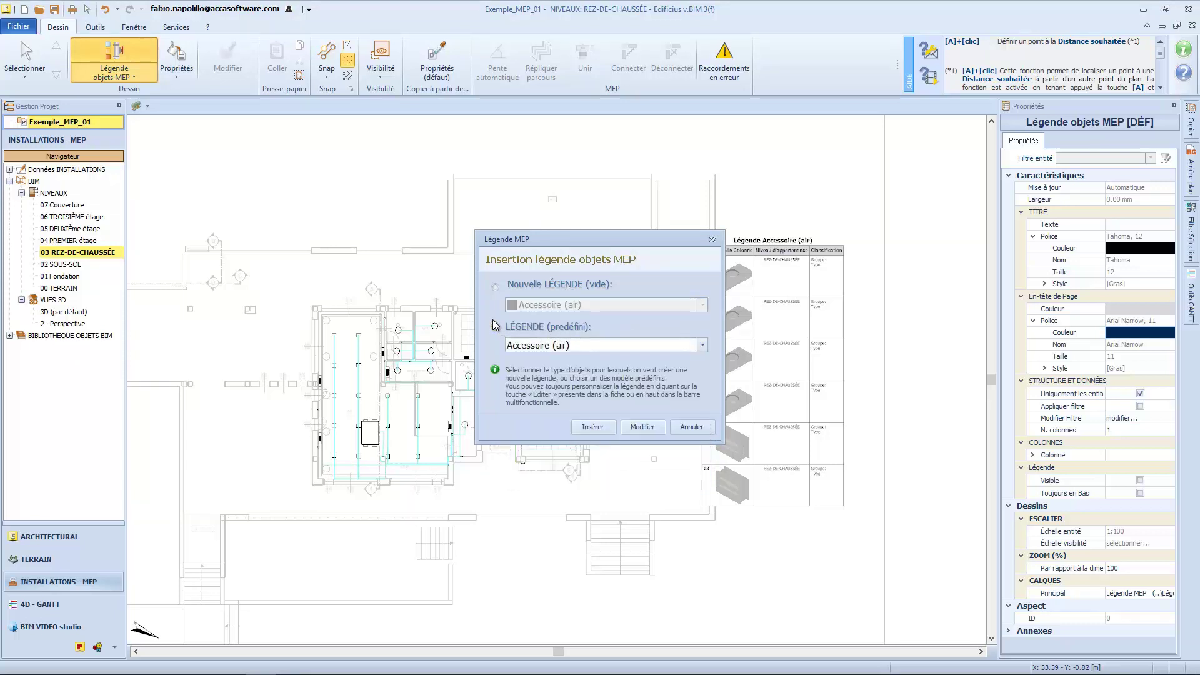
{"action": "left_click", "coordinate": [704, 348]}
{"action": "mouse_move", "coordinate": [701, 374]}
{"action": "left_mouse_down"}
{"action": "mouse_move", "coordinate": [703, 416]}
{"action": "mouse_move", "coordinate": [710, 374]}
{"action": "left_mouse_up"}
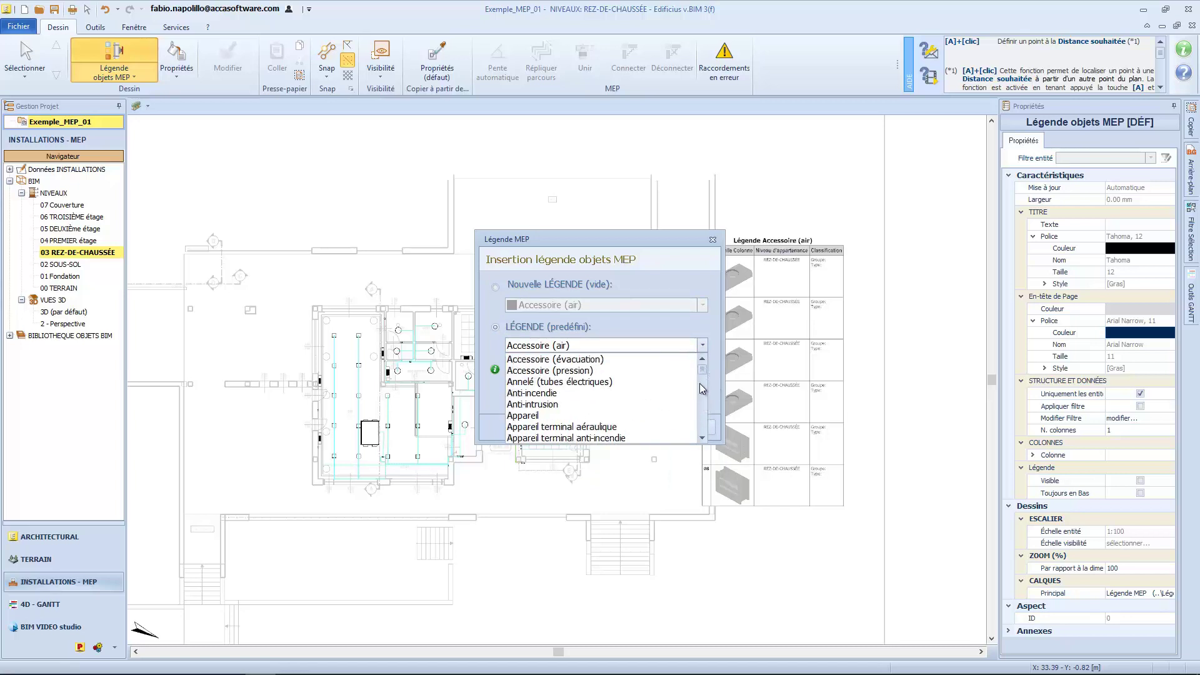
{"action": "left_click", "coordinate": [545, 404]}
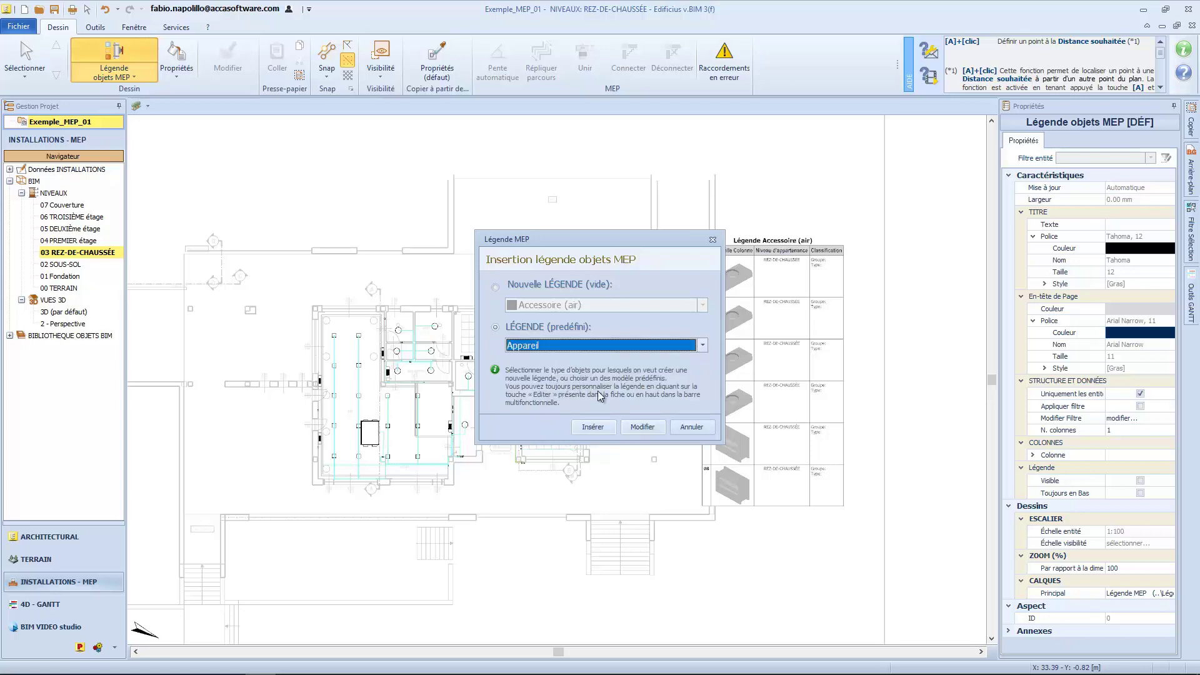
{"action": "left_click", "coordinate": [609, 432]}
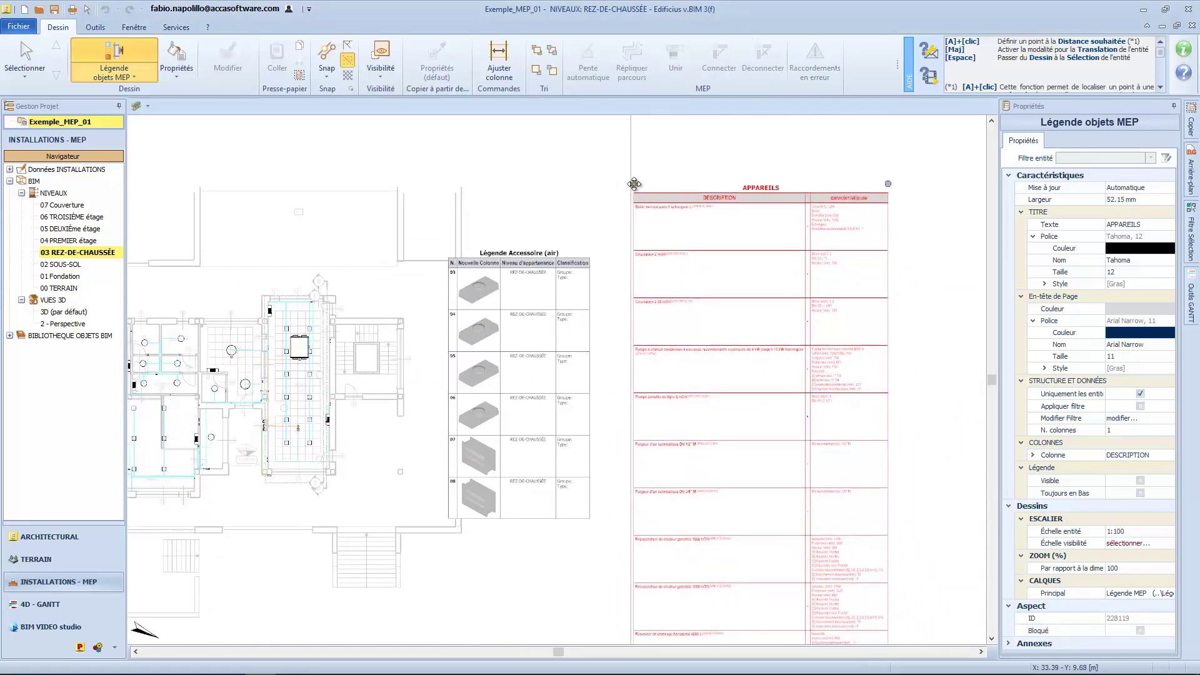
{"action": "left_click", "coordinate": [634, 183]}
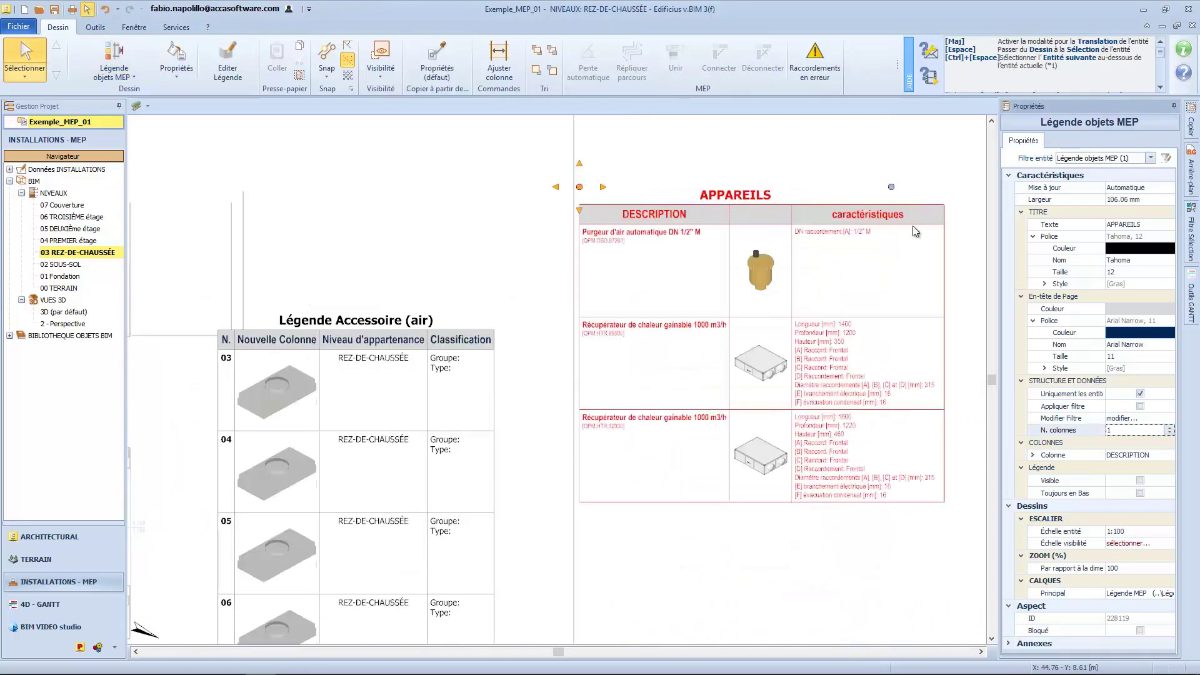
- Set the update mode of the APPAREILS legend to Automatique
{"action": "middle_click_drag", "start_coordinate": [915, 231], "coordinate": [881, 276]}
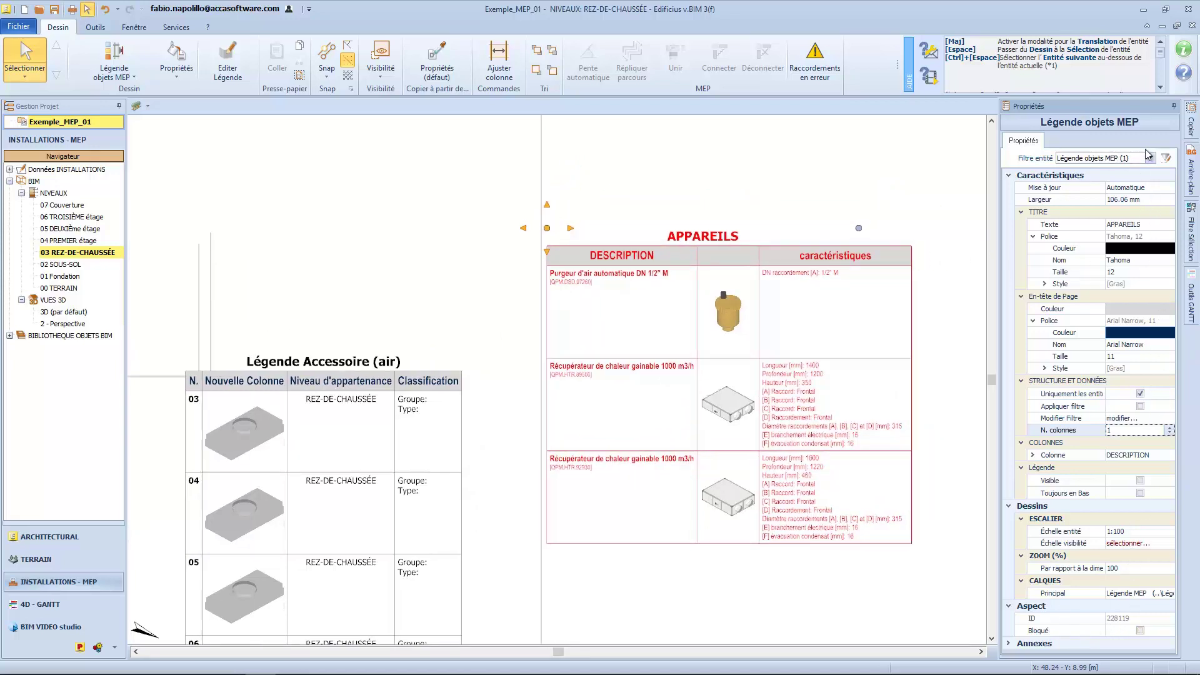
{"action": "left_click", "coordinate": [1145, 188]}
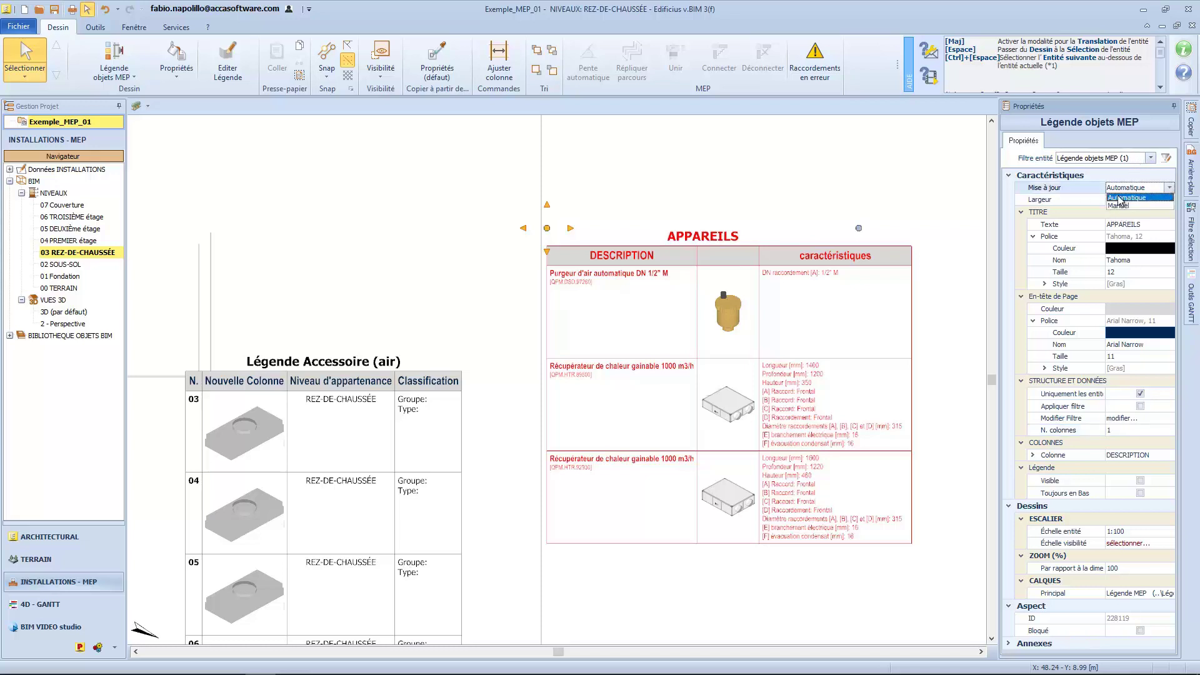
{"action": "left_click", "coordinate": [1119, 197]}
- Try to delete the heat recovery unit in the plan's long room next to the staircase
{"action": "scroll", "coordinate": [654, 306], "scroll_direction": "down", "scroll_amount": 4}
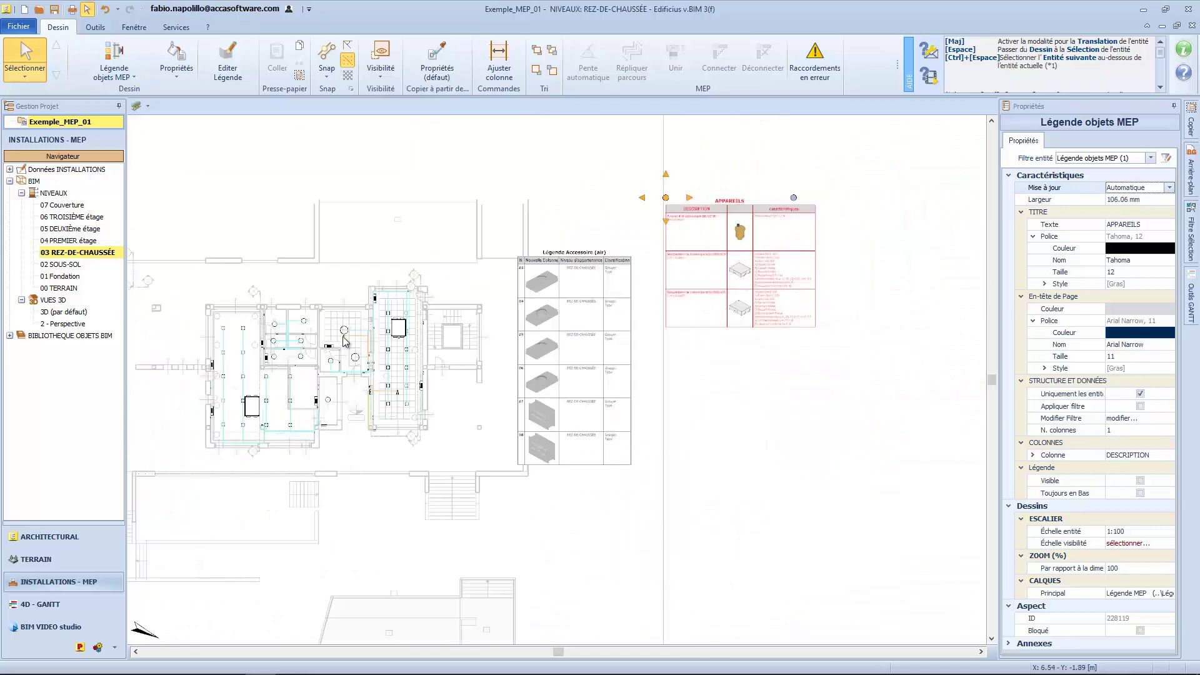
{"action": "left_click", "coordinate": [398, 328]}
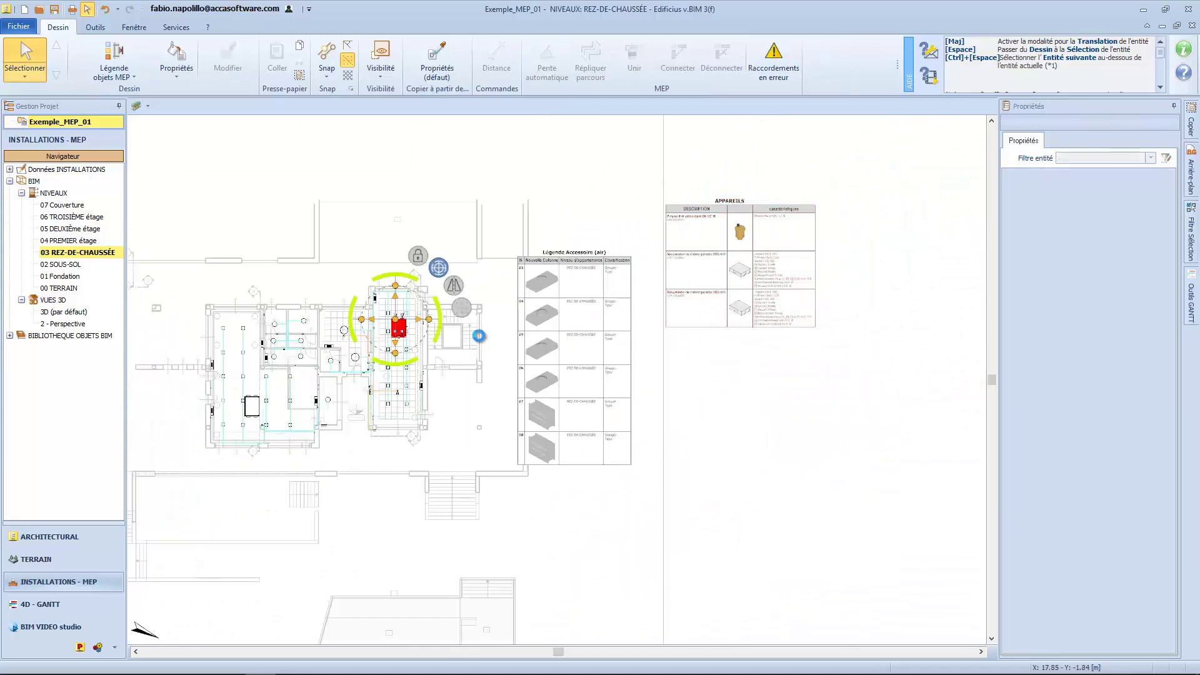
{"action": "key", "text": "Delete"}
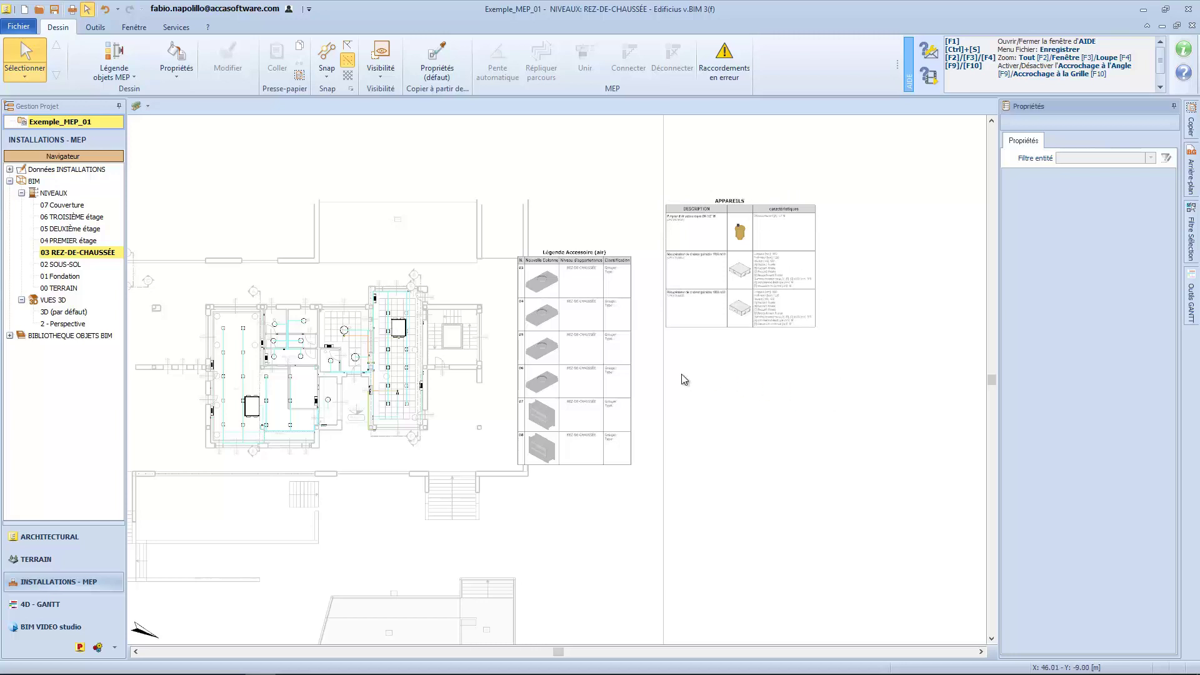
- Set the APPAREILS legend's width to 120 mm and narrow it by its width handle to about 107 mm
{"action": "scroll", "coordinate": [749, 288], "scroll_direction": "up", "scroll_amount": 3}
{"action": "scroll", "coordinate": [750, 287], "scroll_direction": "down", "scroll_amount": 3}
{"action": "left_click", "coordinate": [479, 240]}
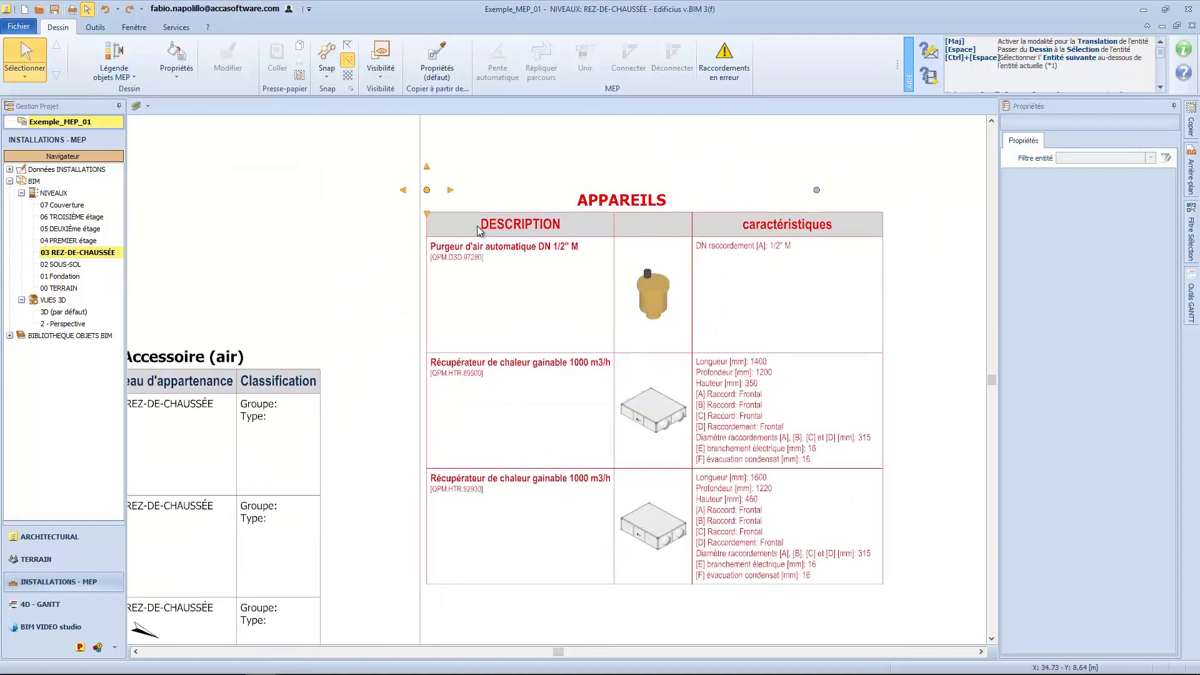
{"action": "left_click", "coordinate": [1160, 199]}
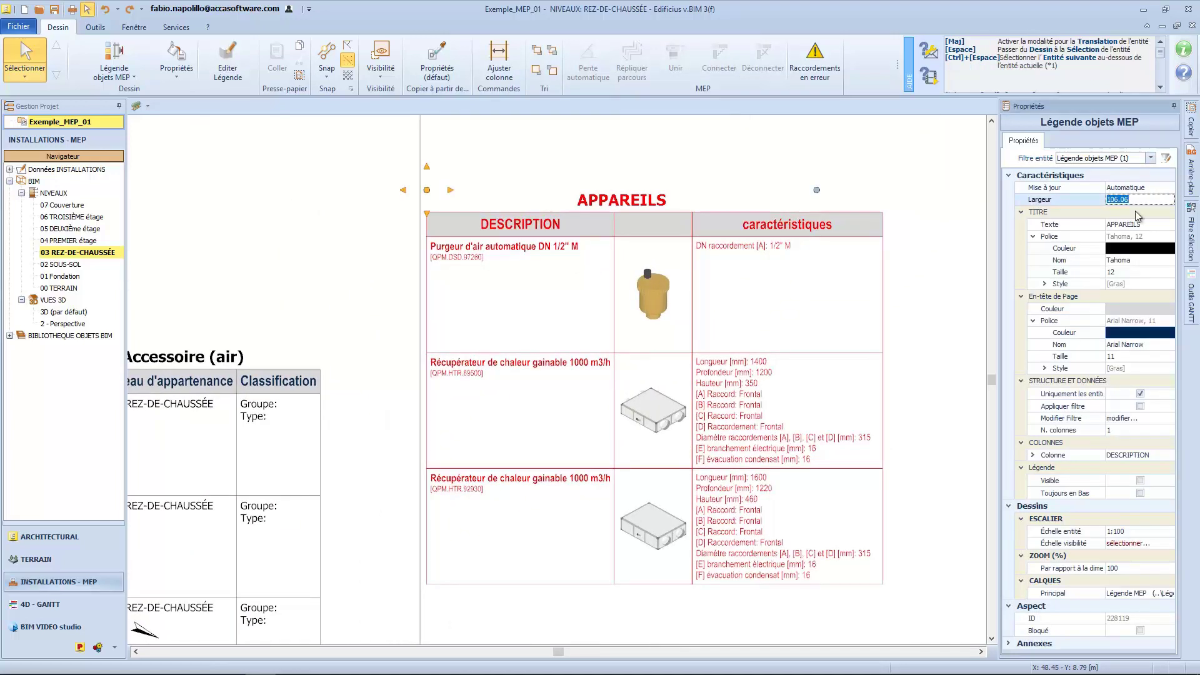
{"action": "type", "text": "120"}
{"action": "key", "text": "Return"}
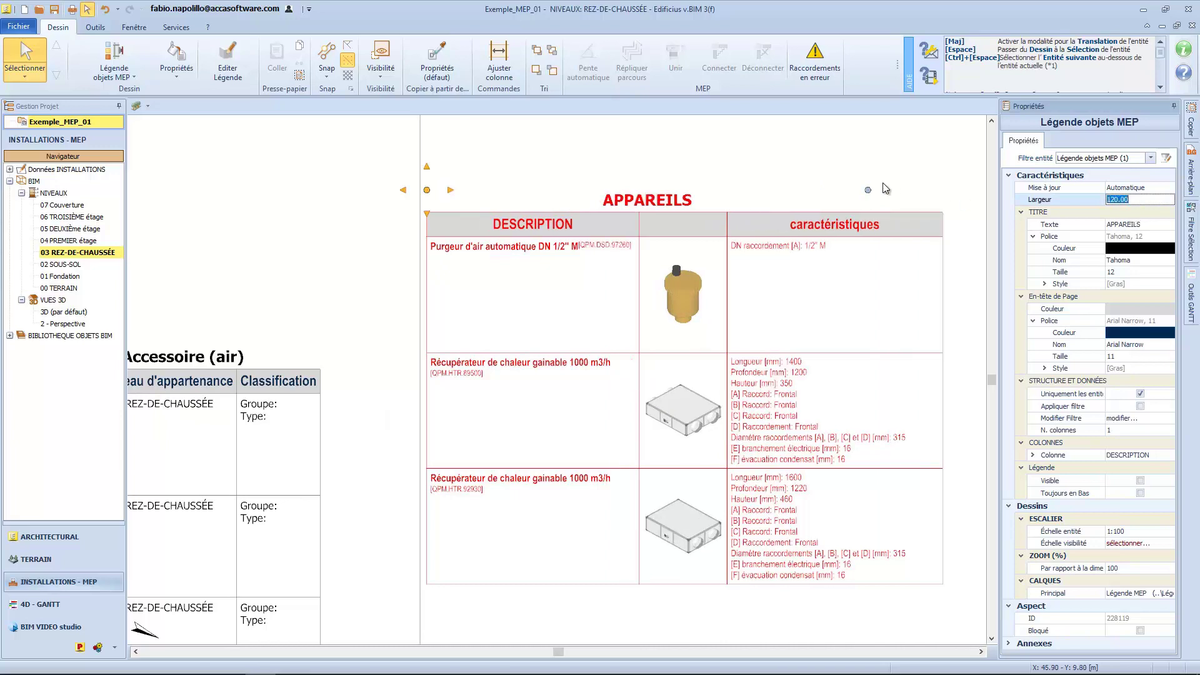
{"action": "left_click_drag", "start_coordinate": [869, 189], "coordinate": [821, 211]}
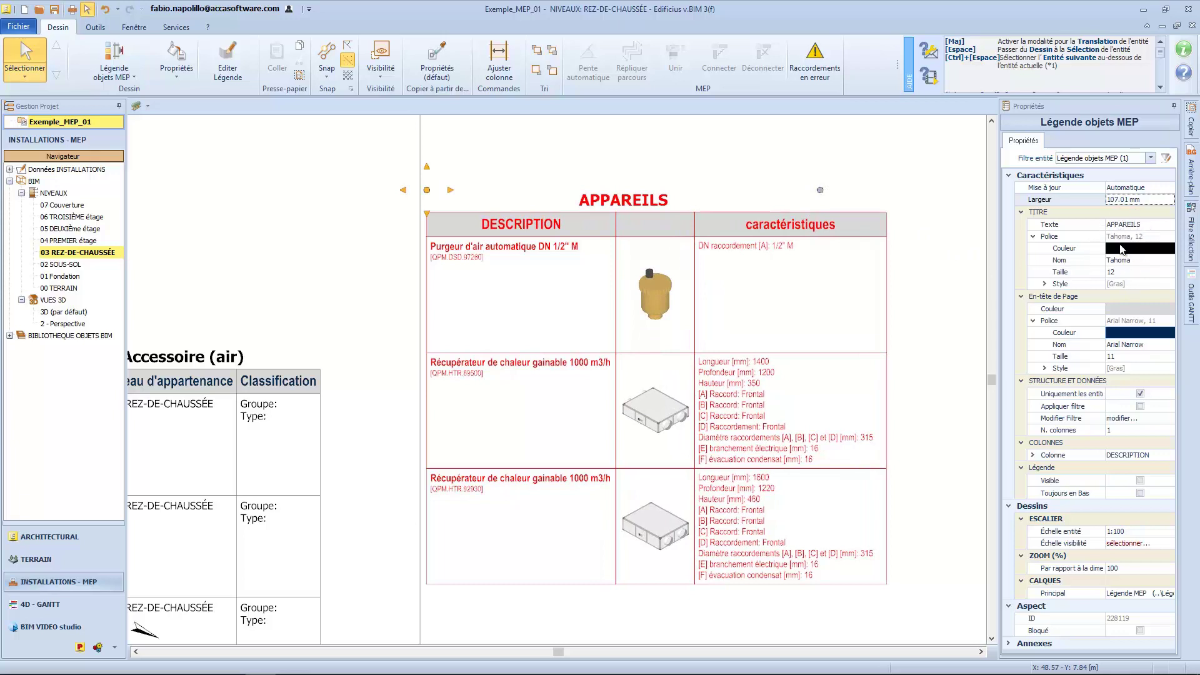
- Set the APPAREILS legend's title text size to 15 and its header text size to 12
{"action": "left_click", "coordinate": [1118, 272]}
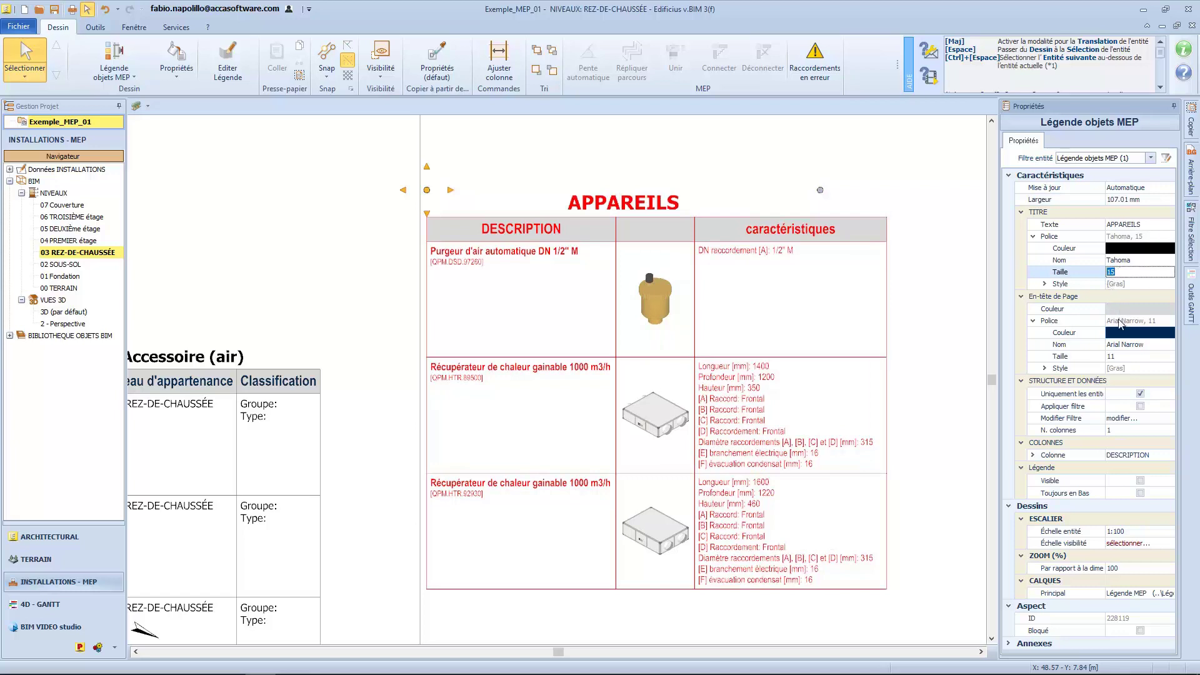
{"action": "left_click", "coordinate": [1120, 356]}
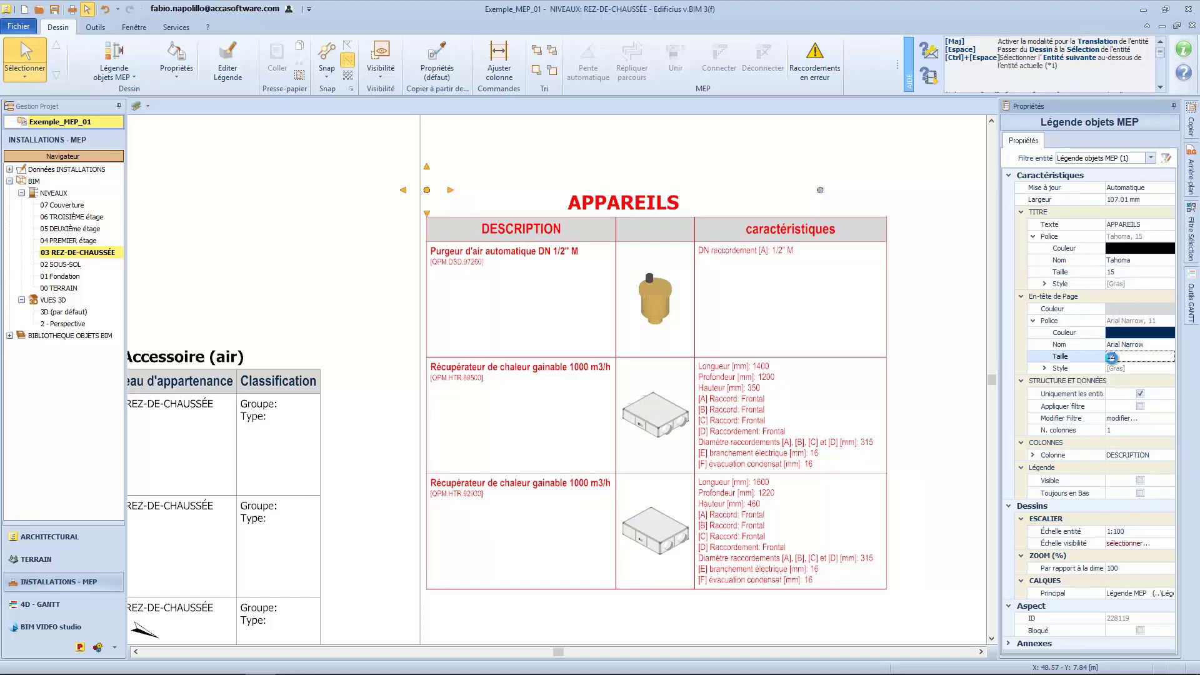
- Turn off the Uniquement les entités restriction for the APPAREILS legend and examine its extended list of appliances
{"action": "left_click", "coordinate": [1140, 394]}
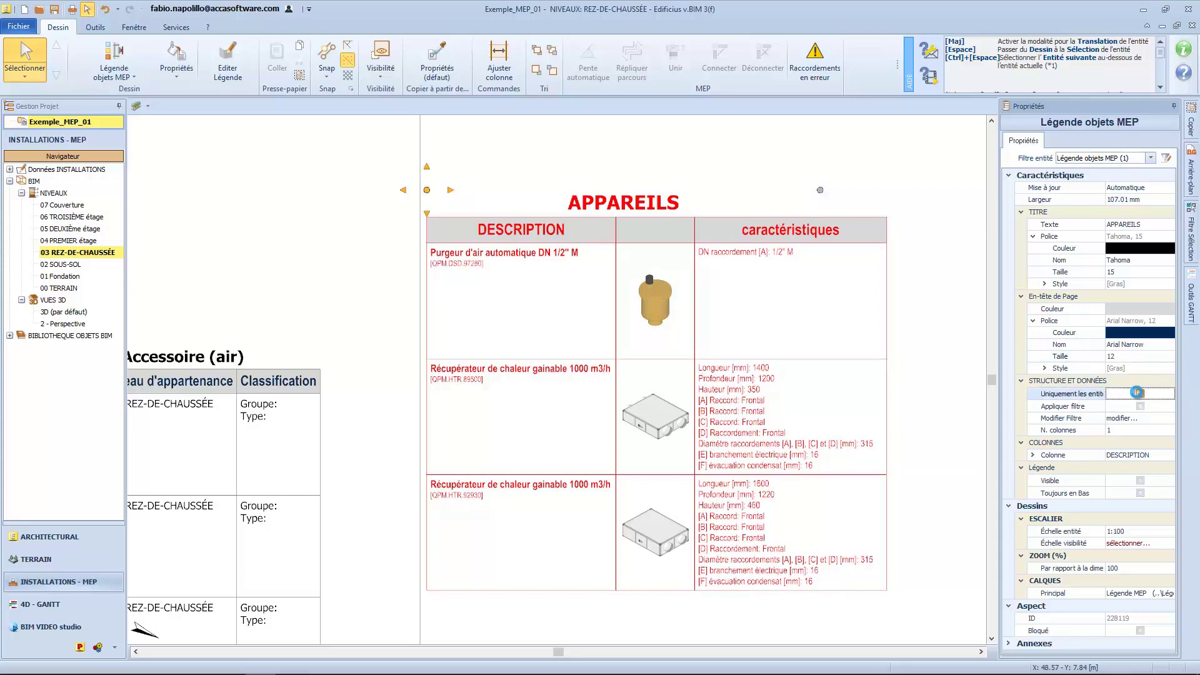
{"action": "scroll", "coordinate": [854, 444], "scroll_direction": "down", "scroll_amount": 3}
{"action": "middle_click_drag", "start_coordinate": [854, 444], "coordinate": [803, 285]}
{"action": "middle_click_drag", "start_coordinate": [723, 373], "coordinate": [715, 320]}
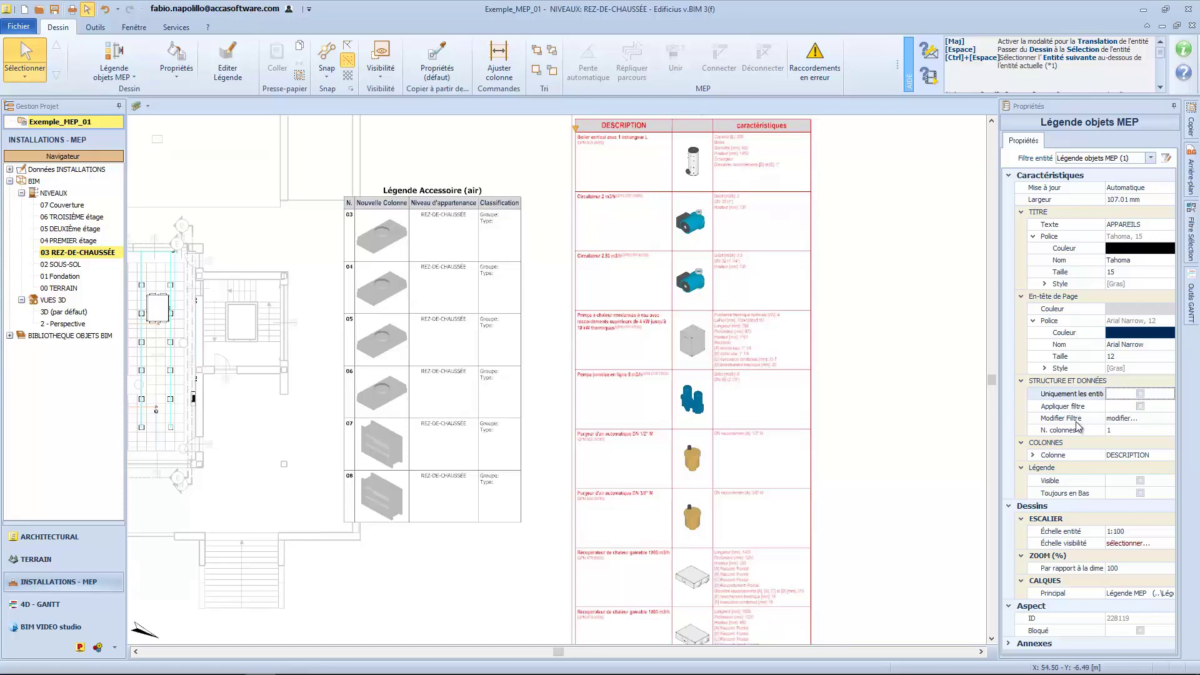
- Add a selection condition based on the Code property to the APPAREILS legend's filter
{"action": "left_click", "coordinate": [1141, 418]}
{"action": "left_click", "coordinate": [1168, 417]}
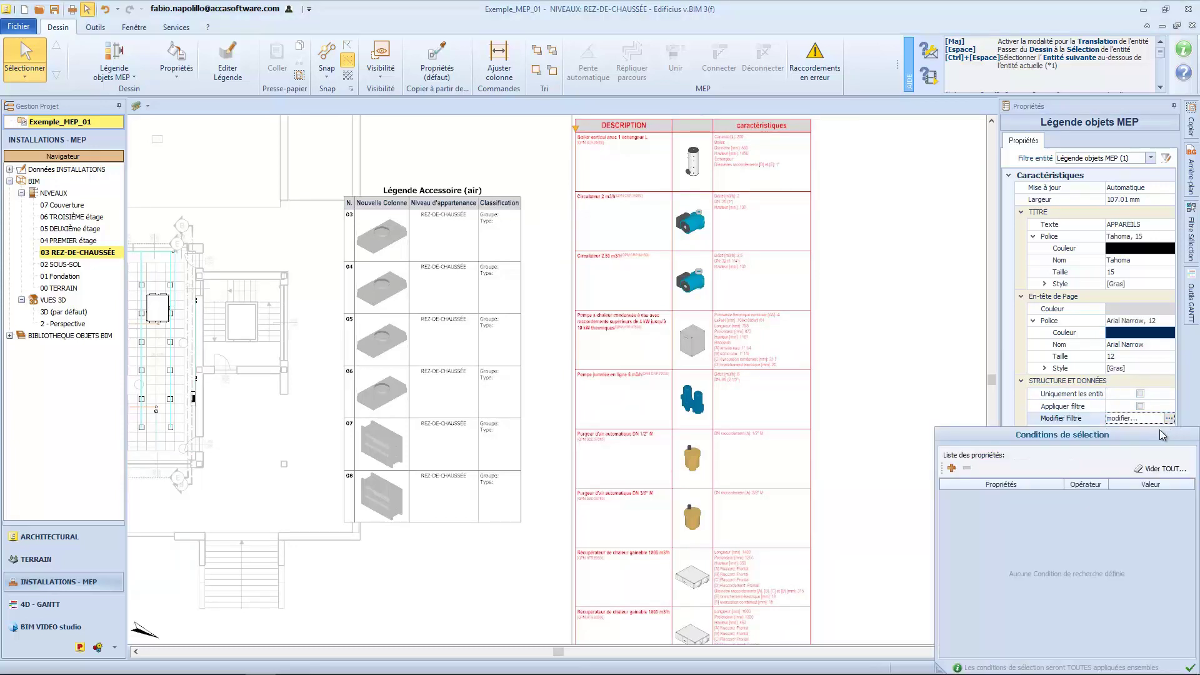
{"action": "left_click", "coordinate": [951, 467]}
{"action": "left_click", "coordinate": [1056, 496]}
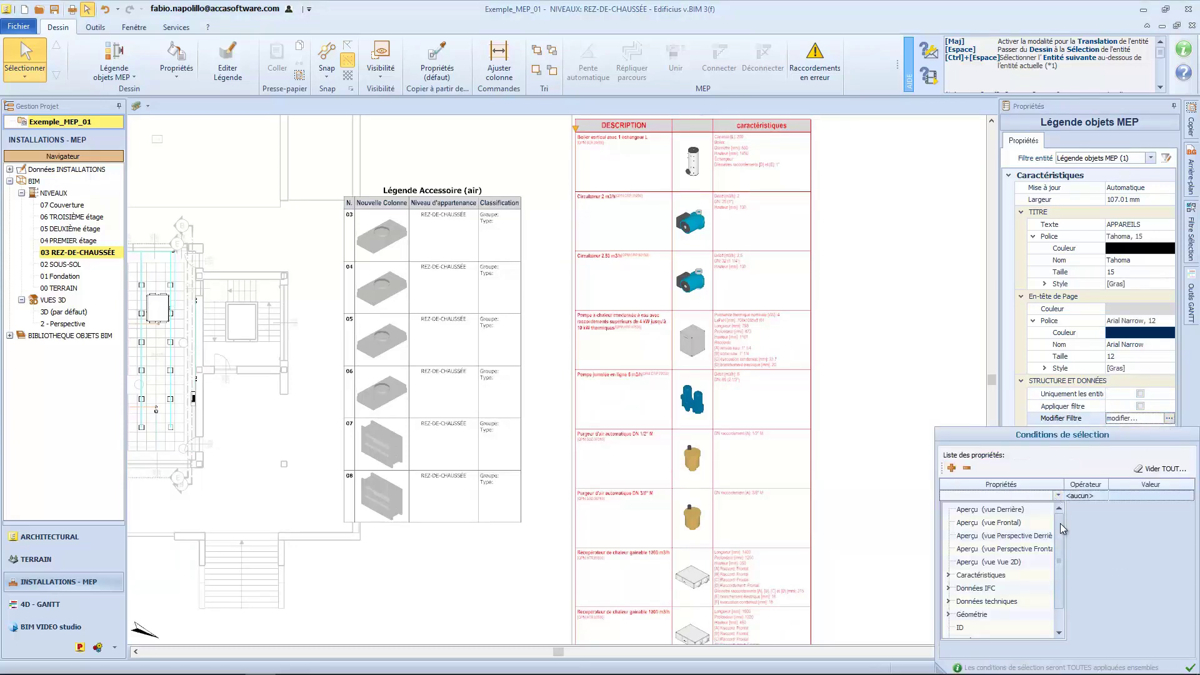
{"action": "scroll", "coordinate": [1058, 525], "scroll_direction": "down", "scroll_amount": 1}
{"action": "left_click", "coordinate": [949, 562]}
{"action": "left_click", "coordinate": [978, 601]}
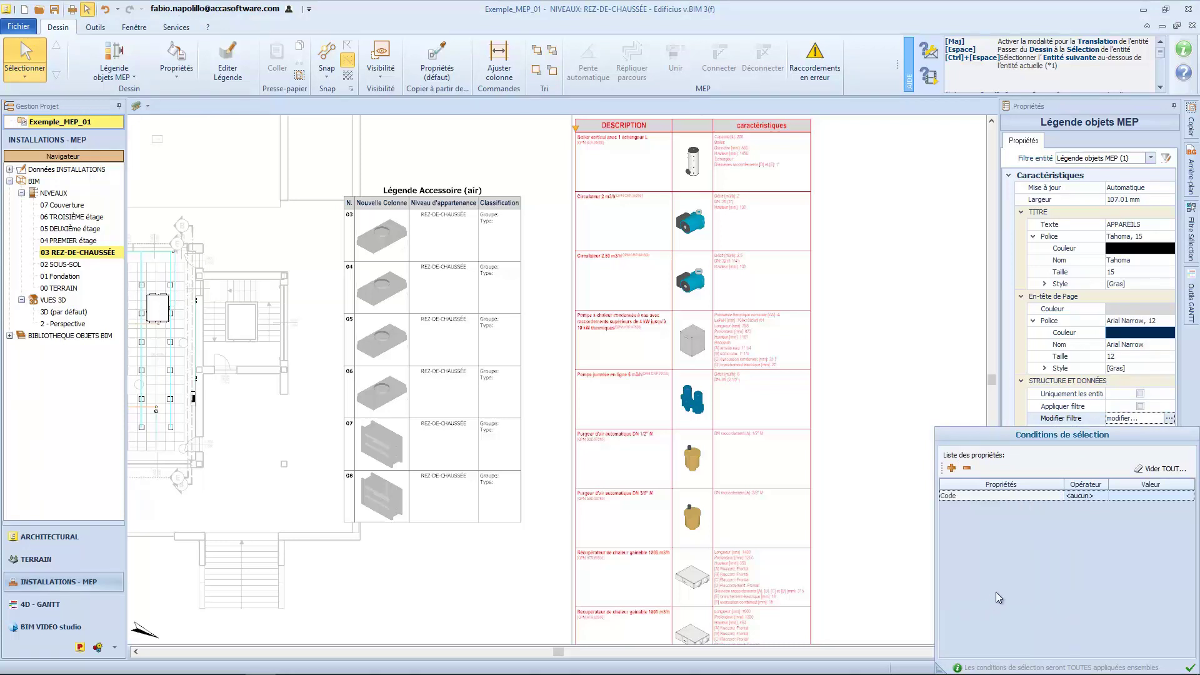
- Set the Code condition to Contient with the value HTR and apply the filter to the APPAREILS legend
{"action": "left_click", "coordinate": [1103, 496]}
{"action": "left_click", "coordinate": [1078, 532]}
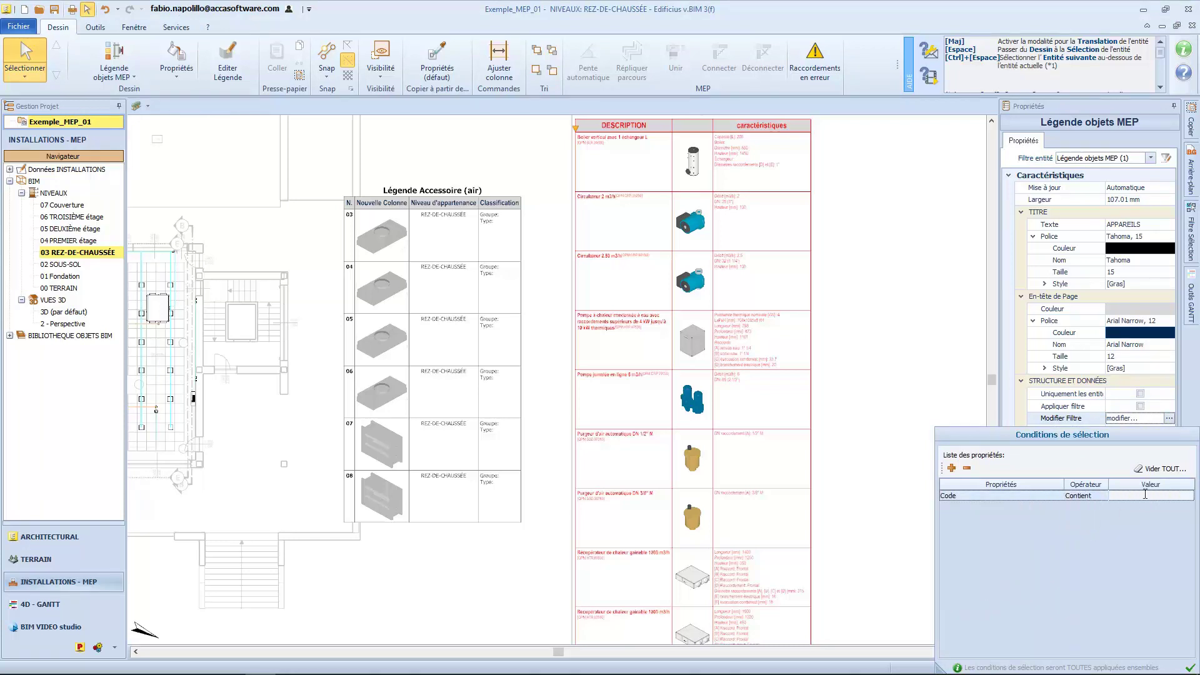
{"action": "type", "text": "HTR"}
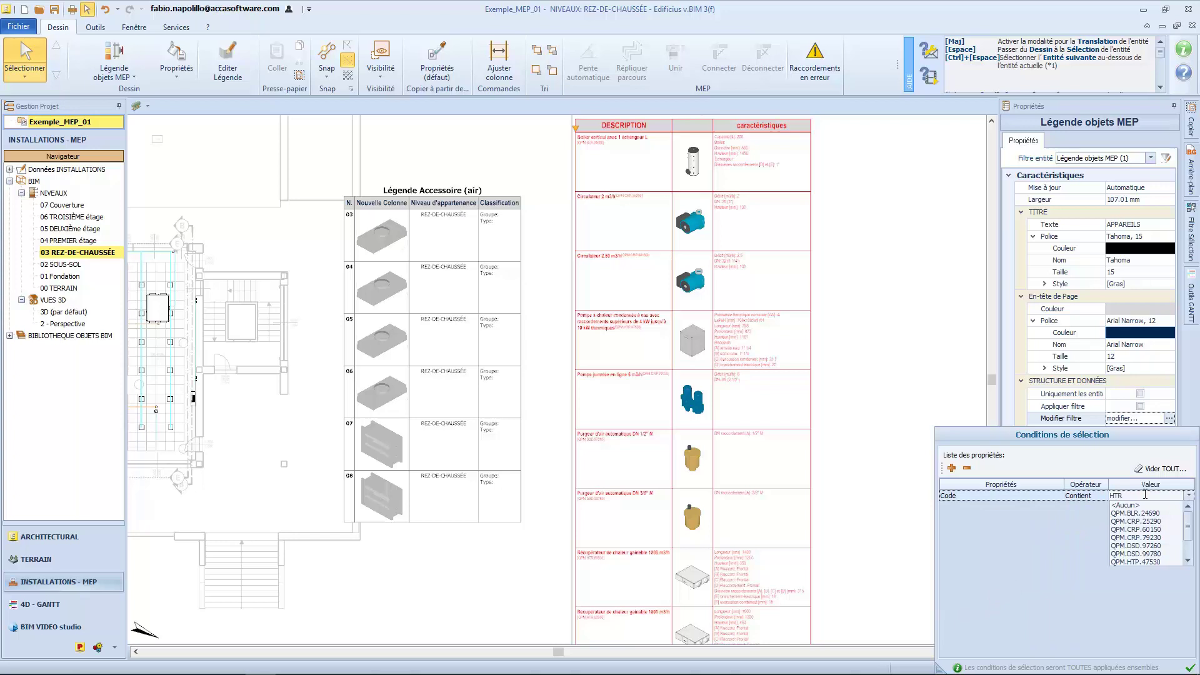
{"action": "left_click", "coordinate": [1085, 515]}
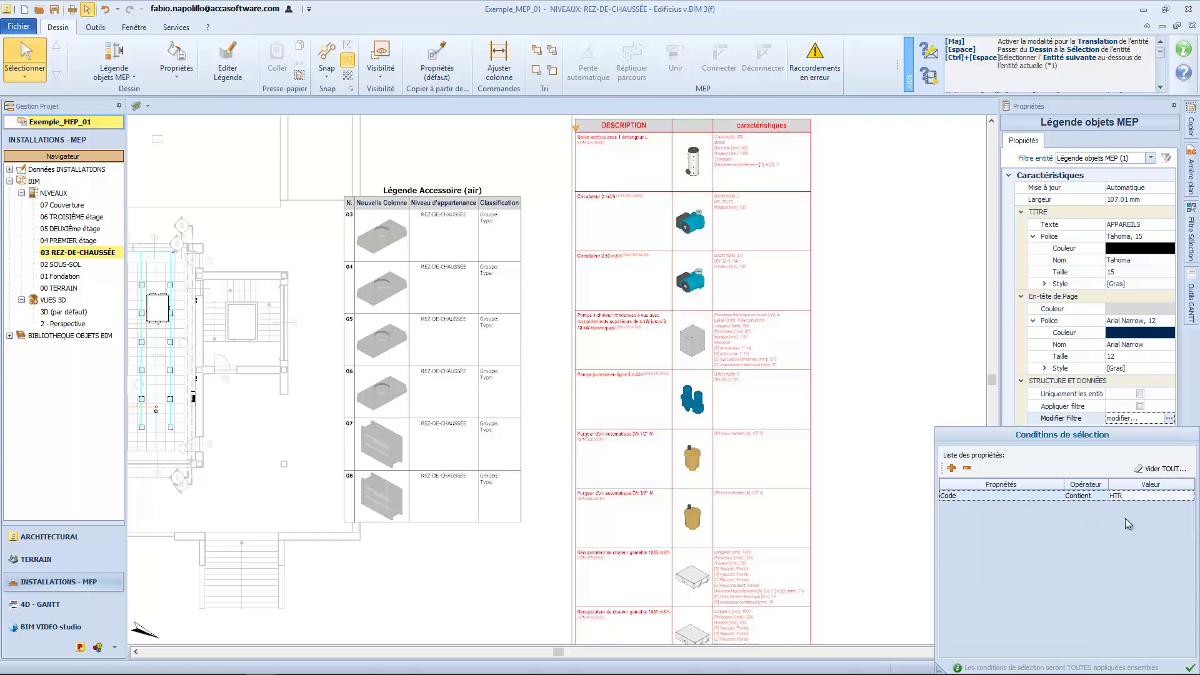
{"action": "left_click", "coordinate": [1190, 667]}
{"action": "left_click", "coordinate": [1140, 406]}
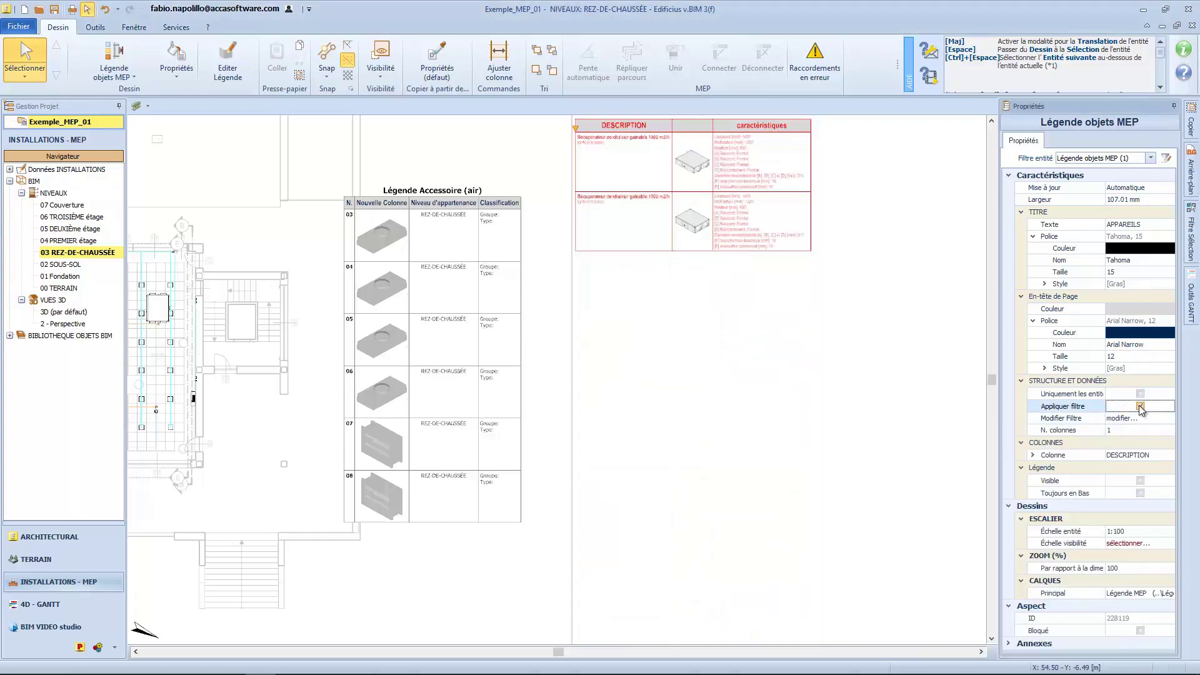
{"action": "scroll", "coordinate": [755, 186], "scroll_direction": "up", "scroll_amount": 3}
{"action": "middle_click_drag", "start_coordinate": [754, 187], "coordinate": [760, 354]}
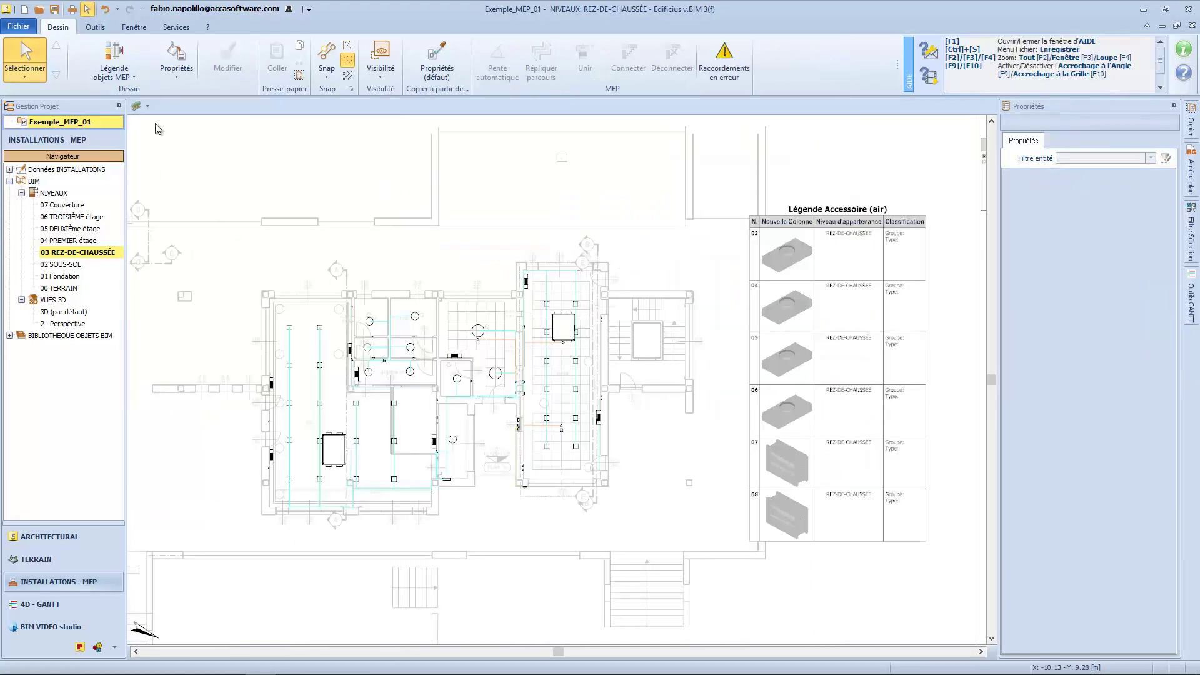
- Insert a Légende installations MEP directly below the APPAREILS legend
{"action": "left_click", "coordinate": [114, 66]}
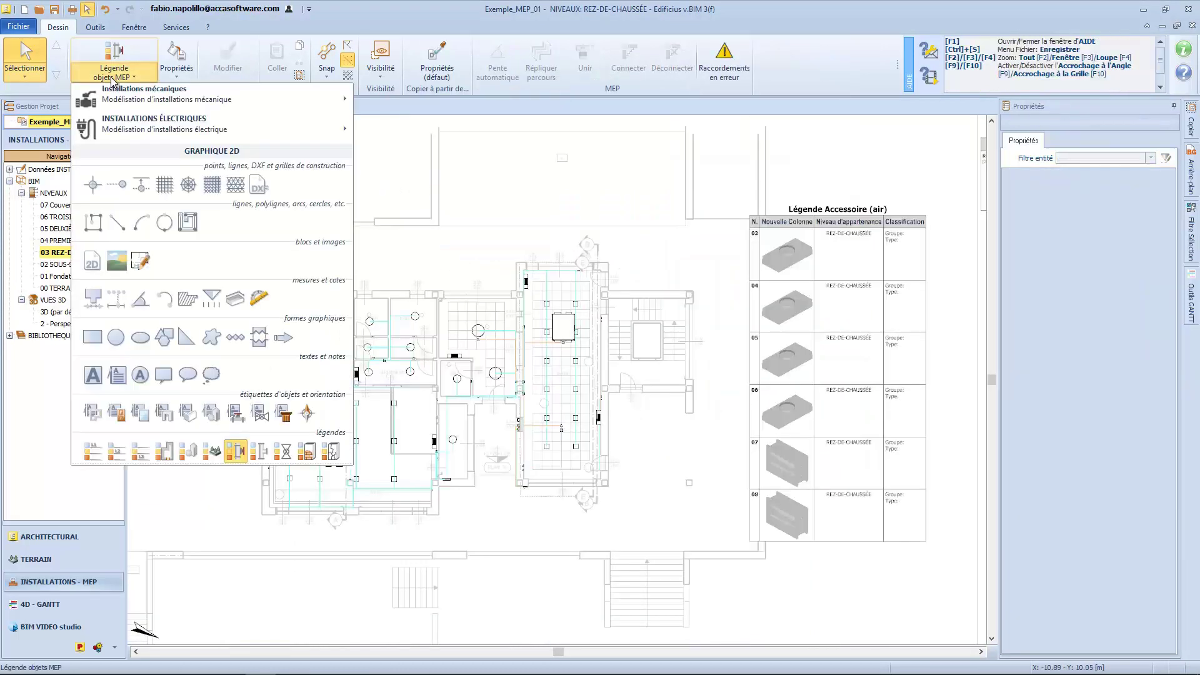
{"action": "left_click", "coordinate": [260, 450]}
{"action": "middle_click_drag", "start_coordinate": [843, 333], "coordinate": [317, 331]}
{"action": "left_click", "coordinate": [485, 244]}
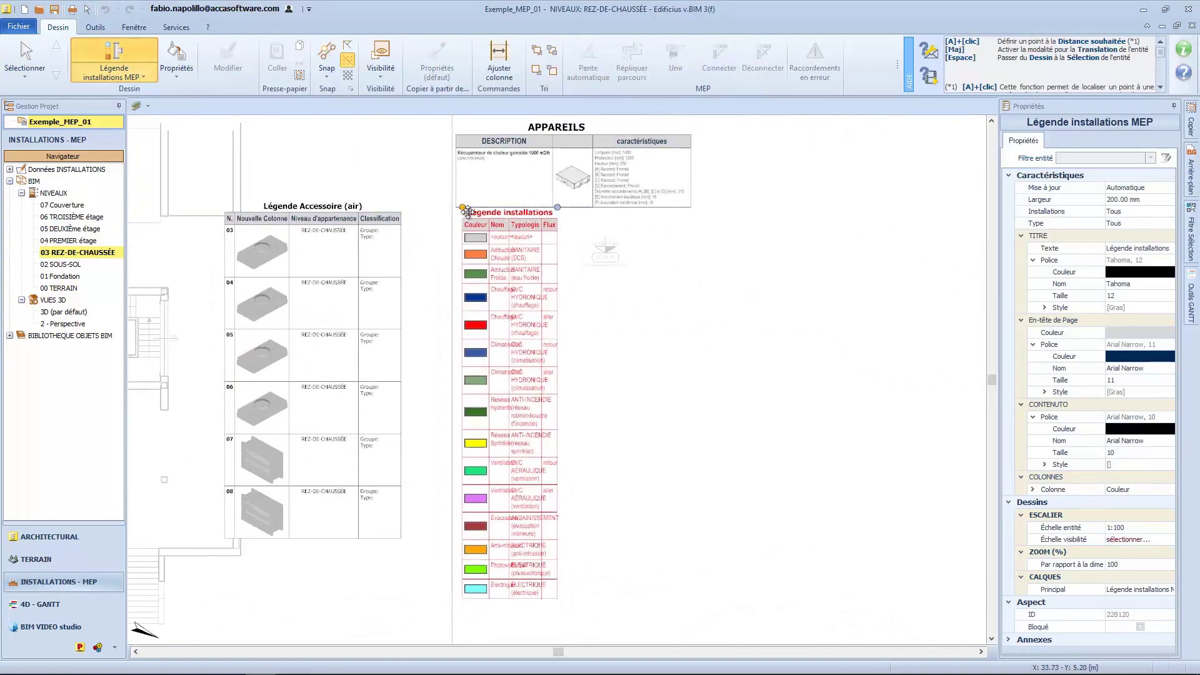
- Finish placing the installations legend below the APPAREILS legend and leave the insertion command
{"action": "left_click", "coordinate": [481, 233]}
{"action": "scroll", "coordinate": [530, 447], "scroll_direction": "up", "scroll_amount": 4}
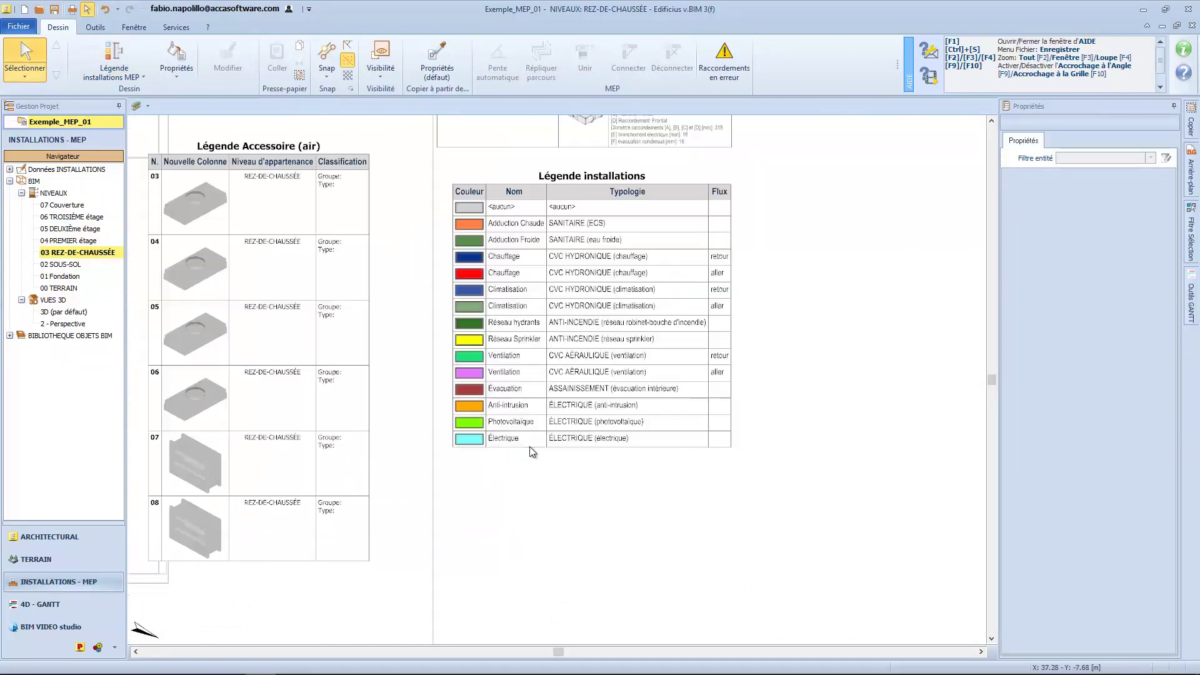
{"action": "middle_click_drag", "start_coordinate": [530, 446], "coordinate": [531, 534]}
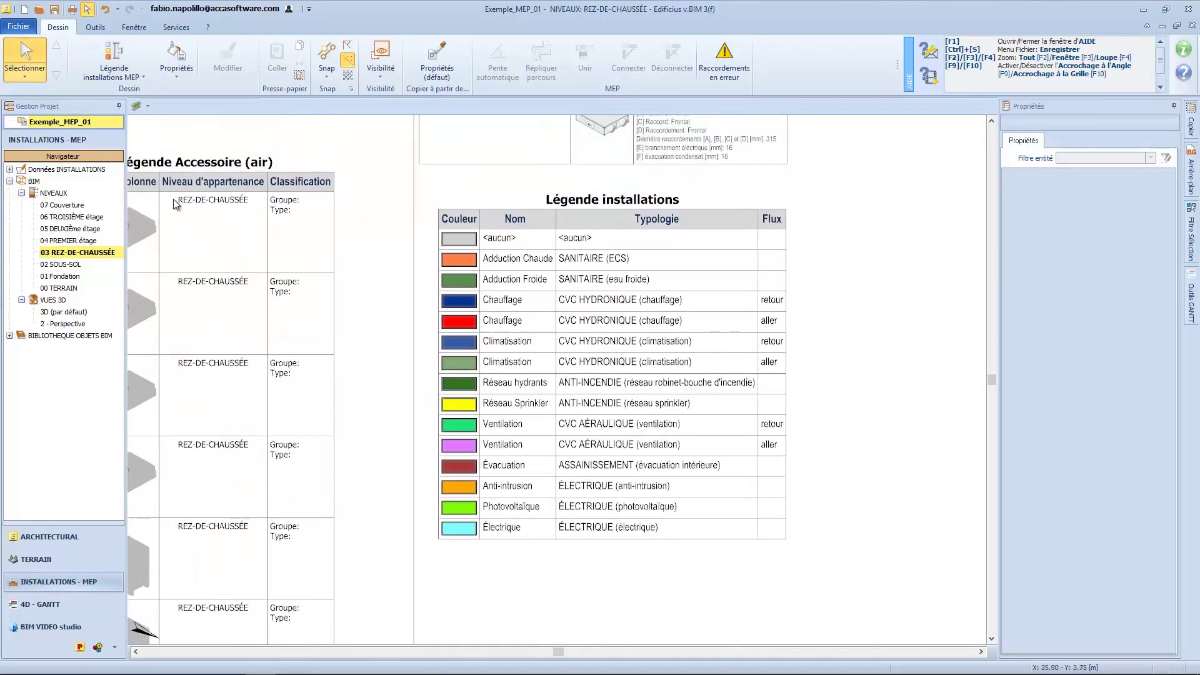
- Open the project's INSTALLATIONS list and tile it vertically beside the ground-floor plan to compare it with the legend
{"action": "left_click", "coordinate": [10, 169]}
{"action": "double_click", "coordinate": [59, 182]}
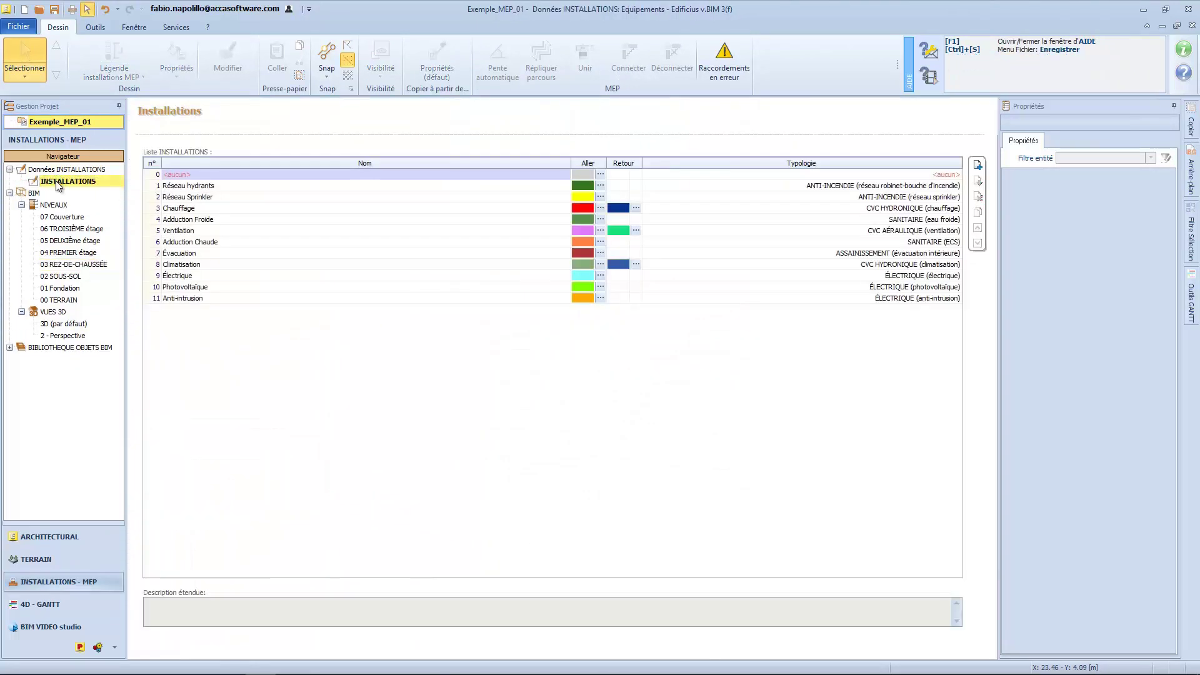
{"action": "left_click", "coordinate": [134, 27]}
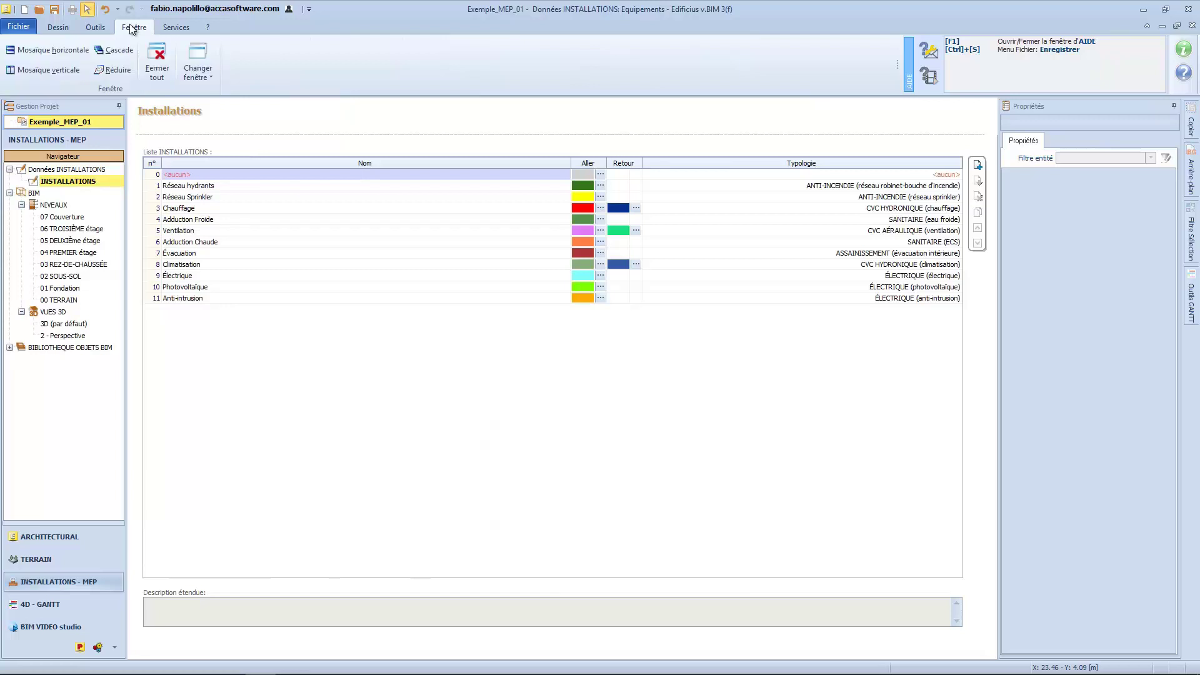
{"action": "left_click", "coordinate": [62, 71]}
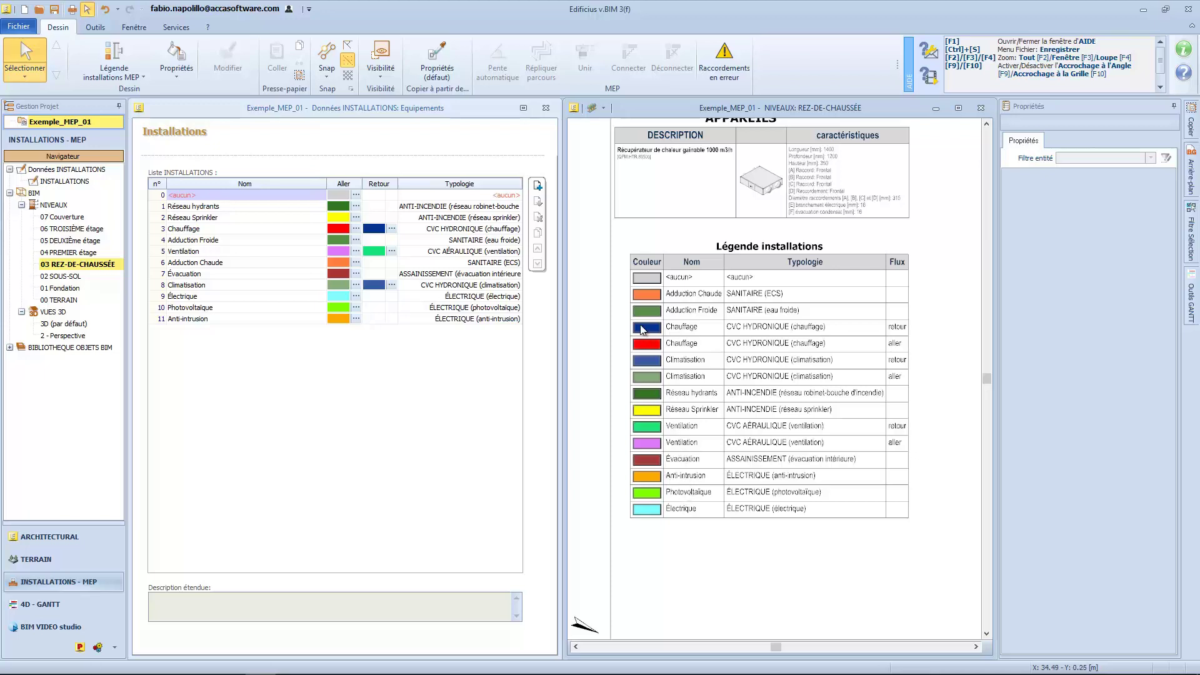
- Set the installations legend's Installations property to Seulement visibles and maximise the ground-floor plan window
{"action": "left_click", "coordinate": [683, 276]}
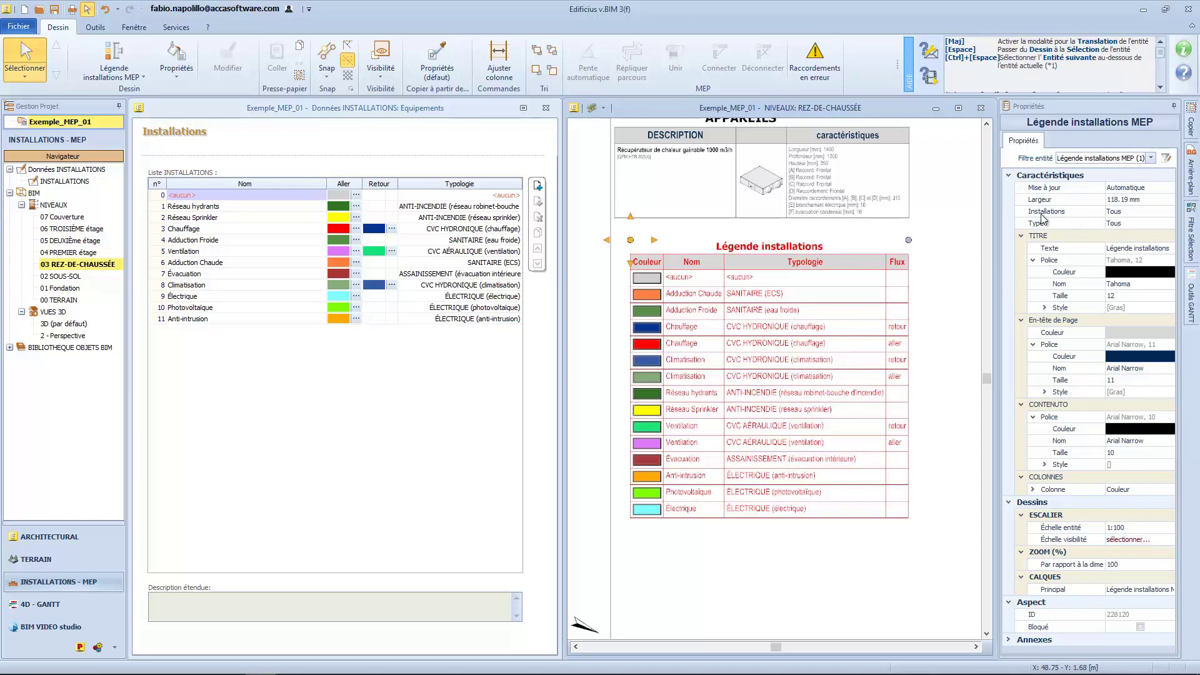
{"action": "left_click", "coordinate": [1118, 213]}
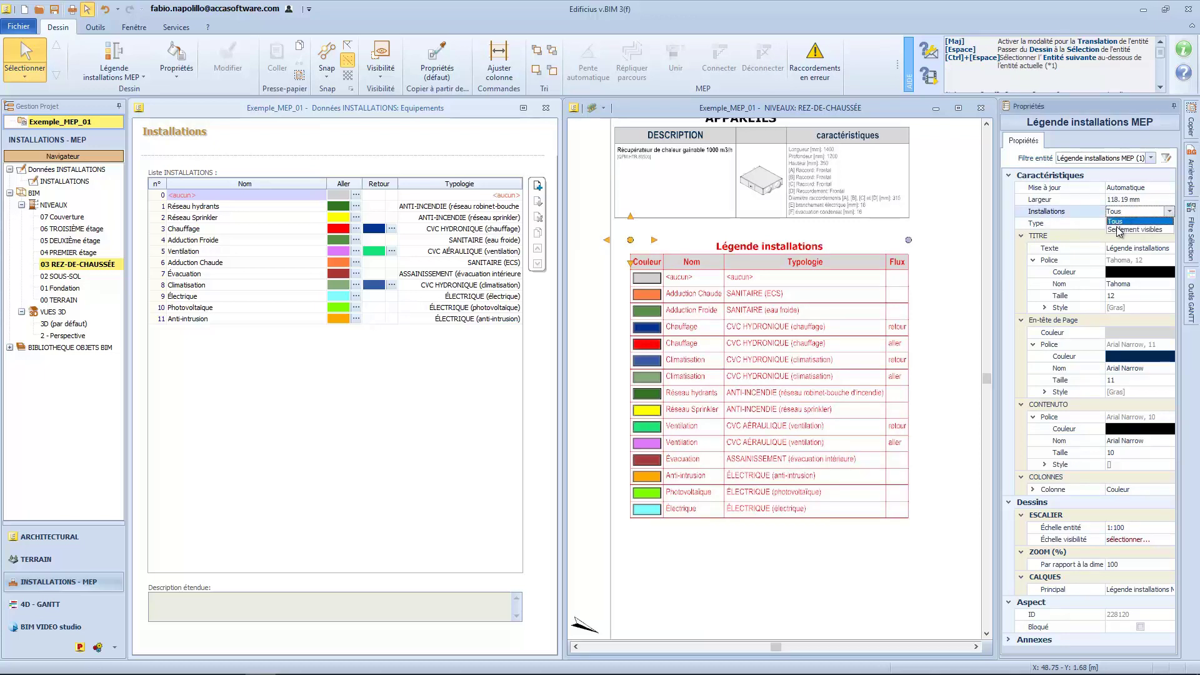
{"action": "left_click", "coordinate": [1116, 229]}
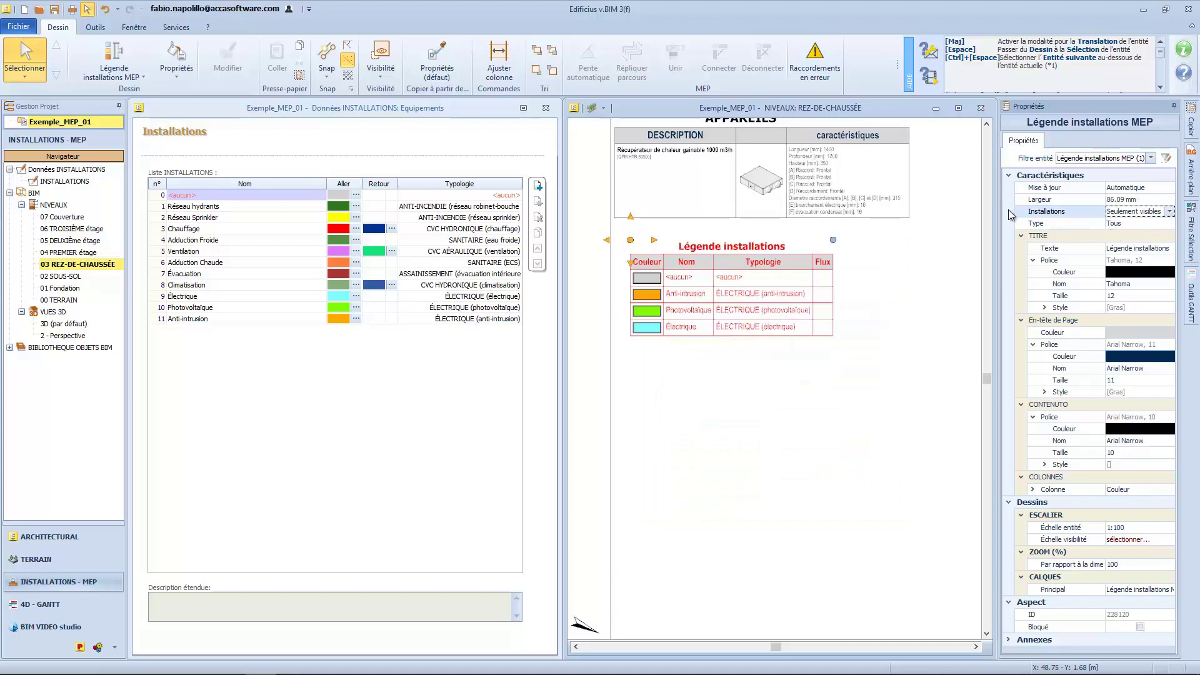
{"action": "left_click", "coordinate": [958, 107]}
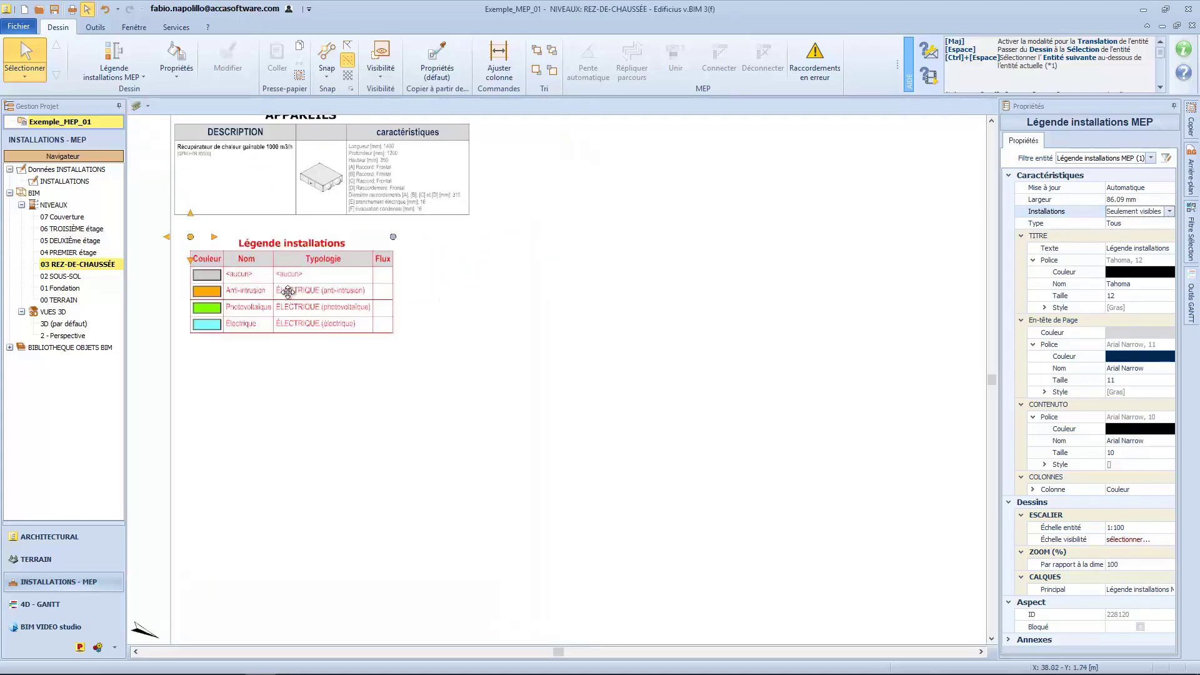
- Set the installations legend's Type to Que électriques
{"action": "mouse_move", "coordinate": [288, 291]}
{"action": "middle_mouse_down"}
{"action": "mouse_move", "coordinate": [610, 350]}
{"action": "mouse_move", "coordinate": [667, 337]}
{"action": "middle_mouse_up"}
{"action": "scroll", "coordinate": [665, 337], "scroll_direction": "down", "scroll_amount": 2}
{"action": "middle_click_drag", "start_coordinate": [581, 354], "coordinate": [802, 314]}
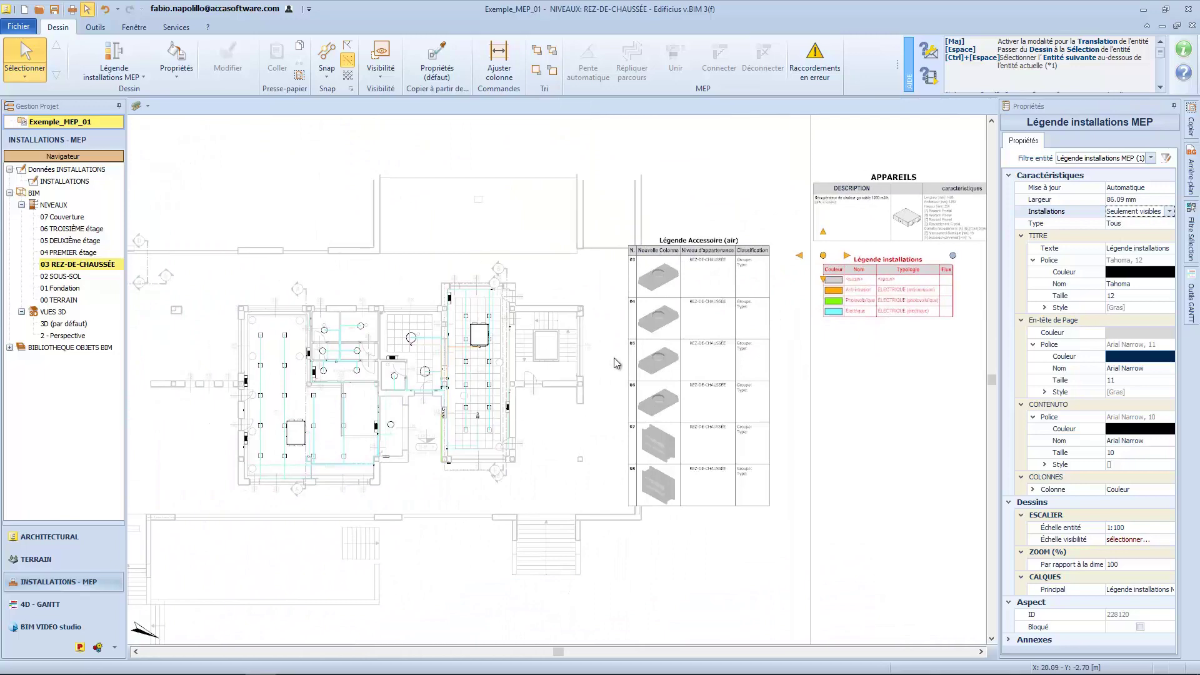
{"action": "scroll", "coordinate": [887, 294], "scroll_direction": "up", "scroll_amount": 4}
{"action": "scroll", "coordinate": [898, 292], "scroll_direction": "down", "scroll_amount": 2}
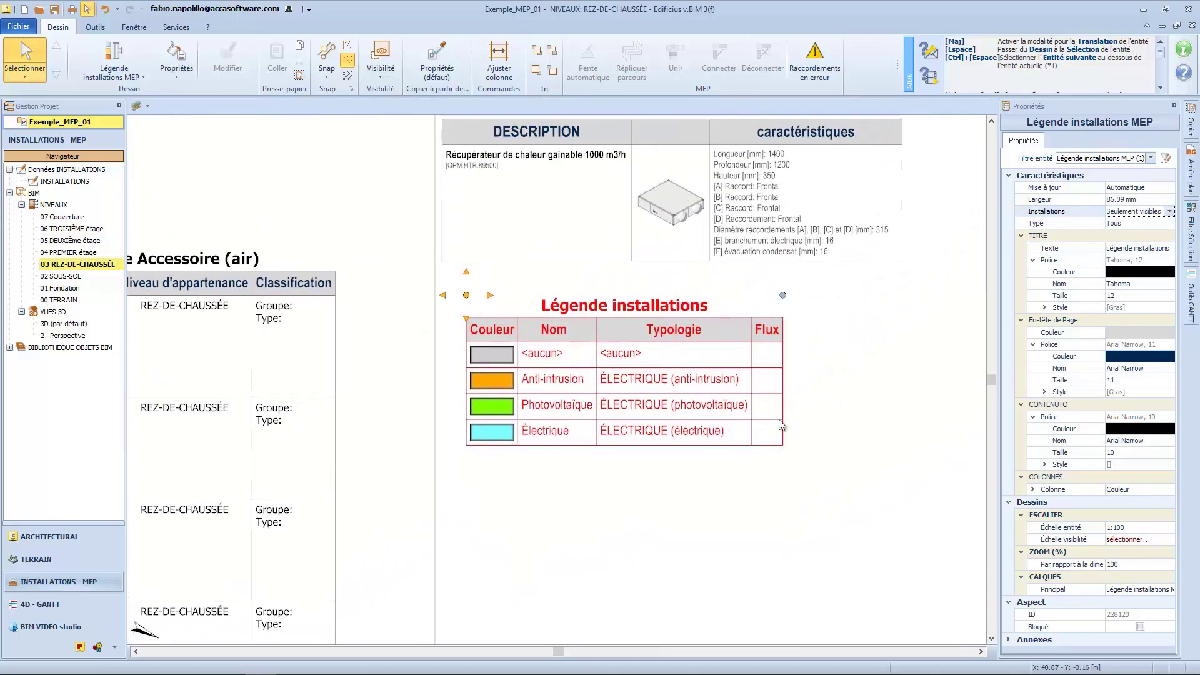
{"action": "left_click", "coordinate": [1136, 227]}
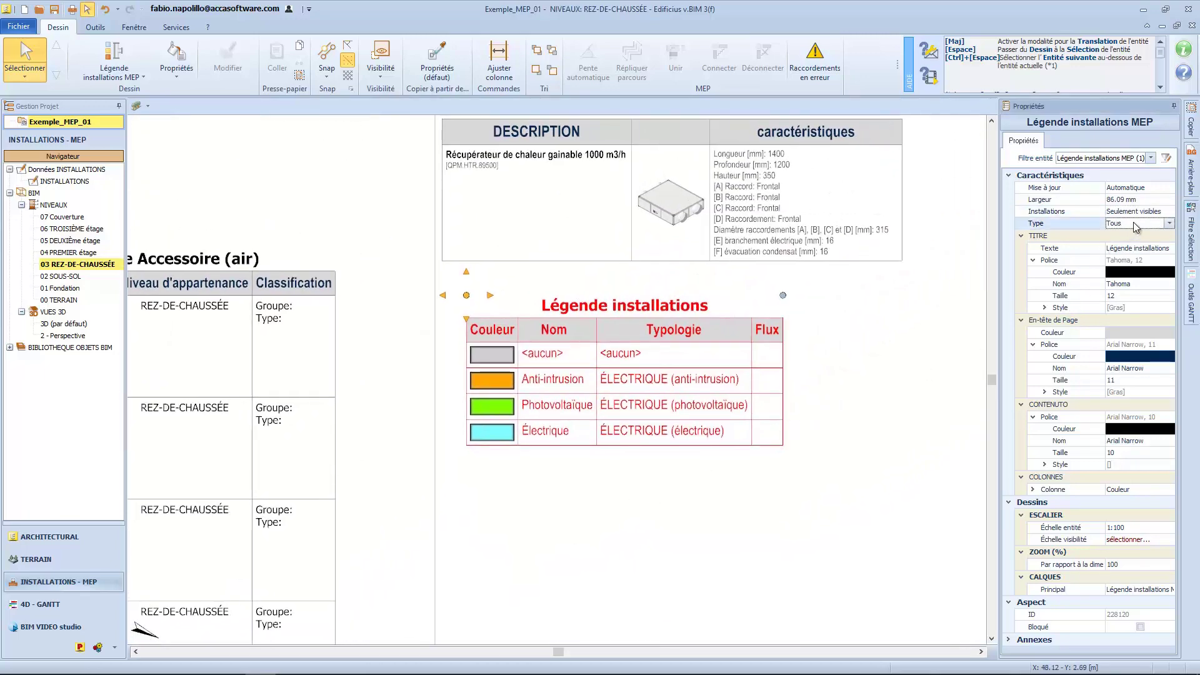
{"action": "left_click", "coordinate": [1136, 224]}
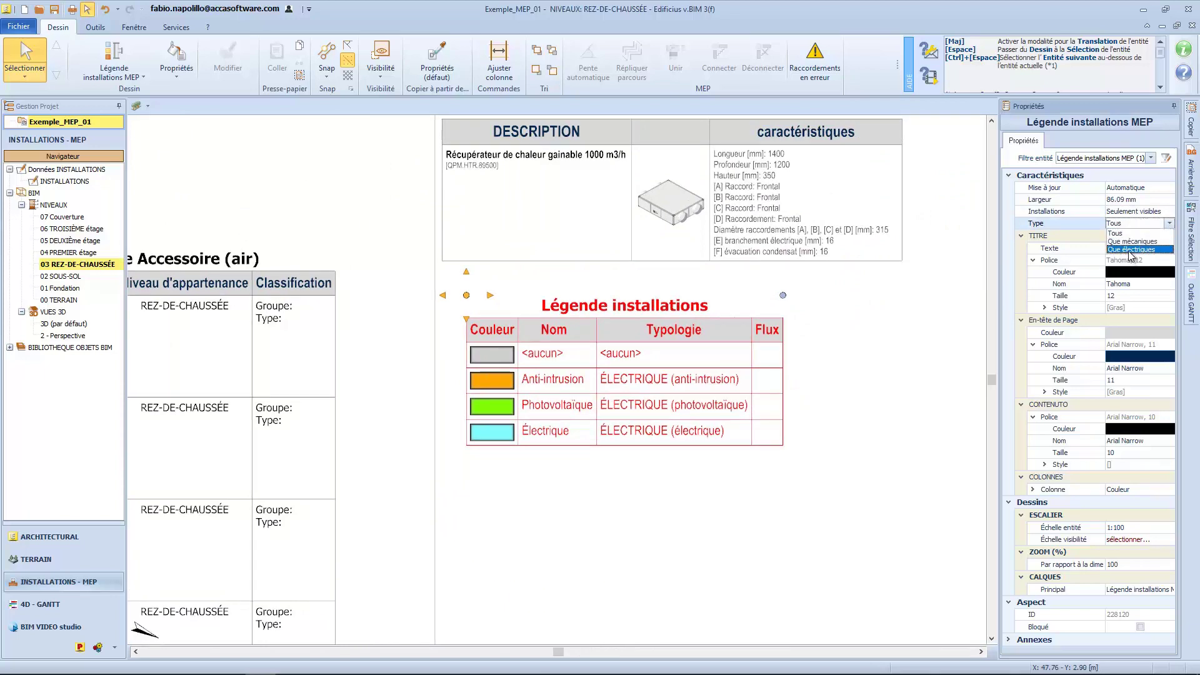
{"action": "left_click", "coordinate": [1130, 250]}
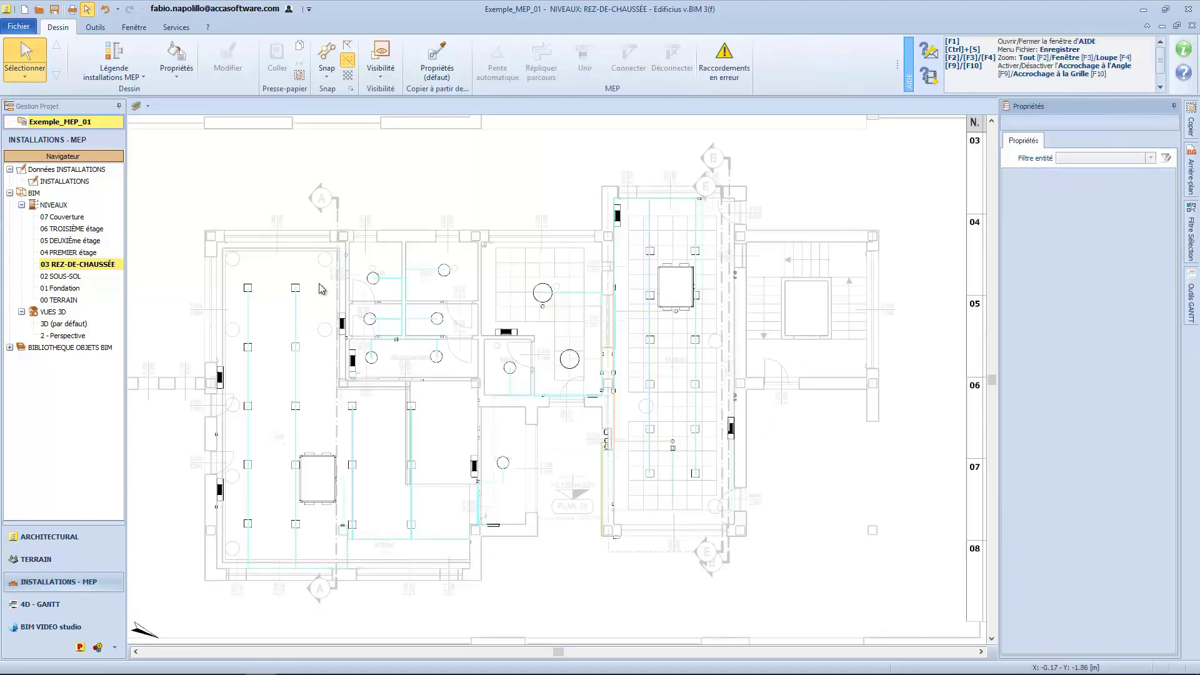
- Insert a Légende symboles MEP directly below the electrical installations legend
{"action": "left_click", "coordinate": [114, 68]}
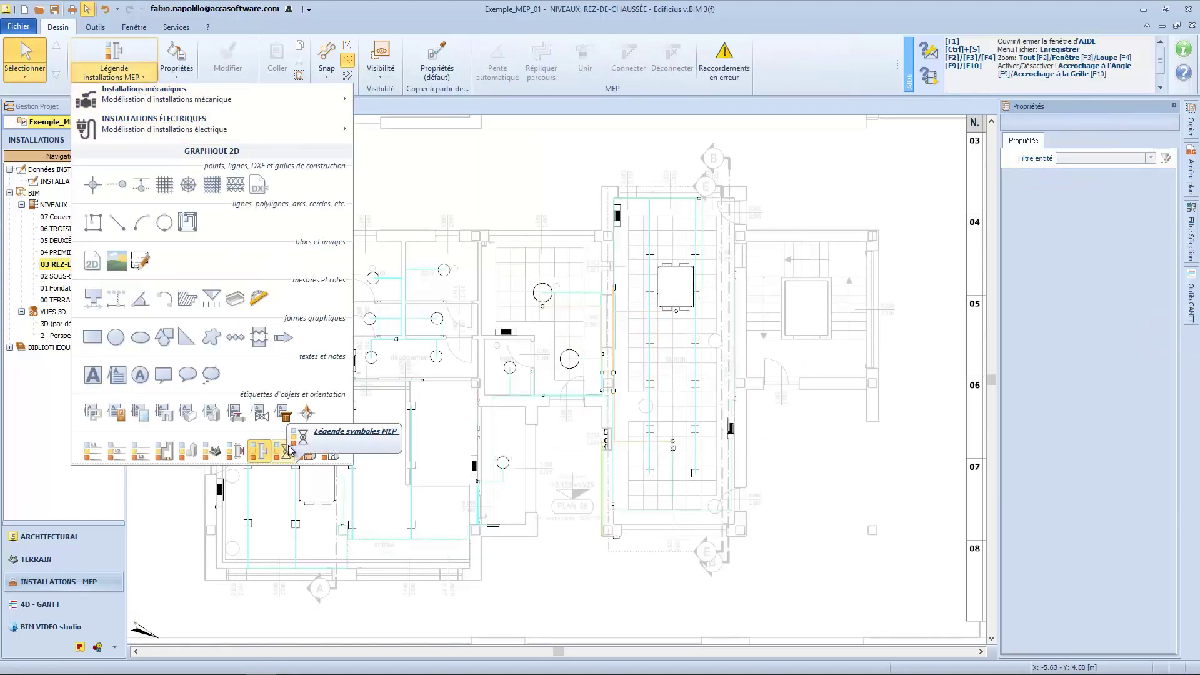
{"action": "left_click", "coordinate": [286, 451]}
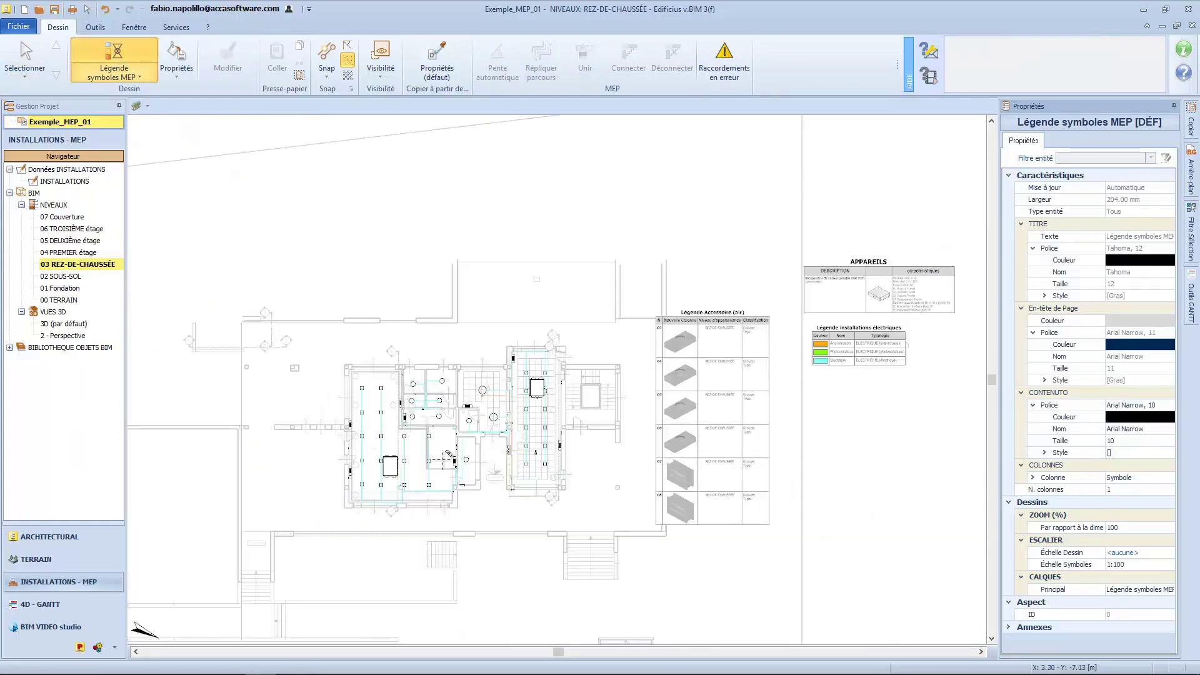
{"action": "scroll", "coordinate": [441, 458], "scroll_direction": "down", "scroll_amount": 3}
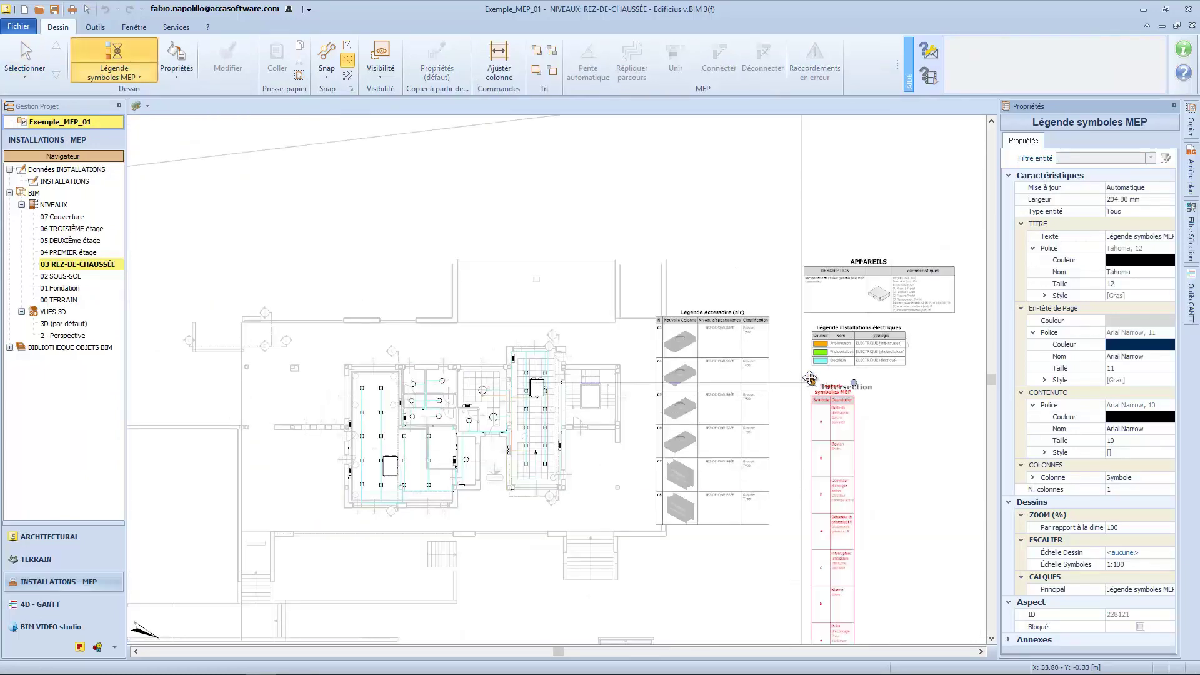
{"action": "left_click", "coordinate": [810, 384]}
{"action": "key", "text": "Escape"}
{"action": "scroll", "coordinate": [920, 493], "scroll_direction": "up", "scroll_amount": 5}
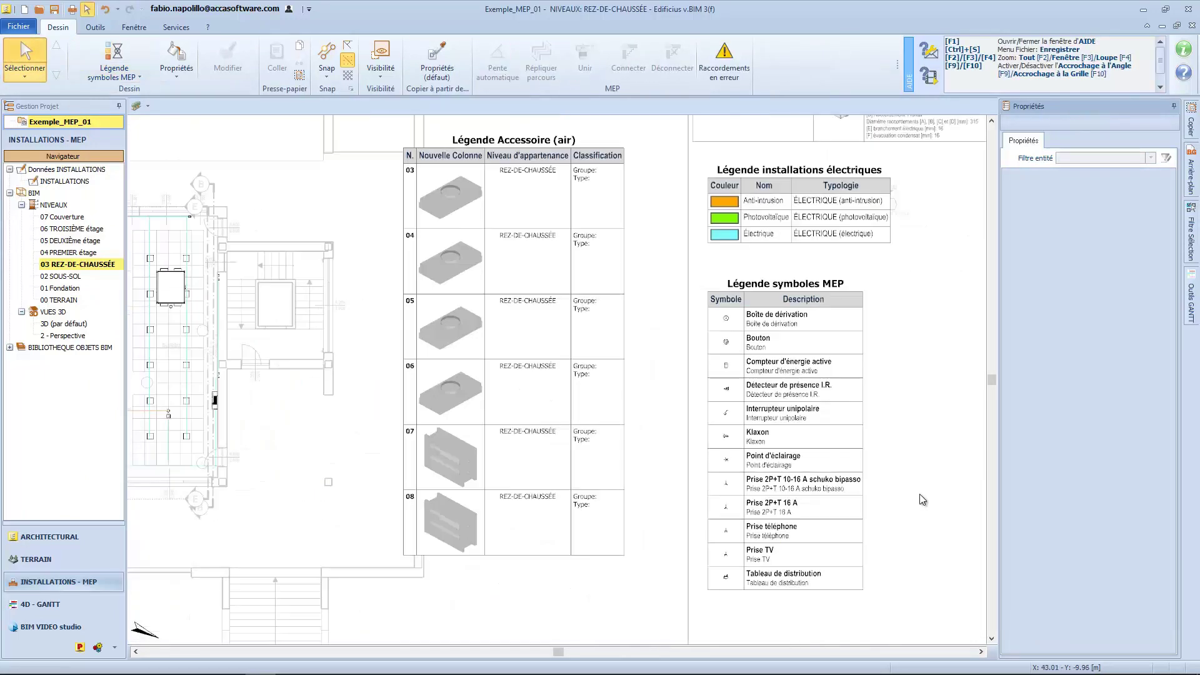
{"action": "middle_click_drag", "start_coordinate": [691, 479], "coordinate": [711, 414]}
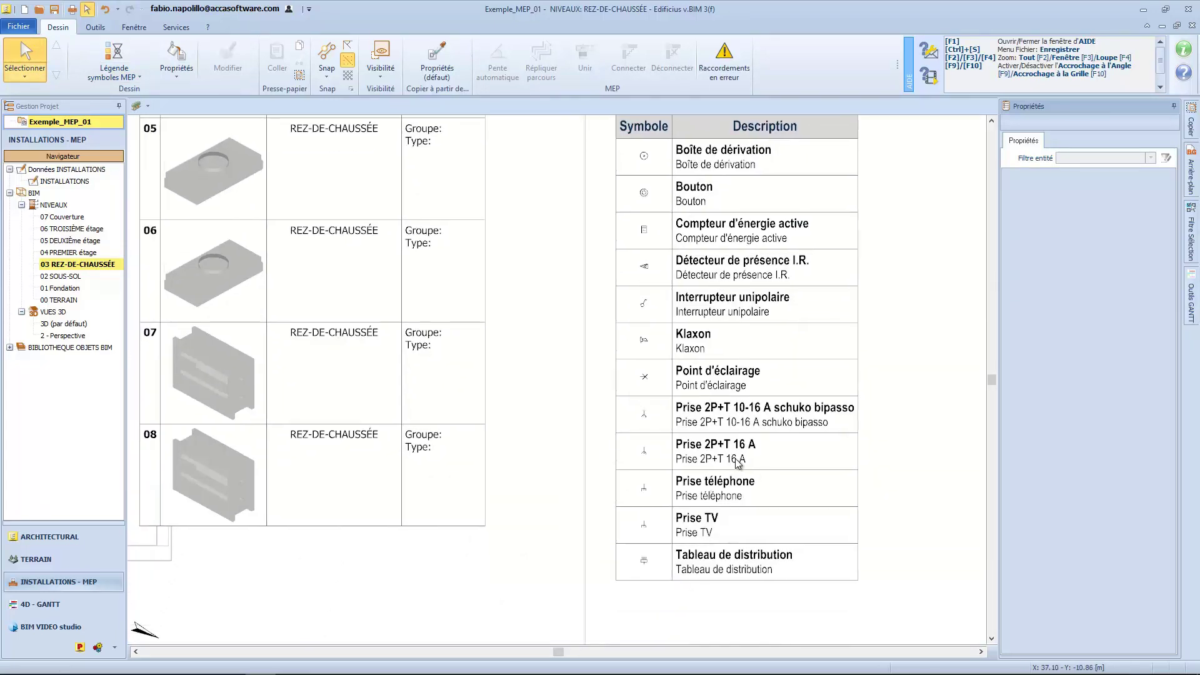
- Select a ceiling light in the bureau and check its assigned symbol
{"action": "mouse_move", "coordinate": [438, 415]}
{"action": "middle_mouse_down"}
{"action": "mouse_move", "coordinate": [736, 501]}
{"action": "mouse_move", "coordinate": [834, 503]}
{"action": "middle_mouse_up"}
{"action": "middle_click_drag", "start_coordinate": [437, 435], "coordinate": [806, 478]}
{"action": "scroll", "coordinate": [761, 455], "scroll_direction": "up", "scroll_amount": 2}
{"action": "left_click", "coordinate": [377, 482]}
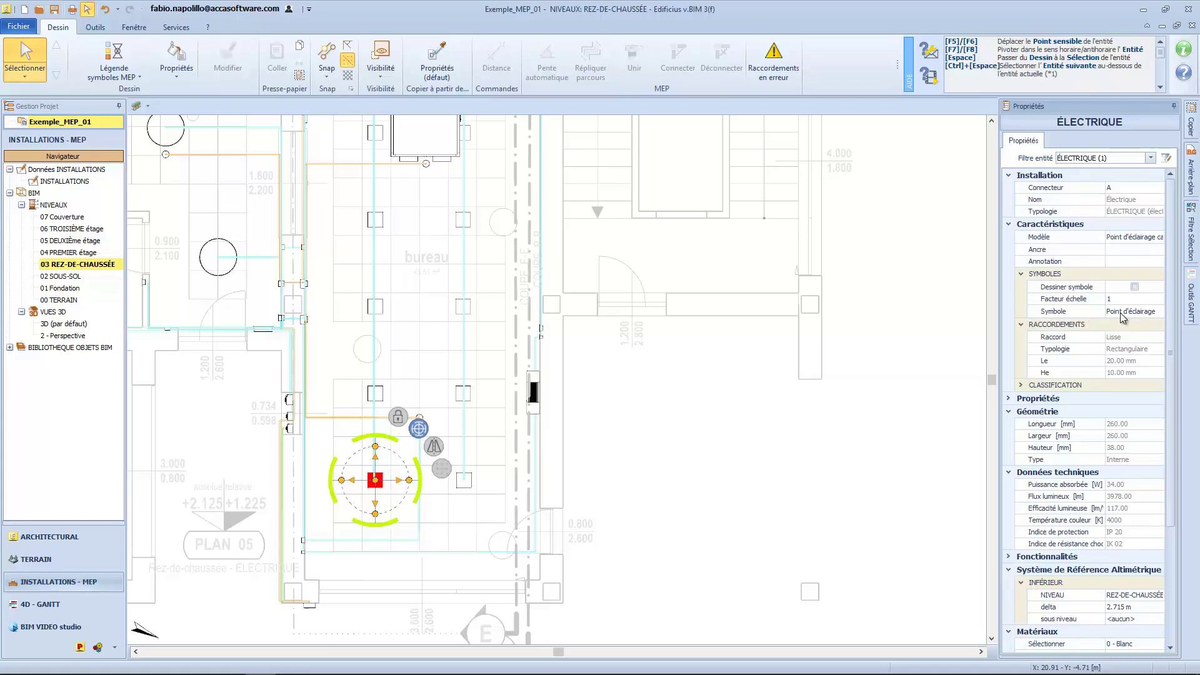
- Assign the Diffuseur 2D block from Signes graphiques, Terminaux, as the symbol of the circular air diffuser in the bureau's lower corner
{"action": "left_click", "coordinate": [504, 546]}
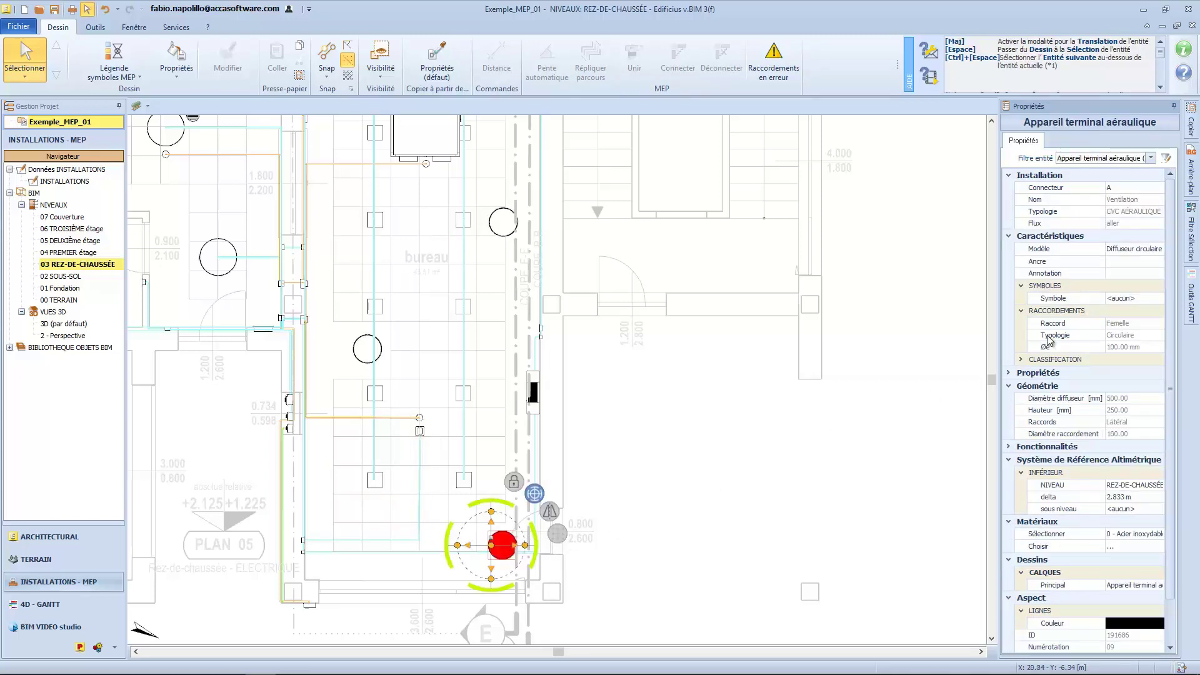
{"action": "left_click", "coordinate": [1132, 299]}
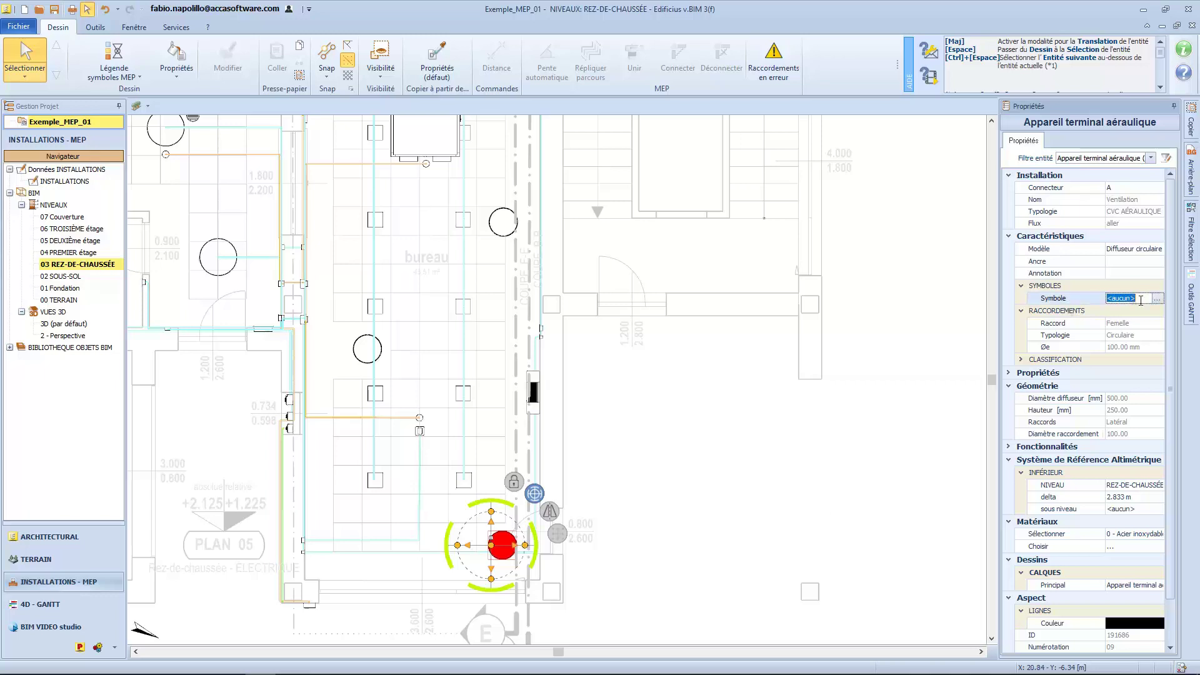
{"action": "left_click", "coordinate": [1157, 298]}
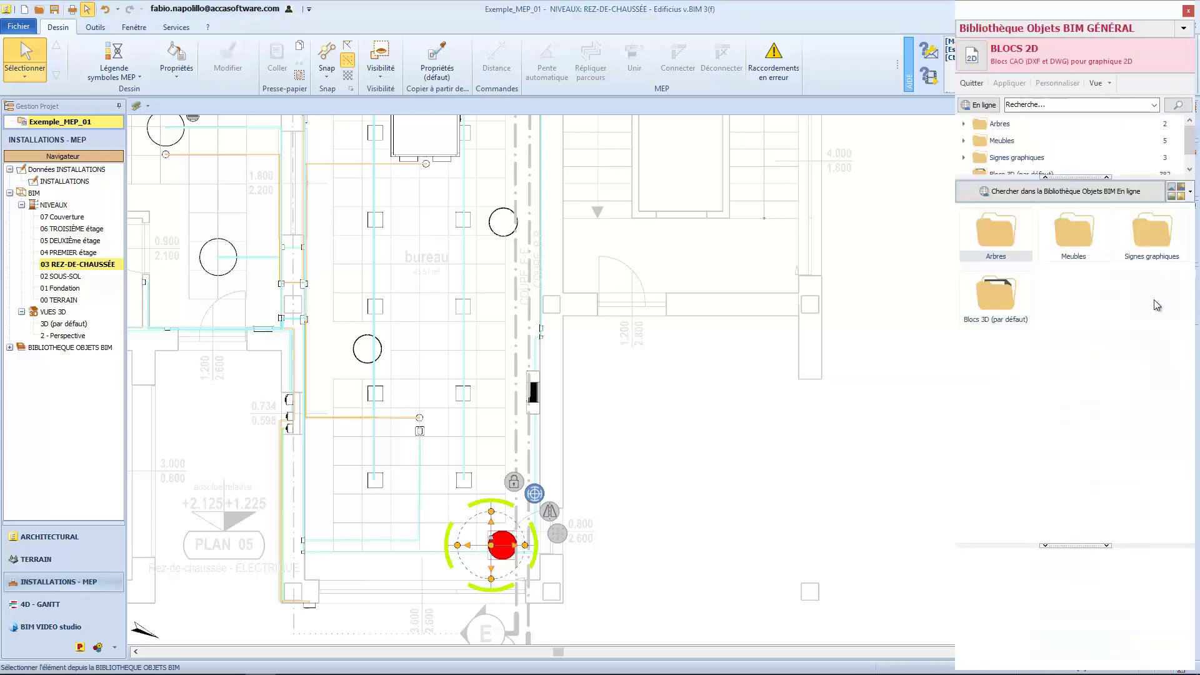
{"action": "double_click", "coordinate": [1151, 234]}
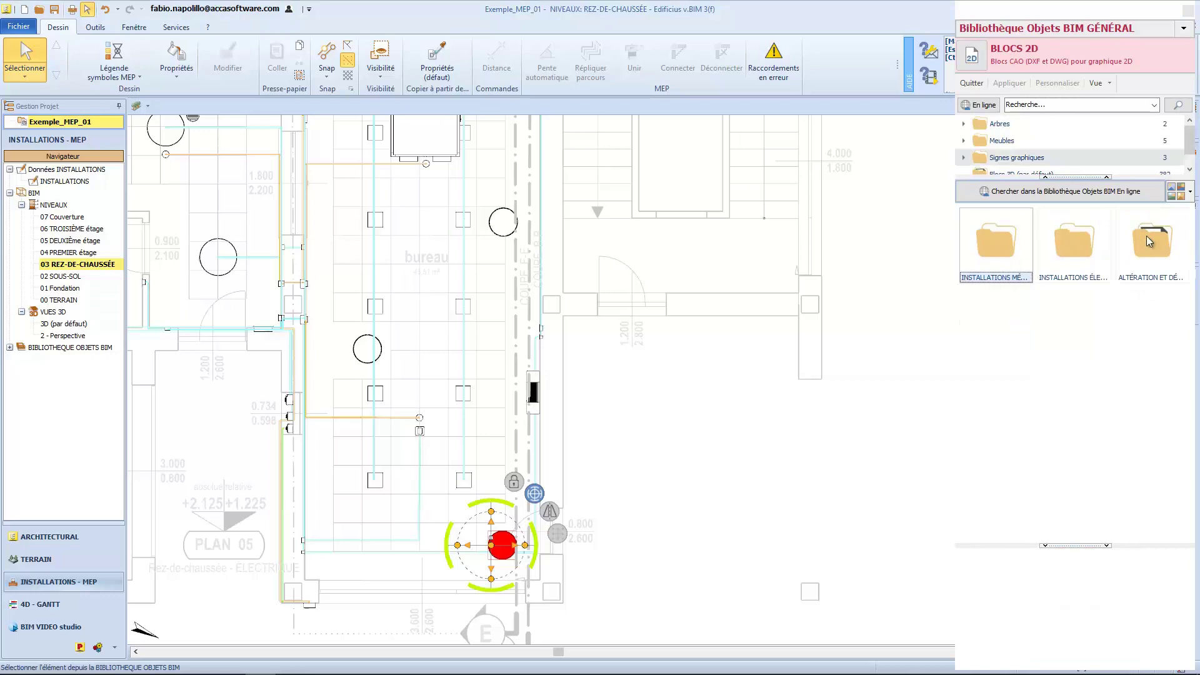
{"action": "double_click", "coordinate": [1004, 255]}
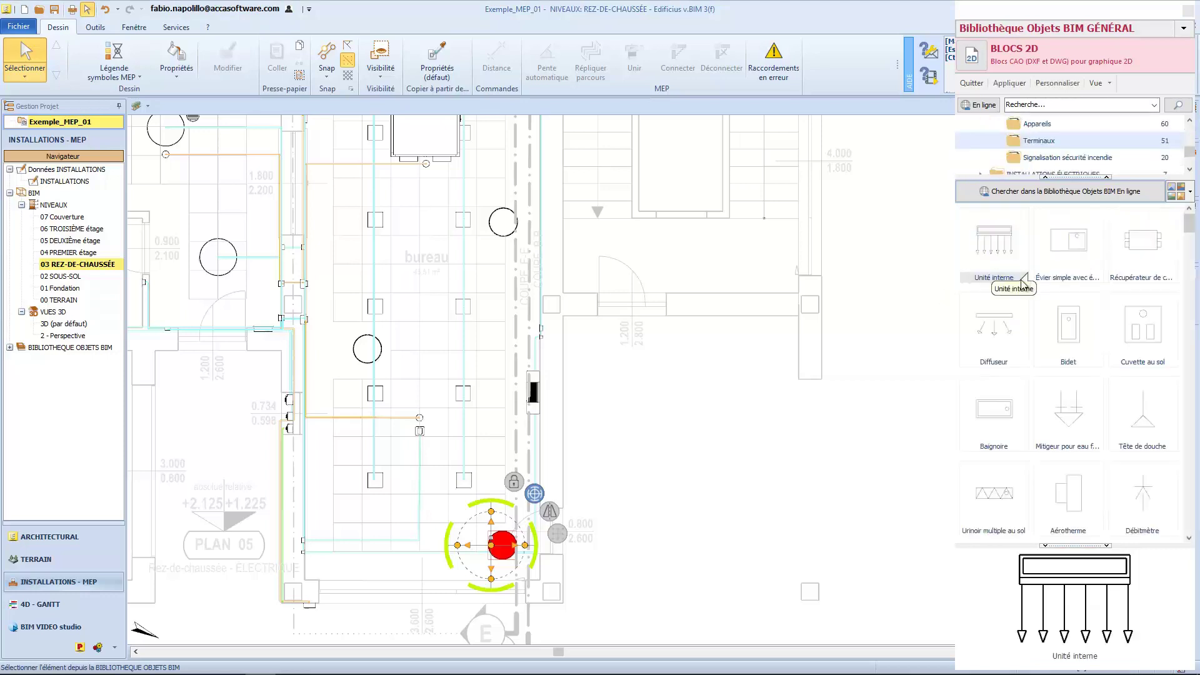
{"action": "double_click", "coordinate": [999, 336]}
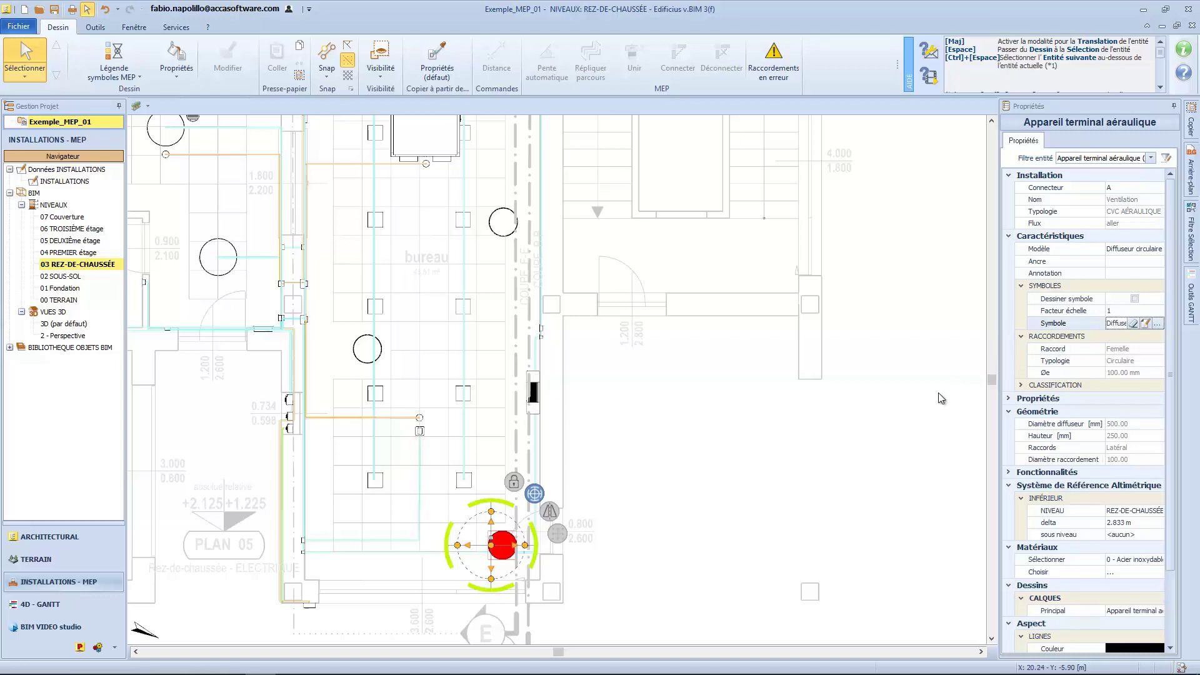
- Check the MEP symbols legend for the Diffuseur entry and review the selected diffuser's symbol settings
{"action": "middle_click_drag", "start_coordinate": [901, 392], "coordinate": [544, 403]}
{"action": "middle_click_drag", "start_coordinate": [857, 355], "coordinate": [412, 383]}
{"action": "mouse_move", "coordinate": [913, 380]}
{"action": "middle_mouse_down"}
{"action": "mouse_move", "coordinate": [699, 372]}
{"action": "mouse_move", "coordinate": [517, 336]}
{"action": "middle_mouse_up"}
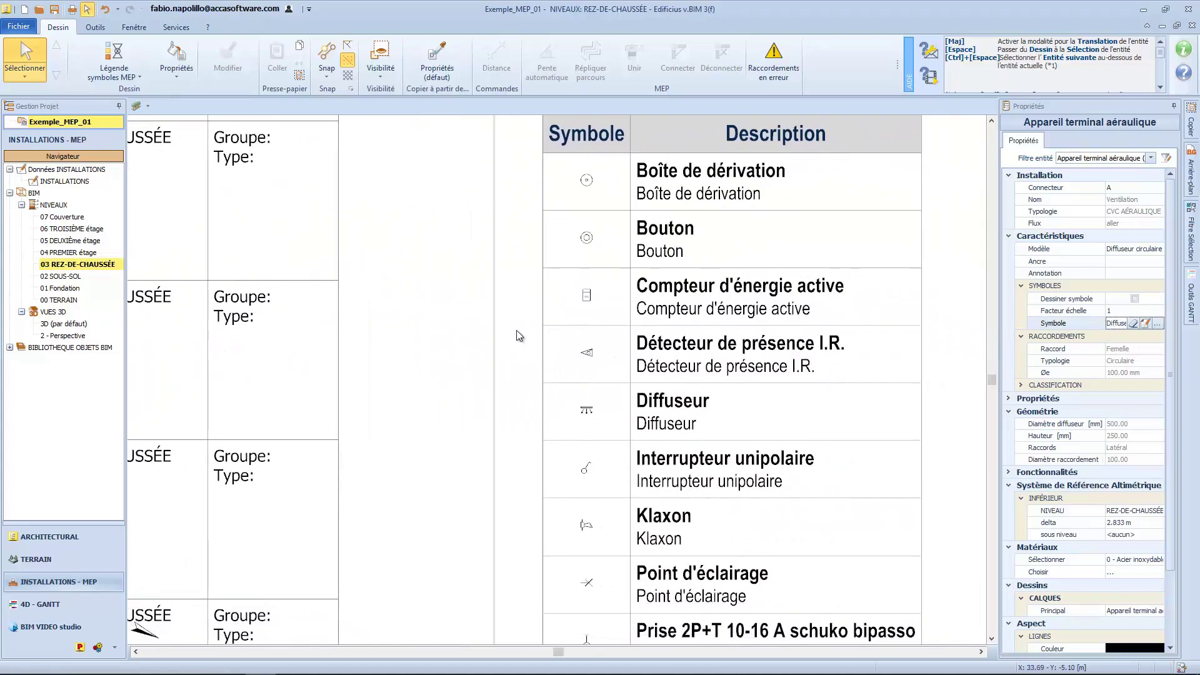
{"action": "left_click", "coordinate": [666, 381]}
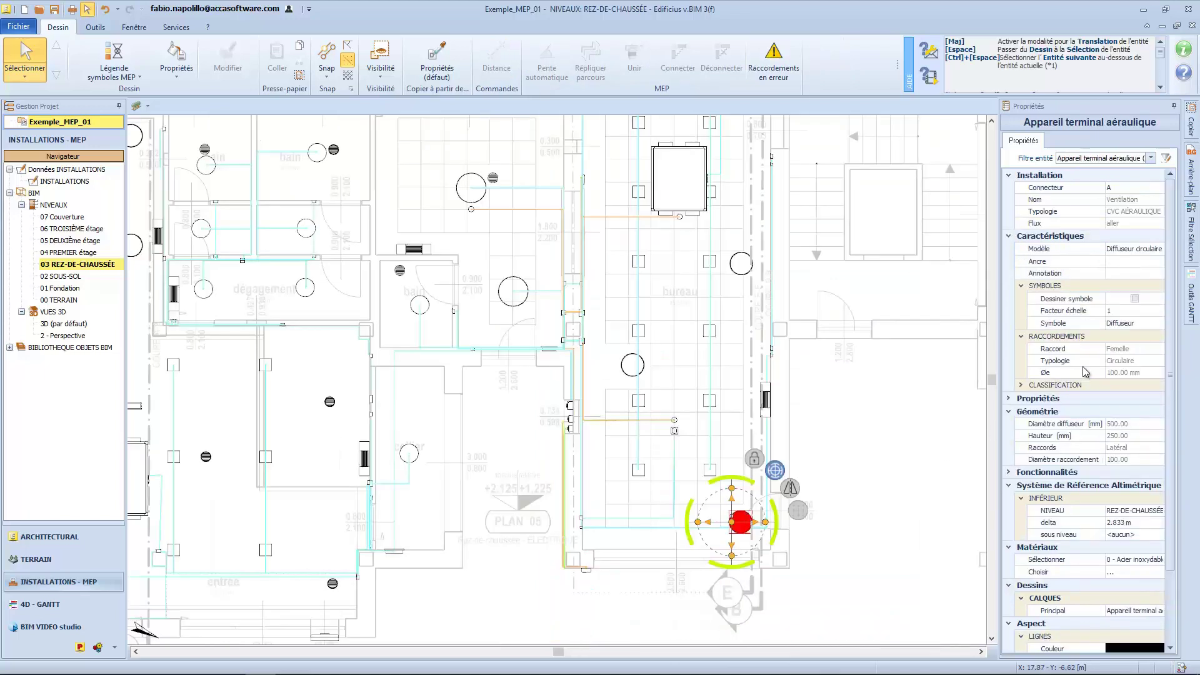
{"action": "left_click", "coordinate": [1158, 321]}
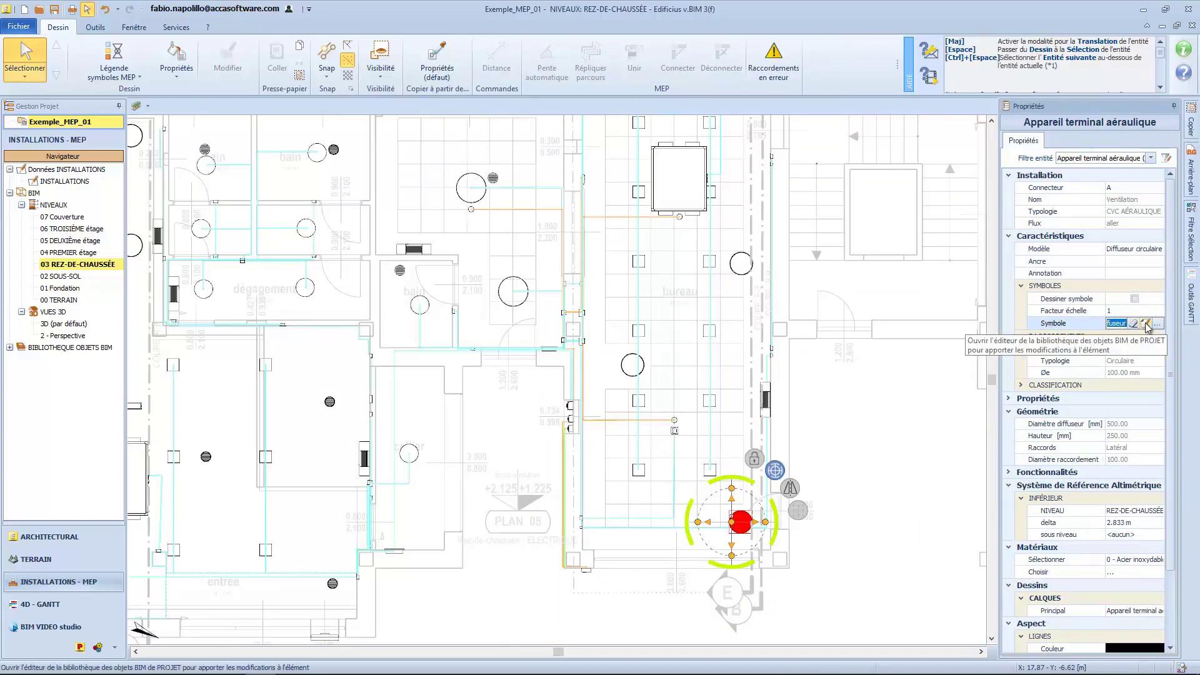
- Edit the library model of the circular diffuser in the middle of the bureau, setting its Symbole to the Diffuseur block from Terminaux
{"action": "left_click", "coordinate": [634, 362]}
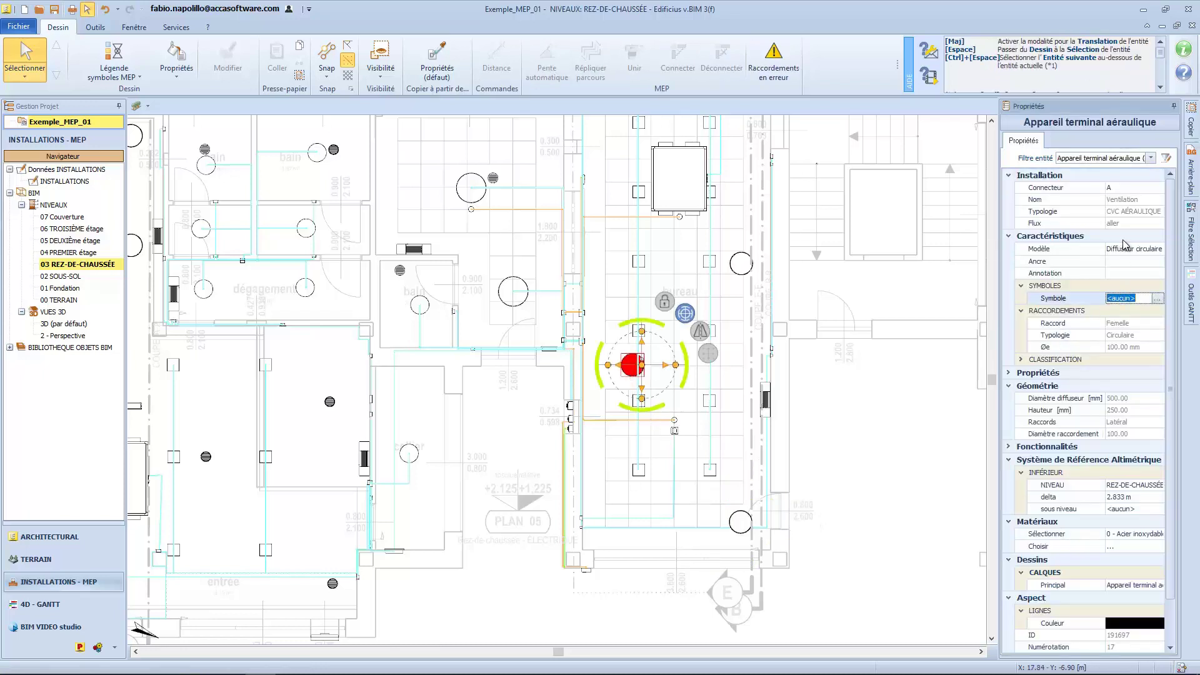
{"action": "left_click", "coordinate": [1132, 249]}
{"action": "left_click", "coordinate": [1142, 250]}
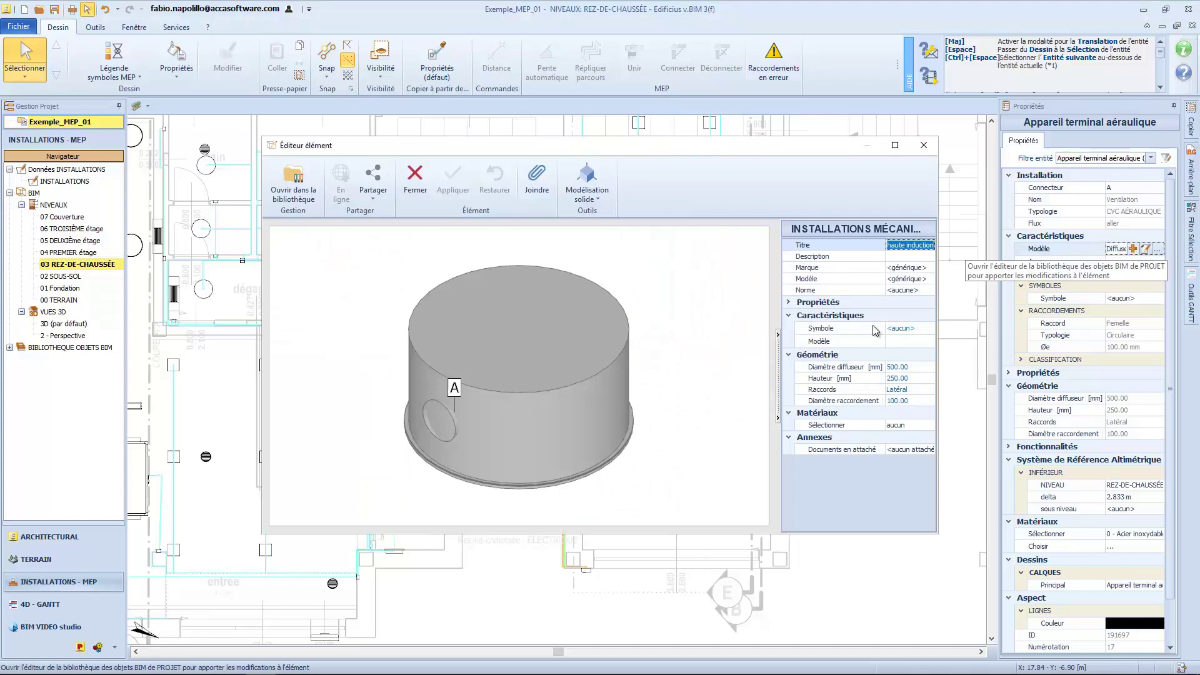
{"action": "left_click", "coordinate": [903, 330]}
{"action": "left_click", "coordinate": [928, 326]}
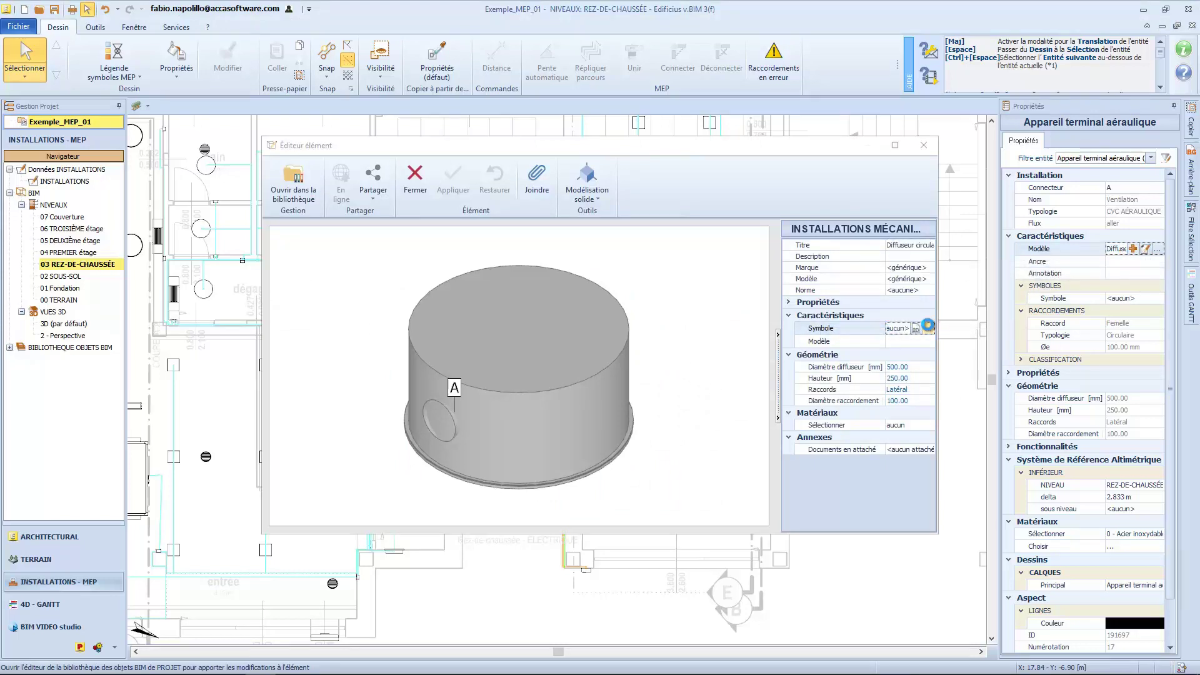
{"action": "left_click", "coordinate": [994, 336]}
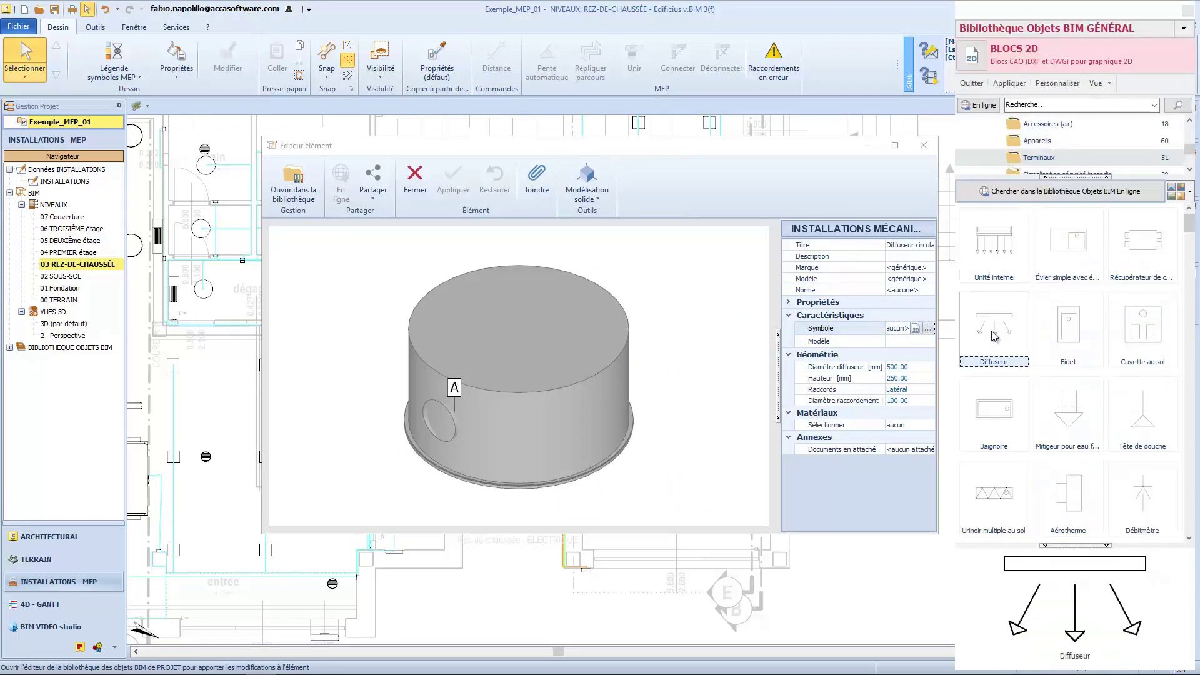
{"action": "left_click", "coordinate": [1008, 83]}
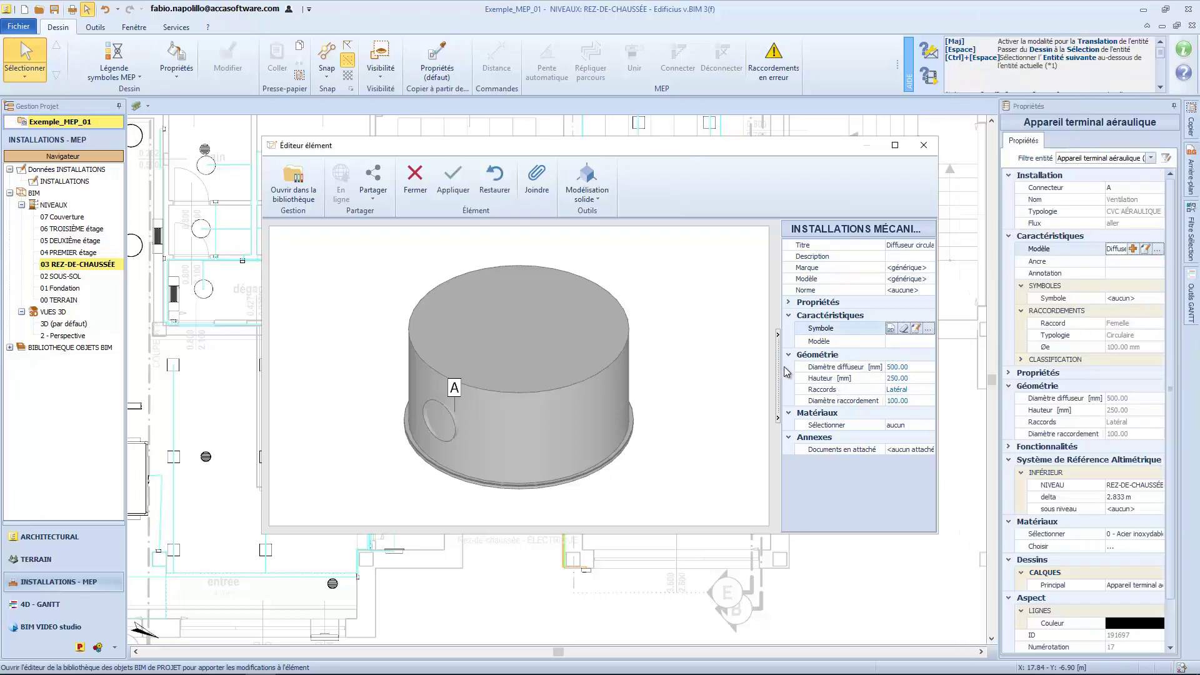
{"action": "left_click_drag", "start_coordinate": [780, 372], "coordinate": [735, 374]}
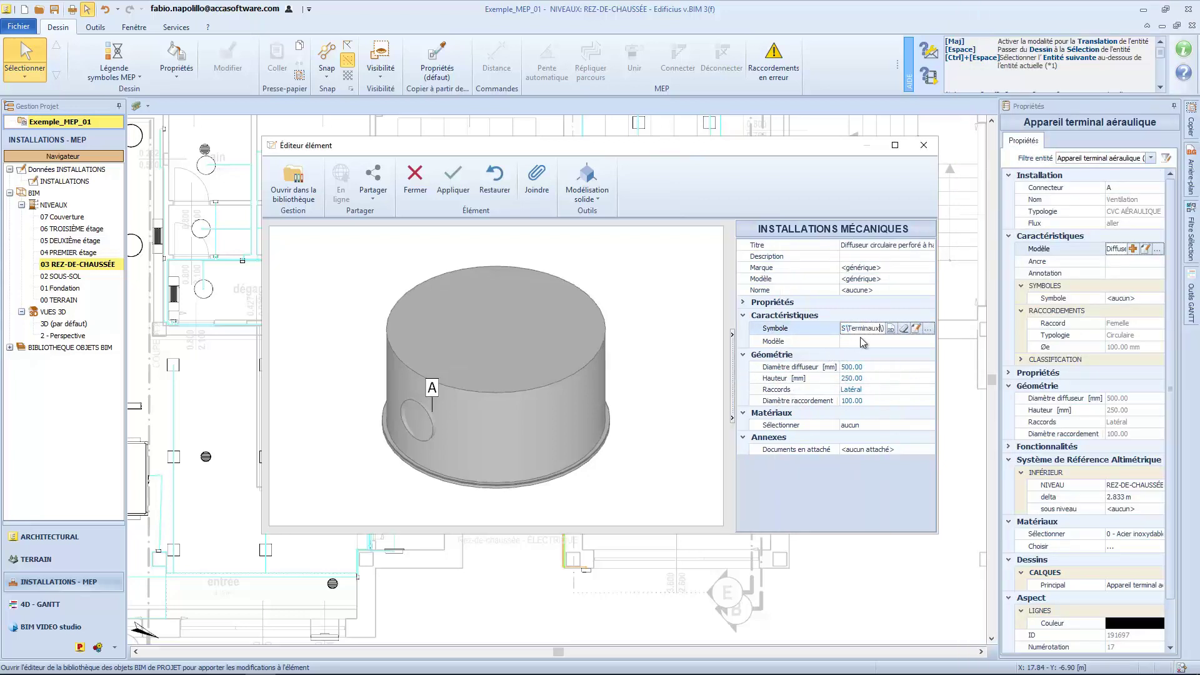
- Apply the symbol change to the diffuser's library model and check the symbol settings of the other circular diffusers in the bureau
{"action": "left_click", "coordinate": [448, 189]}
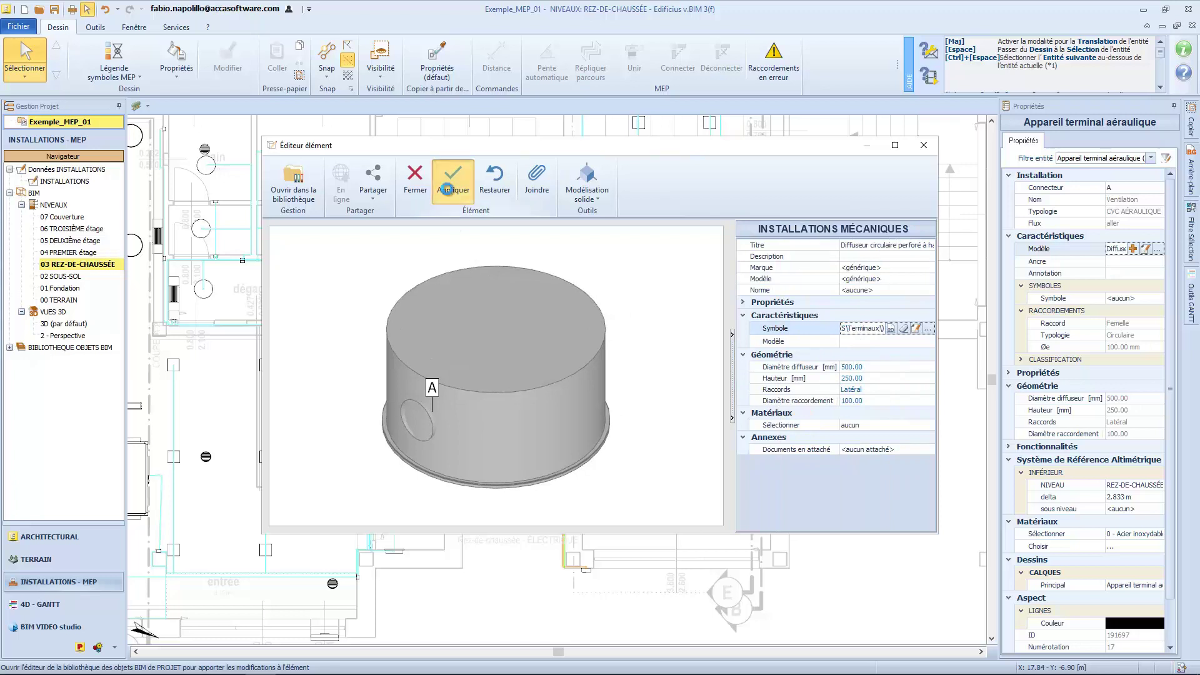
{"action": "left_click", "coordinate": [921, 150]}
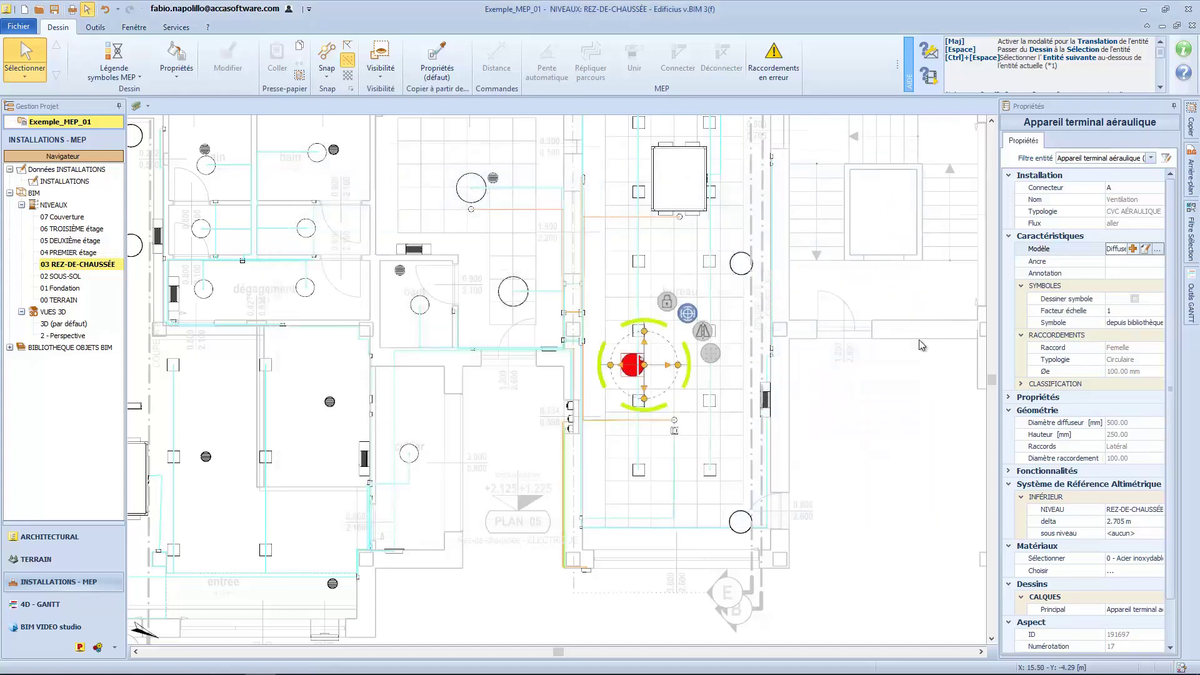
{"action": "left_click", "coordinate": [735, 273]}
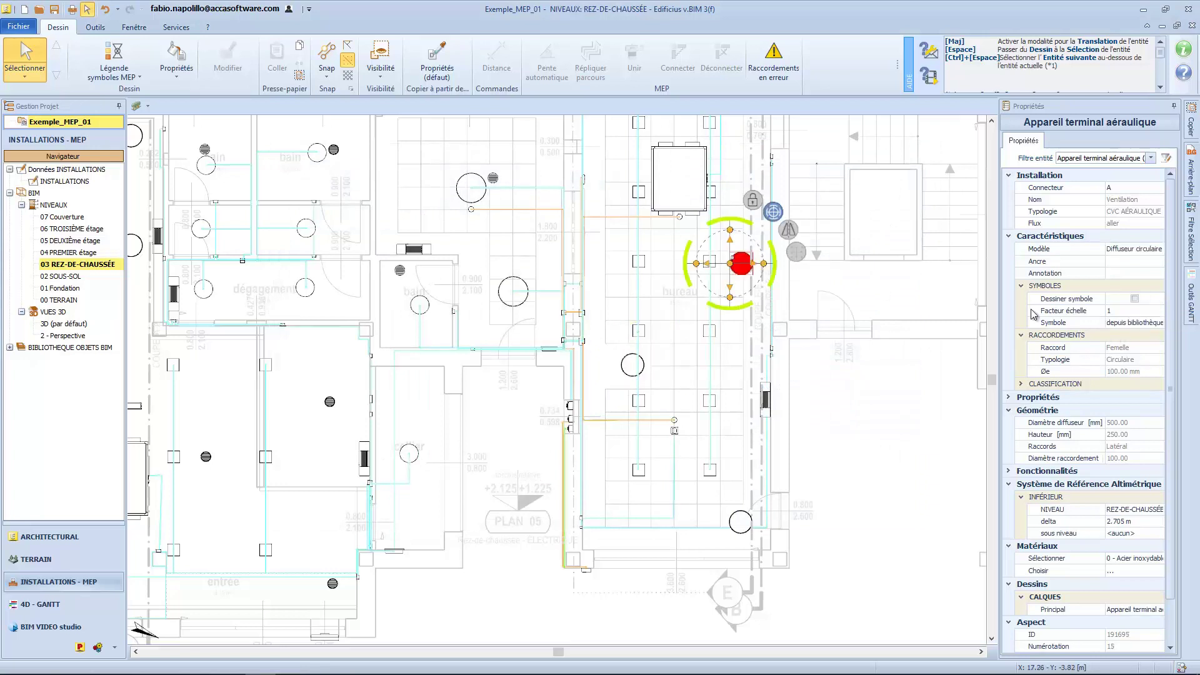
{"action": "left_click", "coordinate": [732, 530]}
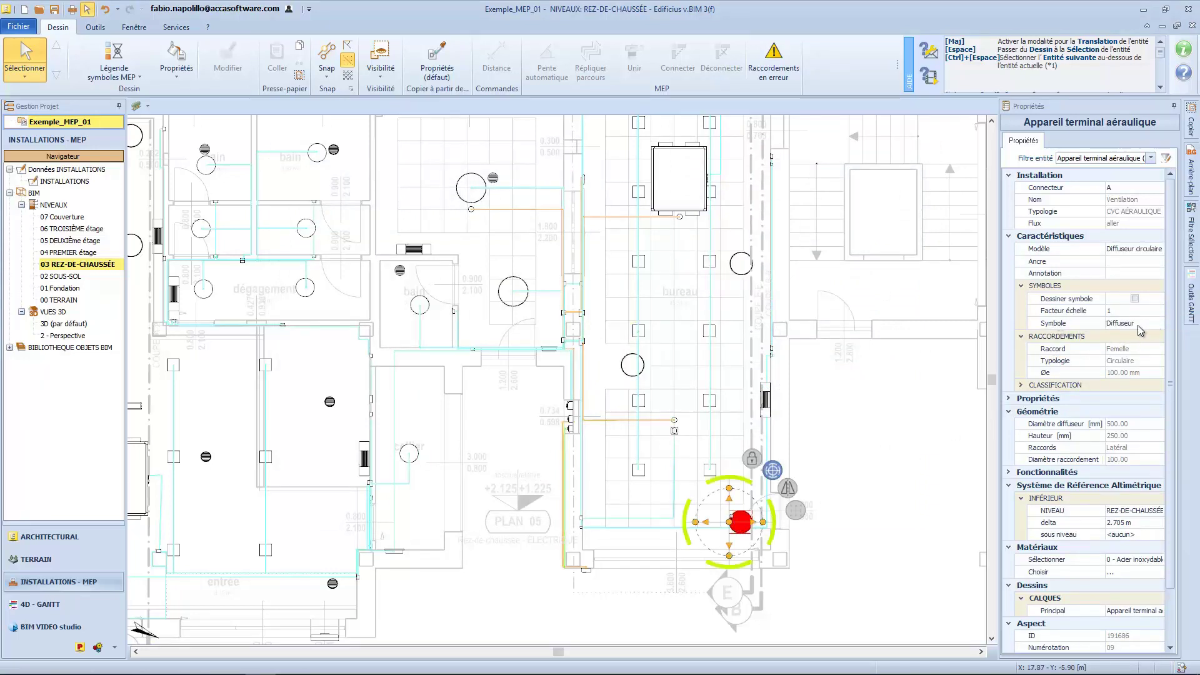
{"action": "left_click", "coordinate": [920, 486]}
- Try the MEP symbols legend's entity type as Que mécaniques and Que électriques, and set it back to Tous
{"action": "scroll", "coordinate": [923, 486], "scroll_direction": "down", "scroll_amount": 3}
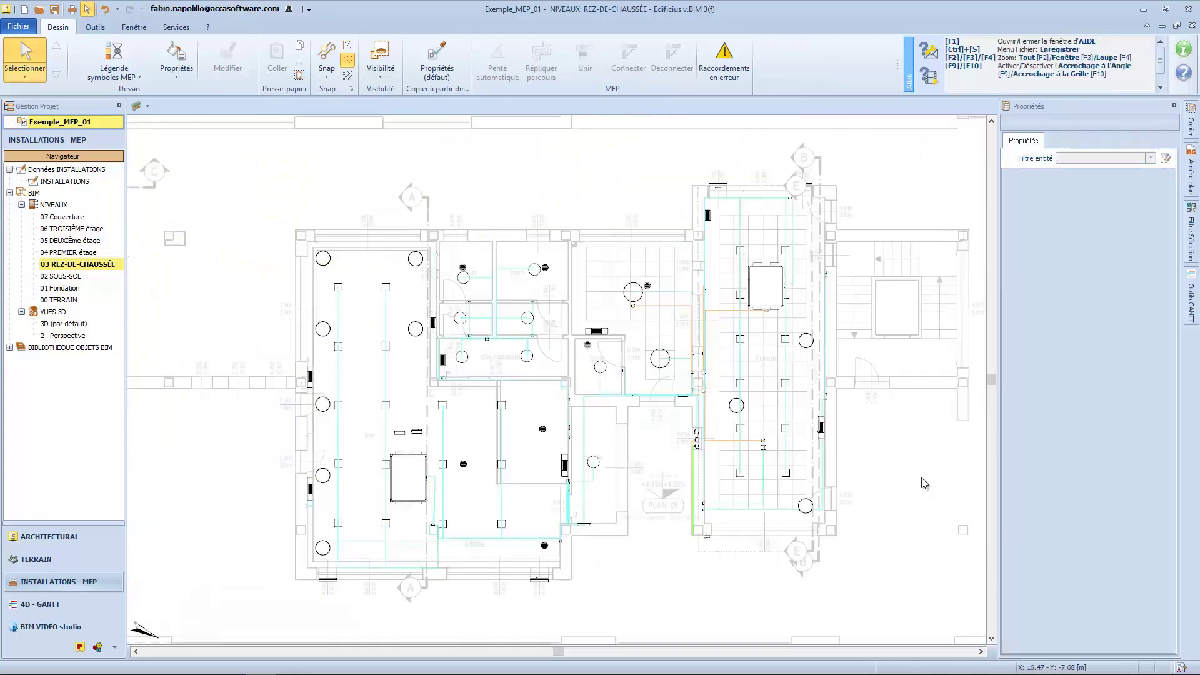
{"action": "middle_click_drag", "start_coordinate": [923, 485], "coordinate": [141, 464]}
{"action": "middle_click_drag", "start_coordinate": [710, 519], "coordinate": [651, 432]}
{"action": "scroll", "coordinate": [653, 433], "scroll_direction": "up", "scroll_amount": 3}
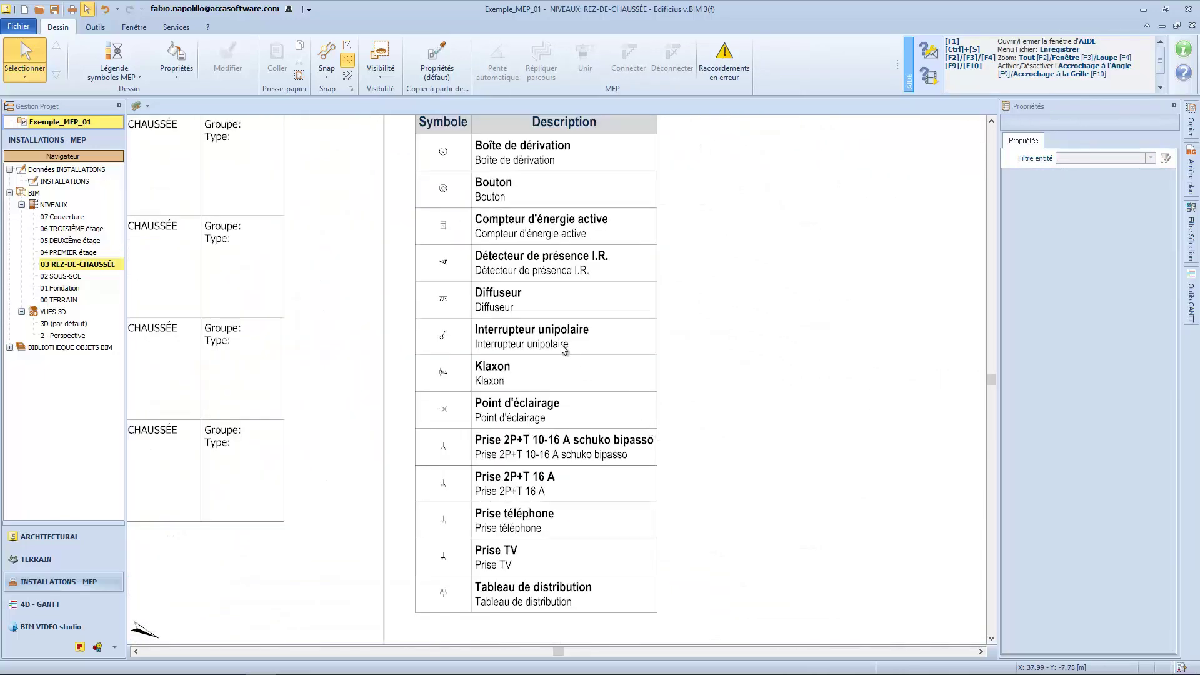
{"action": "left_click", "coordinate": [534, 322]}
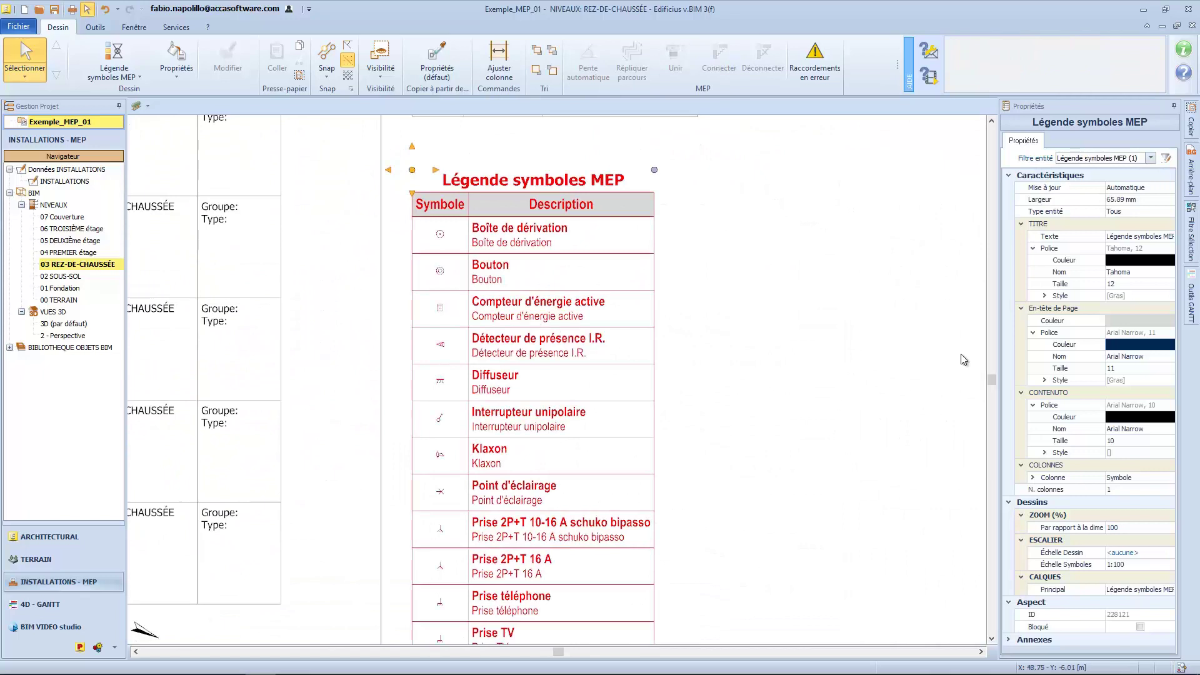
{"action": "left_click", "coordinate": [1118, 215]}
{"action": "left_click", "coordinate": [1117, 215]}
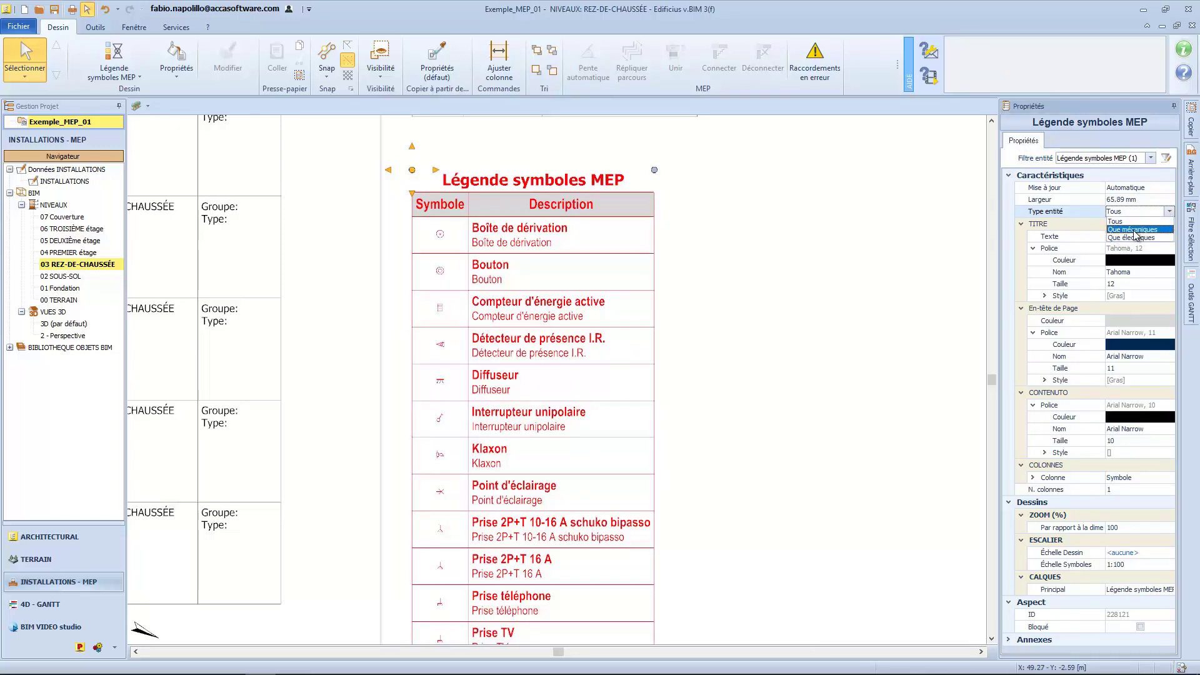
{"action": "left_click", "coordinate": [1134, 230]}
{"action": "left_click", "coordinate": [1125, 215]}
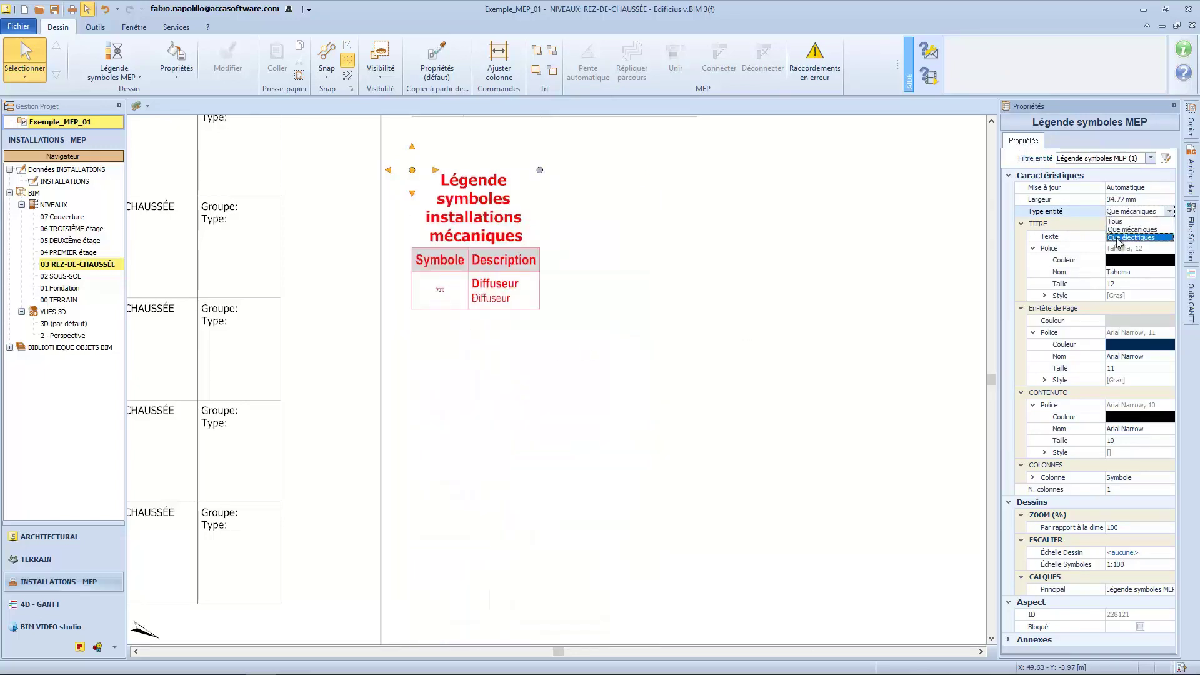
{"action": "left_click", "coordinate": [1119, 238]}
{"action": "left_click", "coordinate": [1119, 214]}
{"action": "left_click", "coordinate": [1117, 221]}
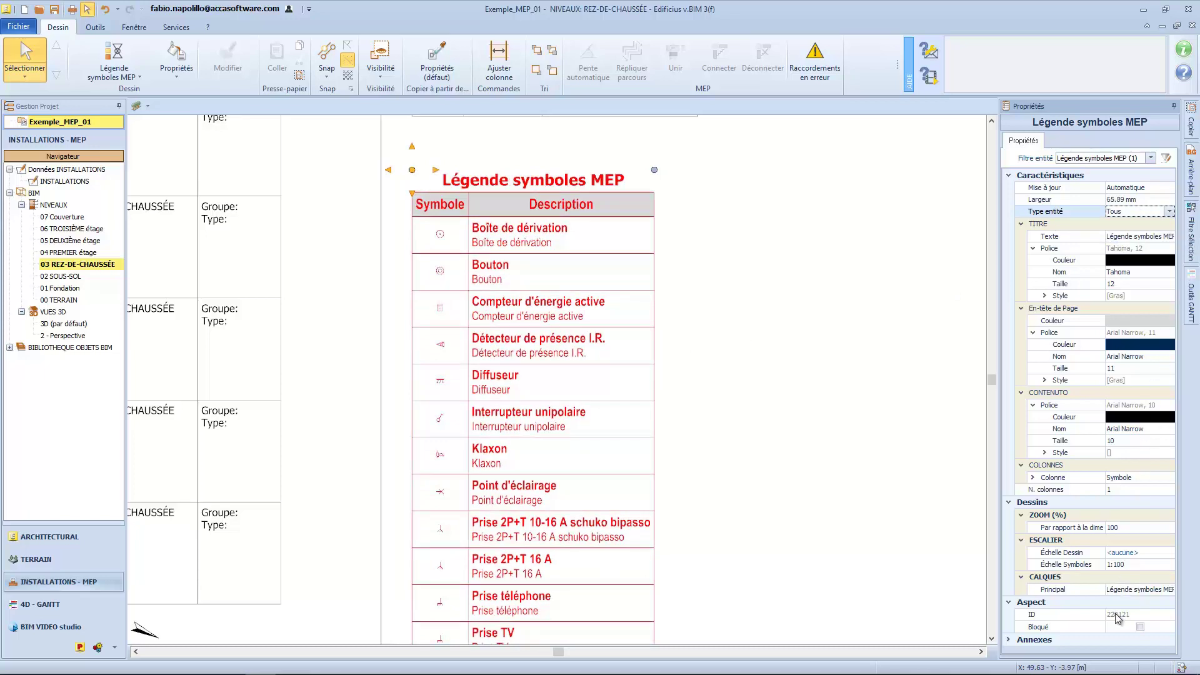
- Examine the legend's column settings, including the width percentage of the Symbole column
{"action": "left_click", "coordinate": [1033, 478]}
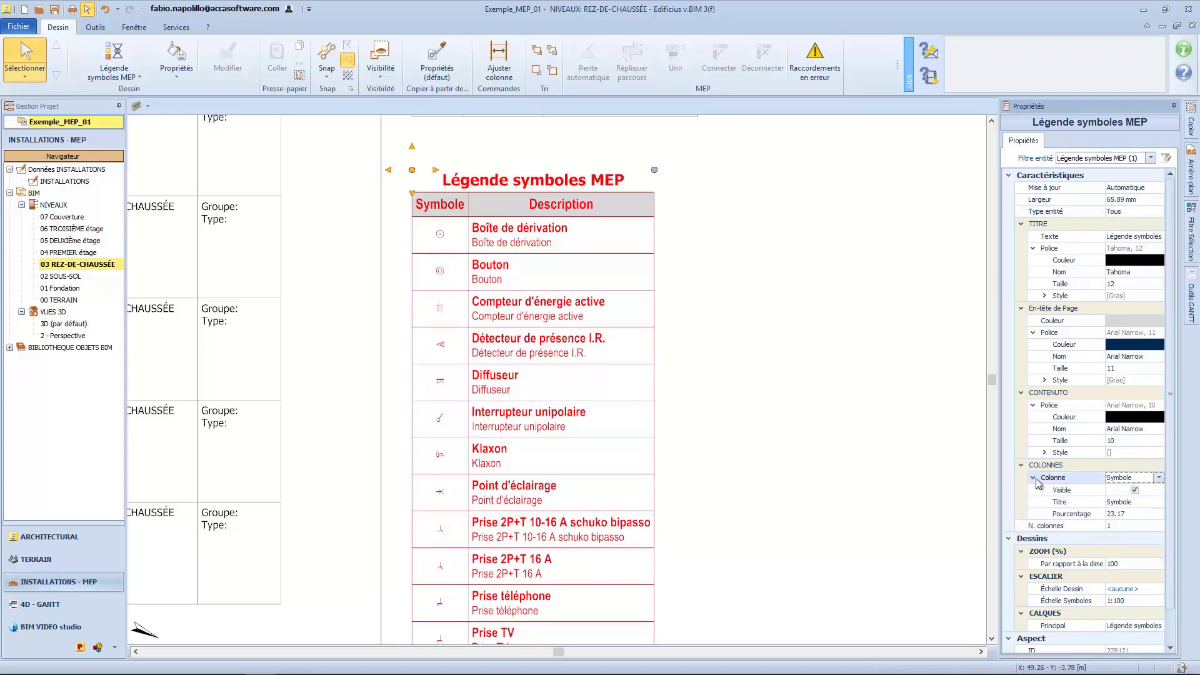
{"action": "left_click", "coordinate": [1120, 514]}
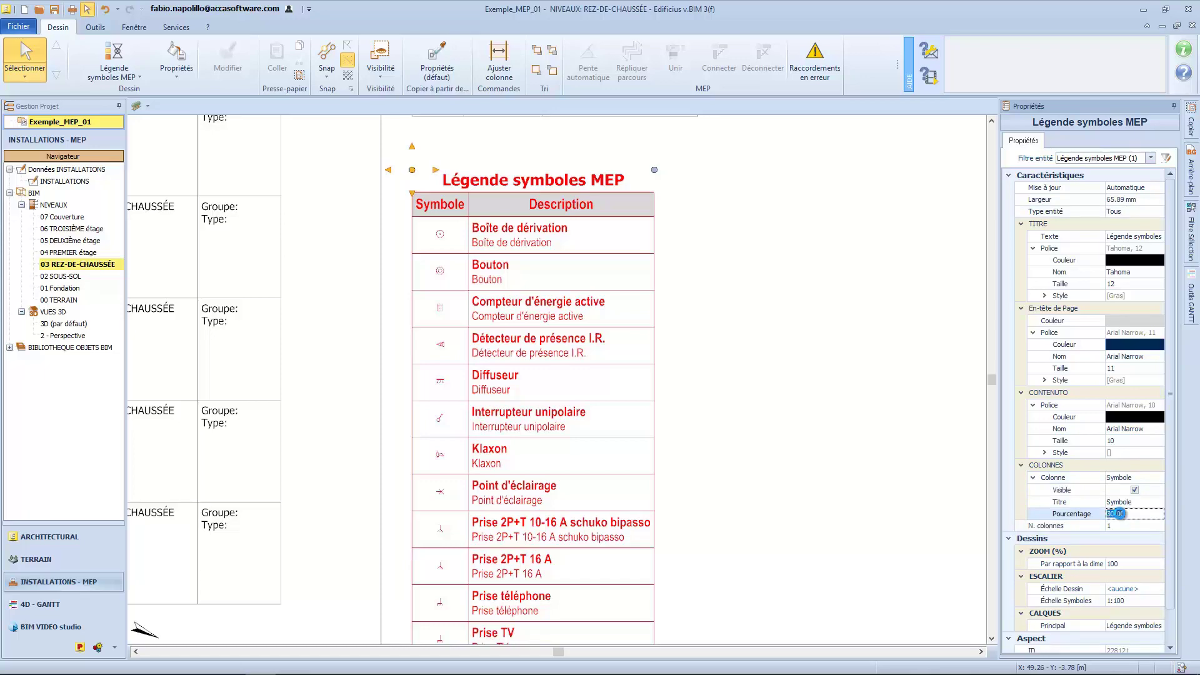
{"action": "key", "text": "Return"}
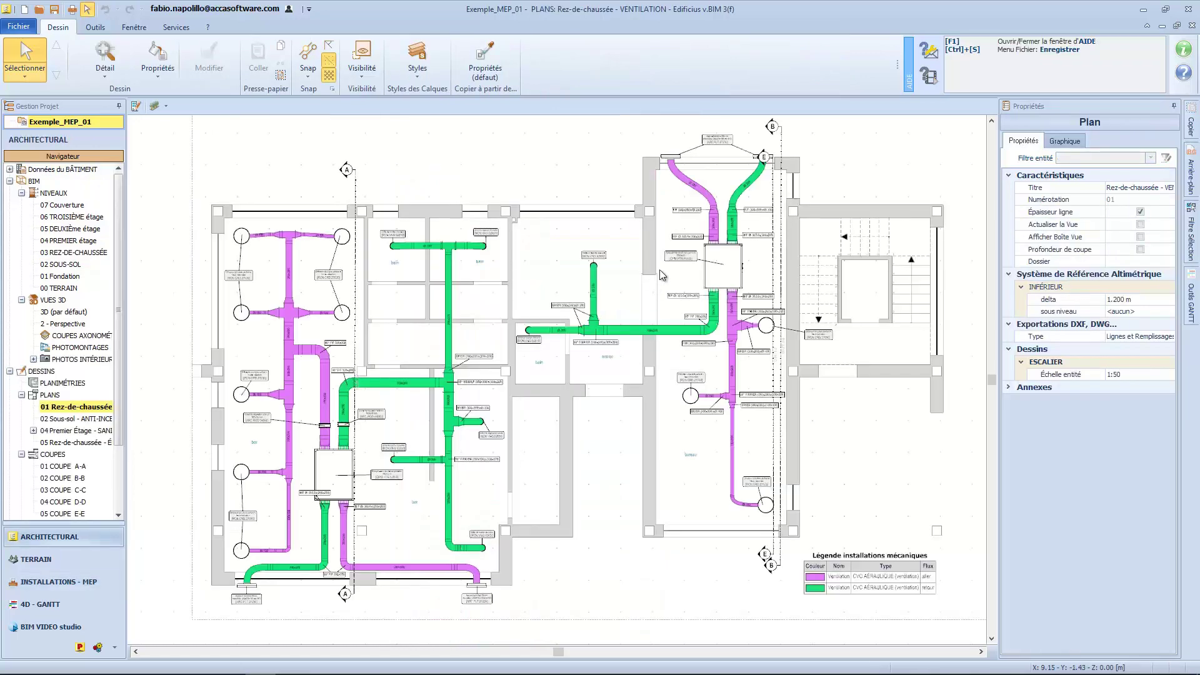
- Examine the MEP label of the bureau's heat recovery unit in the ground-floor ventilation plan
{"action": "left_click", "coordinate": [680, 256]}
{"action": "scroll", "coordinate": [669, 255], "scroll_direction": "up", "scroll_amount": 5}
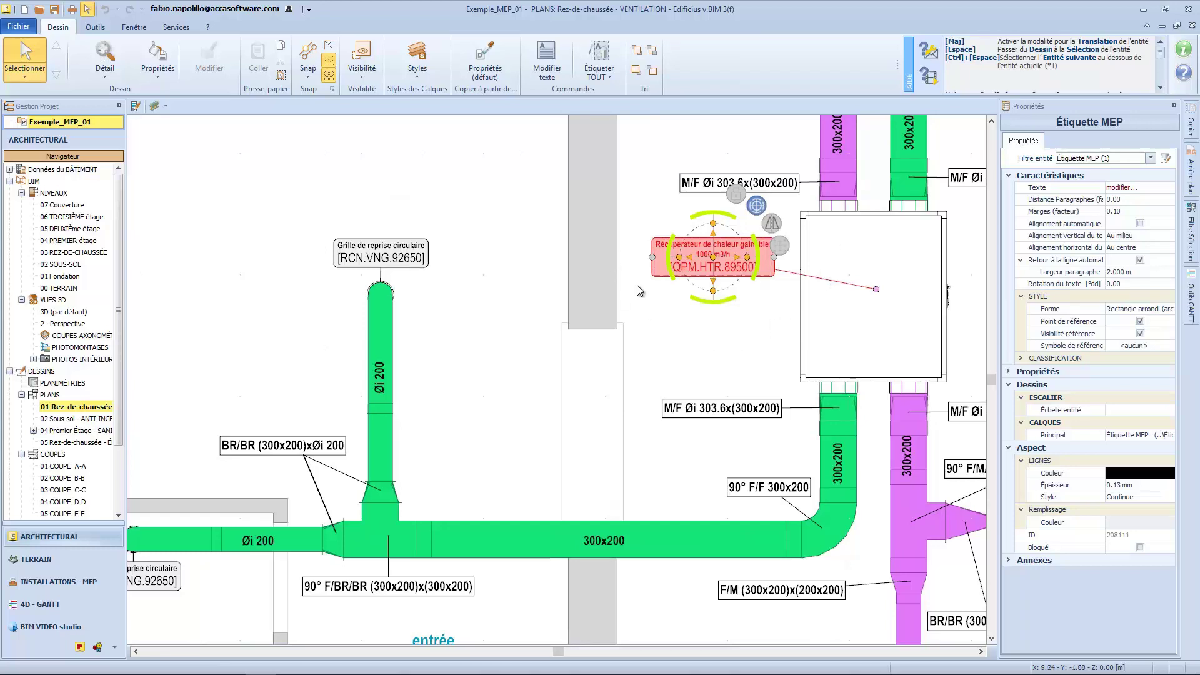
{"action": "left_click", "coordinate": [643, 302]}
- On the MEP ground-floor level, add an MEP label to the bureau's heat recovery unit, with a paragraph width of about 1.6 m
{"action": "left_click", "coordinate": [68, 582]}
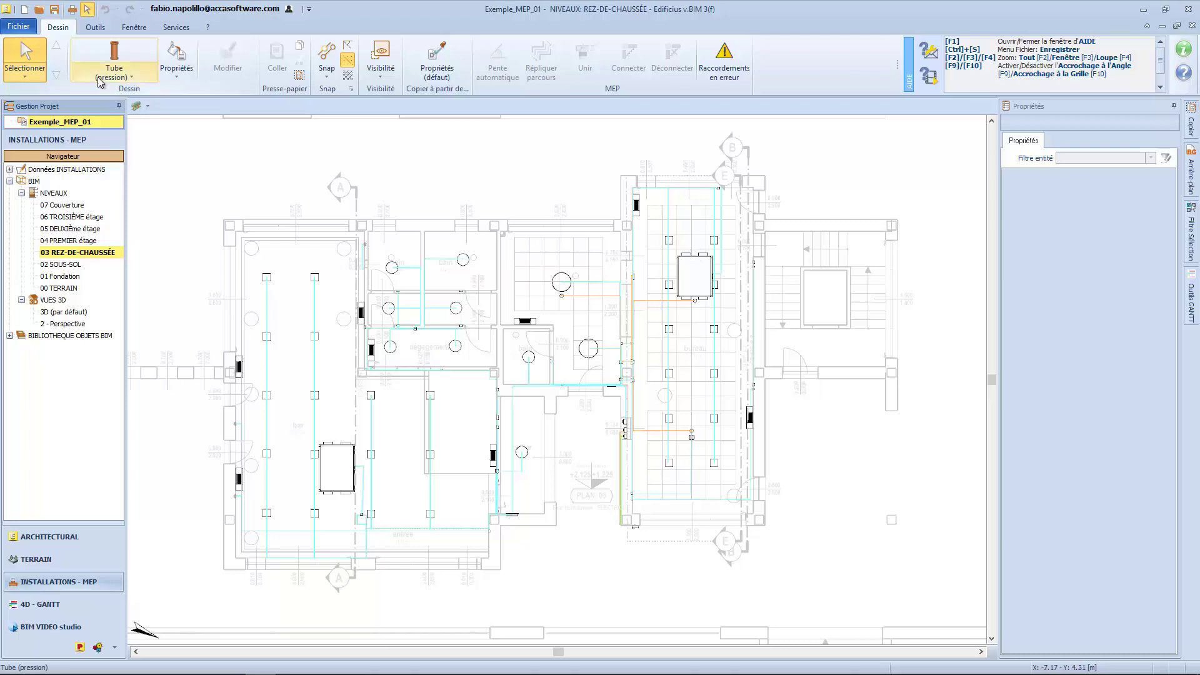
{"action": "left_click", "coordinate": [114, 70]}
{"action": "mouse_move", "coordinate": [262, 291]}
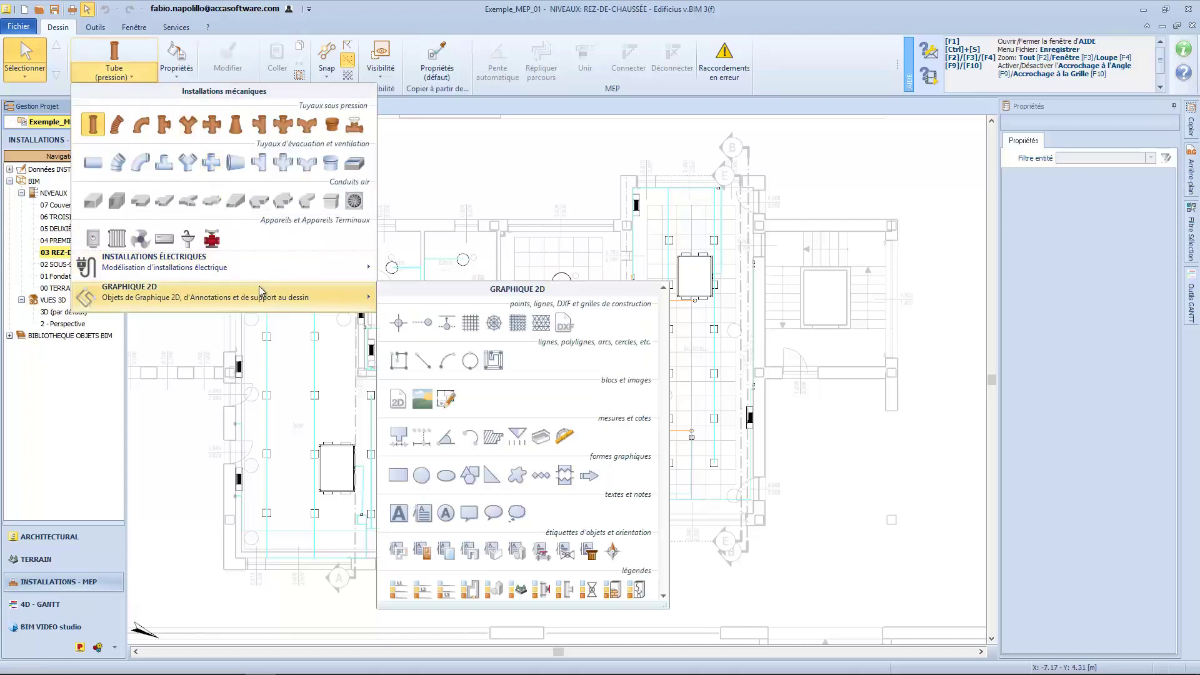
{"action": "left_click", "coordinate": [555, 552]}
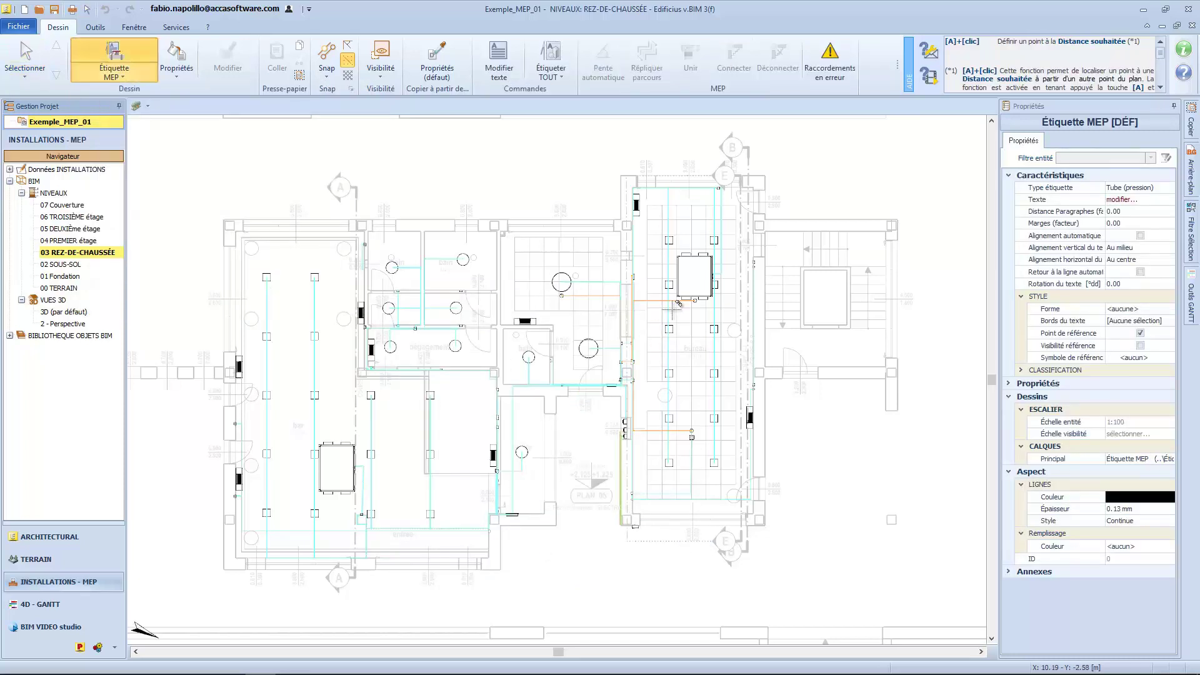
{"action": "scroll", "coordinate": [684, 331], "scroll_direction": "up", "scroll_amount": 5}
{"action": "scroll", "coordinate": [712, 253], "scroll_direction": "up", "scroll_amount": 4}
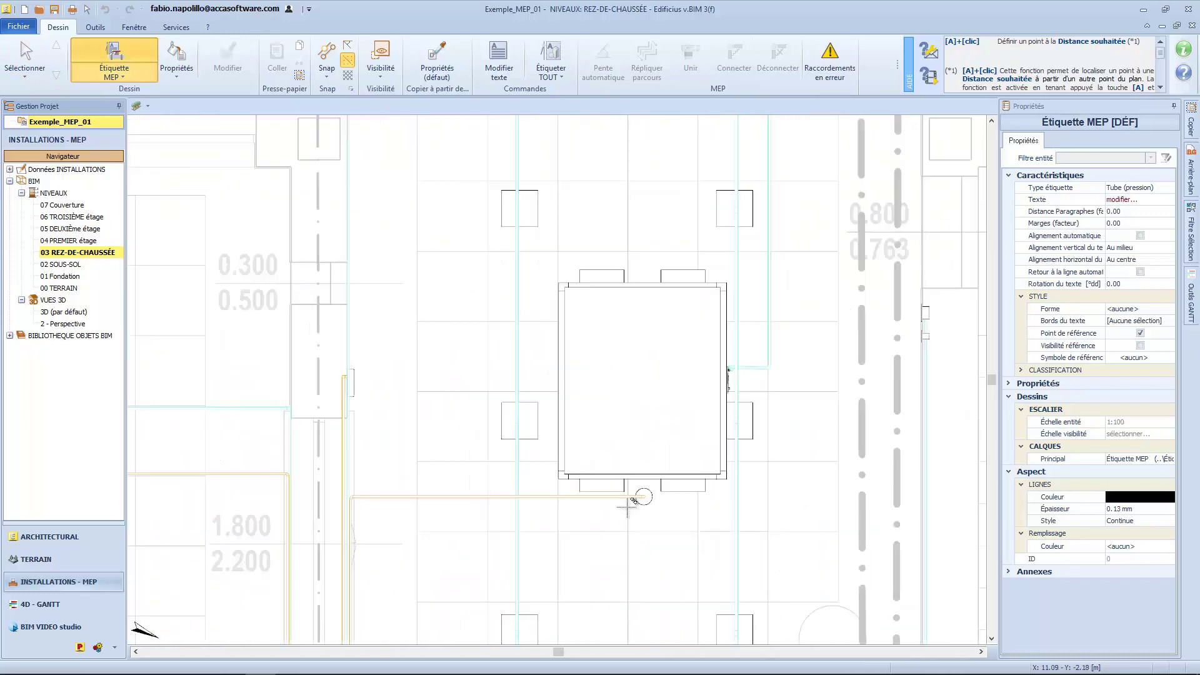
{"action": "left_click", "coordinate": [584, 439]}
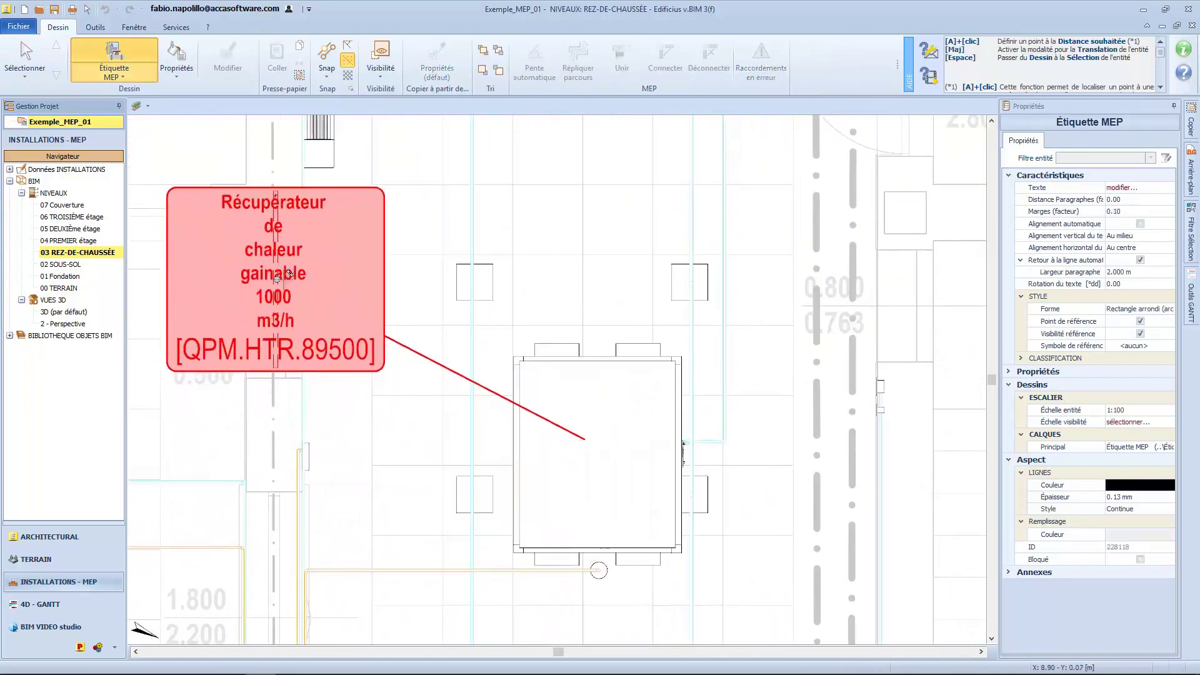
{"action": "left_click", "coordinate": [274, 345]}
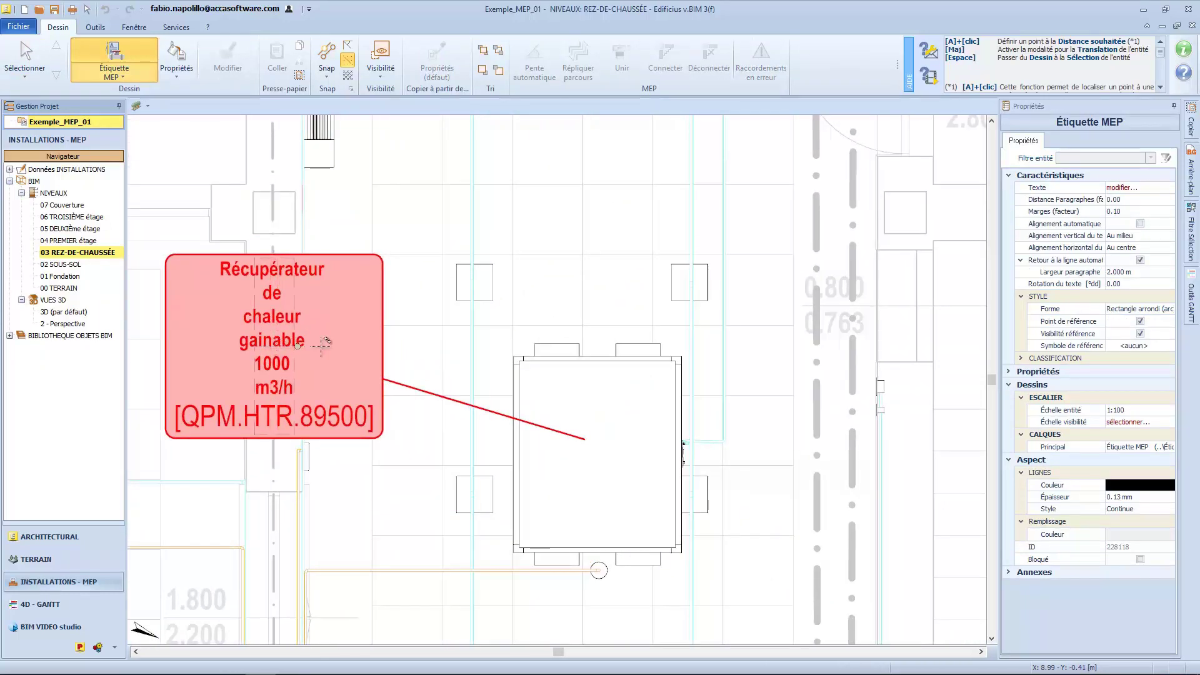
{"action": "left_click", "coordinate": [383, 350]}
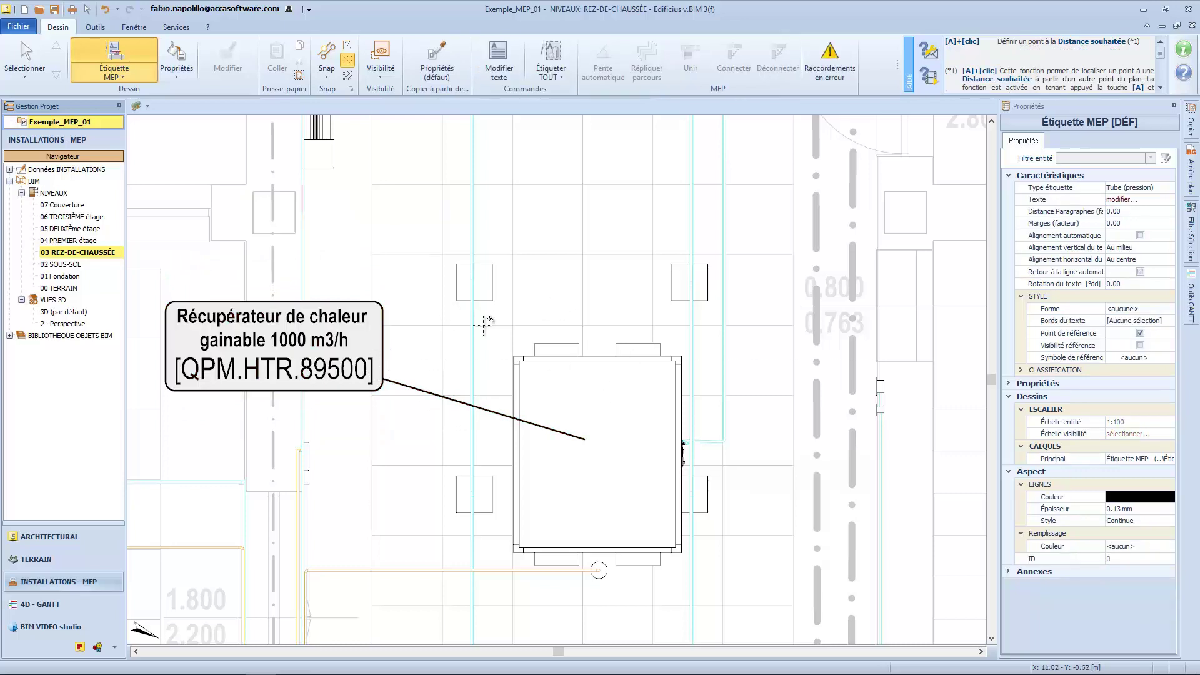
- Add MEP symbol labels to the bureau's heat recovery unit and to the ceiling light on its upper left
{"action": "left_click", "coordinate": [114, 73]}
{"action": "left_click", "coordinate": [259, 413]}
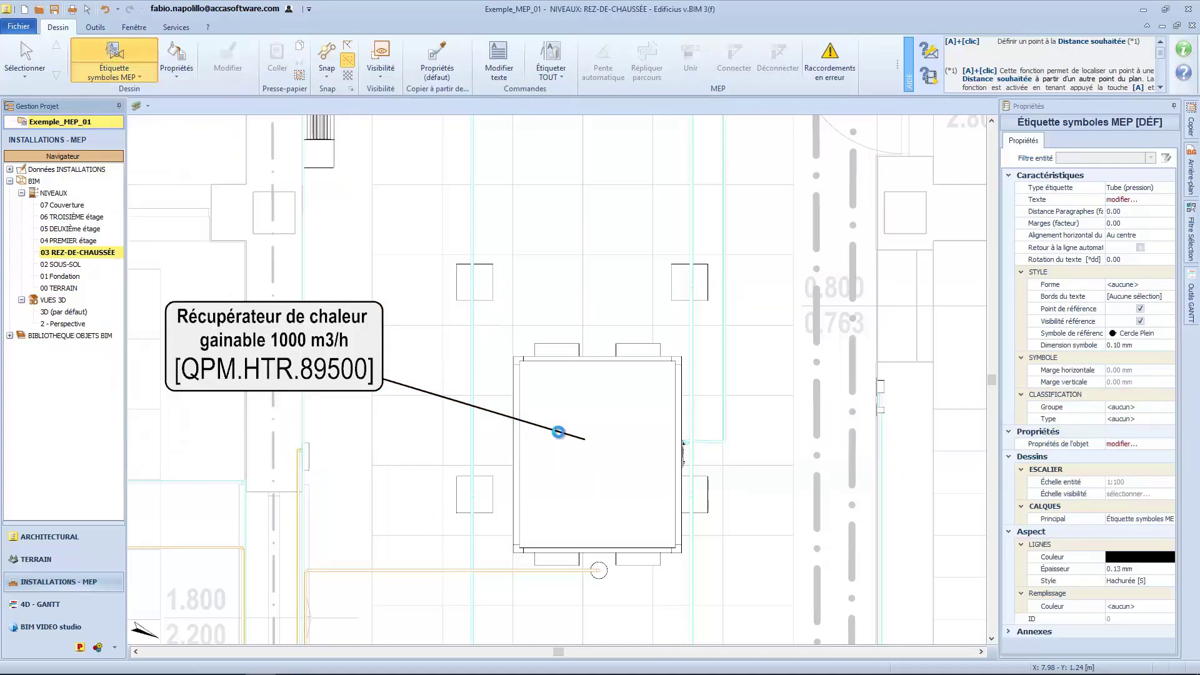
{"action": "left_click", "coordinate": [635, 437]}
{"action": "left_click", "coordinate": [780, 325]}
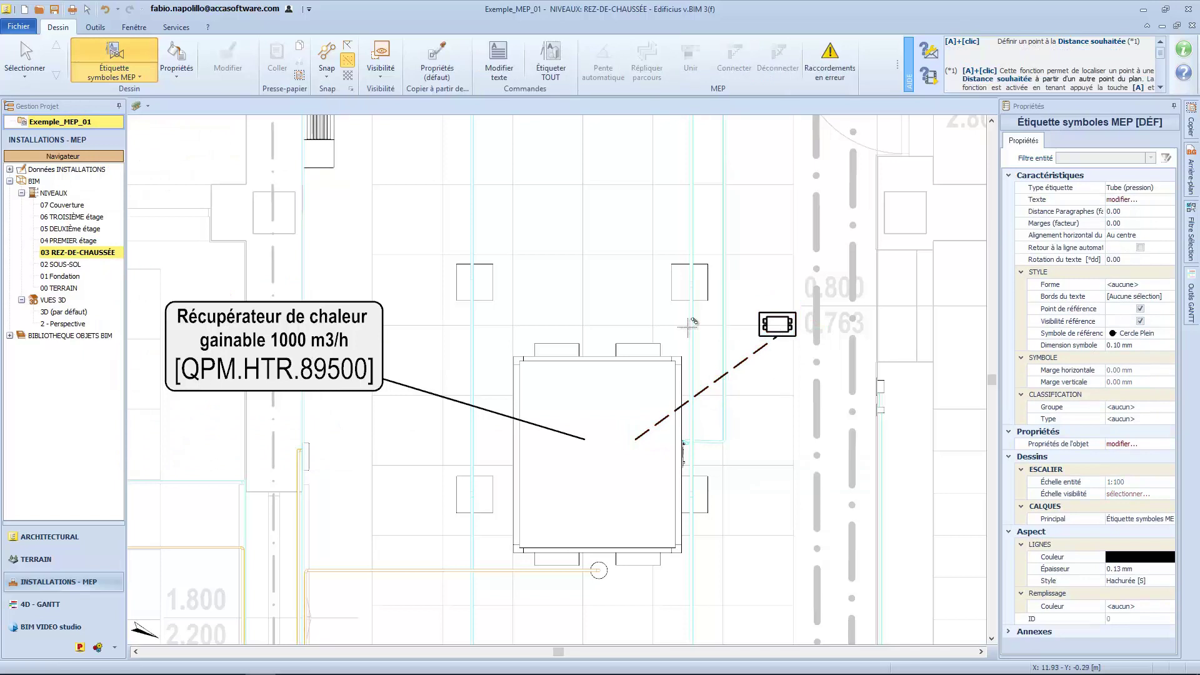
{"action": "left_click", "coordinate": [476, 280]}
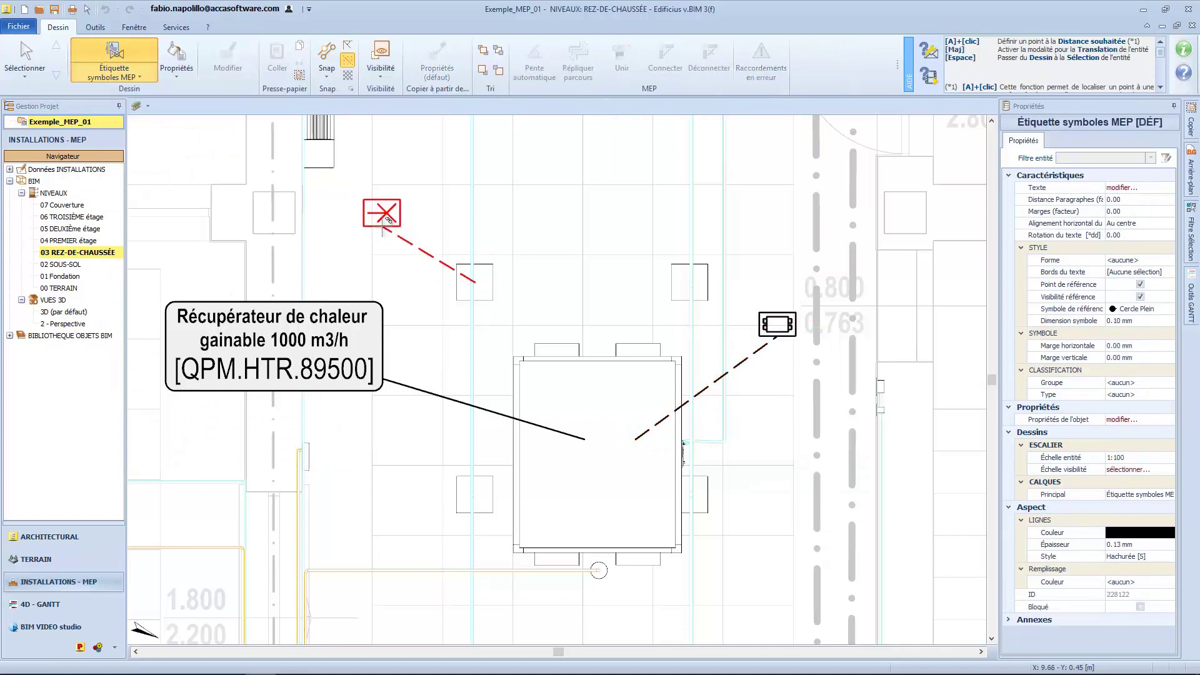
{"action": "left_click", "coordinate": [382, 214]}
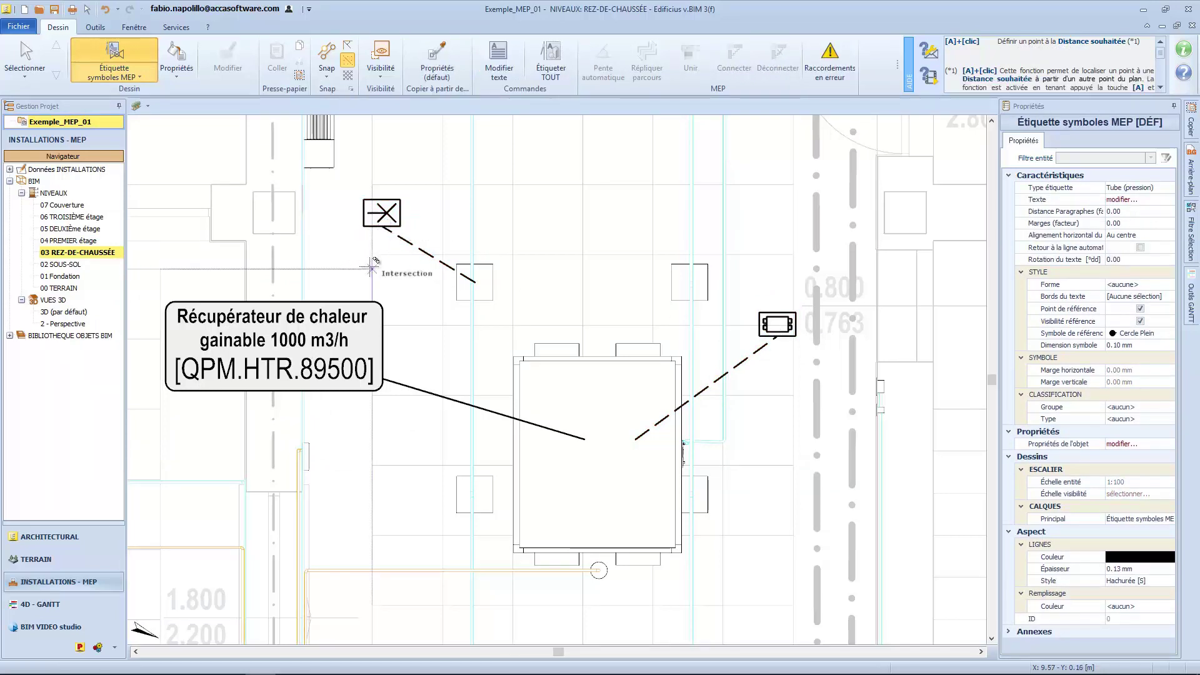
{"action": "left_click", "coordinate": [26, 51]}
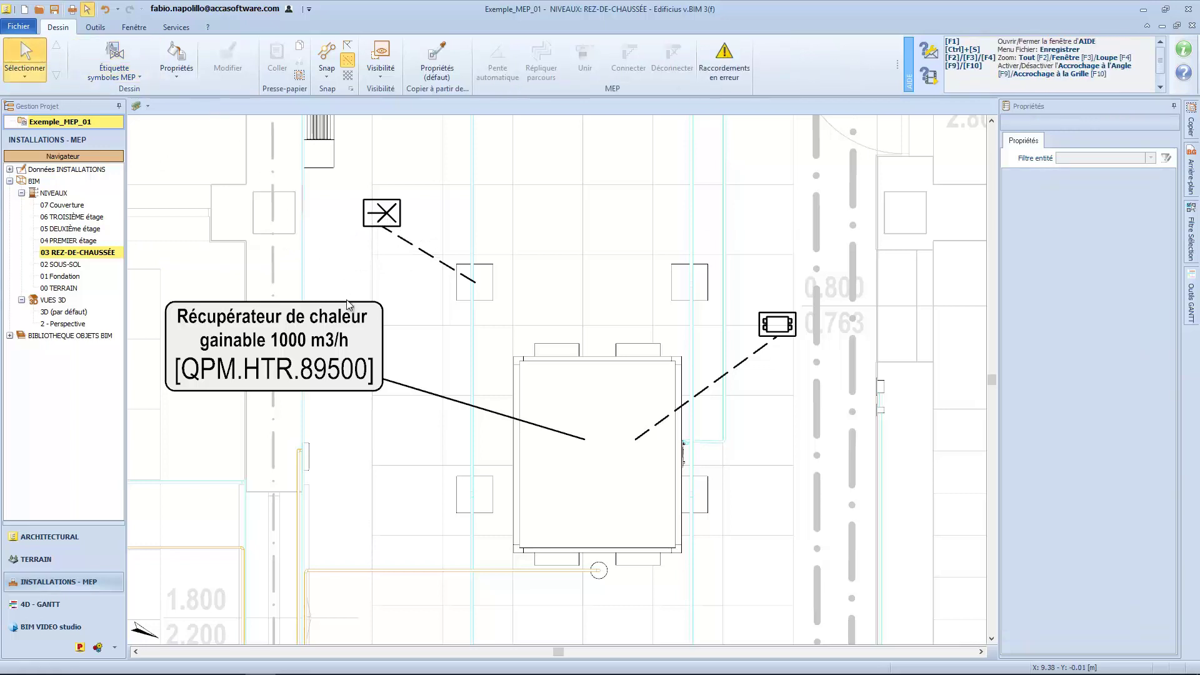
- Move the heat recovery unit's text label slightly upward and set its shape to Cercle
{"action": "left_click", "coordinate": [355, 332]}
{"action": "mouse_move", "coordinate": [390, 339]}
{"action": "left_mouse_down"}
{"action": "mouse_move", "coordinate": [327, 338]}
{"action": "mouse_move", "coordinate": [407, 339]}
{"action": "left_mouse_up"}
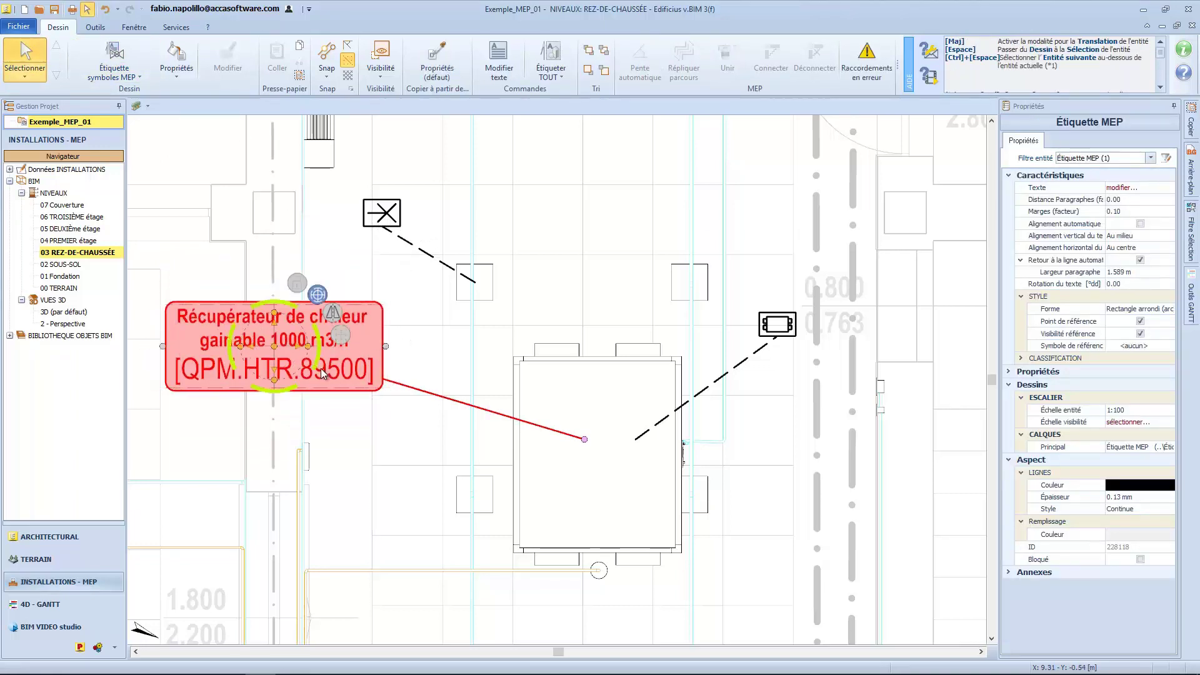
{"action": "left_click_drag", "start_coordinate": [273, 345], "coordinate": [221, 357]}
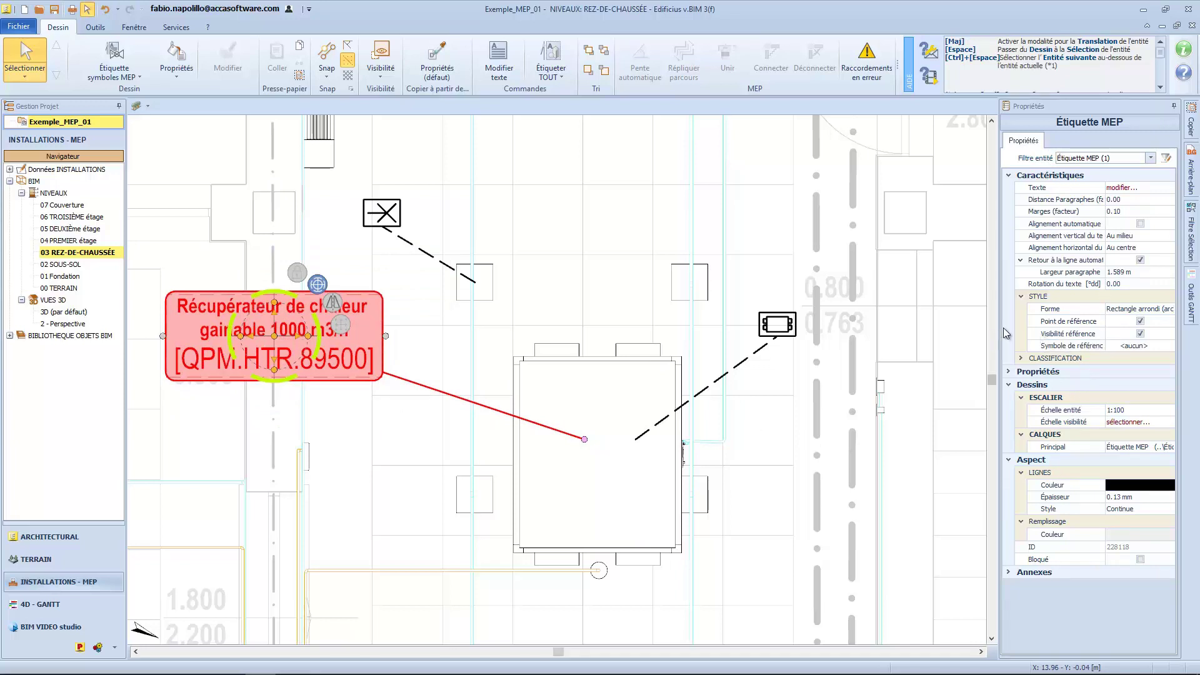
{"action": "left_click", "coordinate": [1143, 309]}
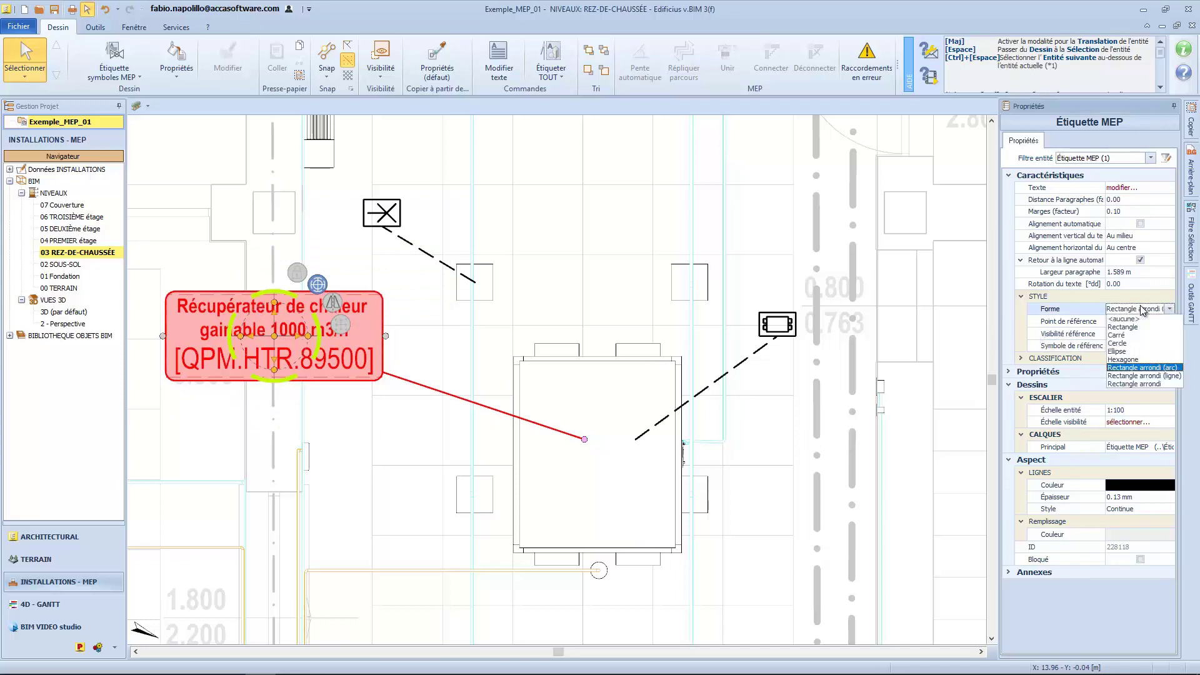
{"action": "left_click", "coordinate": [1134, 343]}
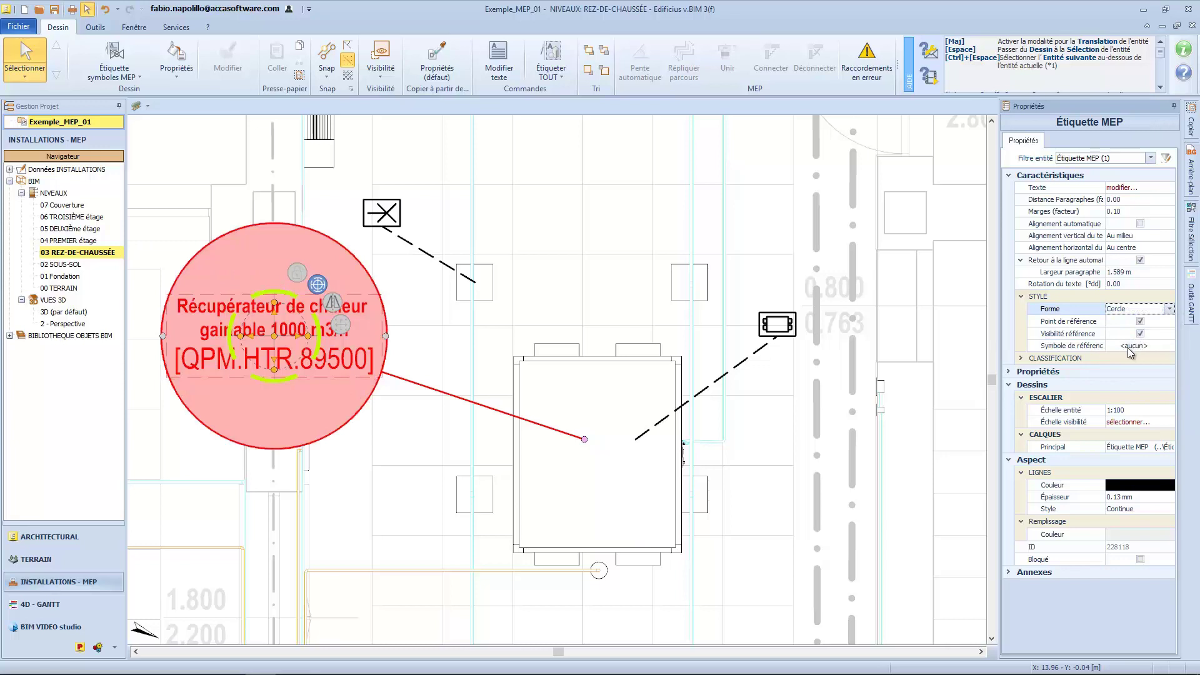
- Set the round label's reference symbol to Flèche Pleine and turn off its Visibilité référence
{"action": "left_click", "coordinate": [689, 282]}
{"action": "left_click", "coordinate": [284, 370]}
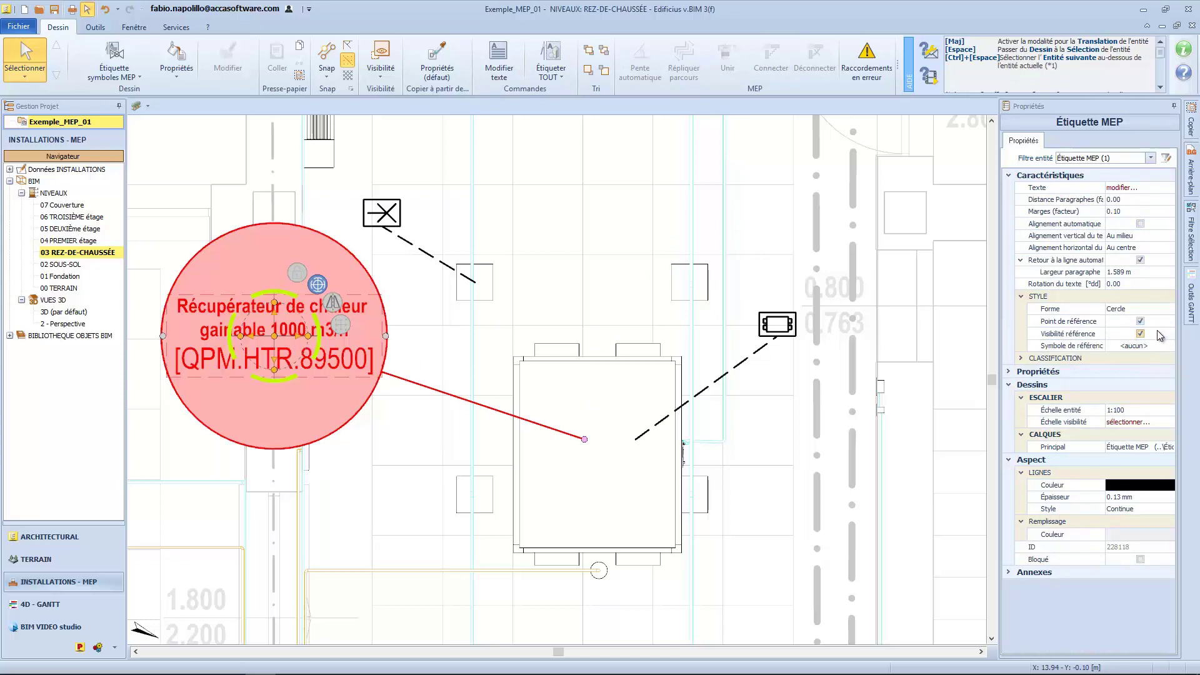
{"action": "left_click", "coordinate": [1140, 346]}
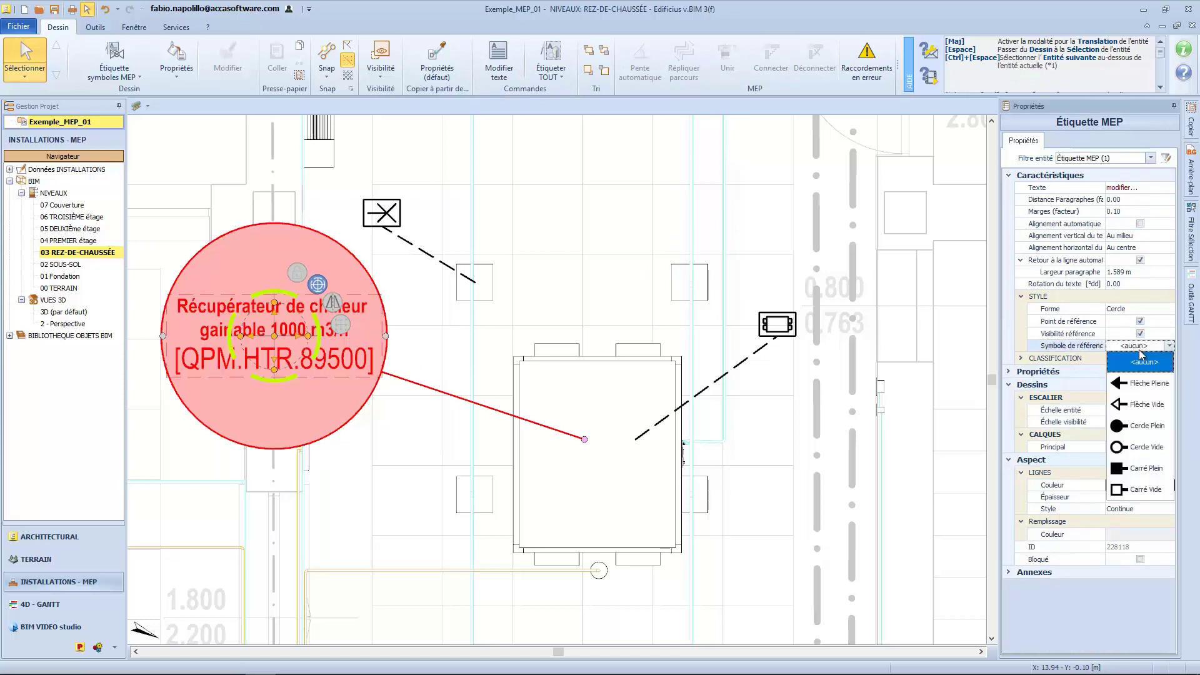
{"action": "left_click", "coordinate": [1127, 383]}
{"action": "left_click", "coordinate": [617, 470]}
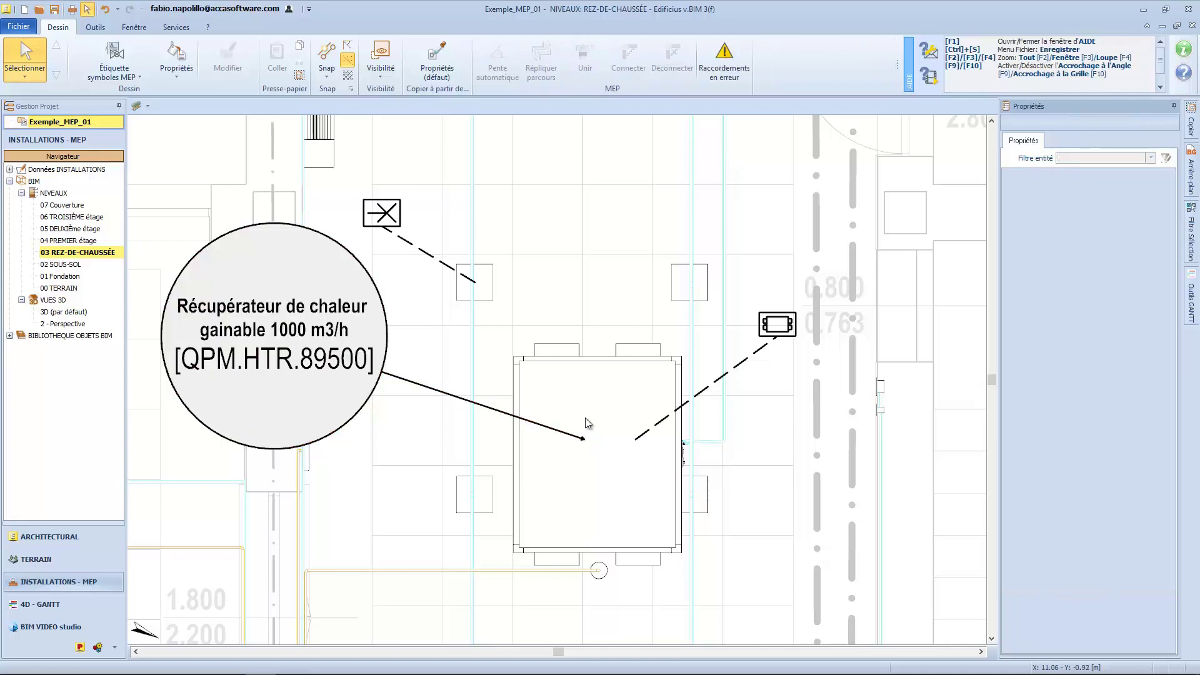
{"action": "left_click", "coordinate": [329, 372]}
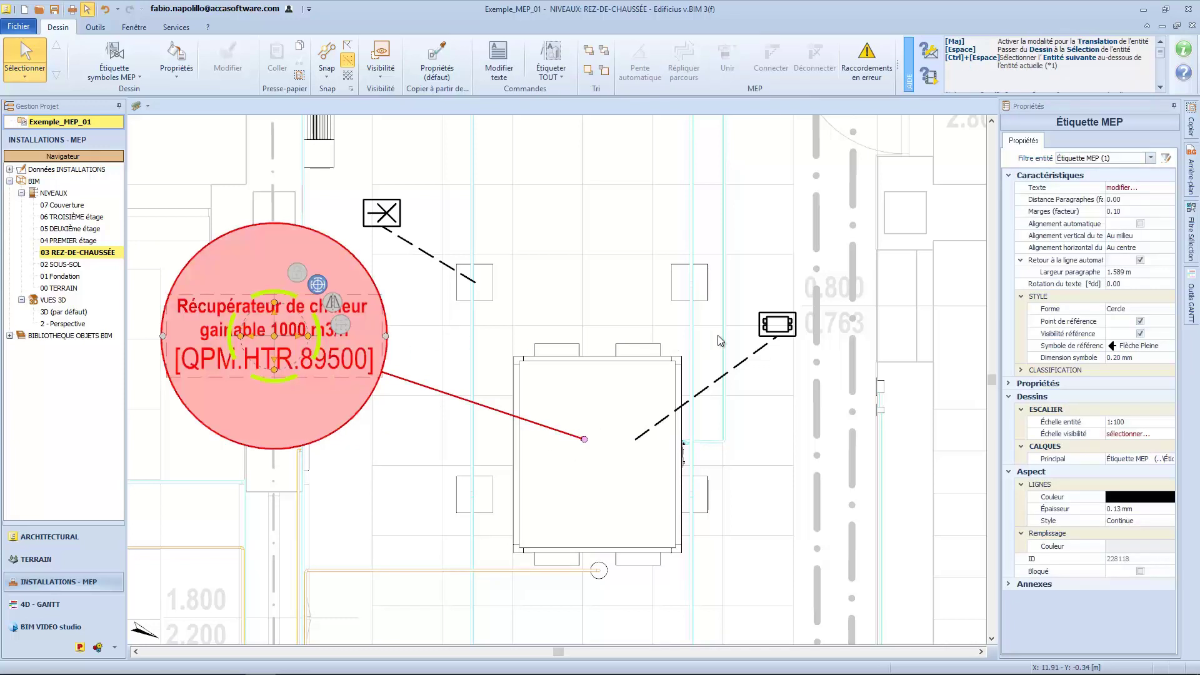
{"action": "left_click", "coordinate": [1140, 333]}
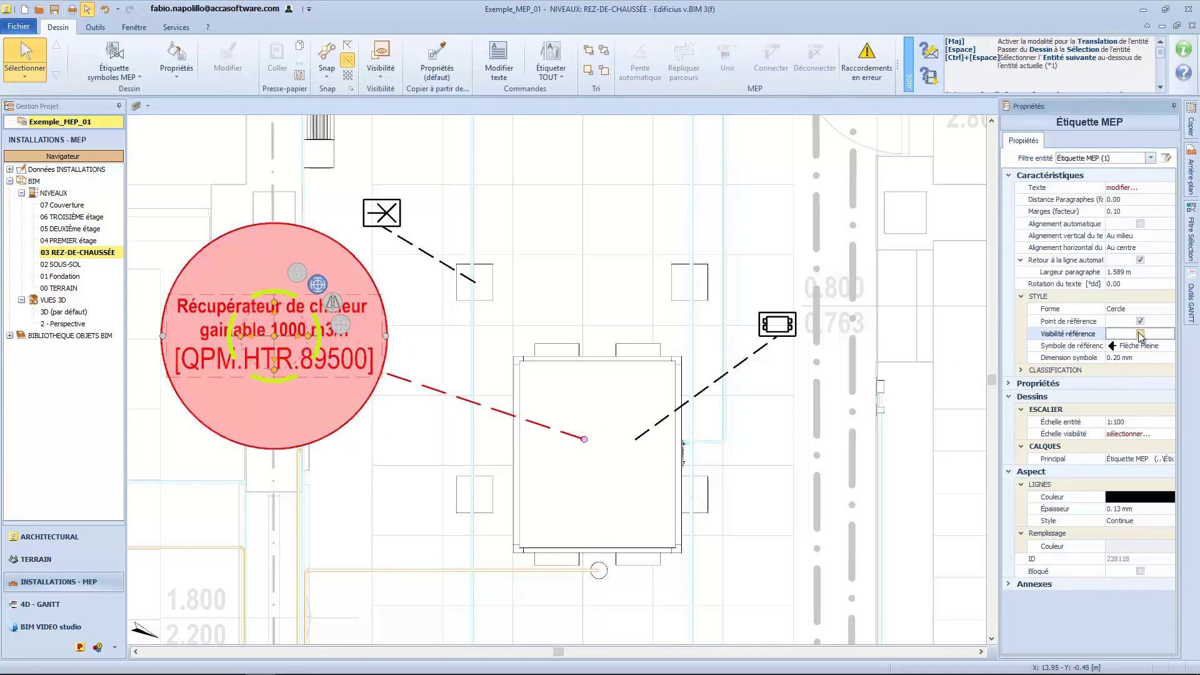
- Turn off Visibilité référence for the heat recovery unit's symbol label
{"action": "left_click", "coordinate": [550, 481]}
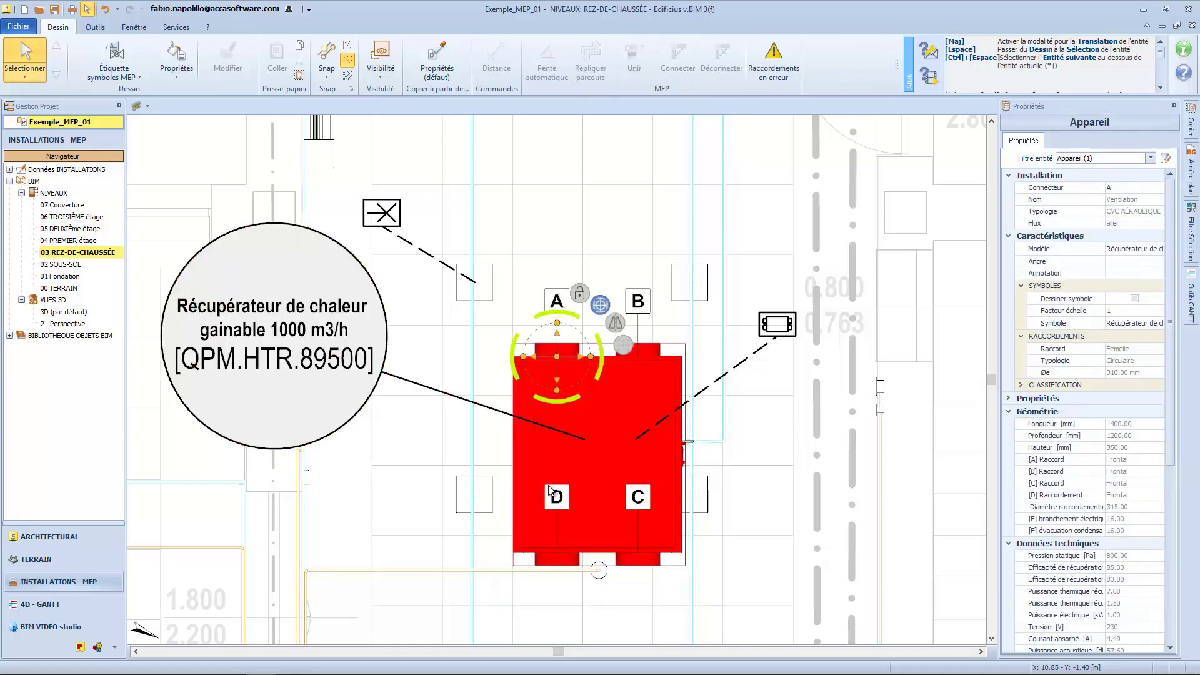
{"action": "left_click", "coordinate": [678, 411]}
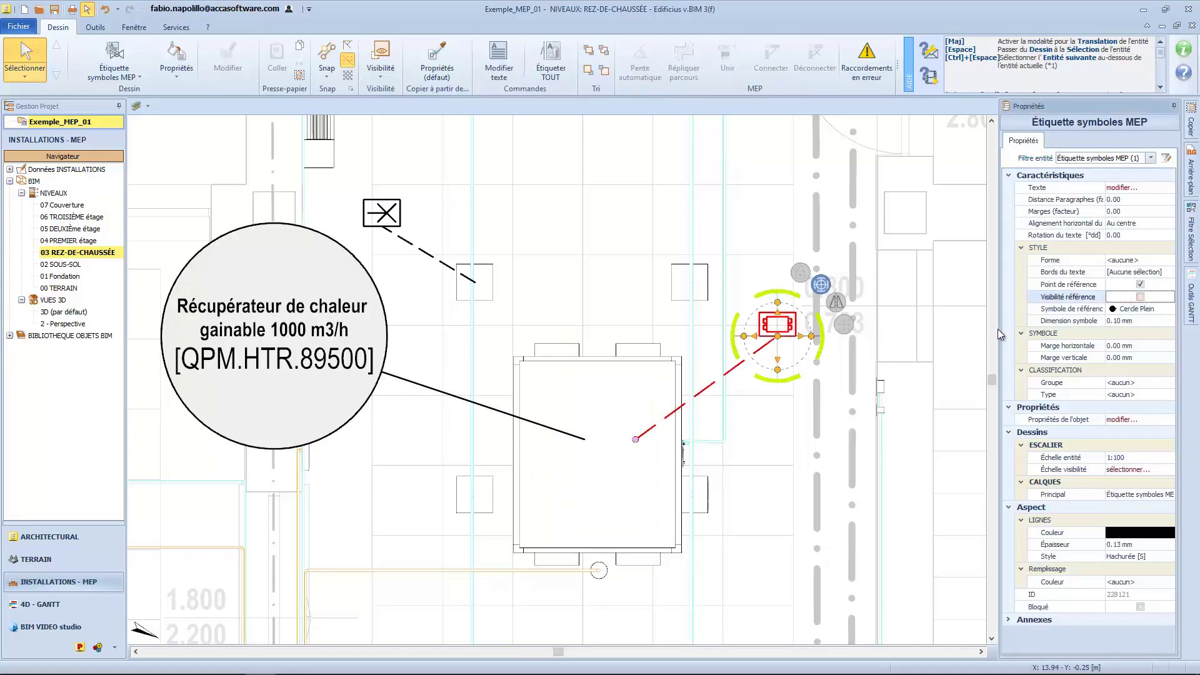
{"action": "left_click", "coordinate": [664, 350]}
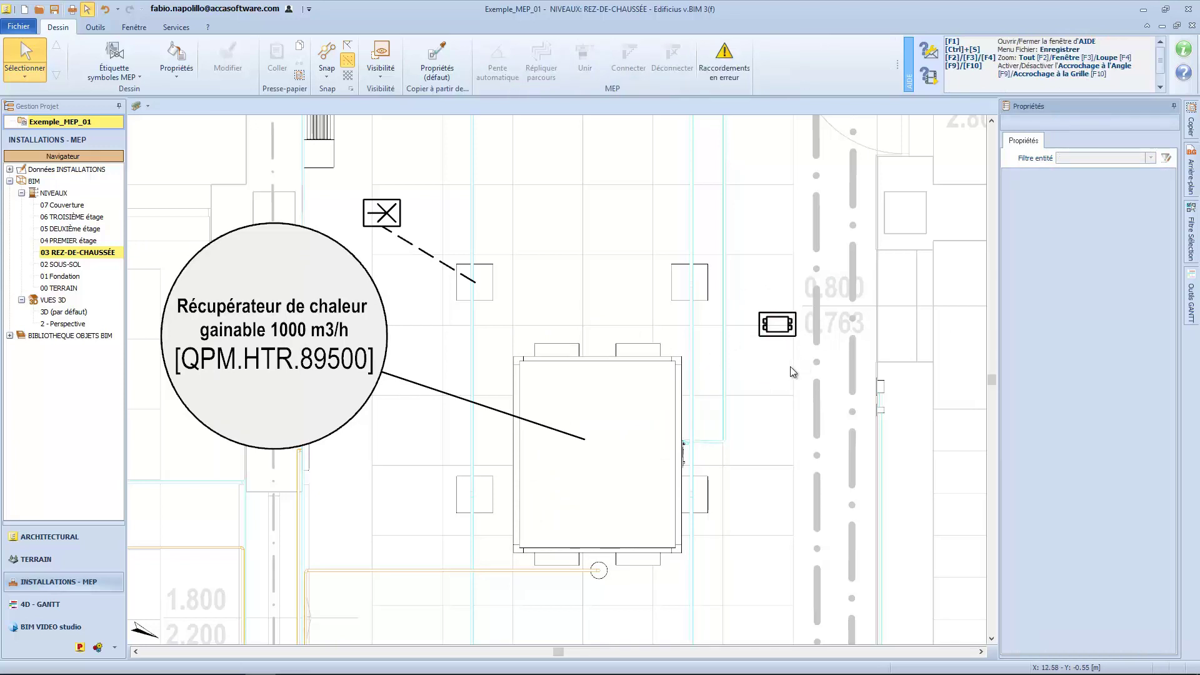
- Turn off Point de référence for the heat recovery unit's round text label and its symbol label
{"action": "left_click", "coordinate": [346, 333]}
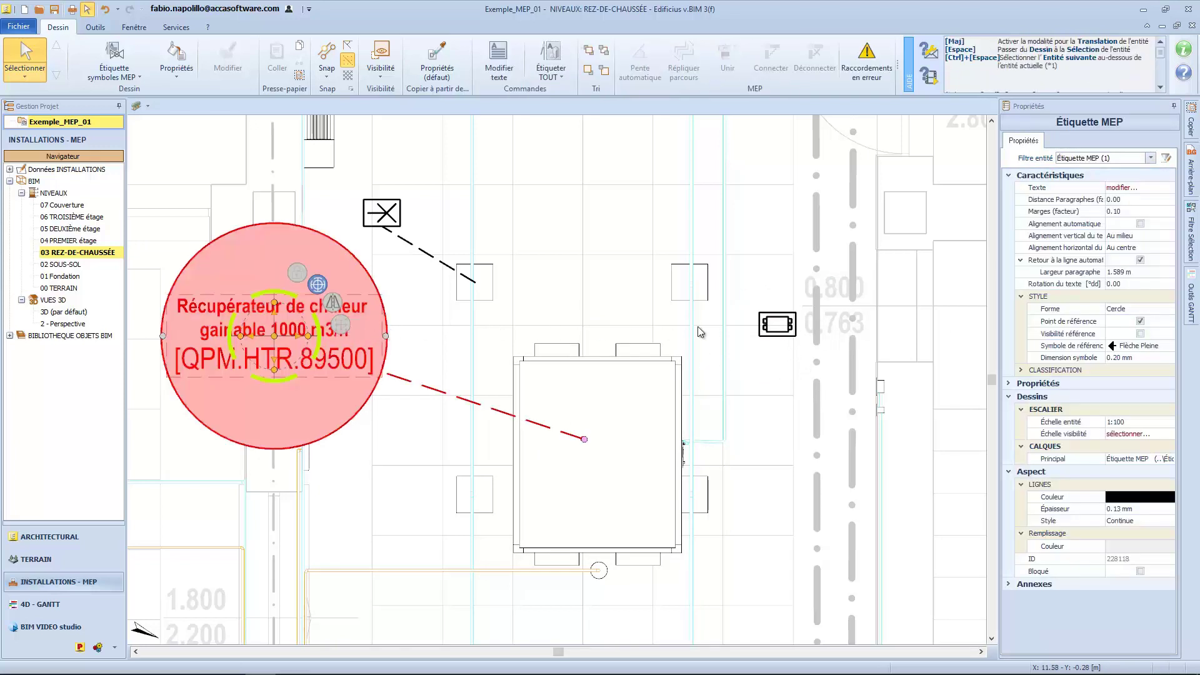
{"action": "left_click", "coordinate": [1140, 321]}
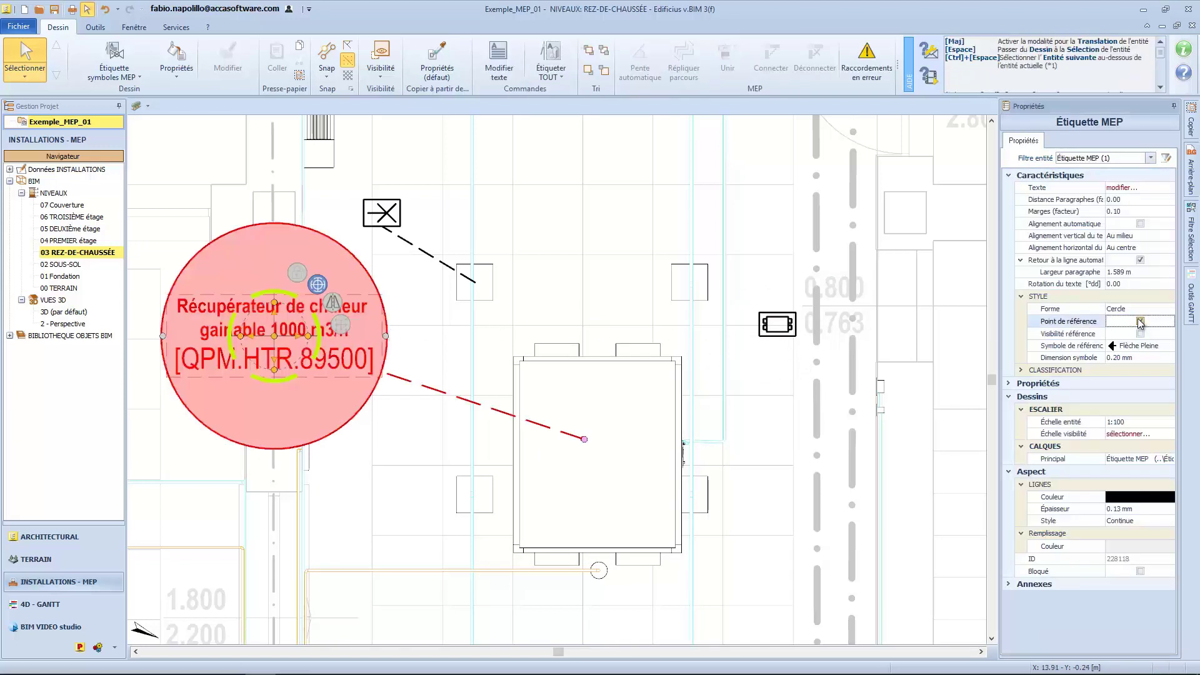
{"action": "left_click", "coordinate": [761, 330]}
{"action": "left_click", "coordinate": [1140, 284]}
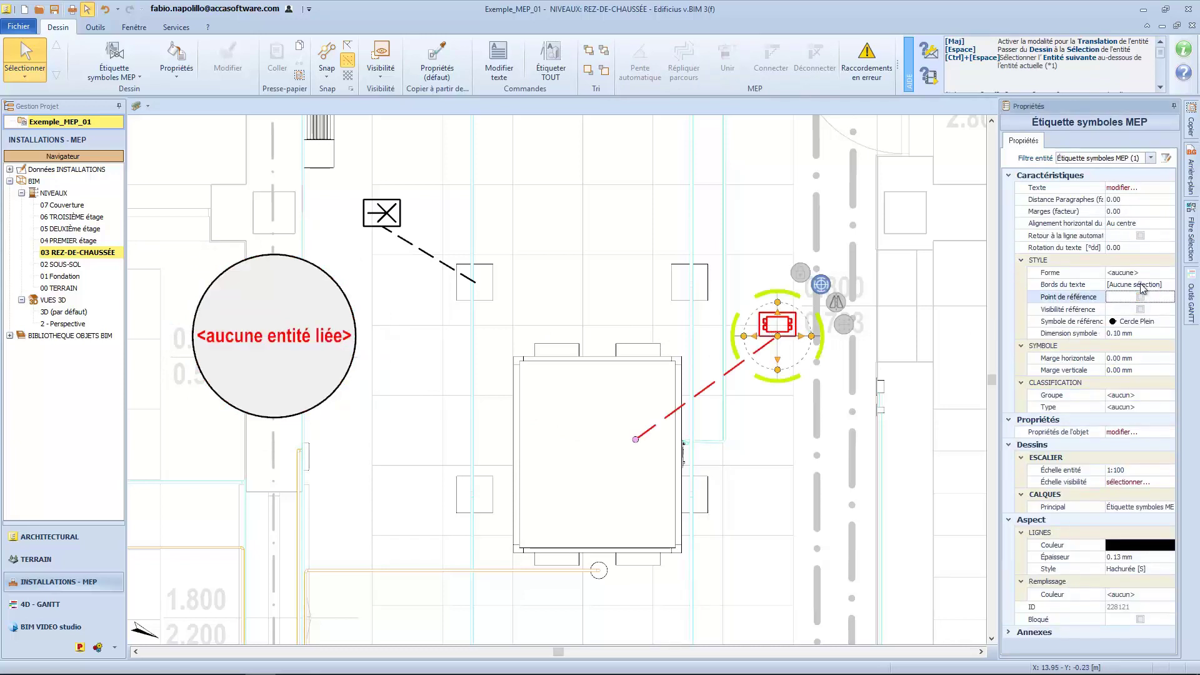
{"action": "left_click", "coordinate": [720, 376]}
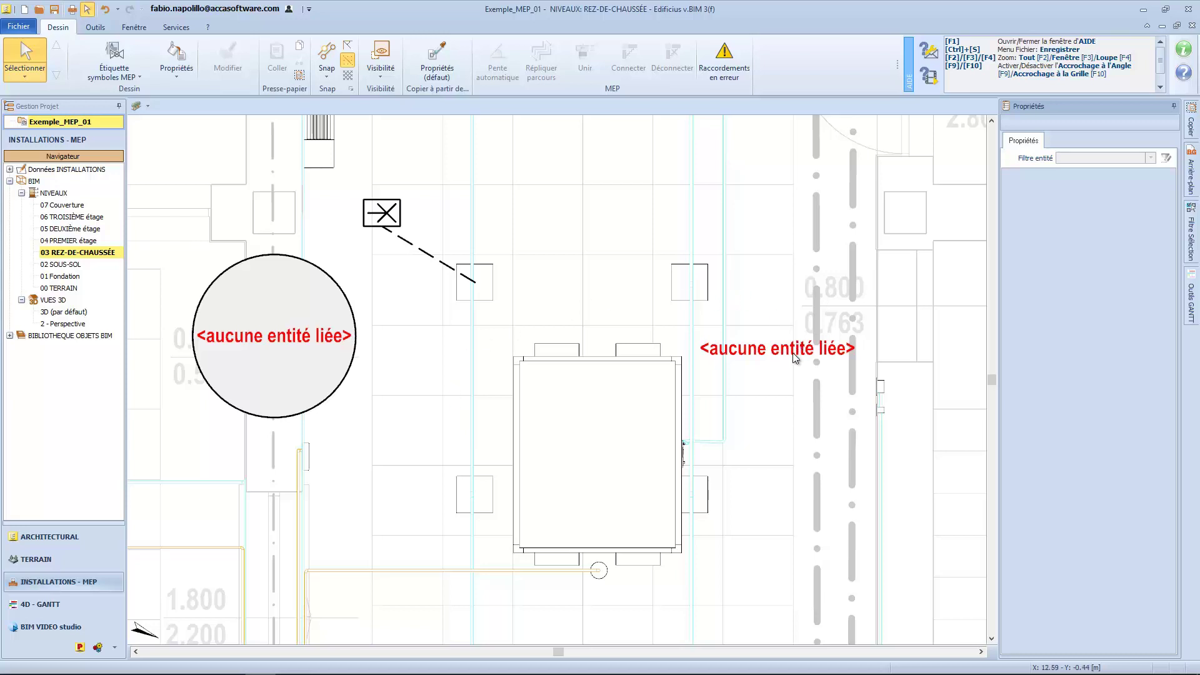
- Turn Point de référence back on for the heat recovery unit's round text label and its symbol label
{"action": "left_click", "coordinate": [205, 379]}
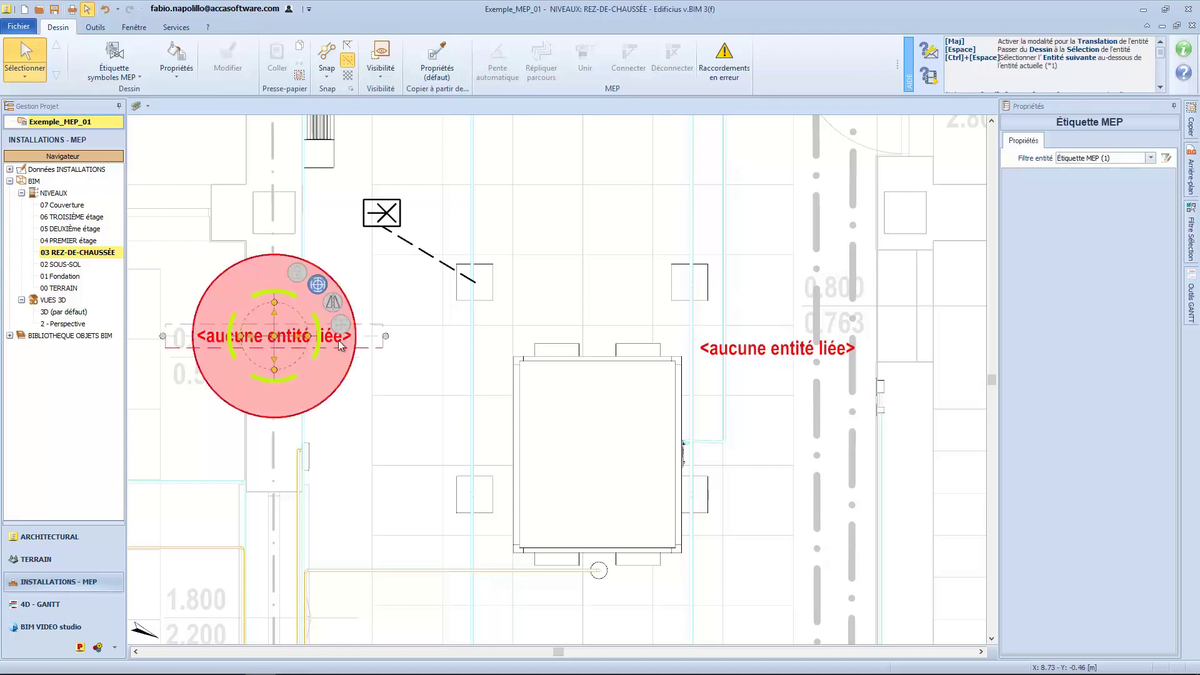
{"action": "left_click", "coordinate": [1140, 321]}
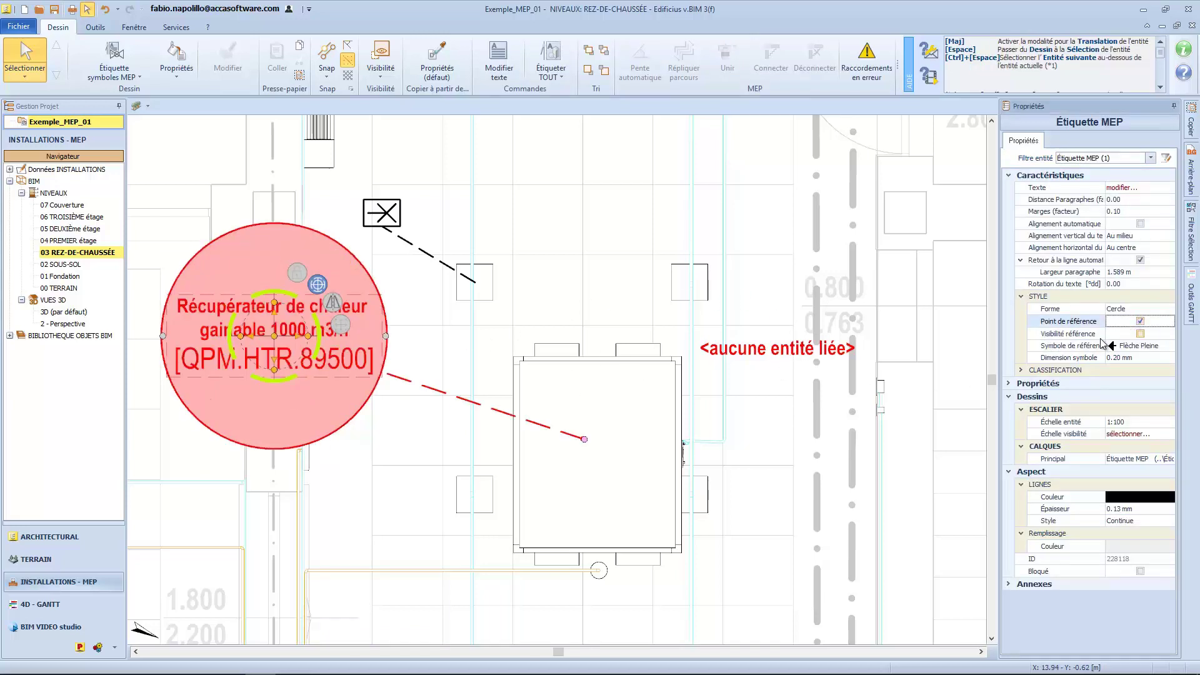
{"action": "left_click", "coordinate": [781, 357]}
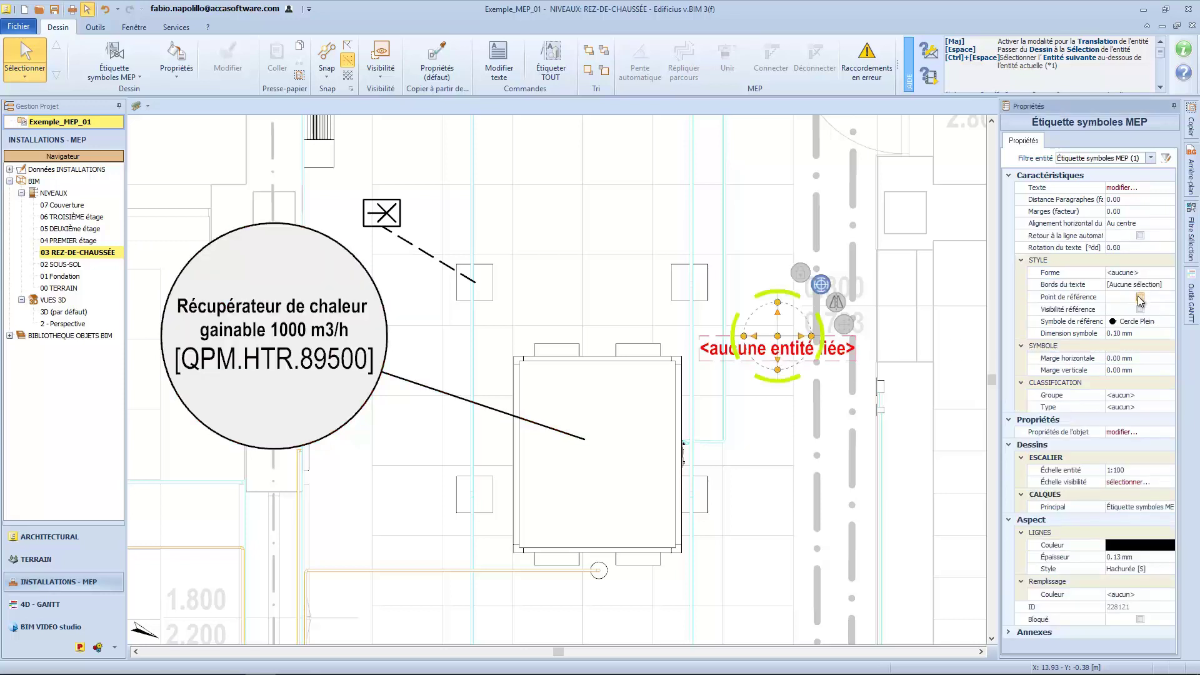
{"action": "left_click", "coordinate": [1140, 298]}
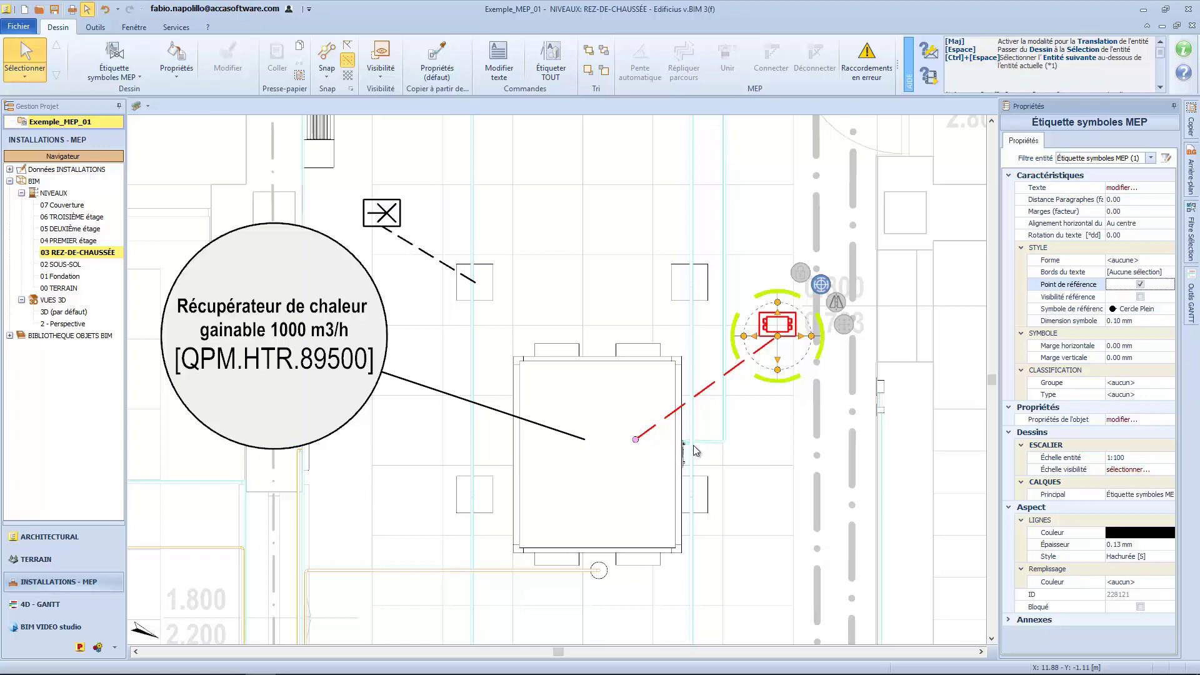
- Switch to the architectural ground-floor view and examine the properties of the heat recovery unit's text and symbol labels in the bureau
{"action": "left_click", "coordinate": [44, 537]}
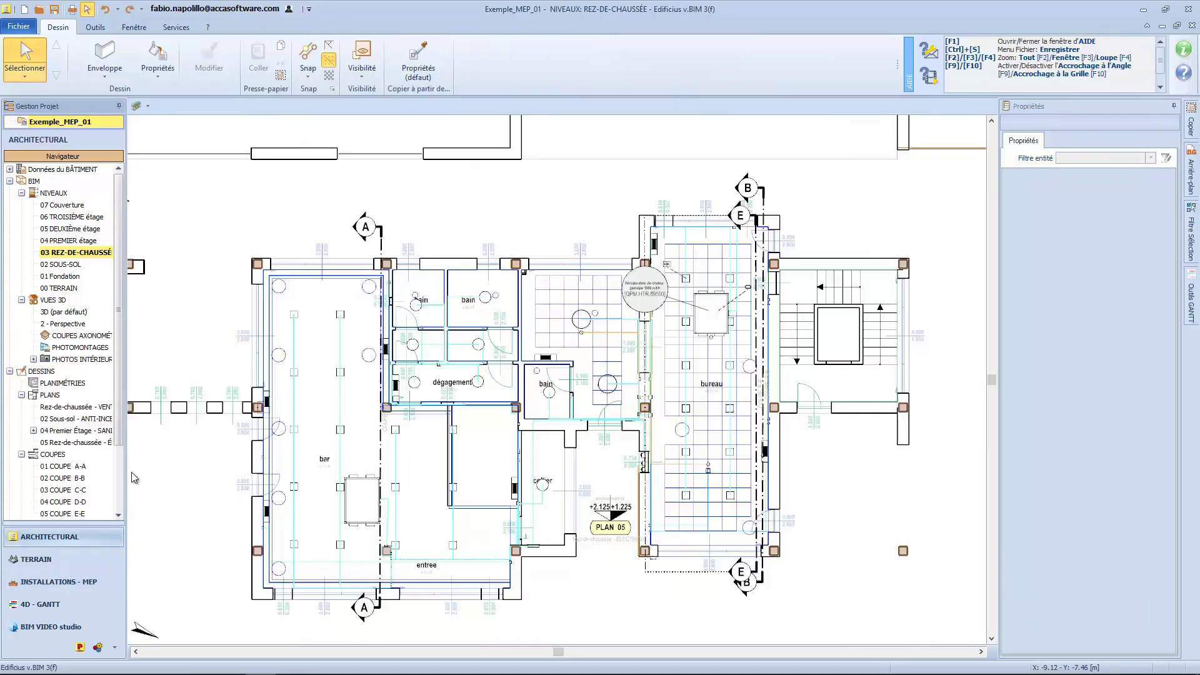
{"action": "scroll", "coordinate": [758, 315], "scroll_direction": "up", "scroll_amount": 5}
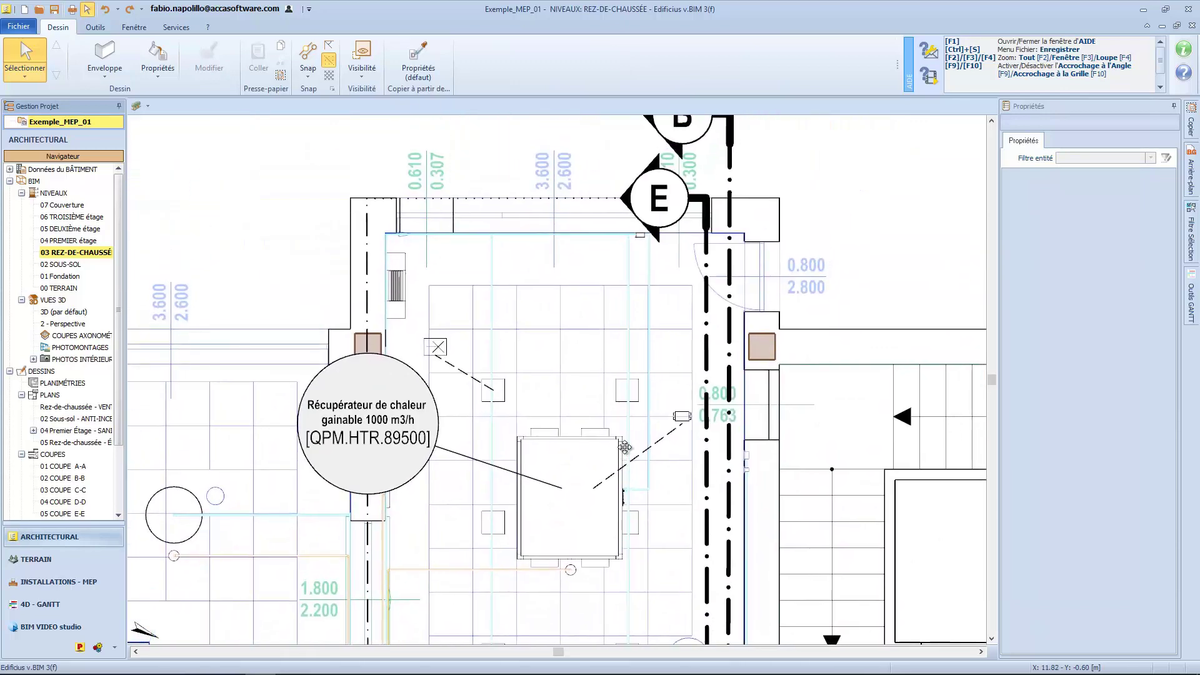
{"action": "left_click", "coordinate": [412, 417]}
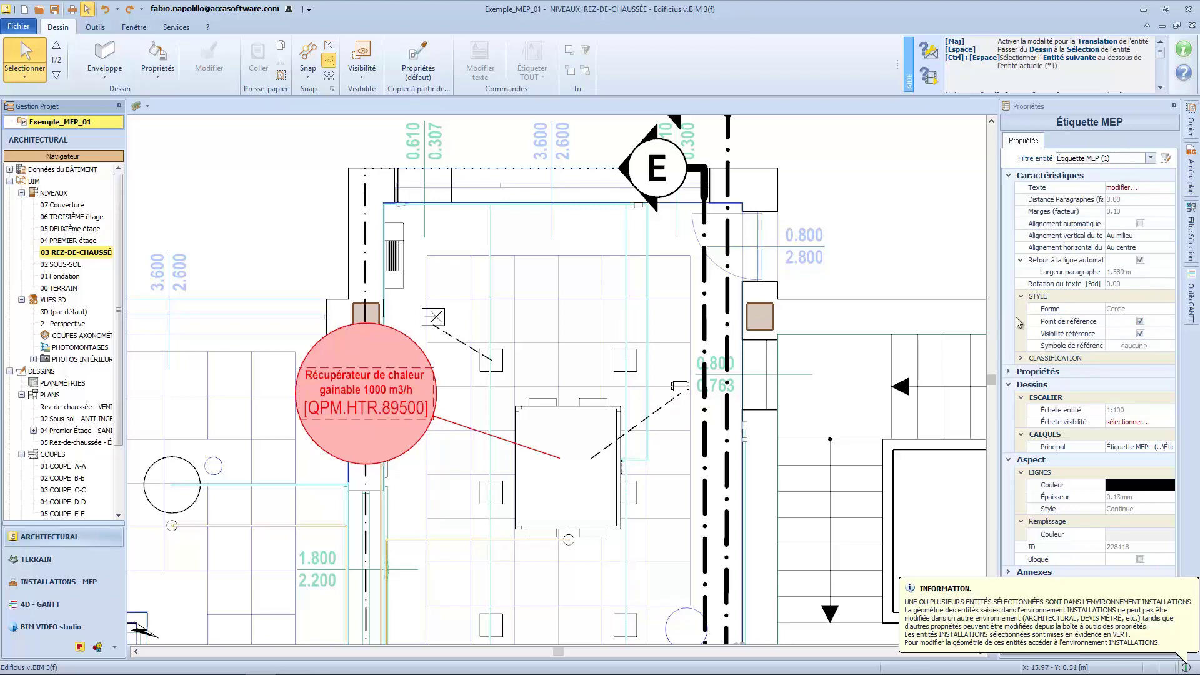
{"action": "left_click", "coordinate": [681, 387]}
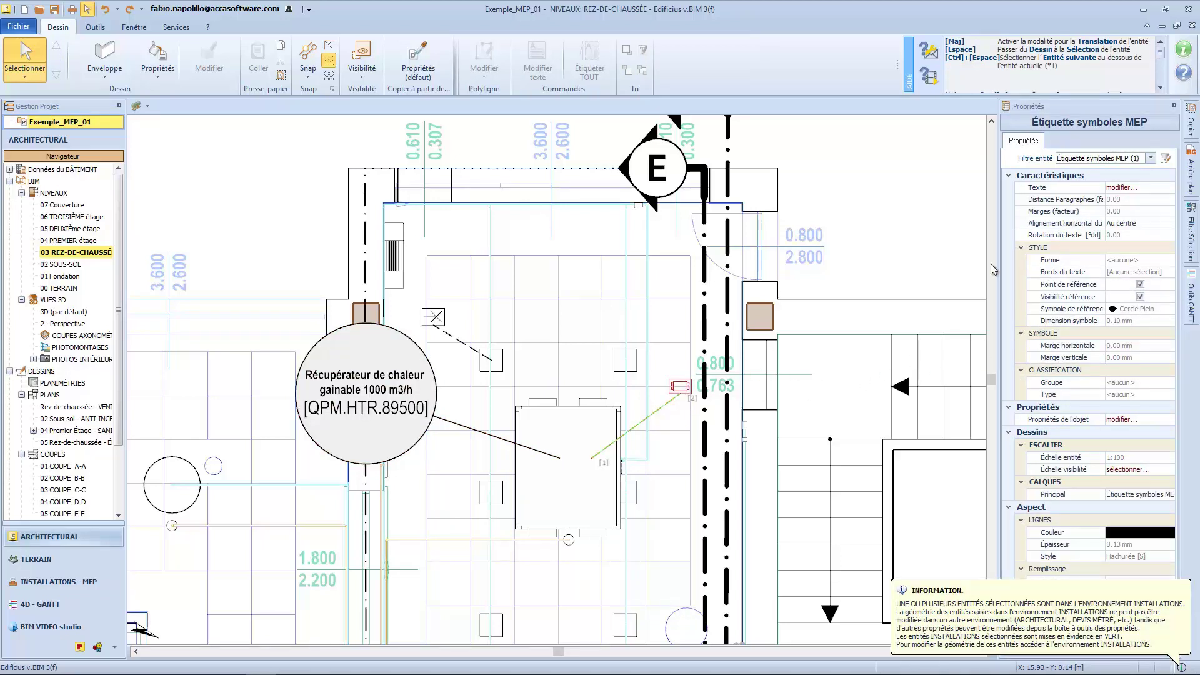
- In the architectural environment, add an MEP label to the bureau's upper-left square ceiling light, widening its paragraph so the text wraps onto fewer lines
{"action": "left_click", "coordinate": [106, 74]}
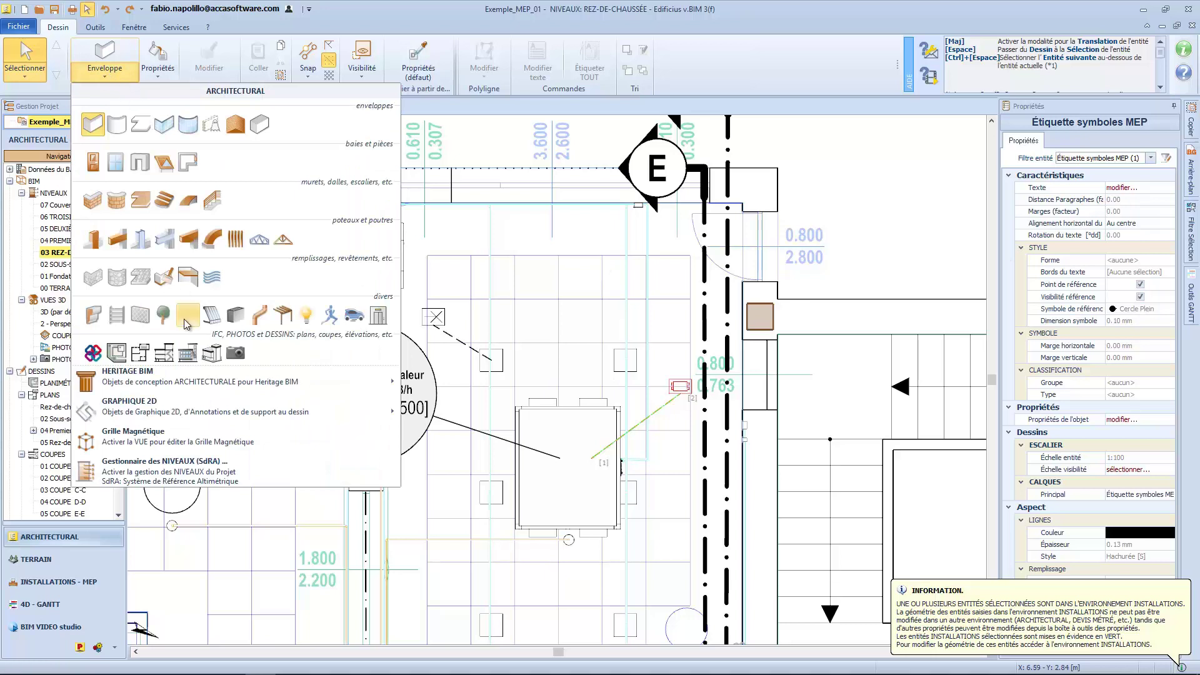
{"action": "mouse_move", "coordinate": [191, 414]}
{"action": "left_click", "coordinate": [564, 613]}
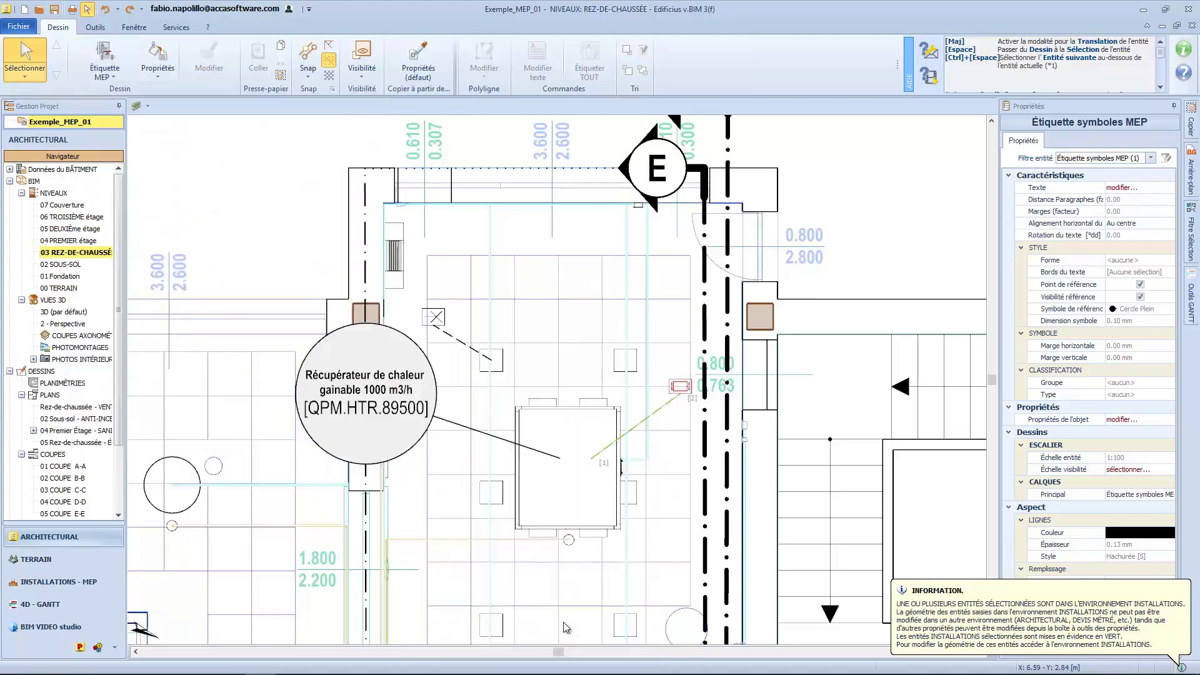
{"action": "left_click", "coordinate": [585, 273]}
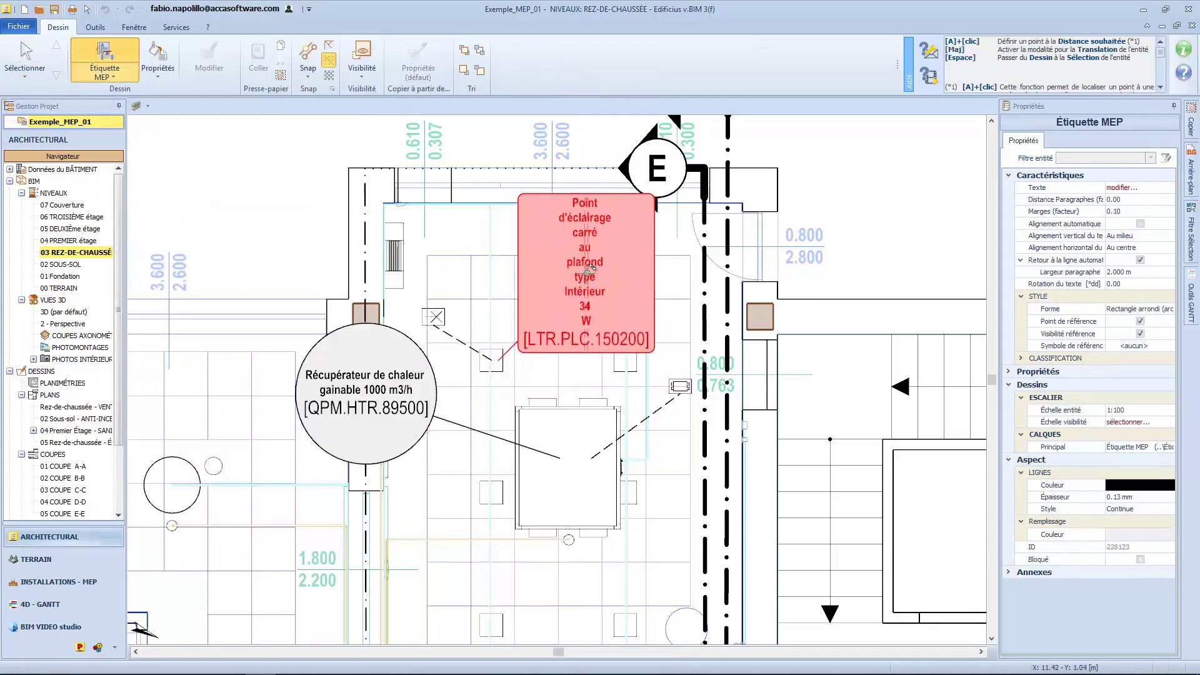
{"action": "left_click", "coordinate": [690, 271]}
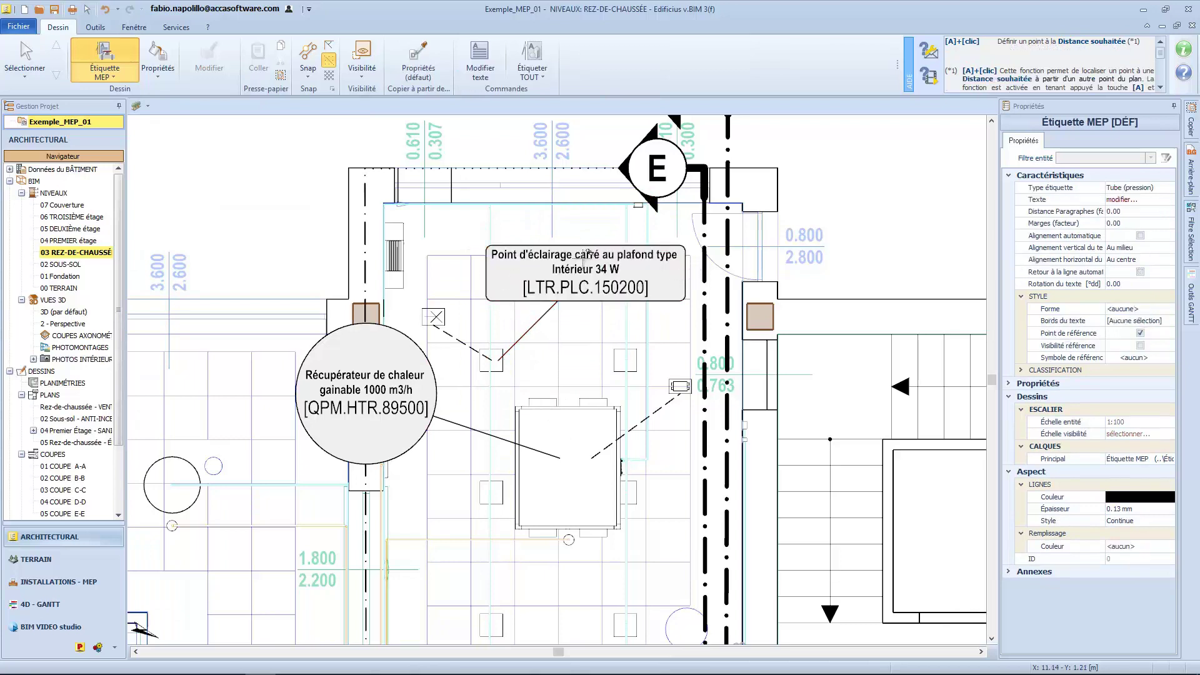
- Return to the MEP installations environment and label the upper circular pendant light in the middle room, with a paragraph width of about 1.5 m
{"action": "left_click", "coordinate": [91, 583]}
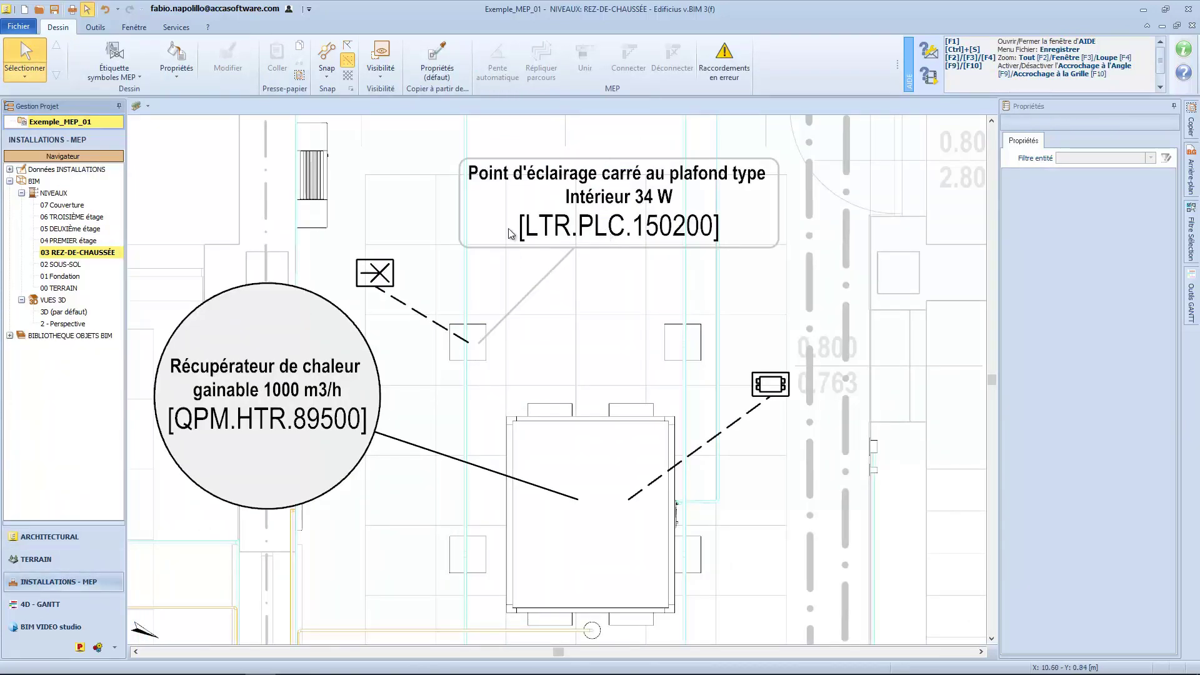
{"action": "key", "text": "F2"}
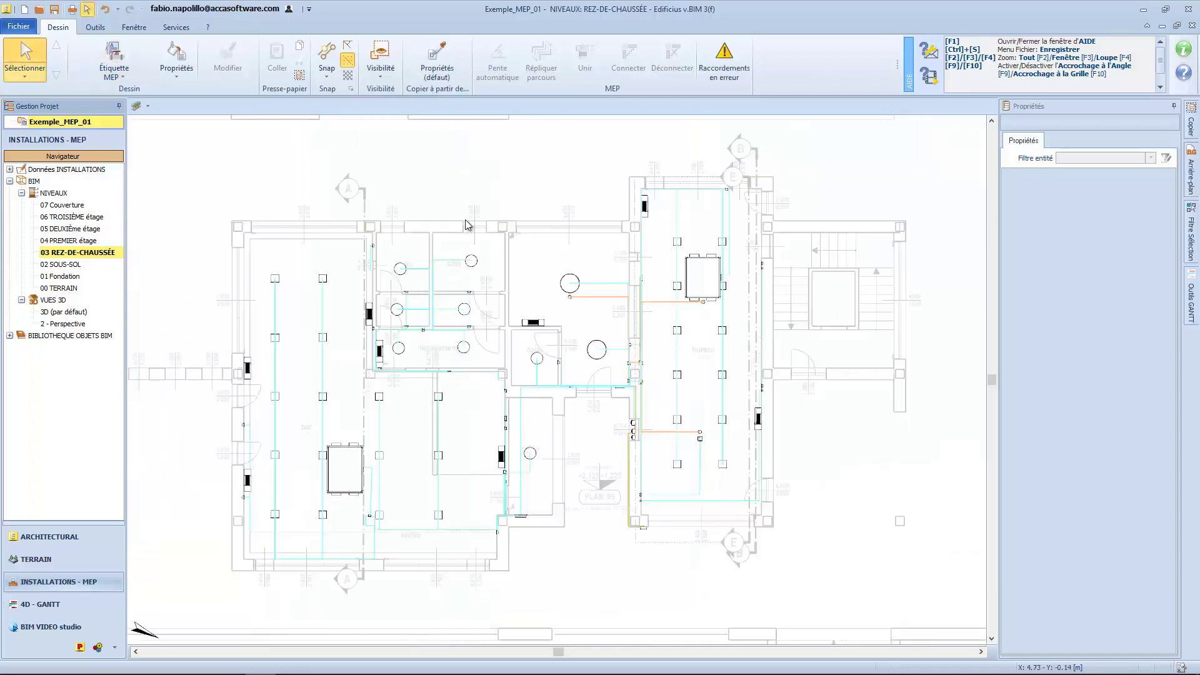
{"action": "left_click", "coordinate": [115, 59]}
{"action": "scroll", "coordinate": [570, 283], "scroll_direction": "up", "scroll_amount": 5}
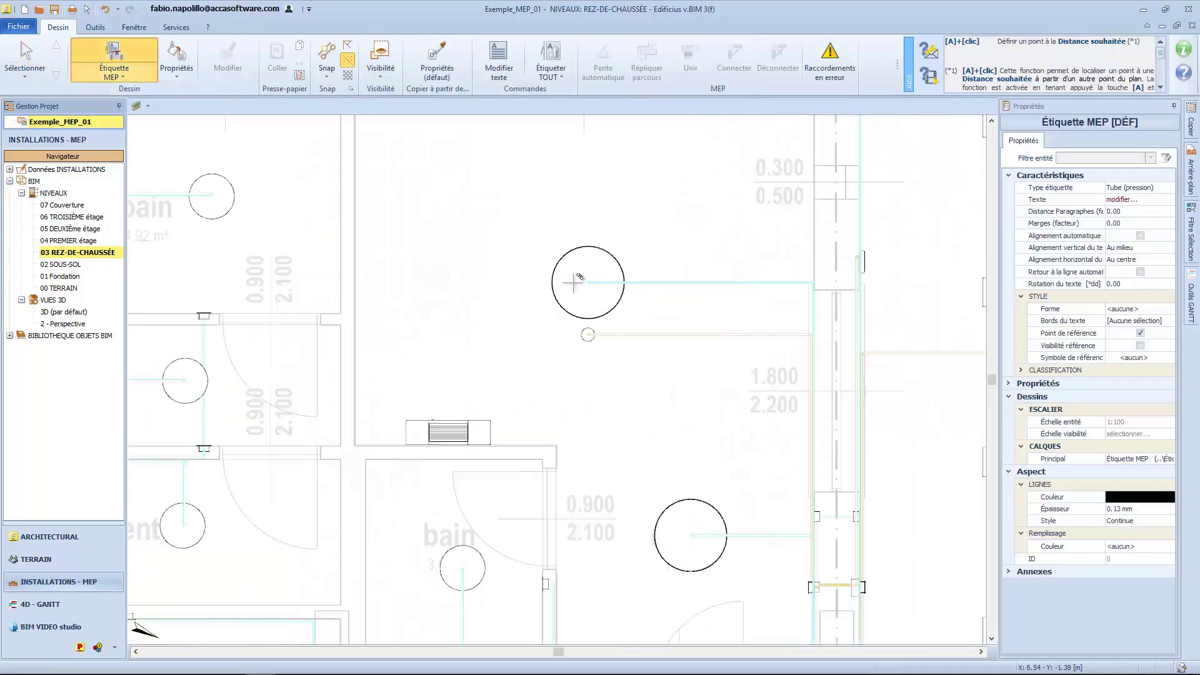
{"action": "left_click", "coordinate": [583, 282]}
{"action": "left_click", "coordinate": [319, 261]}
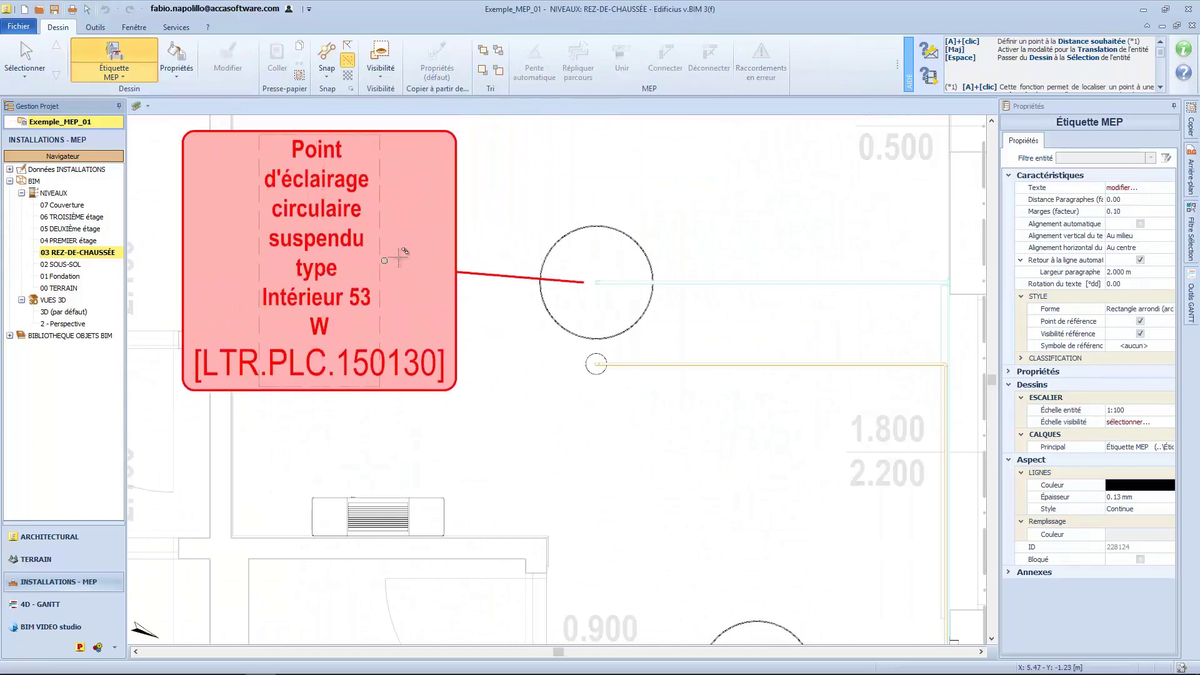
{"action": "left_click", "coordinate": [448, 260]}
- Add an MEP label to the horizontal run connected to the circular pendant light, placing the text above the run
{"action": "middle_click_drag", "start_coordinate": [621, 269], "coordinate": [592, 319]}
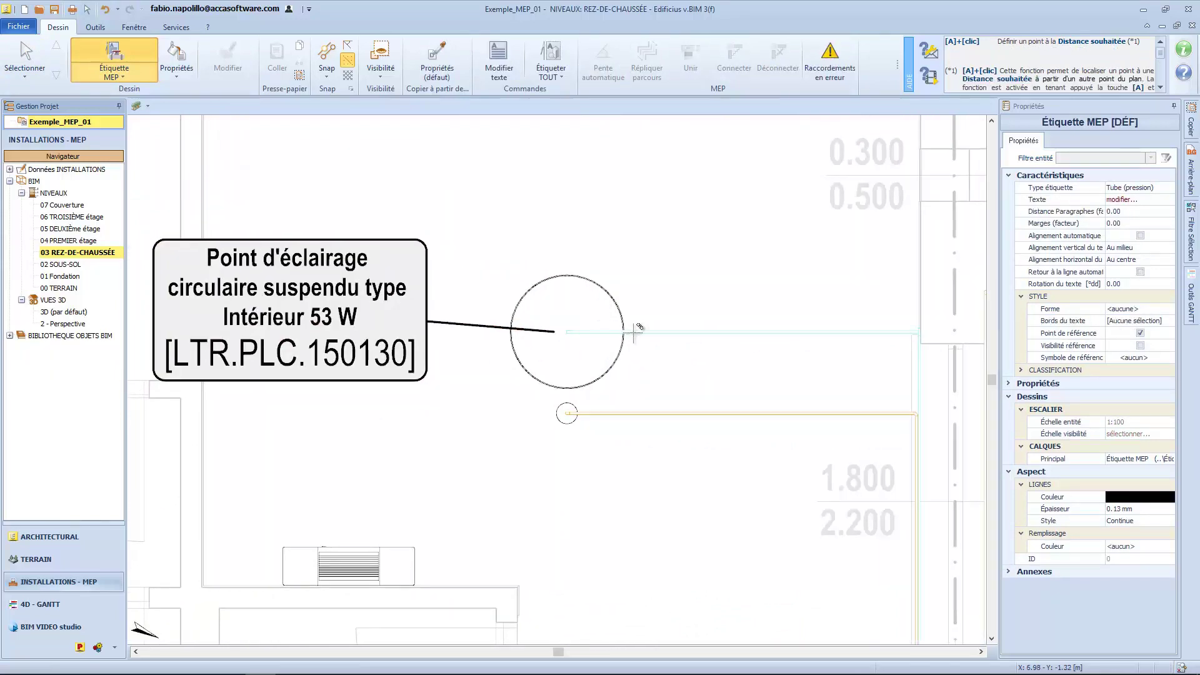
{"action": "left_click", "coordinate": [753, 332]}
{"action": "left_click", "coordinate": [729, 194]}
{"action": "scroll", "coordinate": [647, 248], "scroll_direction": "down", "scroll_amount": 2}
{"action": "middle_click_drag", "start_coordinate": [624, 279], "coordinate": [679, 388]}
{"action": "left_click", "coordinate": [24, 64]}
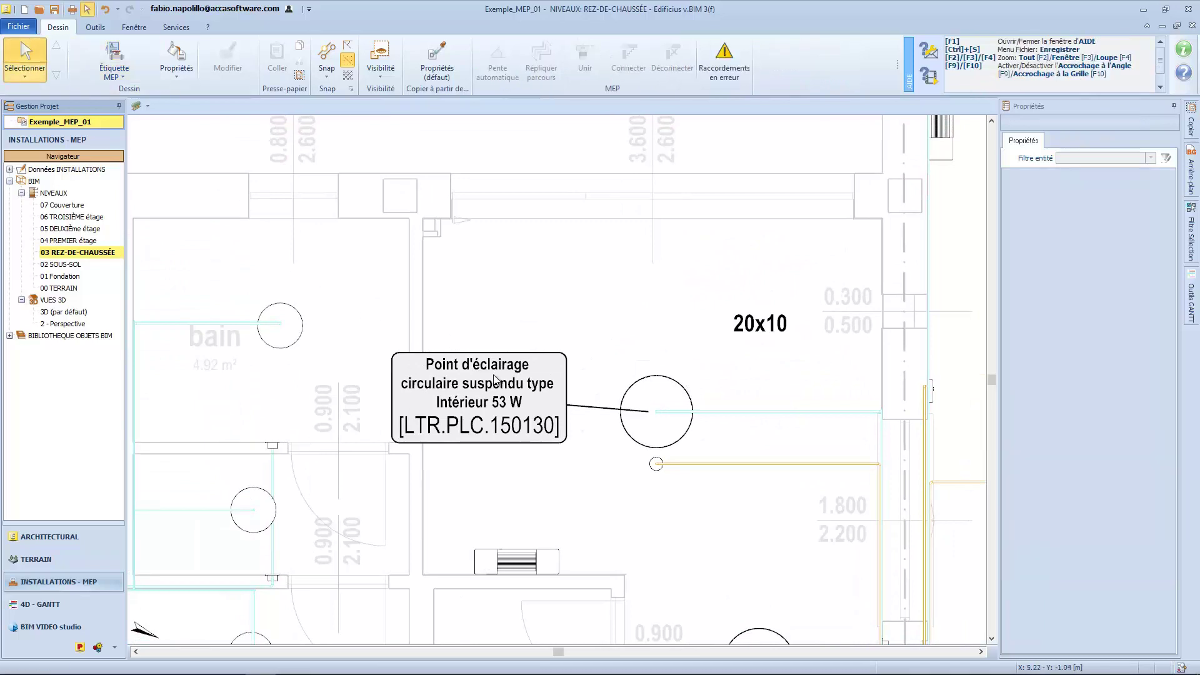
- In the circular light's label text, add the Installation variable $MEP_CAR_001$ on a new line of paragraph 1, below $MEP_CAR_002$
{"action": "left_click", "coordinate": [487, 368]}
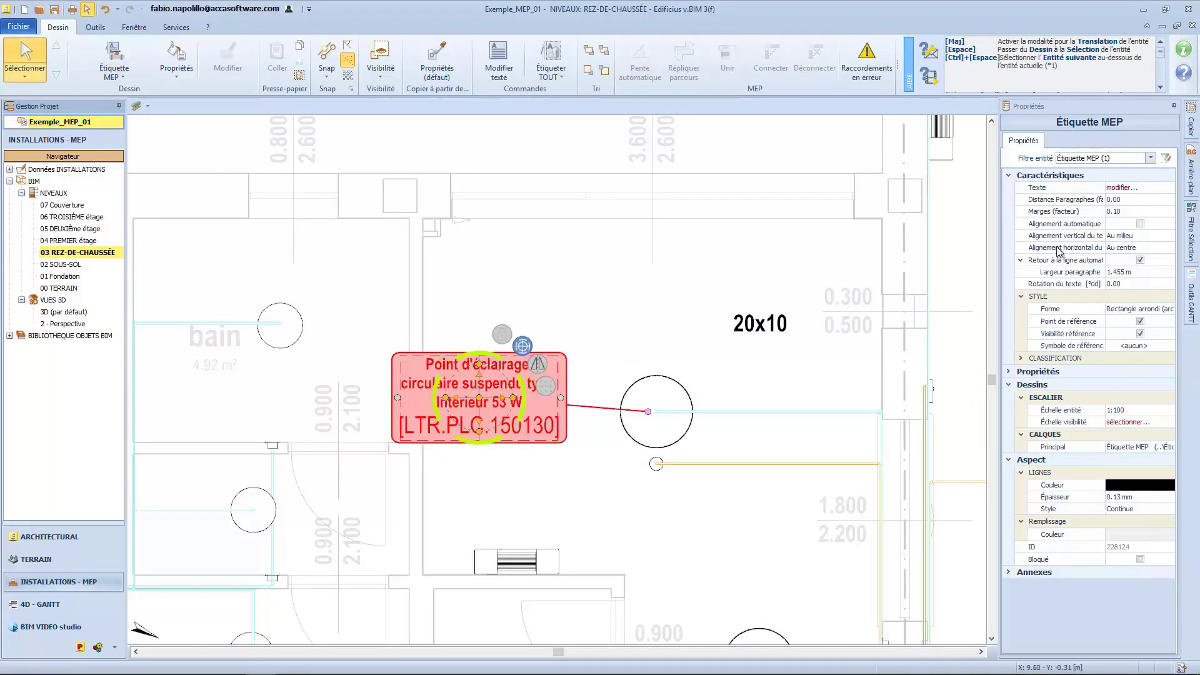
{"action": "left_click", "coordinate": [1134, 187]}
{"action": "left_click", "coordinate": [1168, 188]}
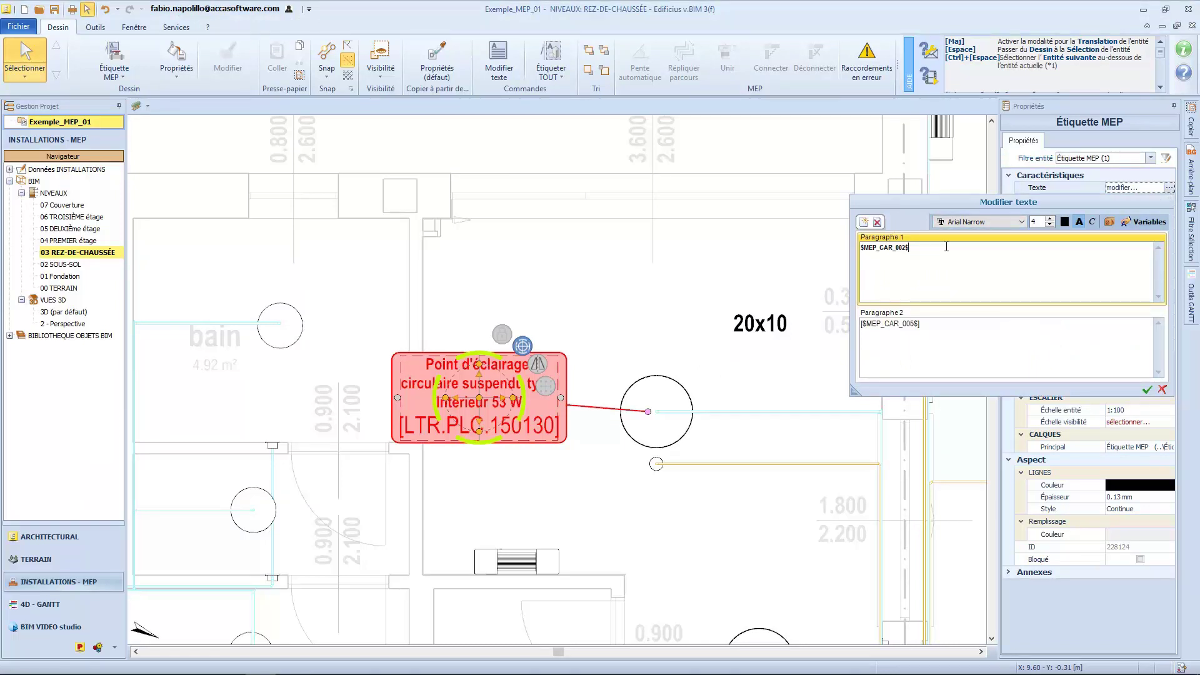
{"action": "left_click", "coordinate": [1145, 221]}
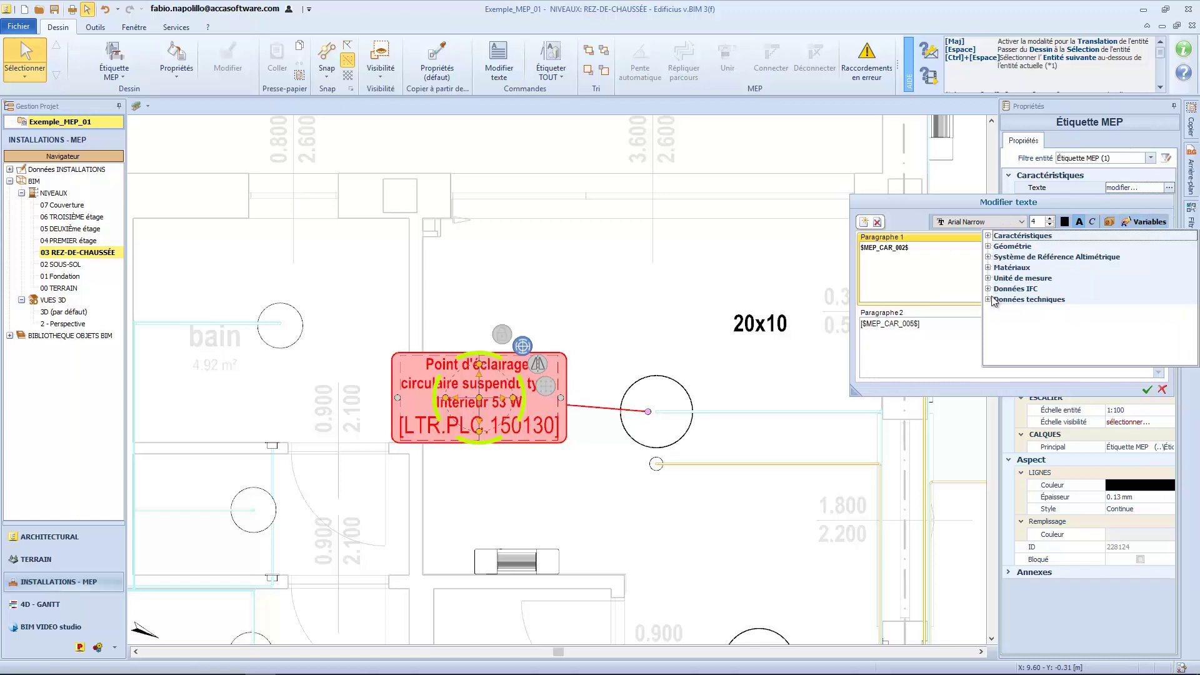
{"action": "left_click", "coordinate": [989, 237]}
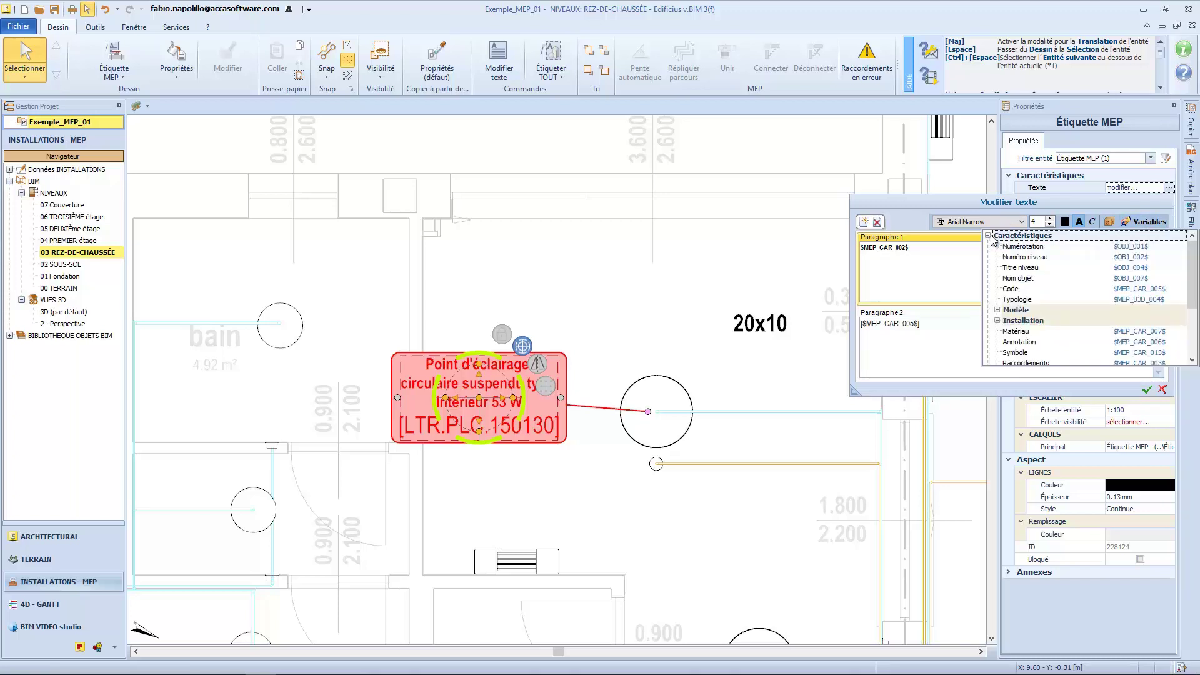
{"action": "left_click", "coordinate": [998, 321]}
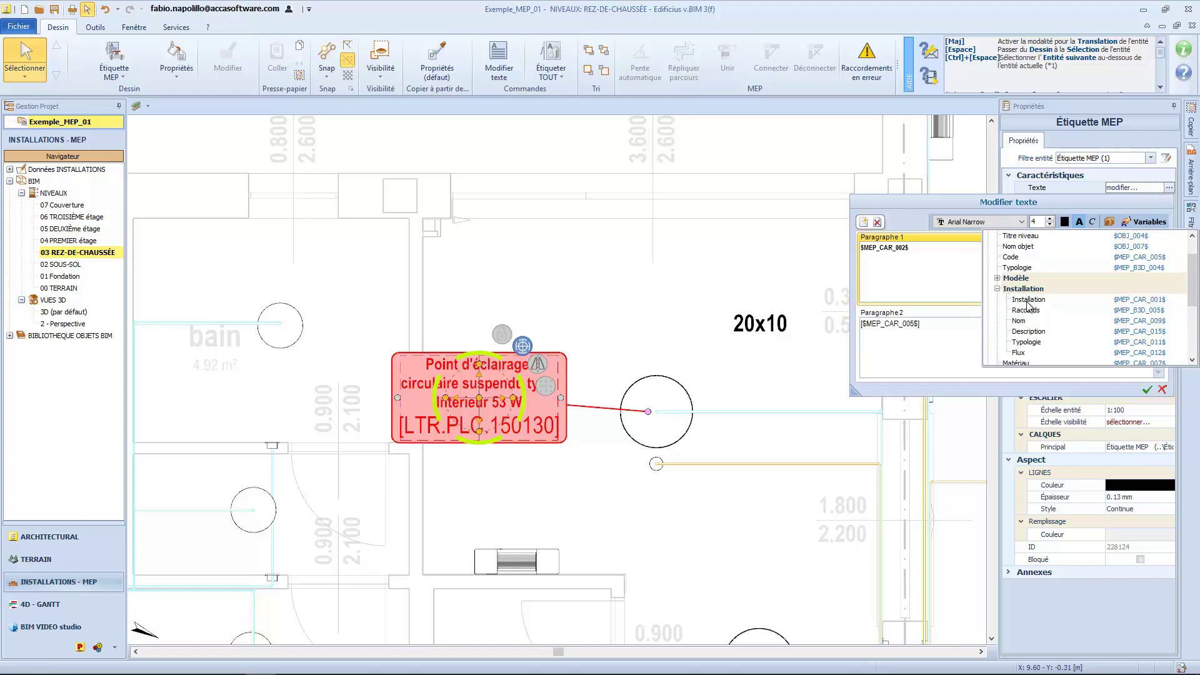
{"action": "left_click", "coordinate": [1027, 300]}
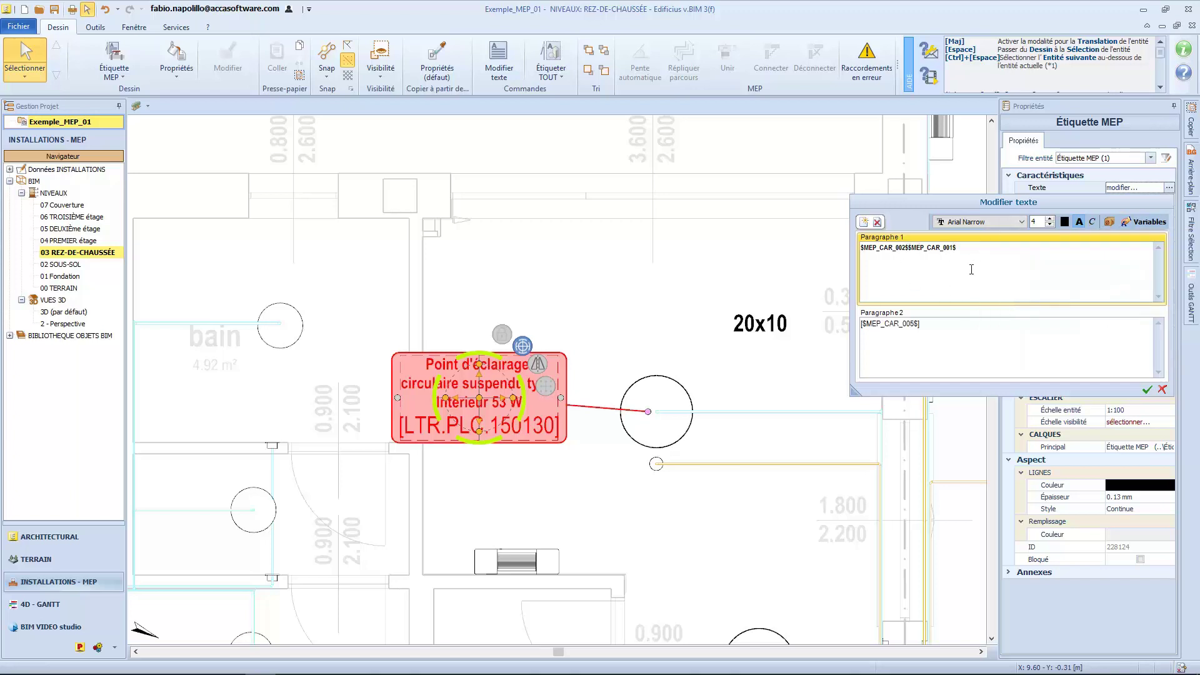
{"action": "key", "text": "Return"}
- Set both lines of paragraph 1 to text size 3 and cyan colour
{"action": "left_click_drag", "start_coordinate": [950, 271], "coordinate": [860, 245]}
{"action": "left_click", "coordinate": [1050, 225]}
{"action": "left_click", "coordinate": [1064, 222]}
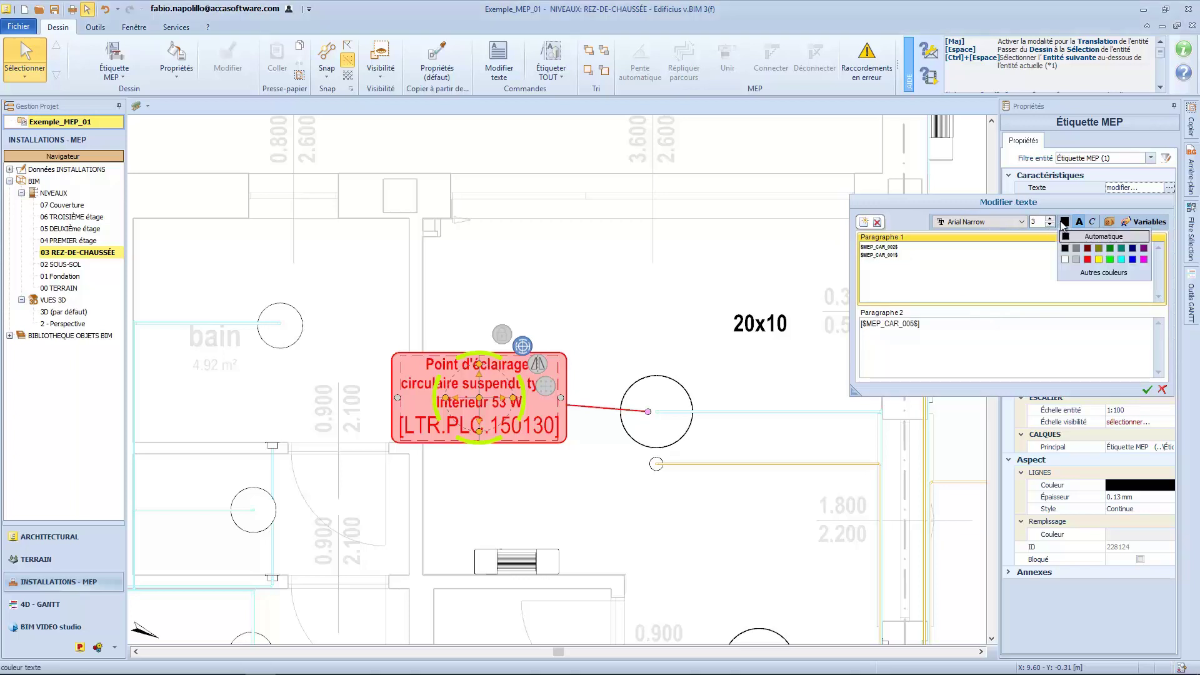
{"action": "left_click", "coordinate": [1094, 259]}
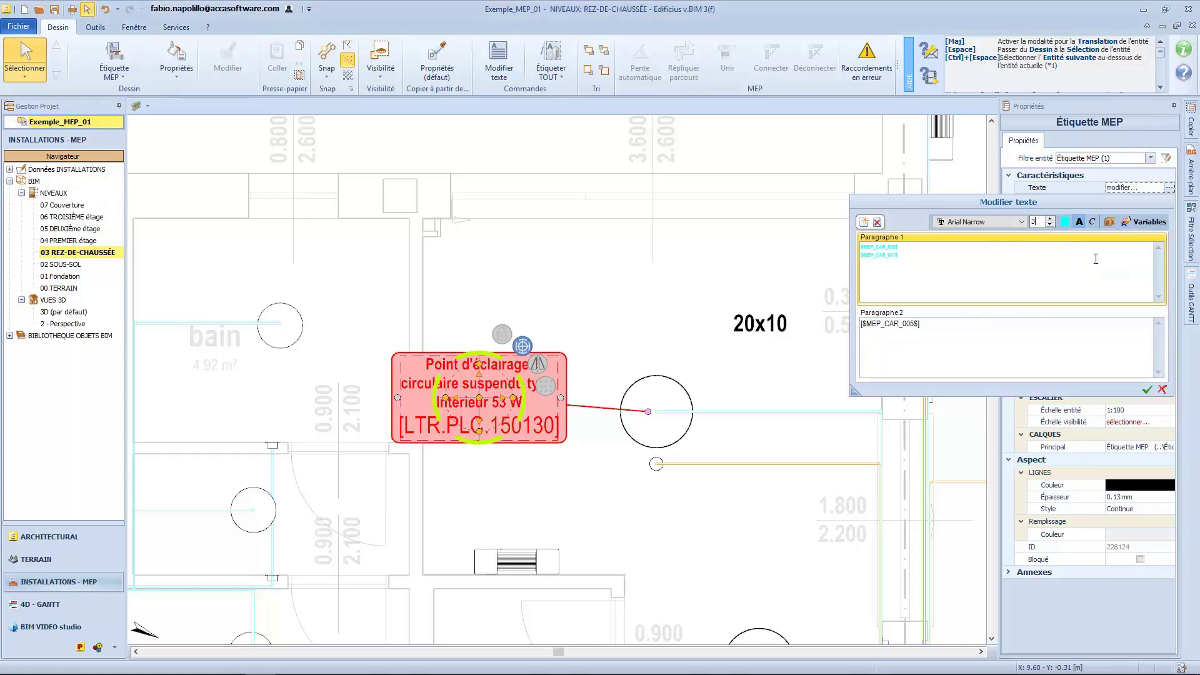
- Add a third paragraph containing the variable $MEP_B3D_001$ to the circular light's label and widen its paragraphs to about 2.35 m
{"action": "left_click", "coordinate": [863, 223]}
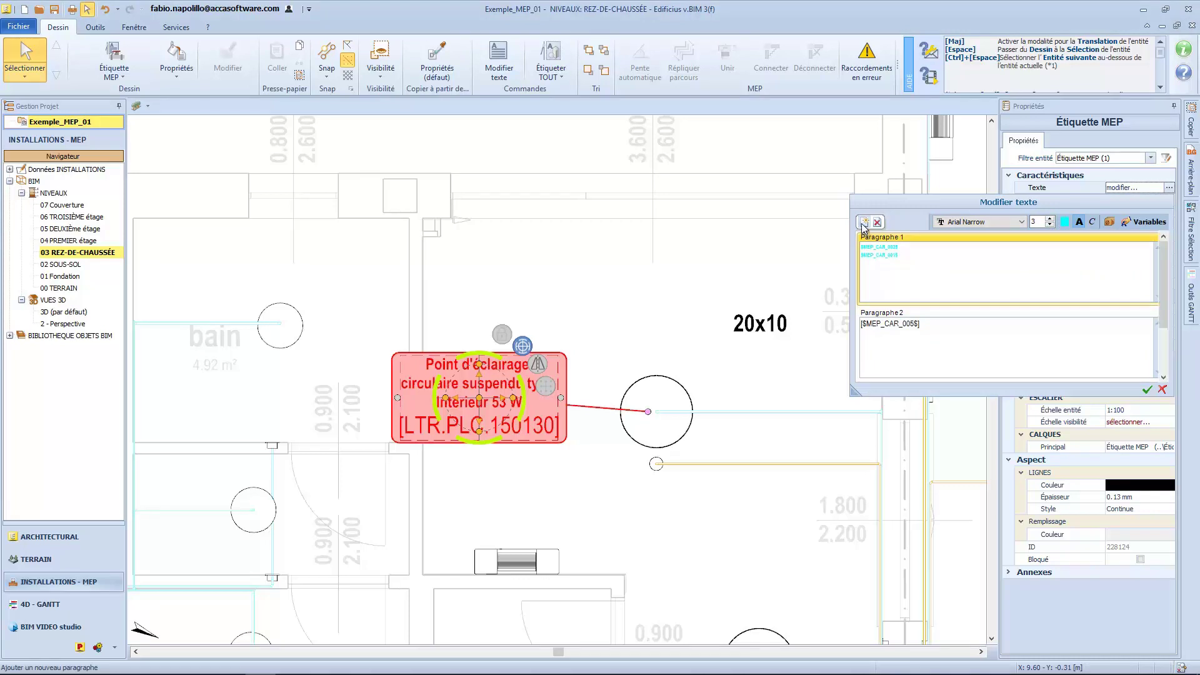
{"action": "left_click", "coordinate": [863, 224]}
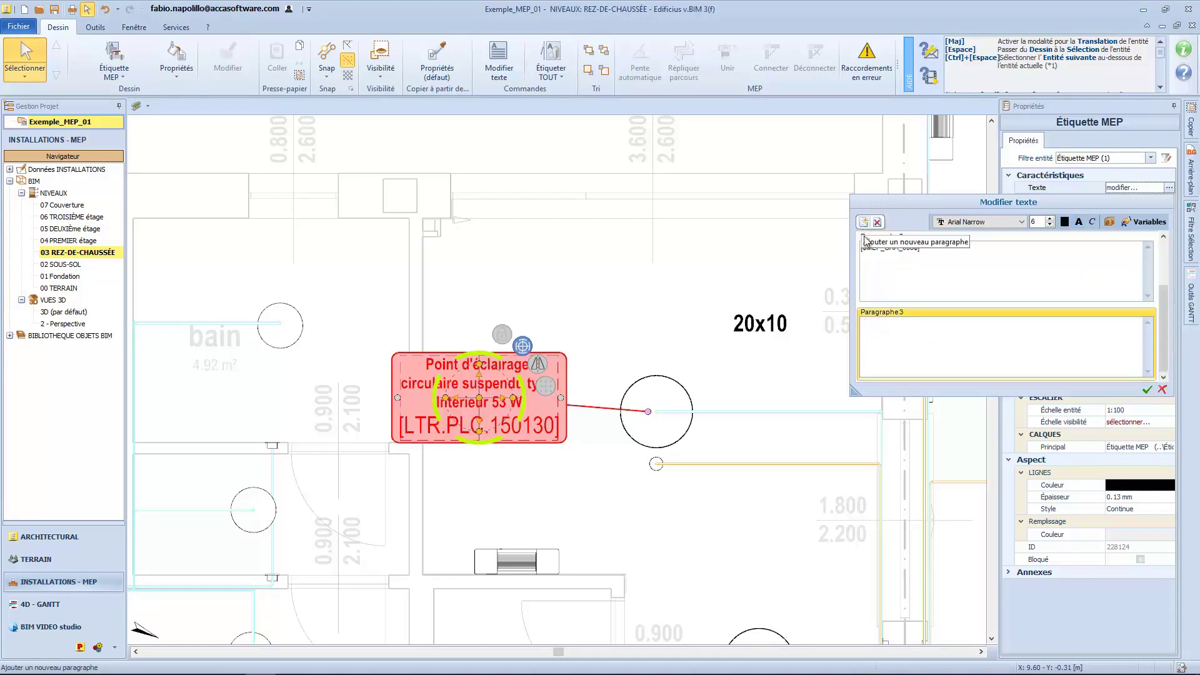
{"action": "left_click", "coordinate": [1144, 222]}
{"action": "left_click_drag", "start_coordinate": [1183, 285], "coordinate": [1183, 330]}
{"action": "left_click", "coordinate": [989, 301]}
{"action": "left_click", "coordinate": [1018, 311]}
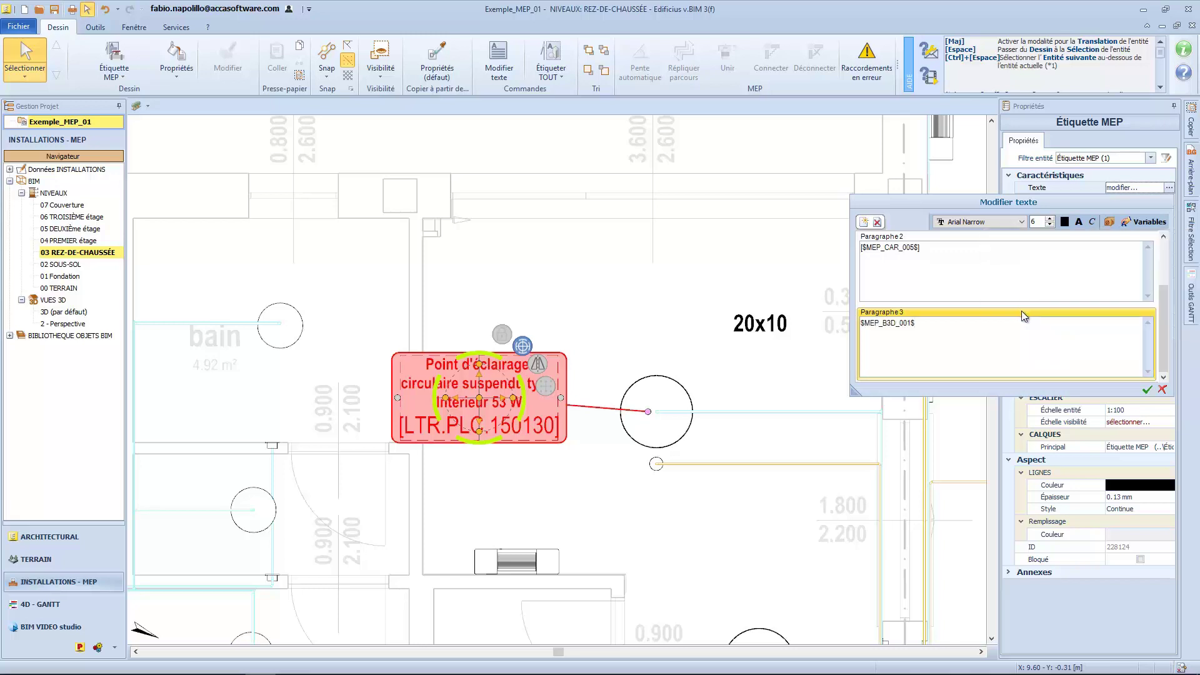
{"action": "left_click", "coordinate": [1143, 389]}
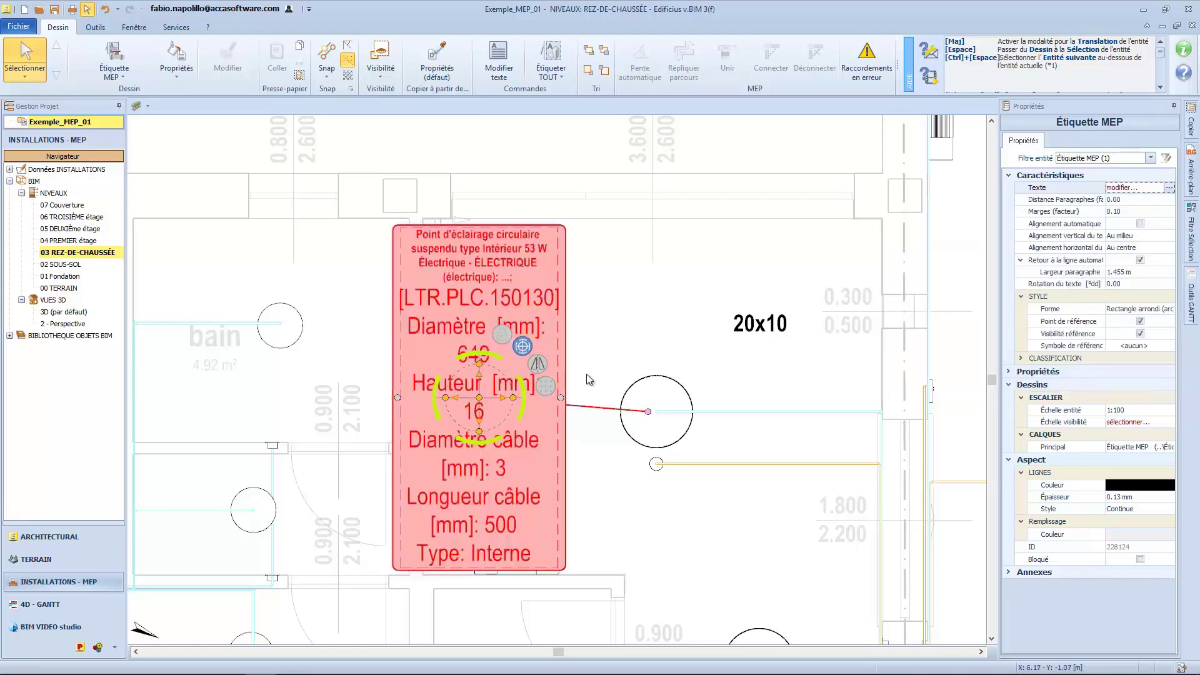
{"action": "left_click_drag", "start_coordinate": [564, 388], "coordinate": [611, 398]}
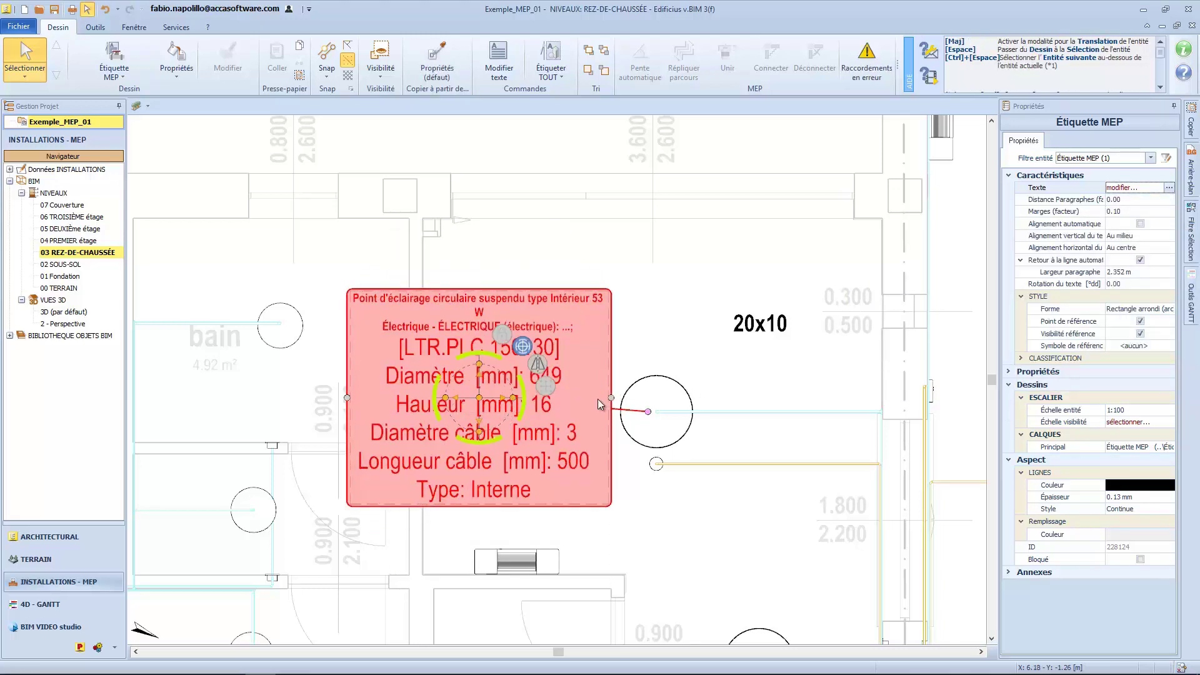
{"action": "left_click", "coordinate": [622, 362]}
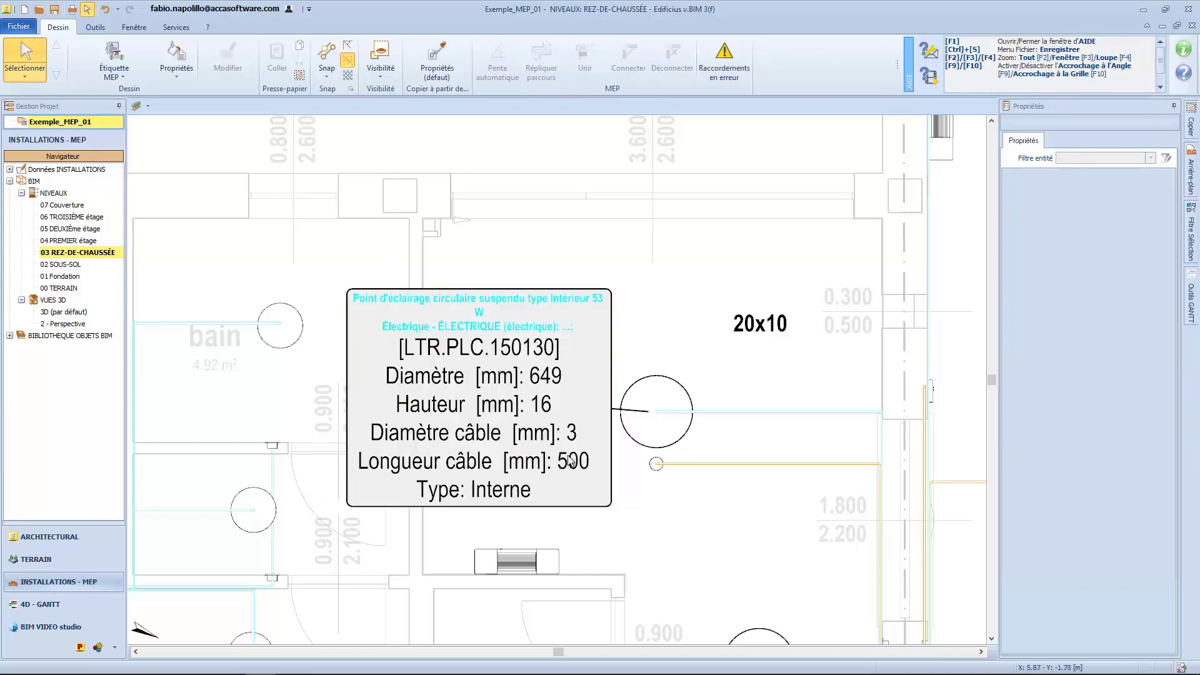
- Prefix the text of the 20x10 run label with "Dimensions :"
{"action": "left_click", "coordinate": [742, 335]}
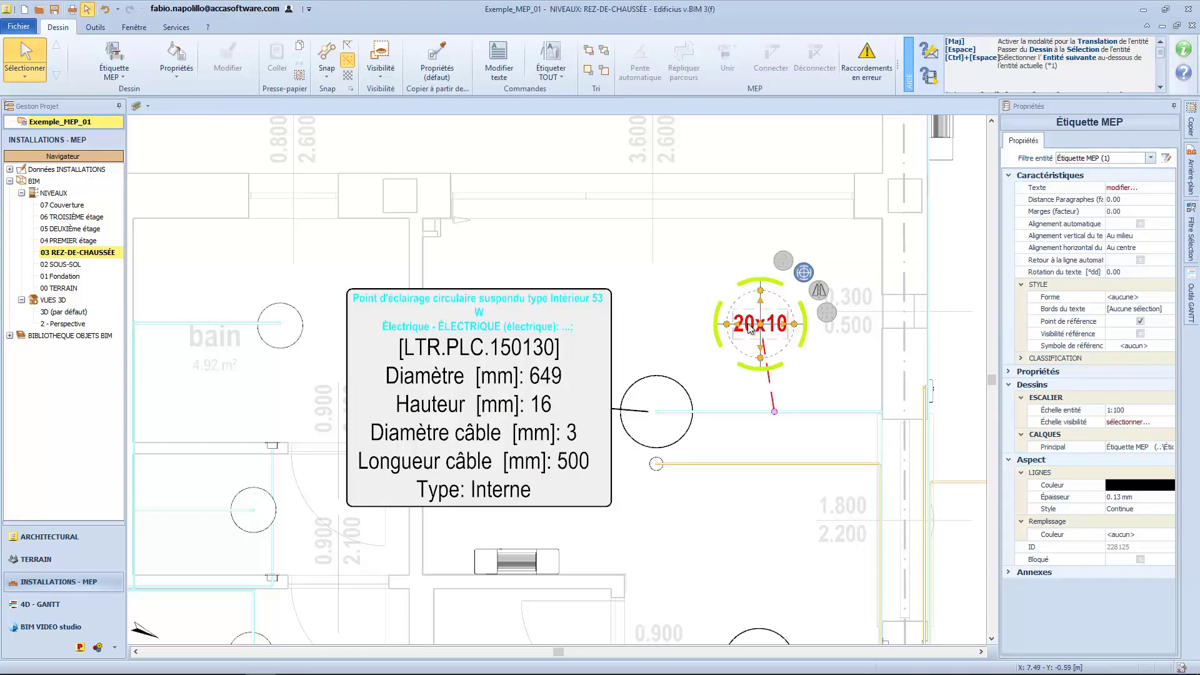
{"action": "left_click", "coordinate": [509, 58]}
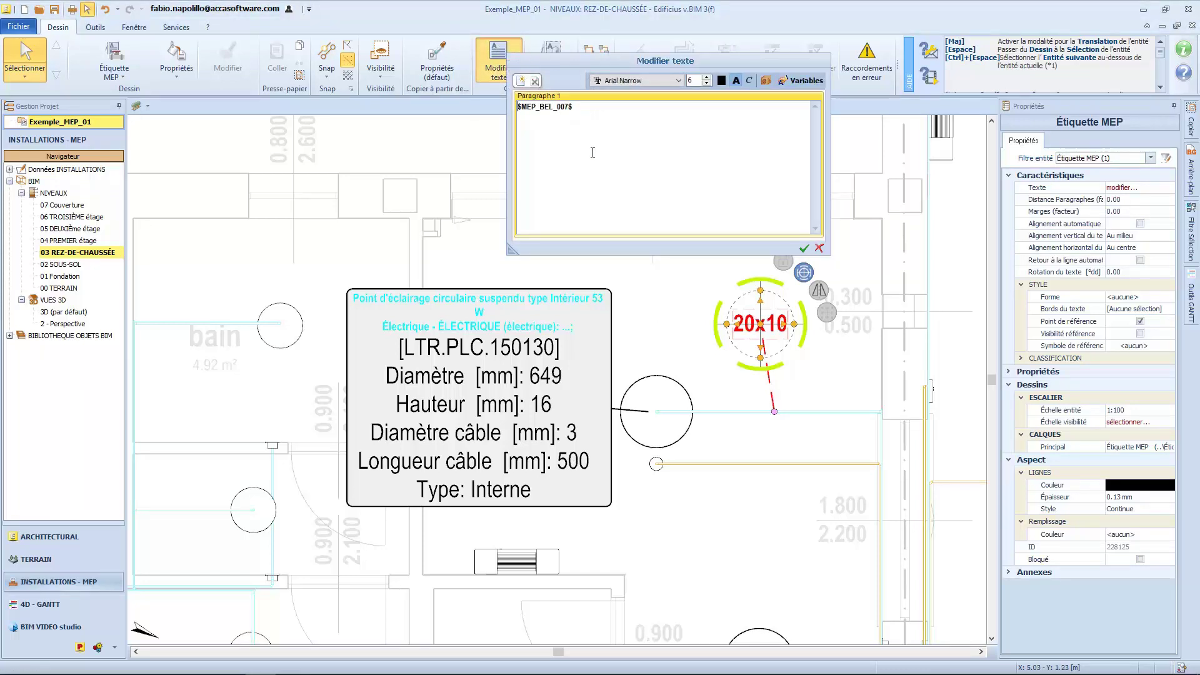
{"action": "type", "text": "Dimensions :"}
{"action": "left_click", "coordinate": [803, 249]}
{"action": "left_click", "coordinate": [753, 236]}
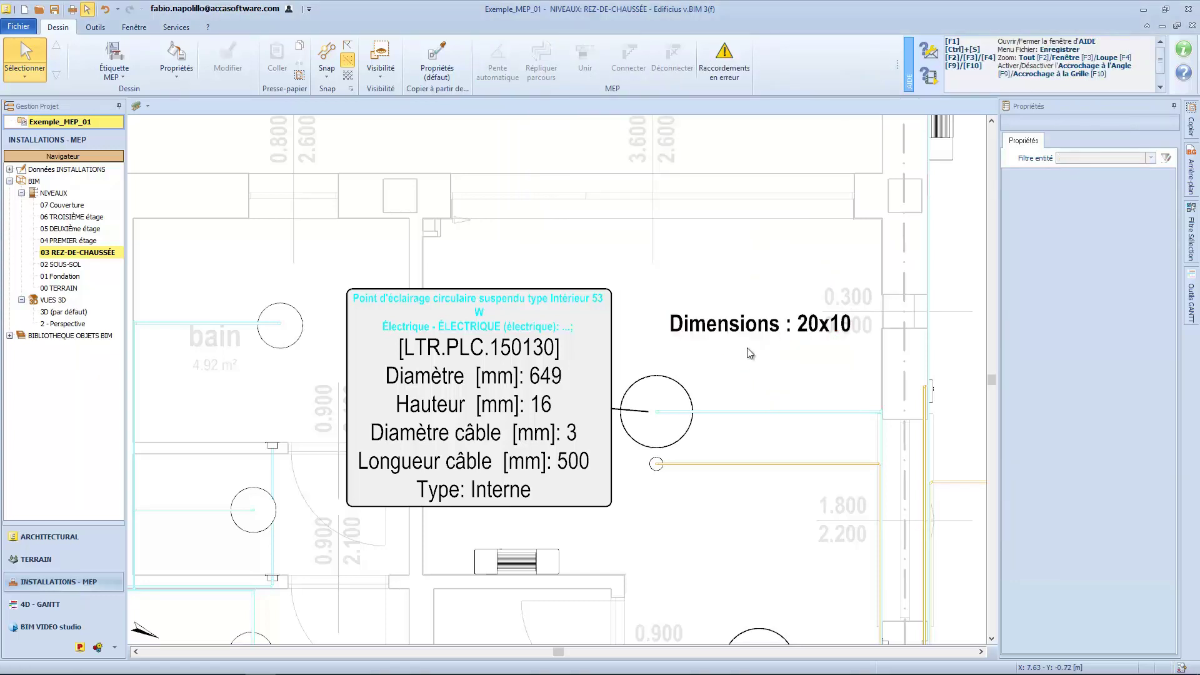
- Using the circular light's label as the selected label, label all appliances, terminals and devices on the level at once
{"action": "scroll", "coordinate": [775, 403], "scroll_direction": "down", "scroll_amount": 4}
{"action": "left_click", "coordinate": [681, 417]}
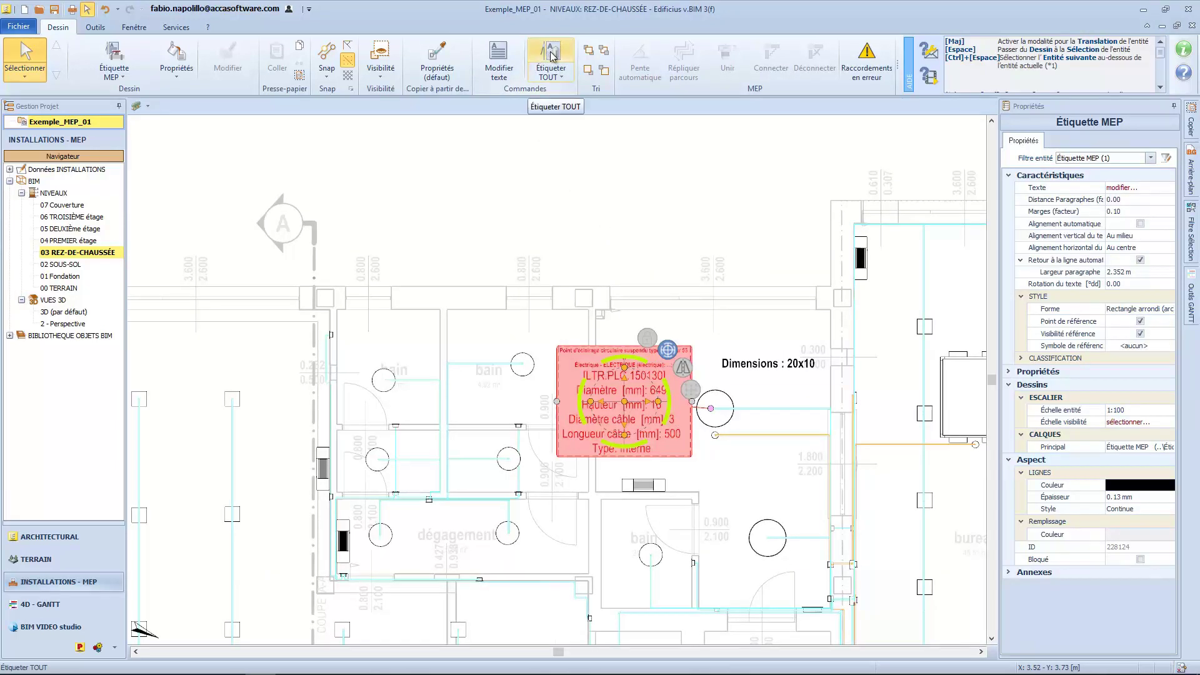
{"action": "left_click", "coordinate": [565, 77]}
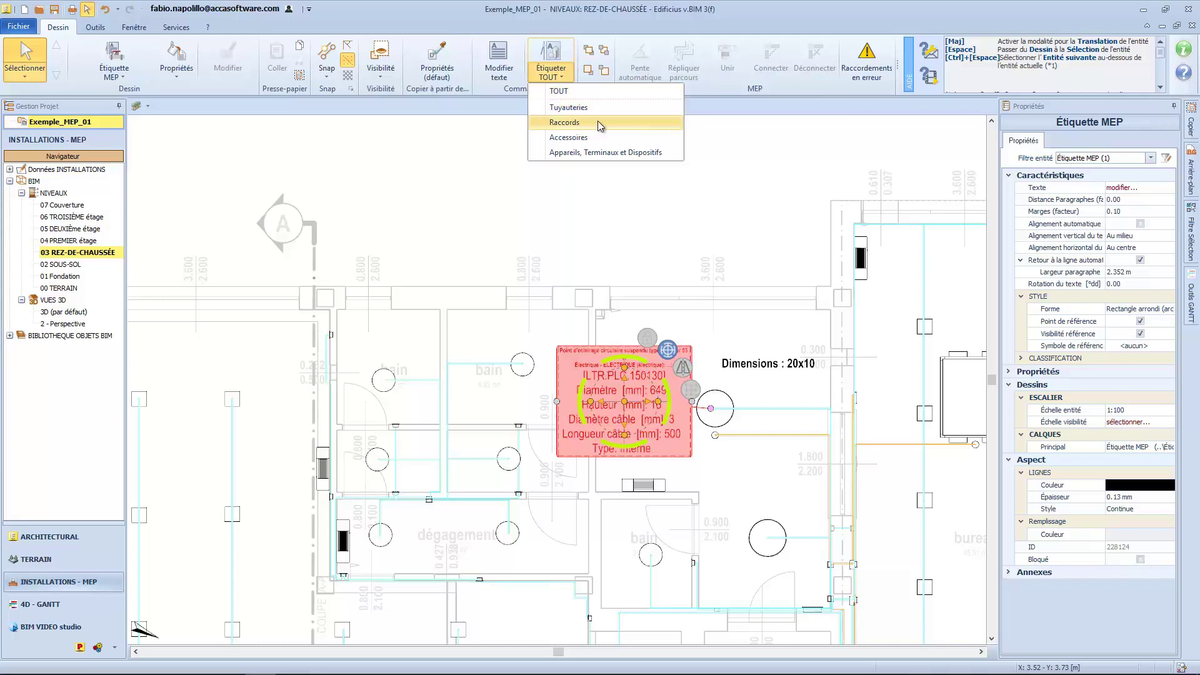
{"action": "left_click", "coordinate": [650, 152]}
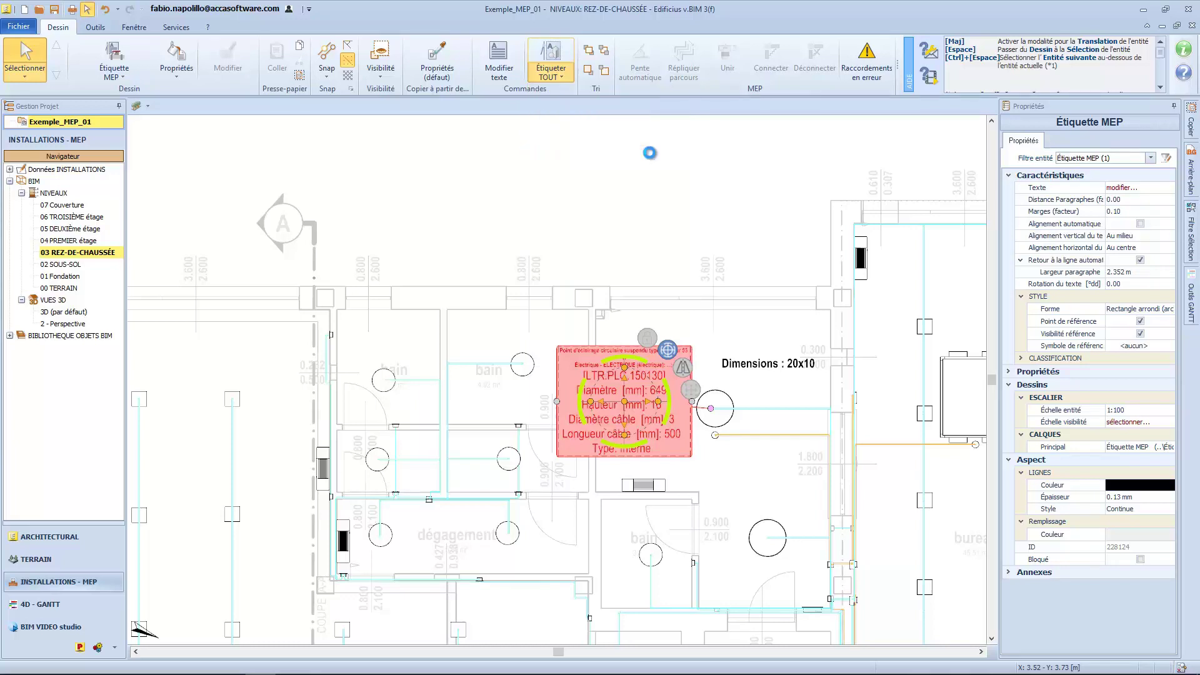
{"action": "scroll", "coordinate": [650, 153], "scroll_direction": "down", "scroll_amount": 3}
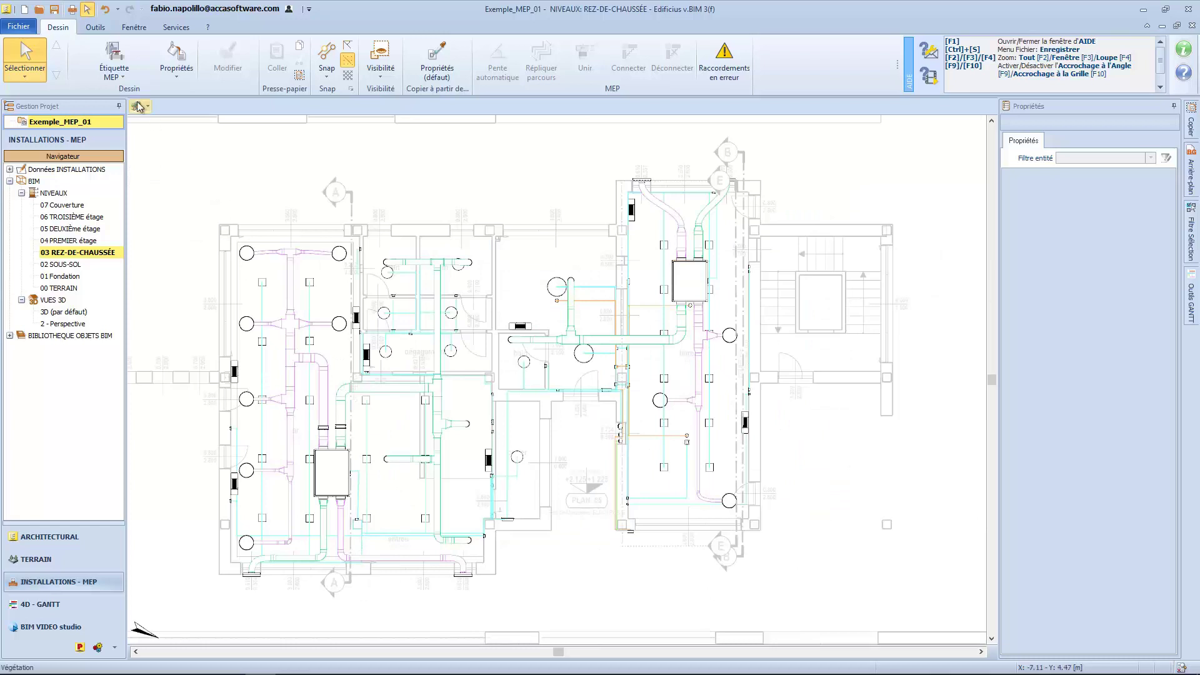
- Place an MEP symbol label for the fan coil on the middle room's lower wall, with the symbol just above the unit
{"action": "left_click", "coordinate": [112, 74]}
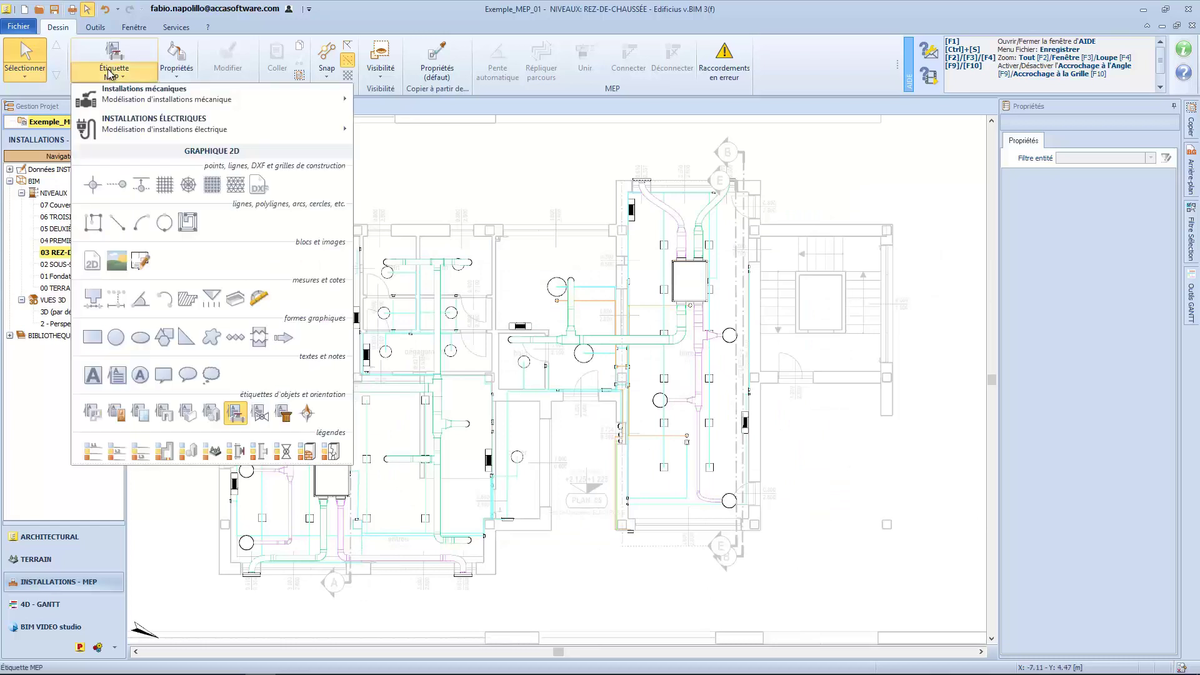
{"action": "left_click", "coordinate": [260, 413]}
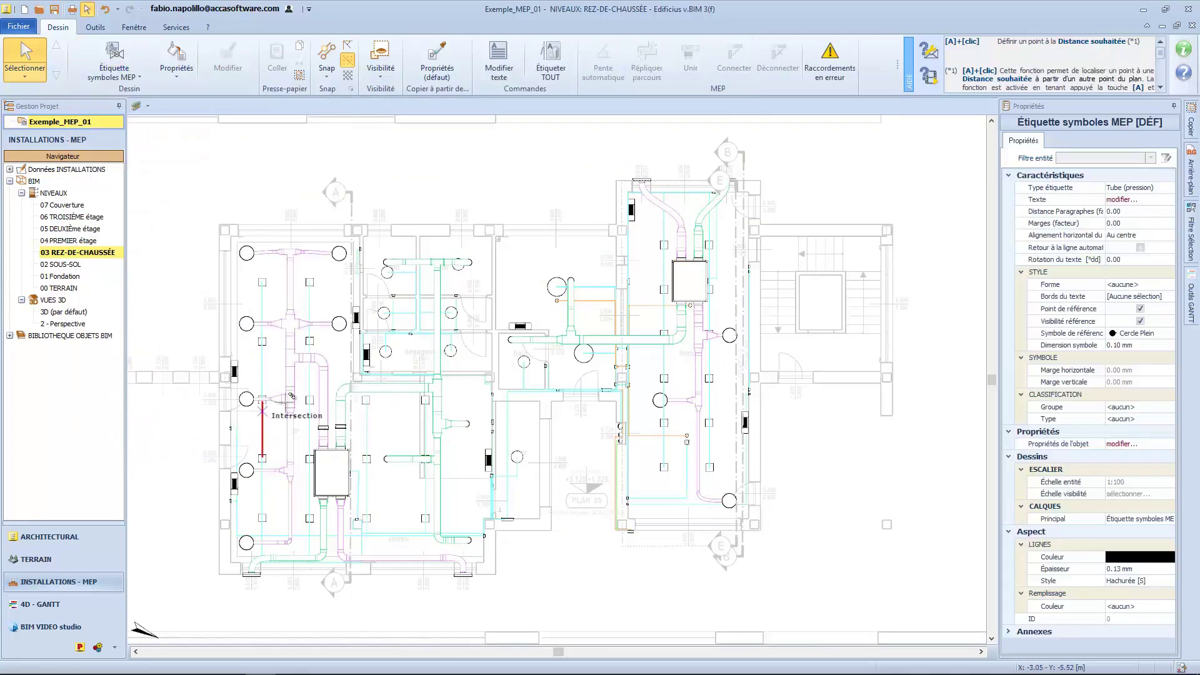
{"action": "left_click", "coordinate": [514, 324]}
{"action": "left_click", "coordinate": [509, 312]}
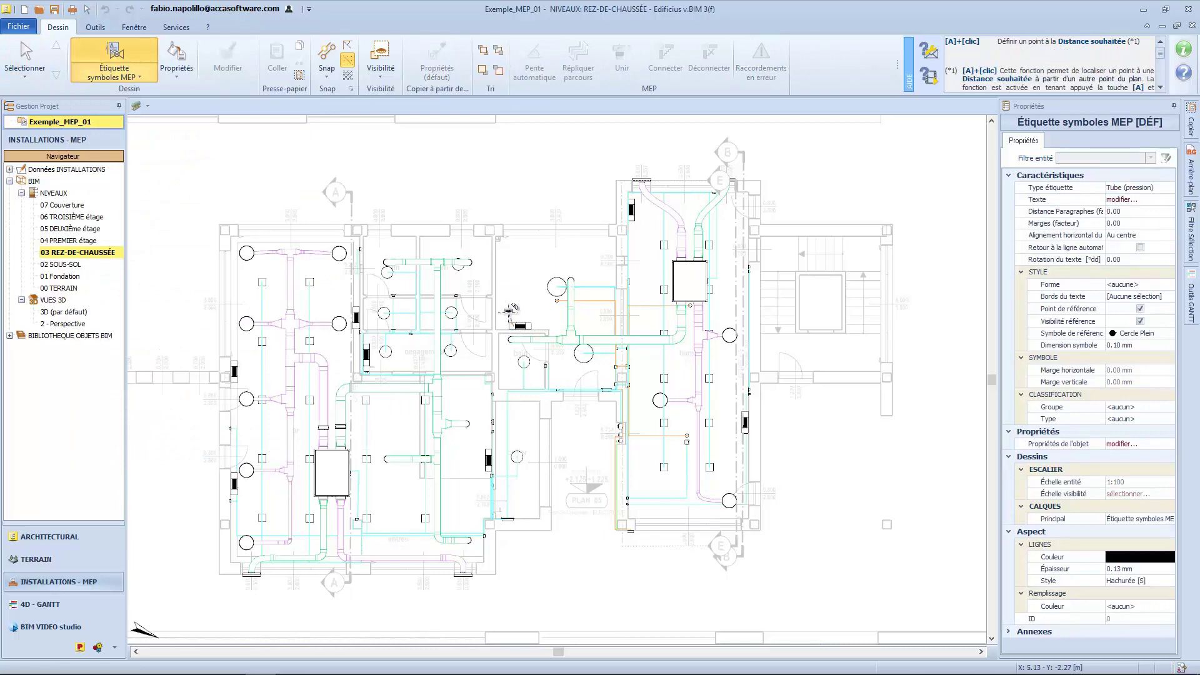
{"action": "scroll", "coordinate": [521, 313], "scroll_direction": "up", "scroll_amount": 5}
{"action": "key", "text": "Escape"}
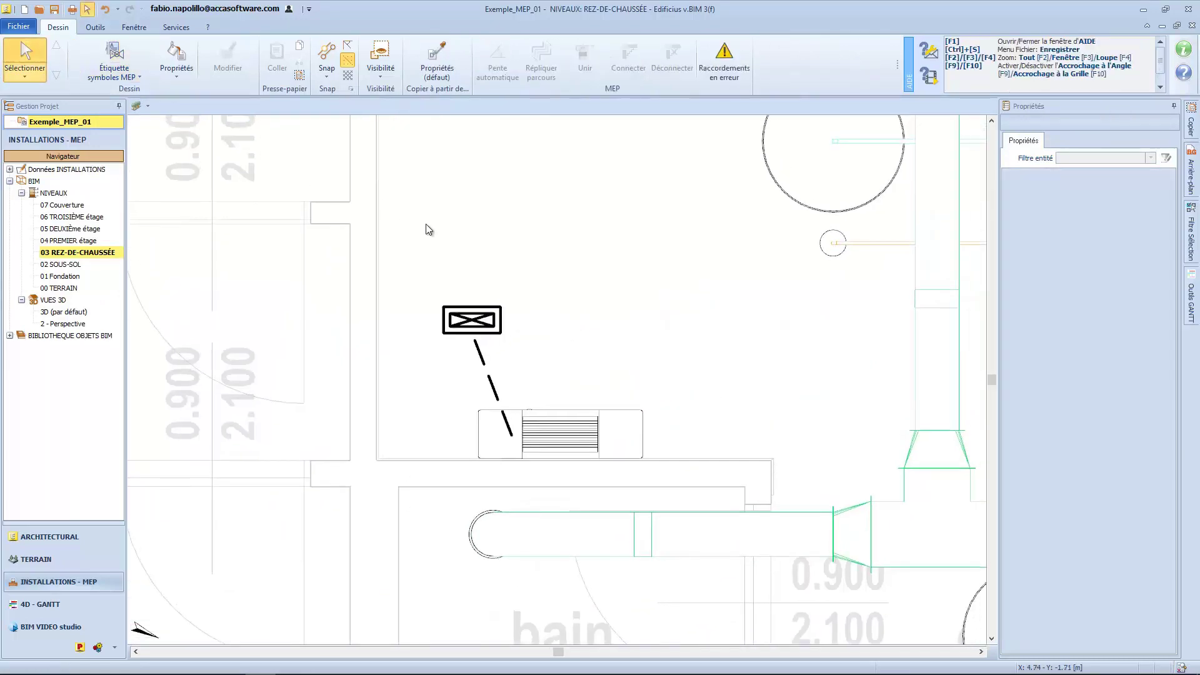
- For the fan coil in the corridor, browse the mechanical-installation terminal symbols in the 2D block library
{"action": "left_click", "coordinate": [462, 316]}
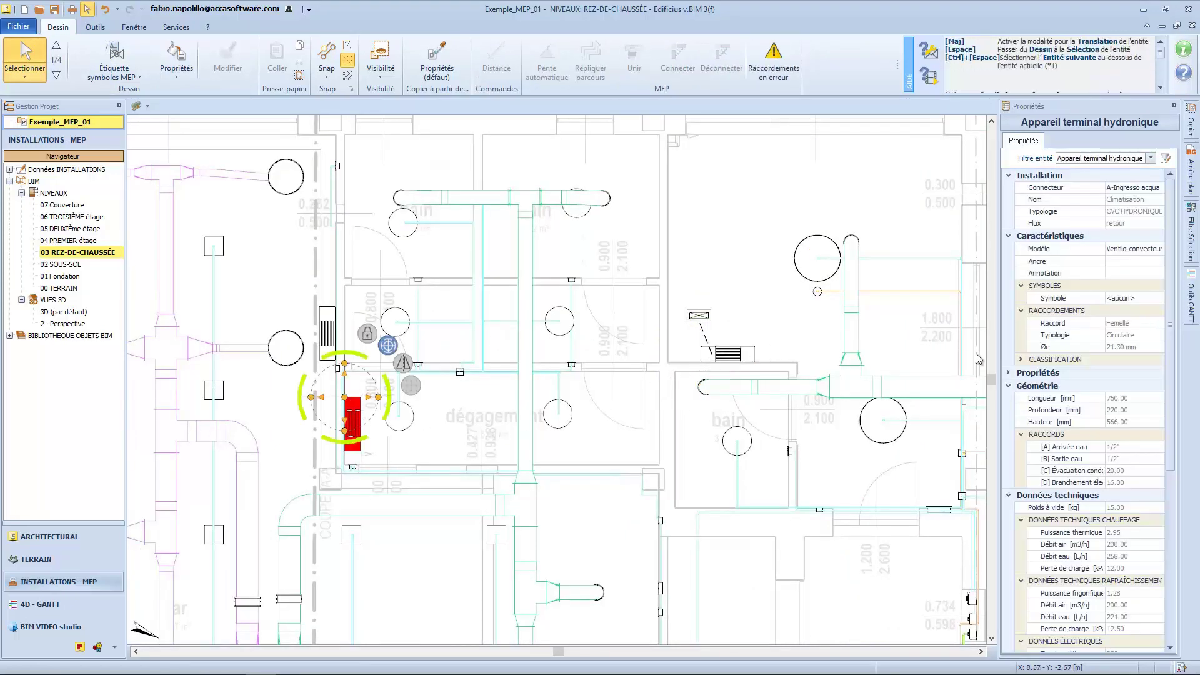
{"action": "left_click", "coordinate": [1128, 299]}
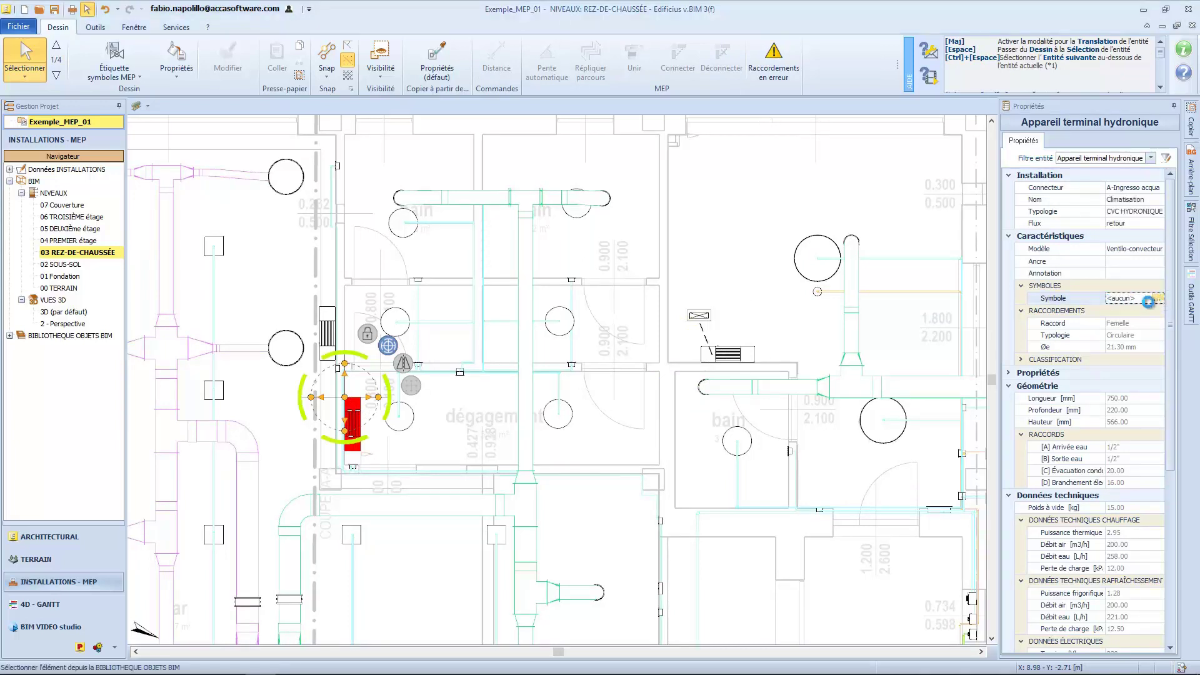
{"action": "double_click", "coordinate": [1013, 161]}
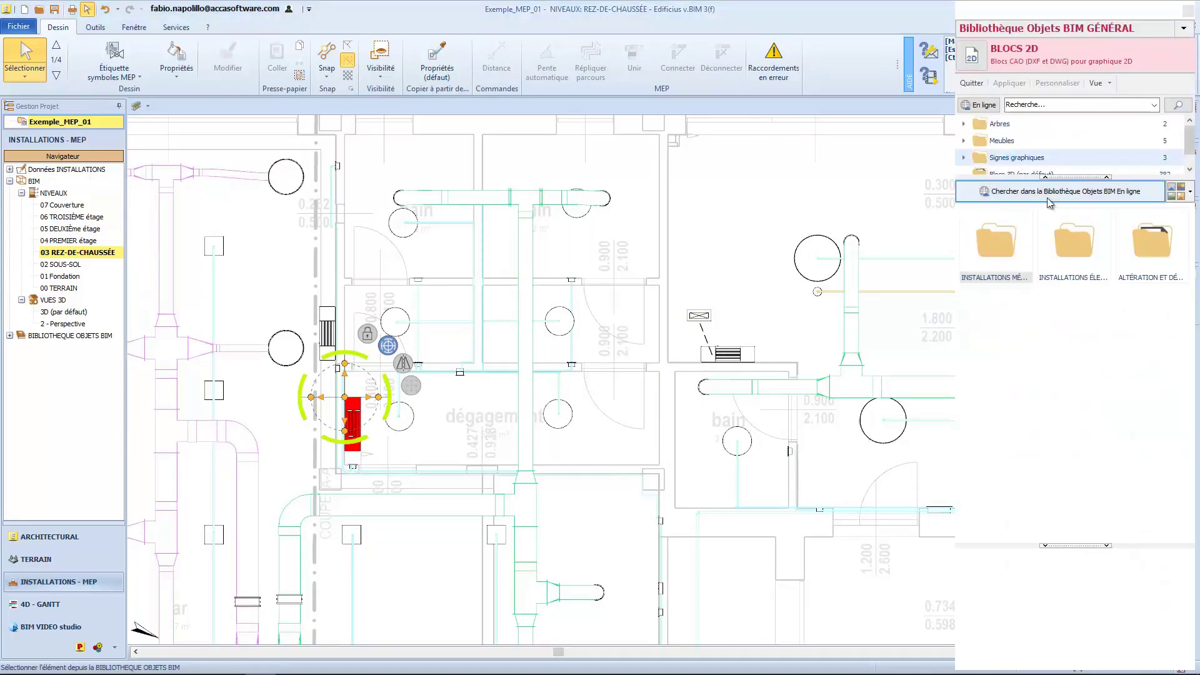
{"action": "double_click", "coordinate": [1006, 247]}
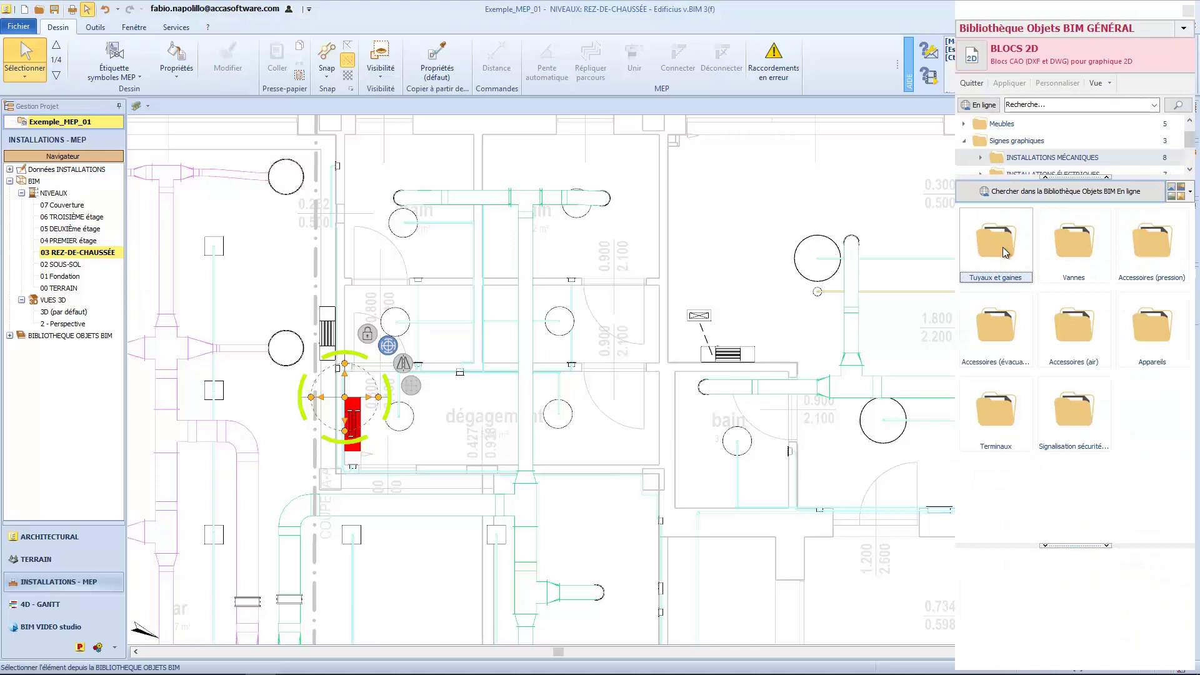
{"action": "double_click", "coordinate": [997, 416]}
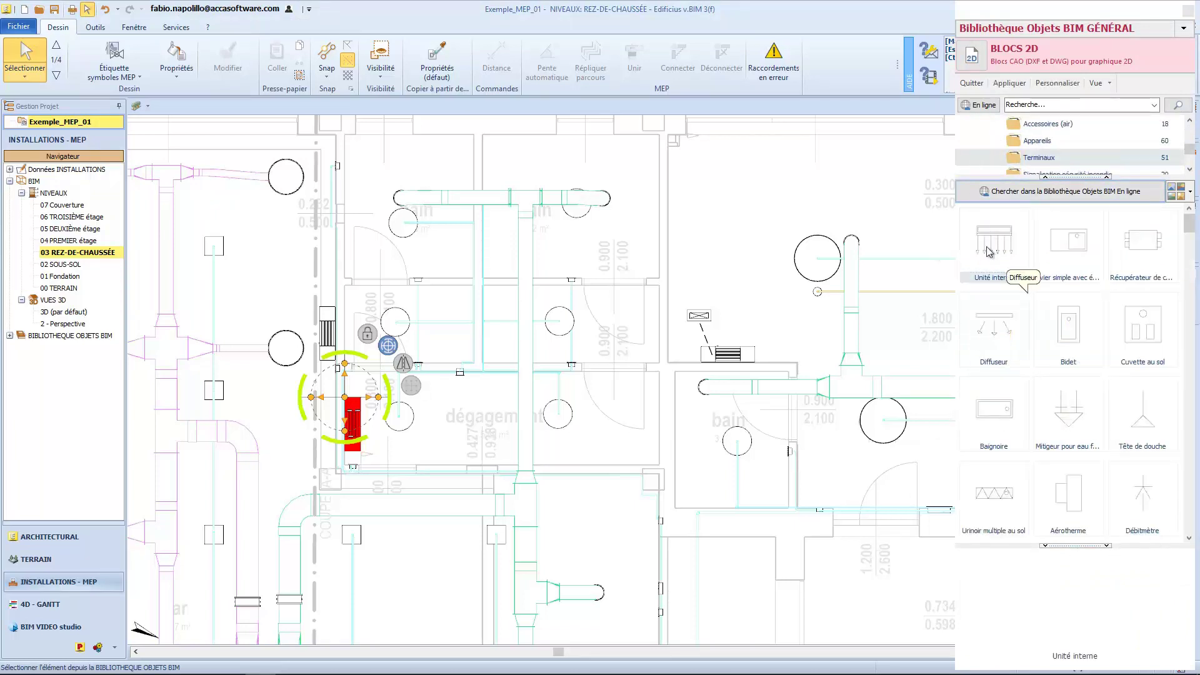
{"action": "left_click", "coordinate": [971, 83]}
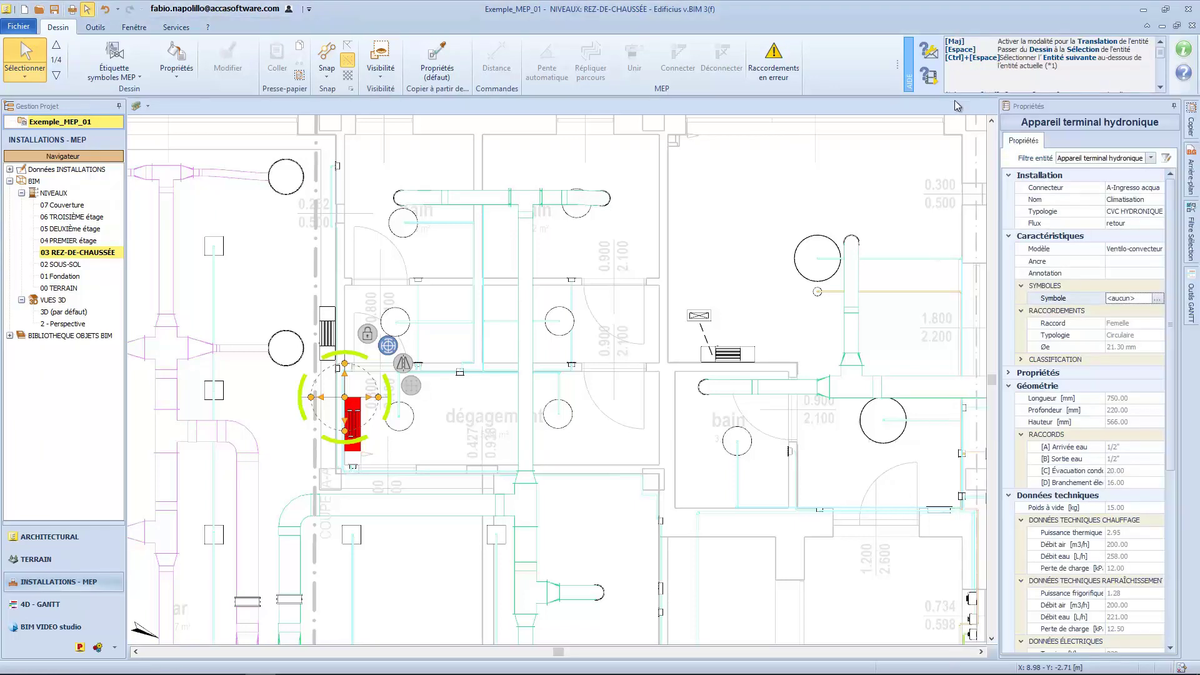
- Edit the fan coil's model, search the 2D blocks for "ventilo", assign the Ventilo-convecteur symbol and apply the change
{"action": "left_click", "coordinate": [1124, 248]}
{"action": "left_click", "coordinate": [1145, 248]}
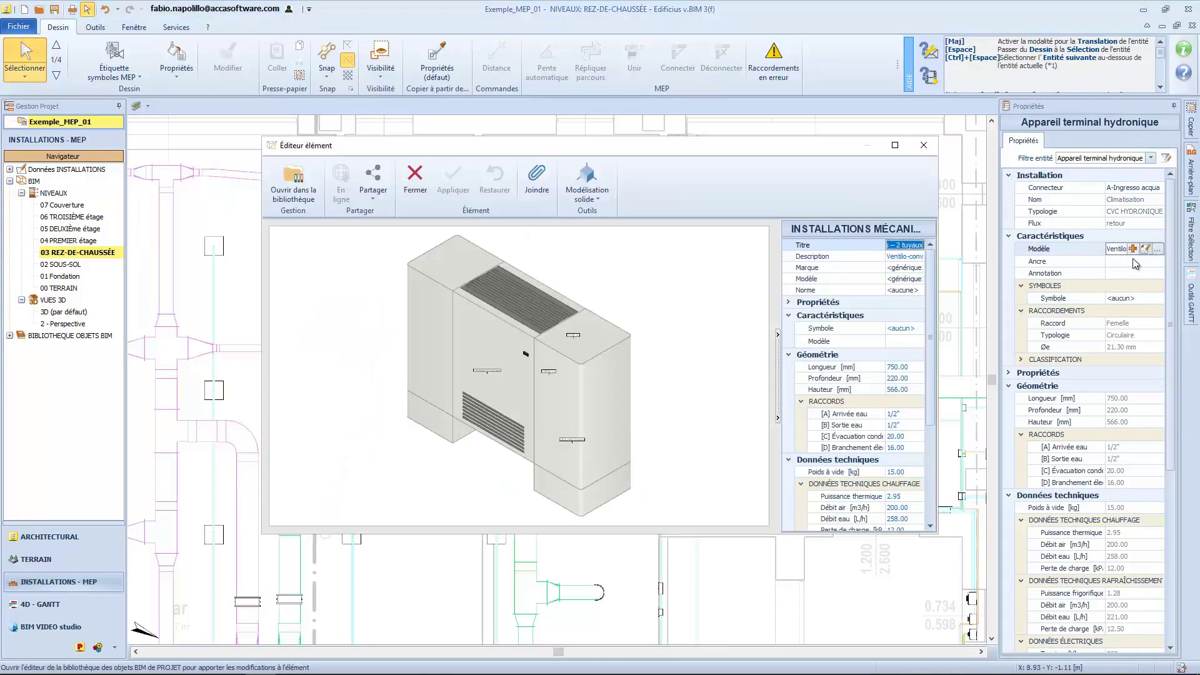
{"action": "left_click", "coordinate": [899, 329]}
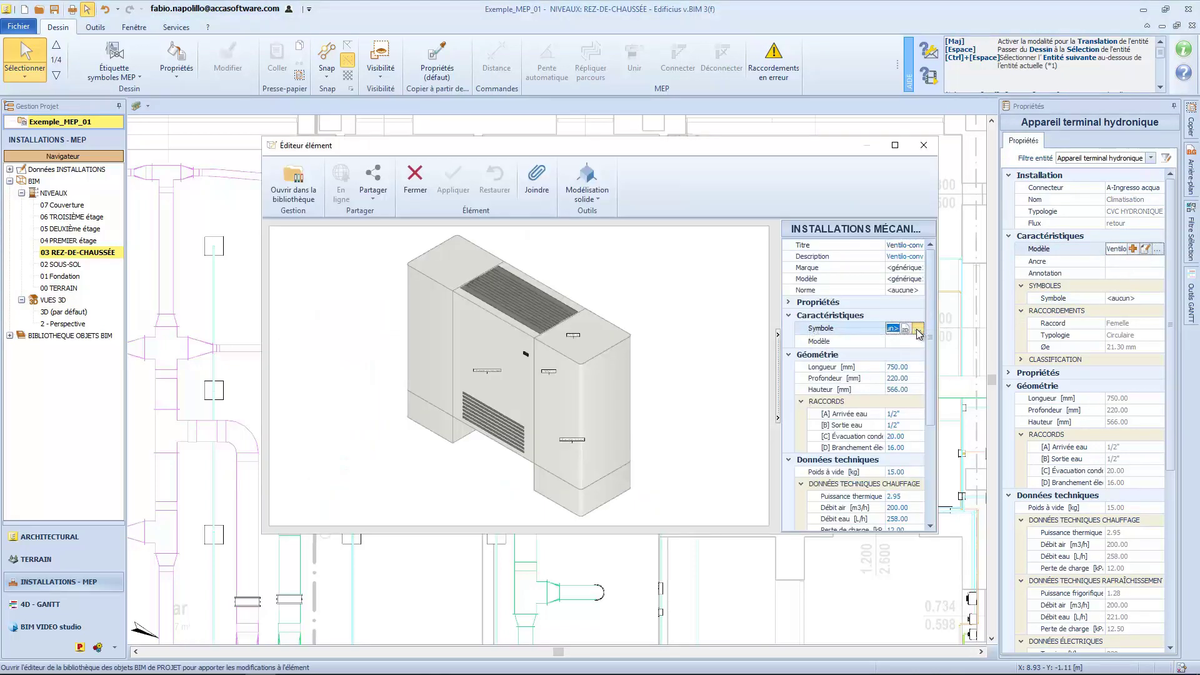
{"action": "left_click", "coordinate": [916, 329]}
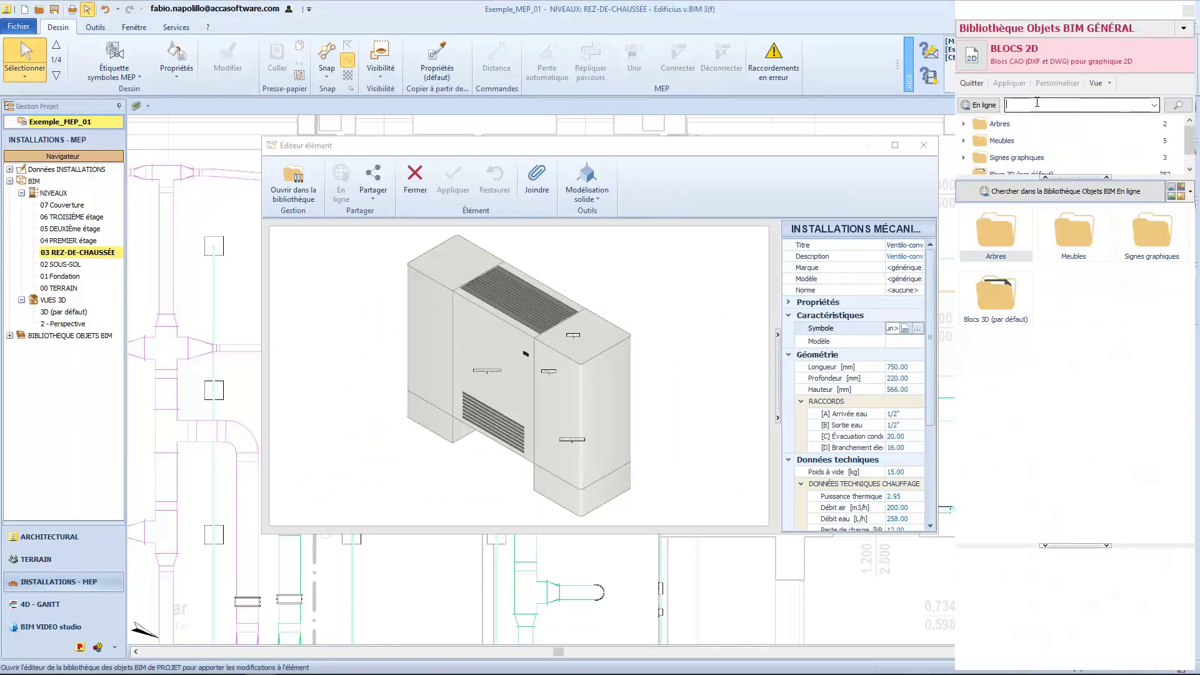
{"action": "left_click", "coordinate": [1037, 103]}
{"action": "type", "text": "ventilo"}
{"action": "key", "text": "Return"}
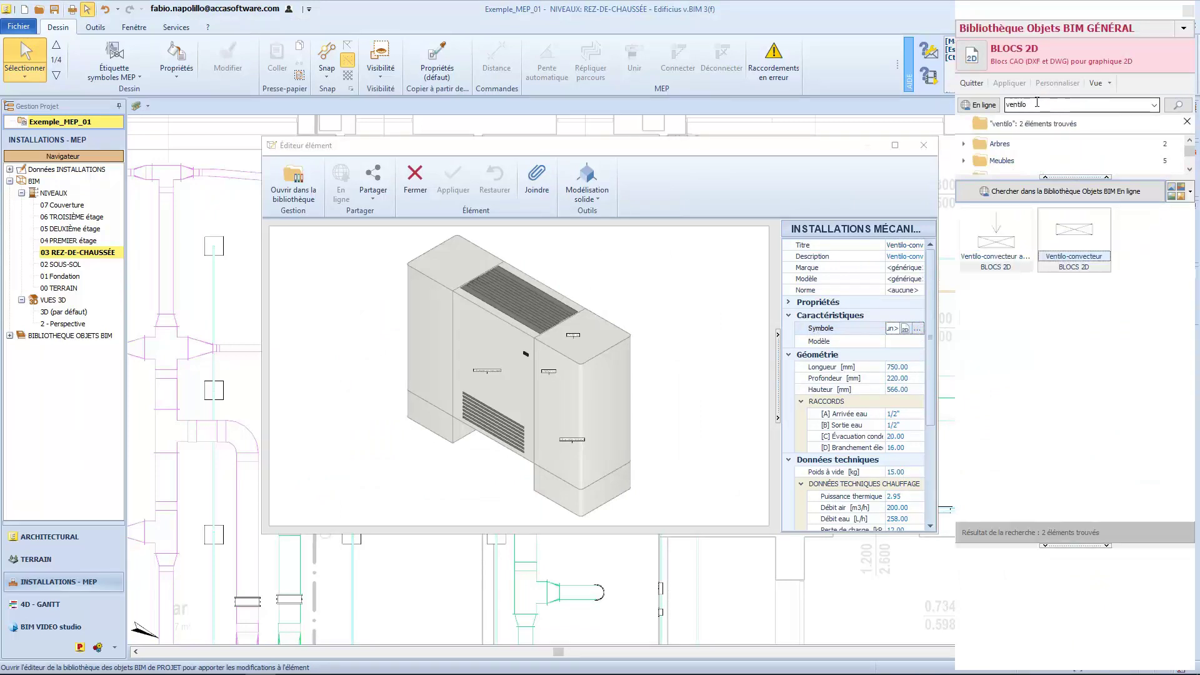
{"action": "double_click", "coordinate": [1076, 242]}
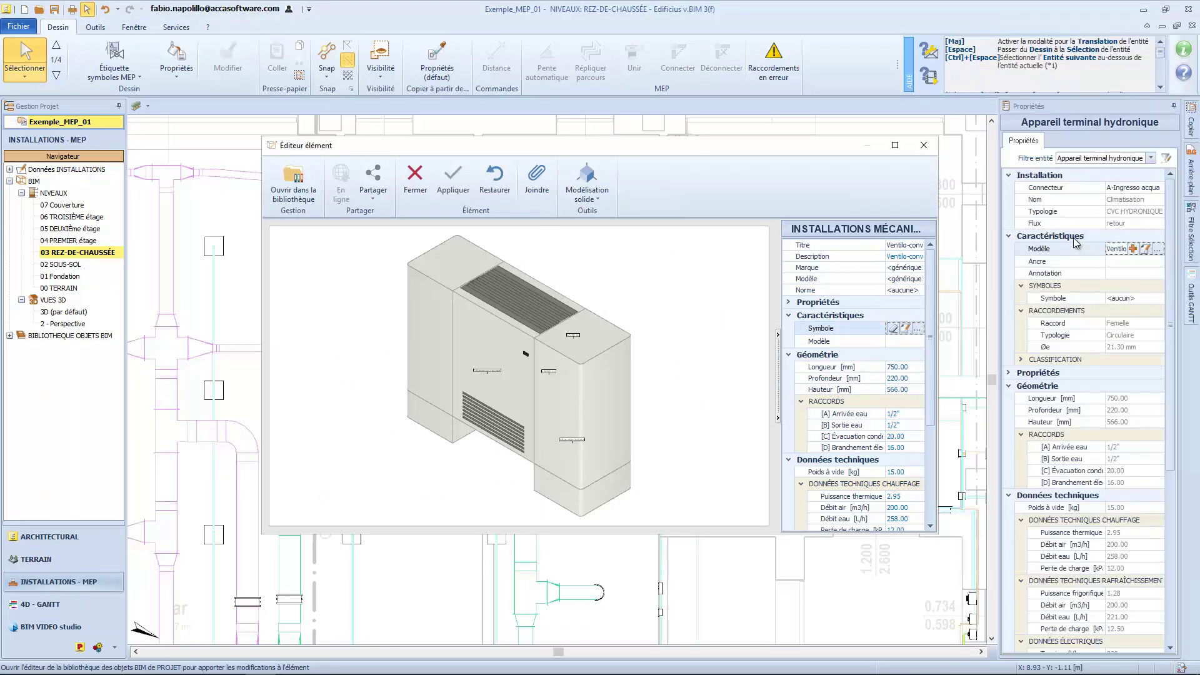
{"action": "left_click", "coordinate": [455, 179]}
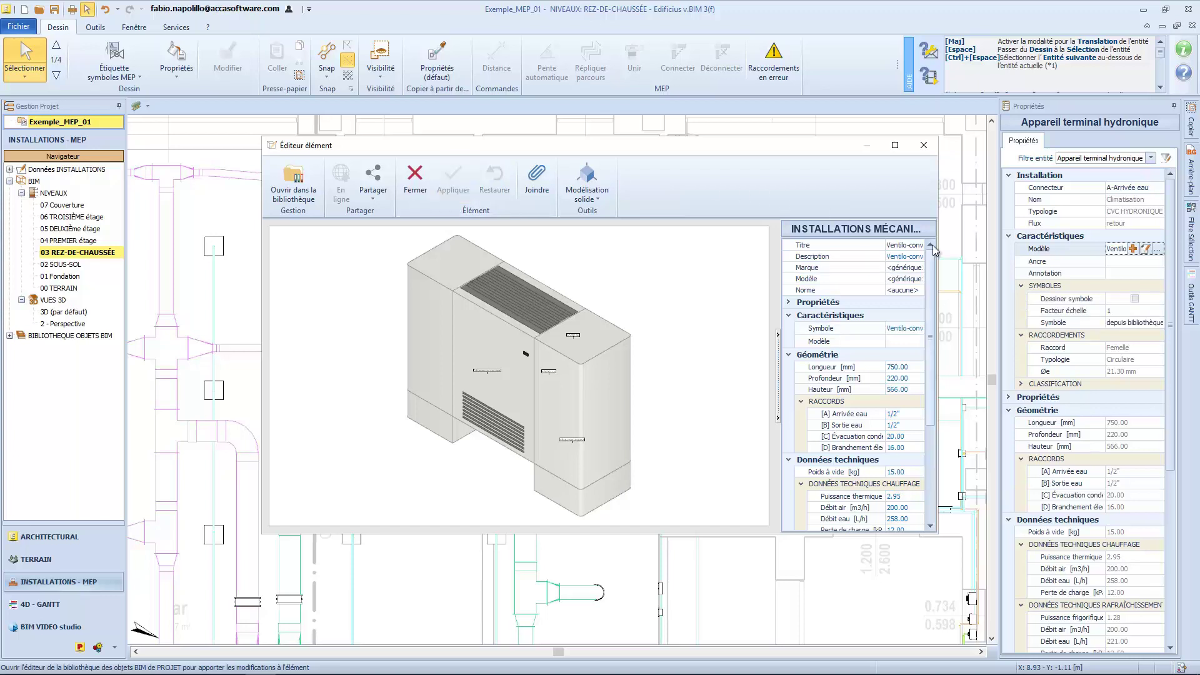
- Place an MEP symbol label for the upper fan coil on the left room's right-hand wall, with the symbol inside that room
{"action": "left_click", "coordinate": [114, 58]}
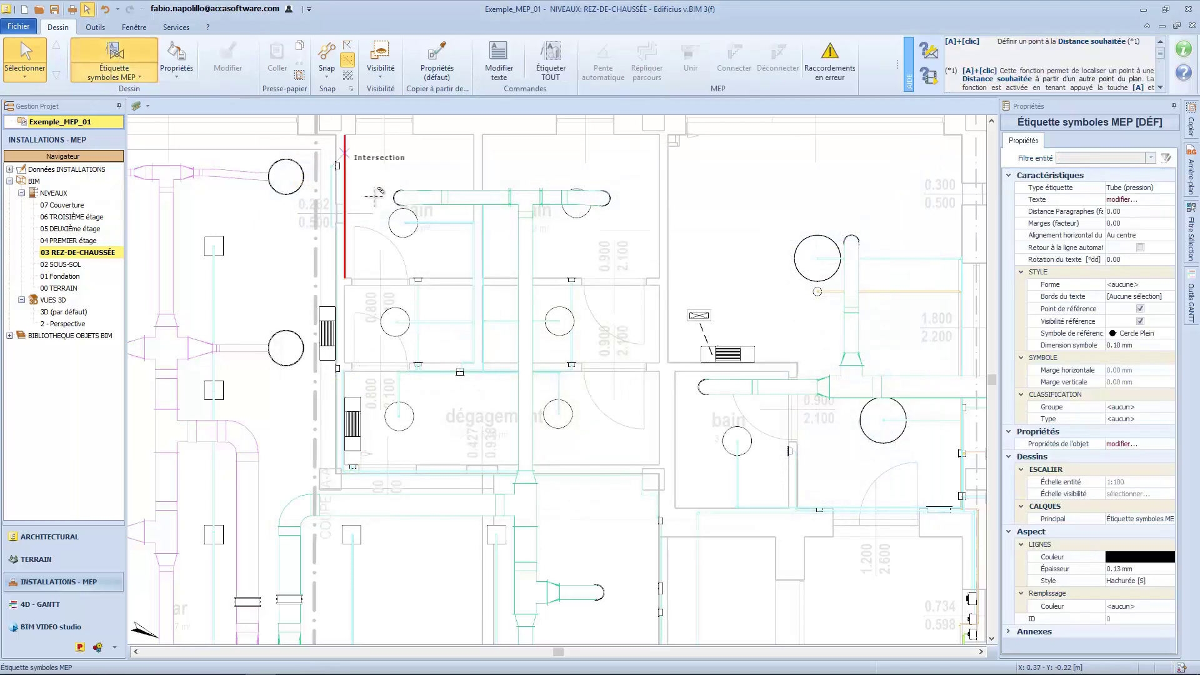
{"action": "left_click", "coordinate": [330, 310]}
{"action": "left_click", "coordinate": [258, 277]}
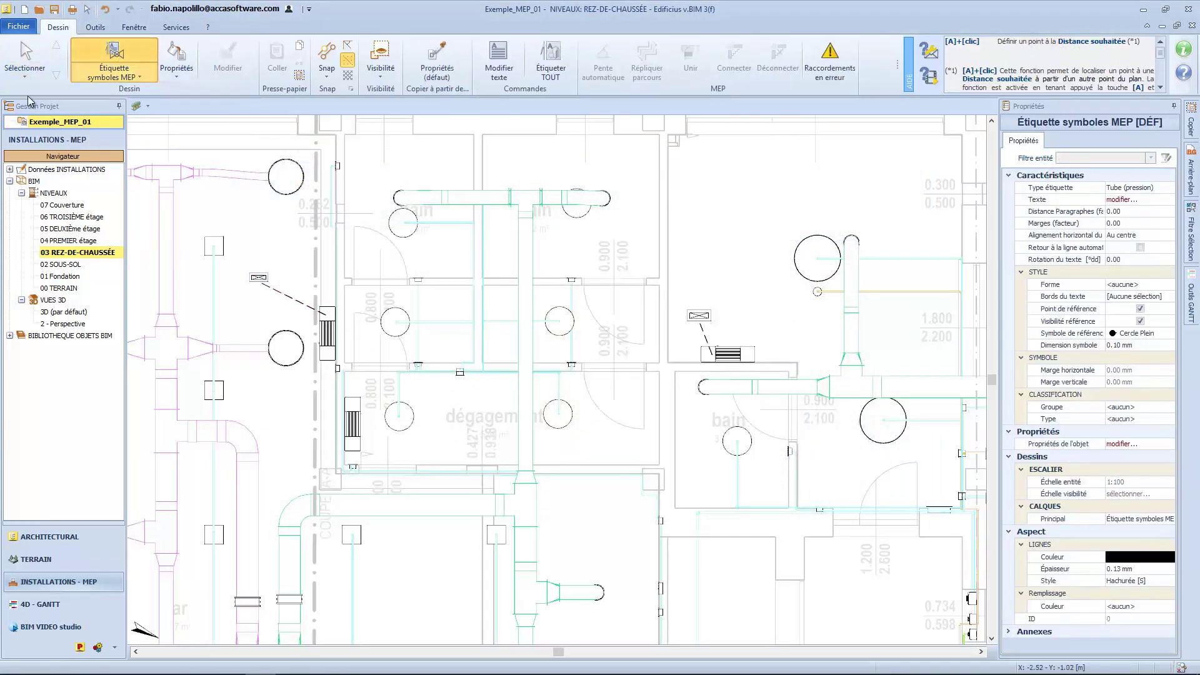
{"action": "key", "text": "Escape"}
- Examine the symbol settings of the two labelled fan coils and the properties of the left room's symbol label
{"action": "left_click", "coordinate": [327, 333]}
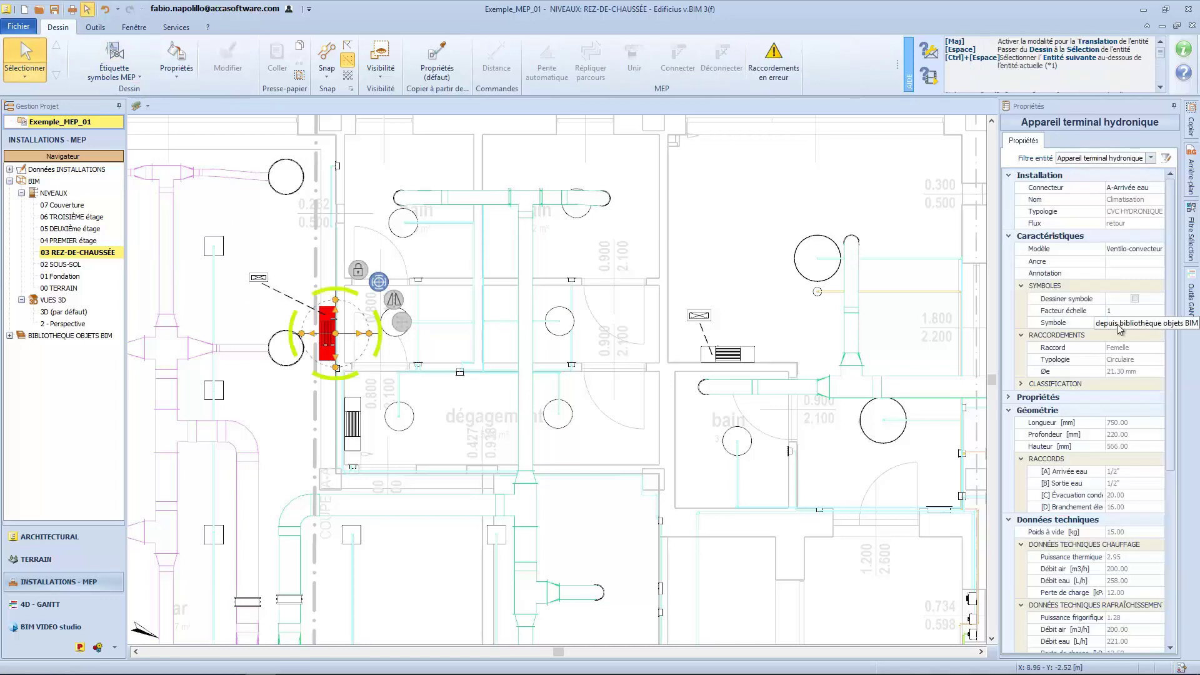
{"action": "left_click", "coordinate": [728, 354]}
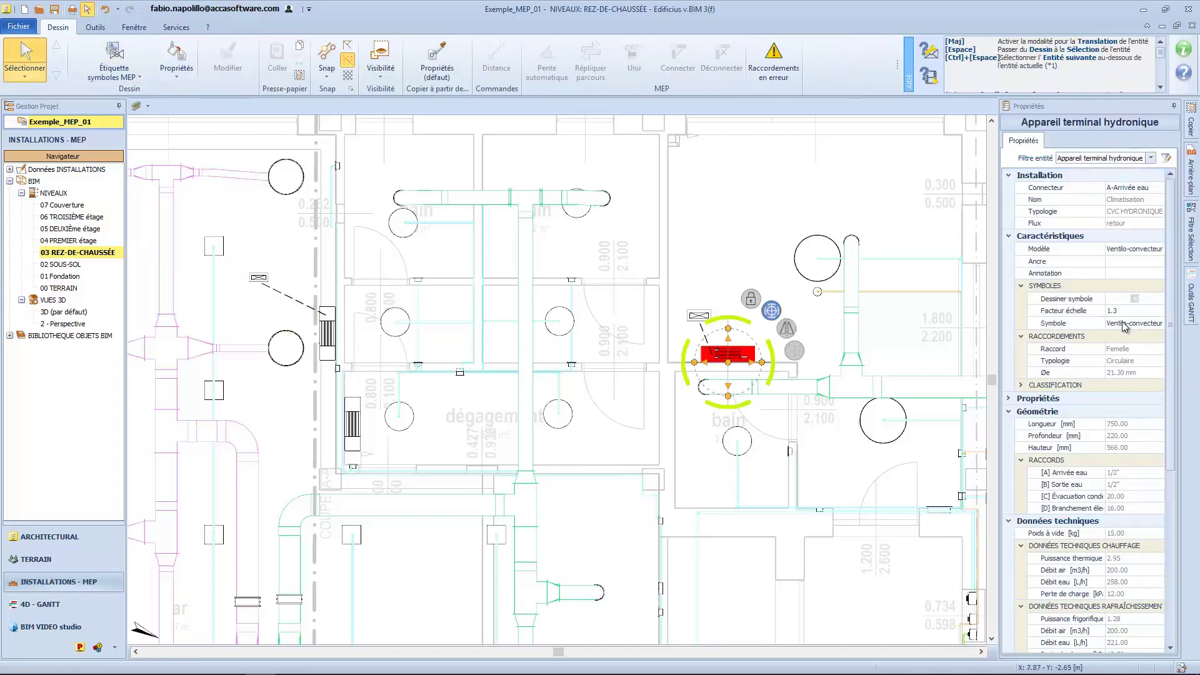
{"action": "middle_click_drag", "start_coordinate": [590, 282], "coordinate": [591, 286]}
{"action": "middle_click_drag", "start_coordinate": [613, 337], "coordinate": [612, 338]}
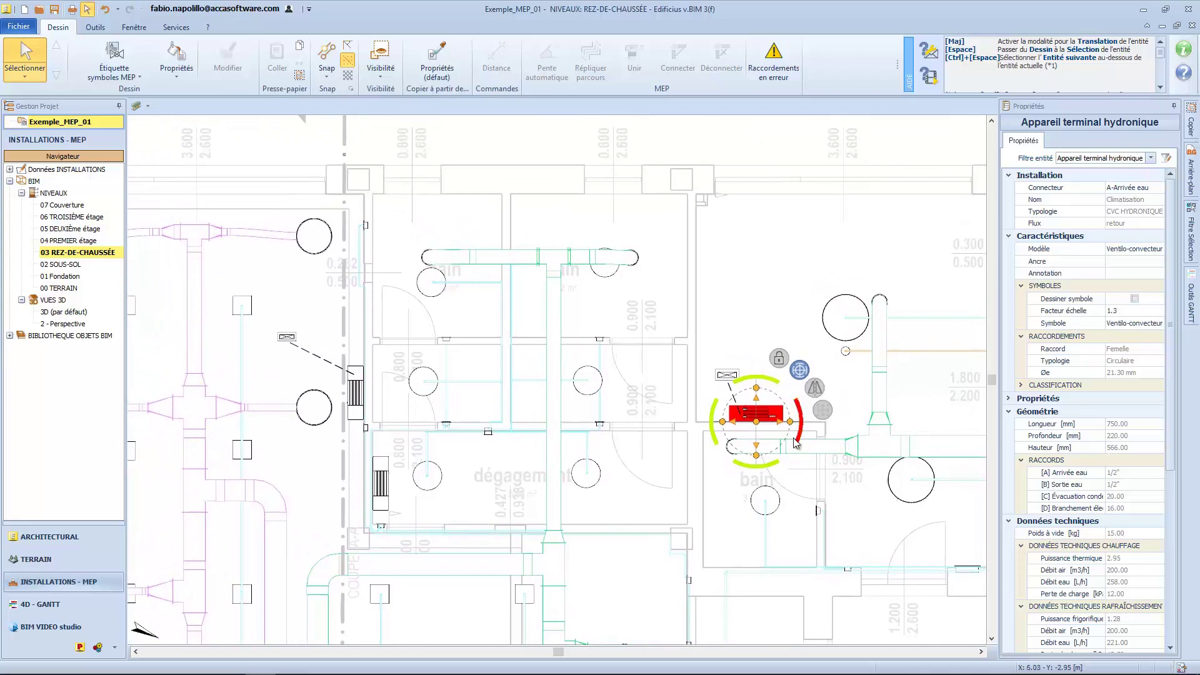
{"action": "left_click", "coordinate": [288, 337]}
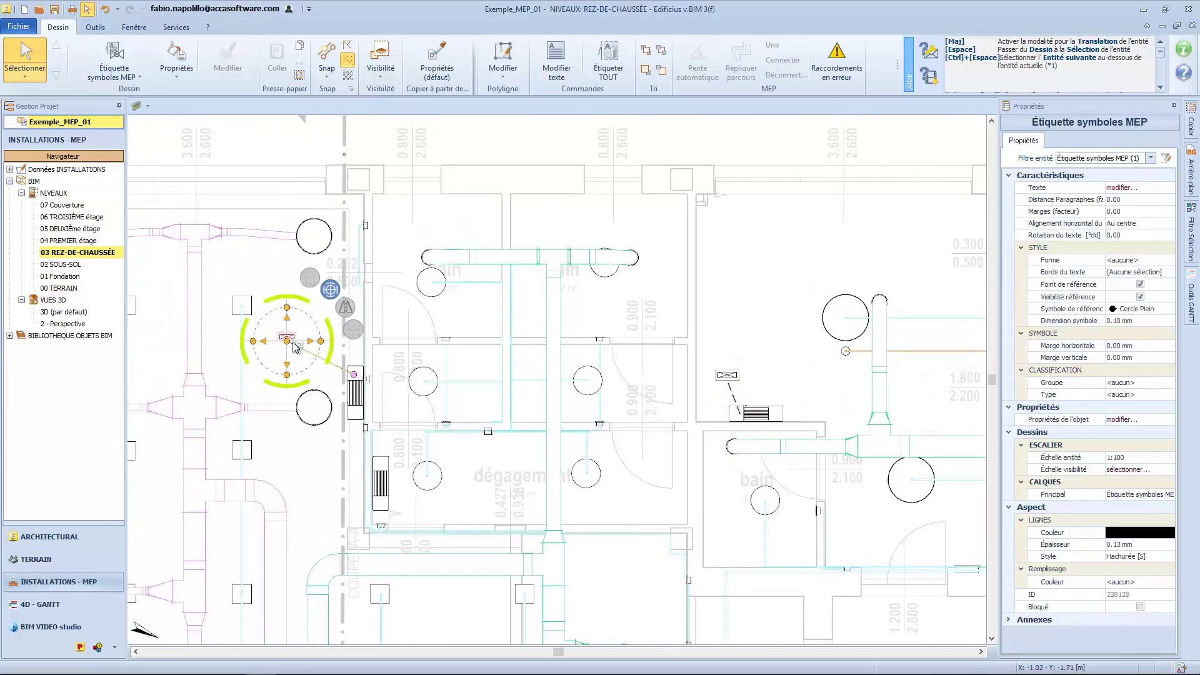
- Add a variable from the Modèle group of Caractéristiques to the left room's fan coil symbol label text and apply it
{"action": "left_click", "coordinate": [1159, 188]}
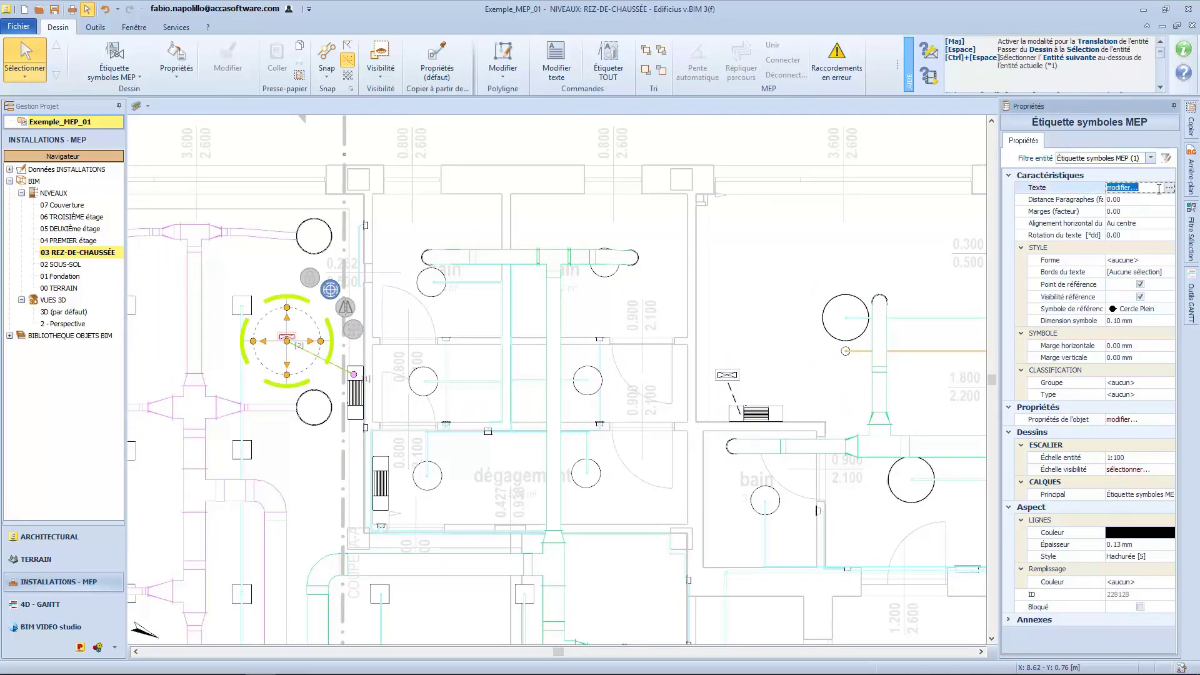
{"action": "left_click", "coordinate": [1168, 187]}
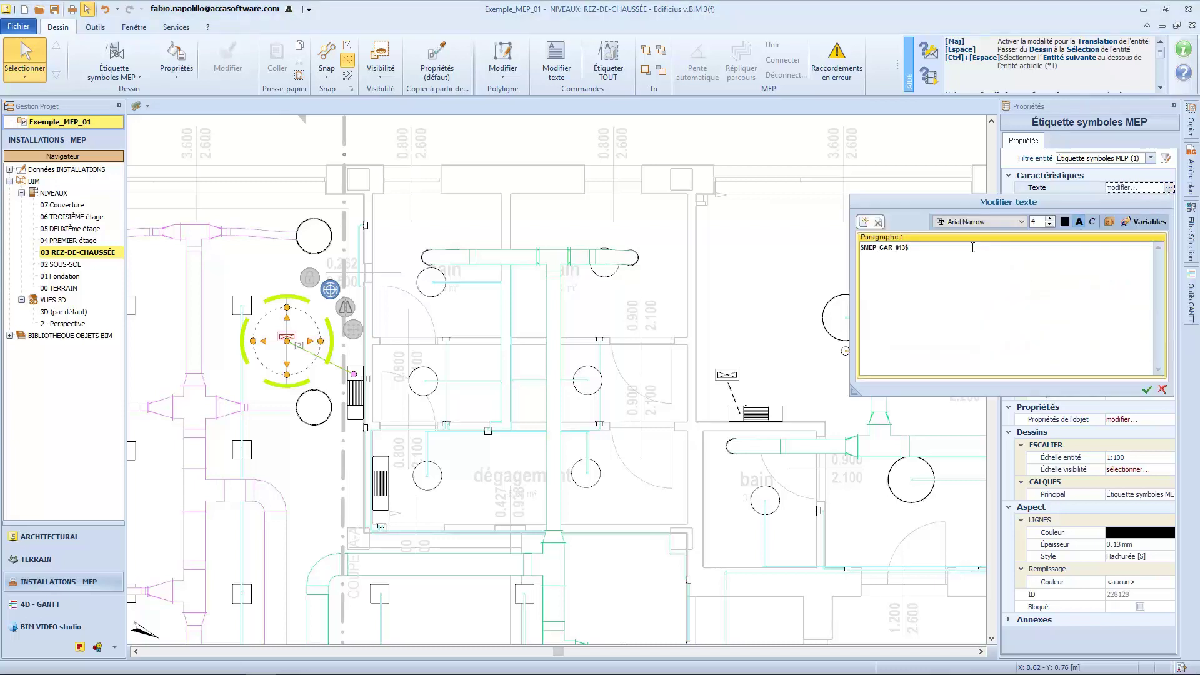
{"action": "left_click", "coordinate": [1143, 221]}
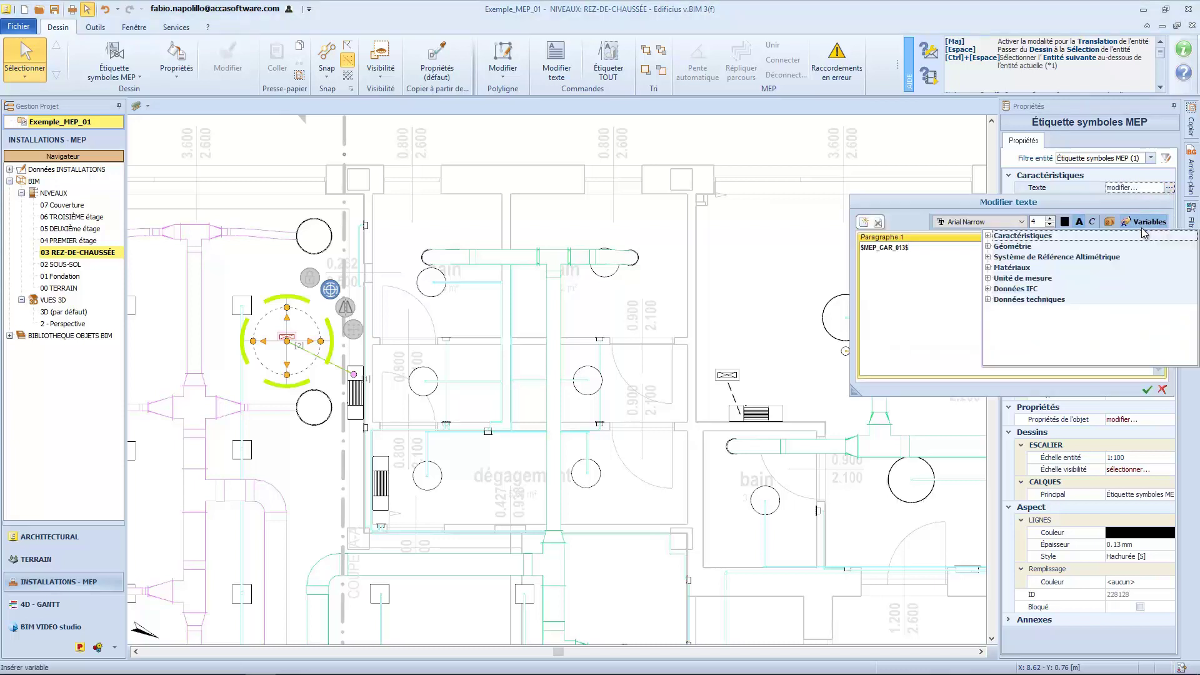
{"action": "left_click", "coordinate": [990, 236]}
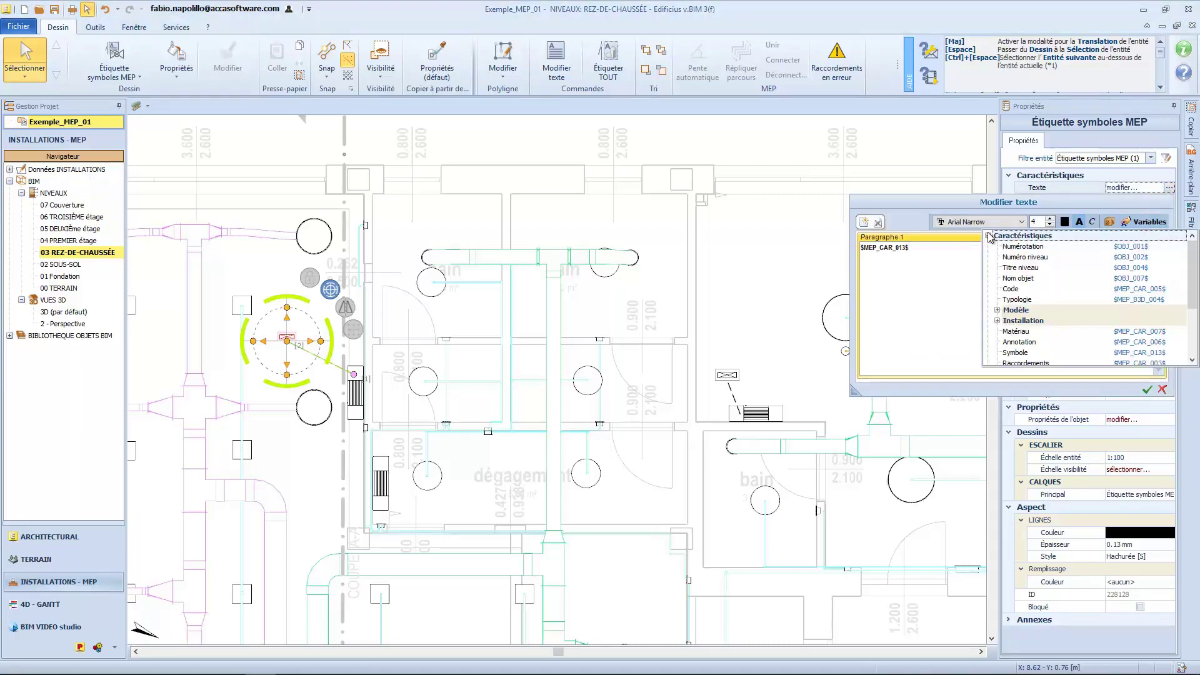
{"action": "left_click", "coordinate": [997, 309]}
{"action": "left_click", "coordinate": [1027, 322]}
{"action": "left_click", "coordinate": [1147, 389]}
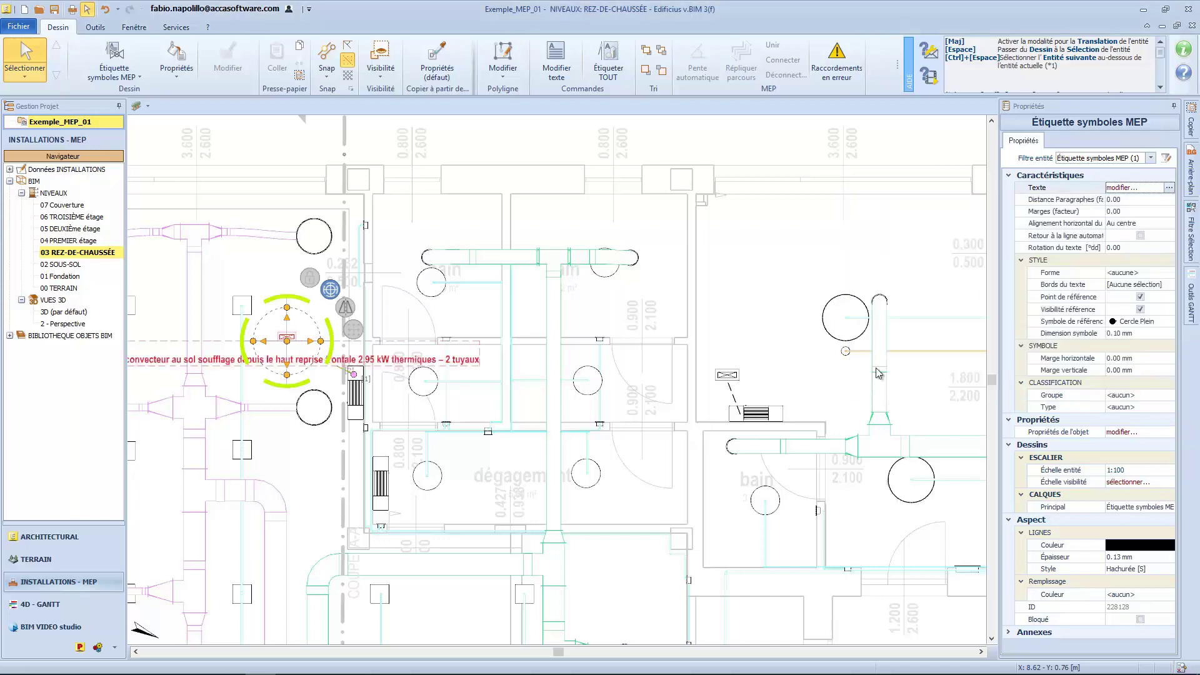
{"action": "middle_click_drag", "start_coordinate": [444, 368], "coordinate": [599, 386]}
{"action": "key", "text": "Escape"}
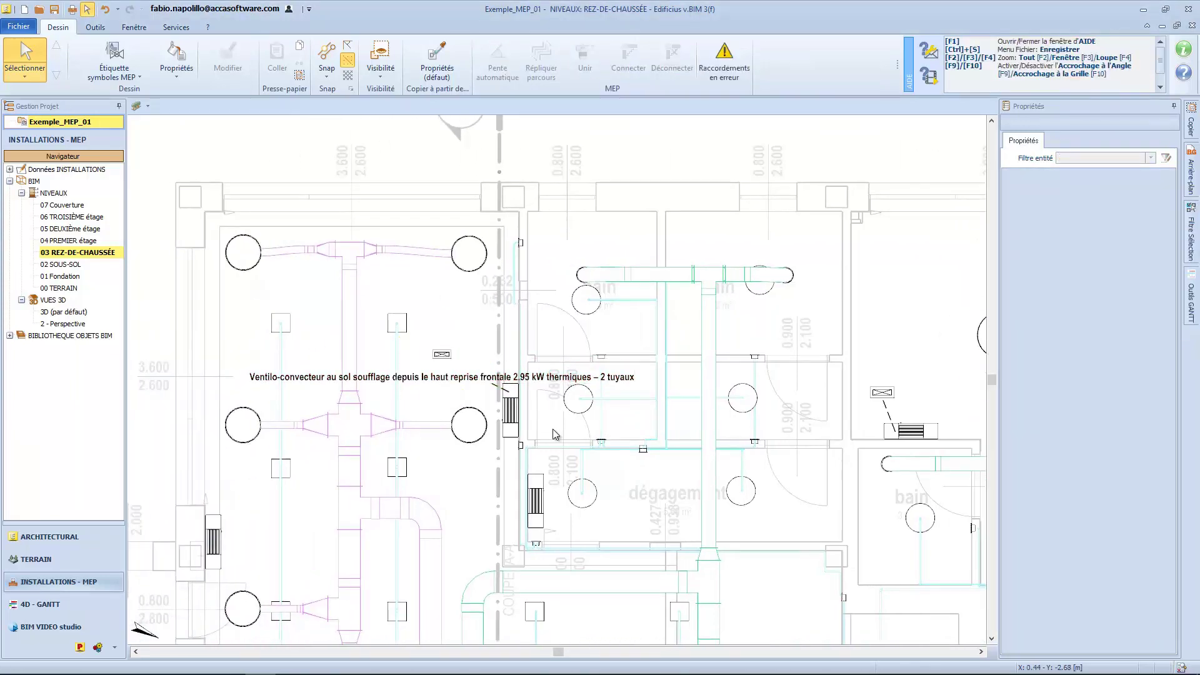
- Try labelling all MEP entities with symbol labels, limited to those with active symbol visibility
{"action": "scroll", "coordinate": [553, 434], "scroll_direction": "down", "scroll_amount": 2}
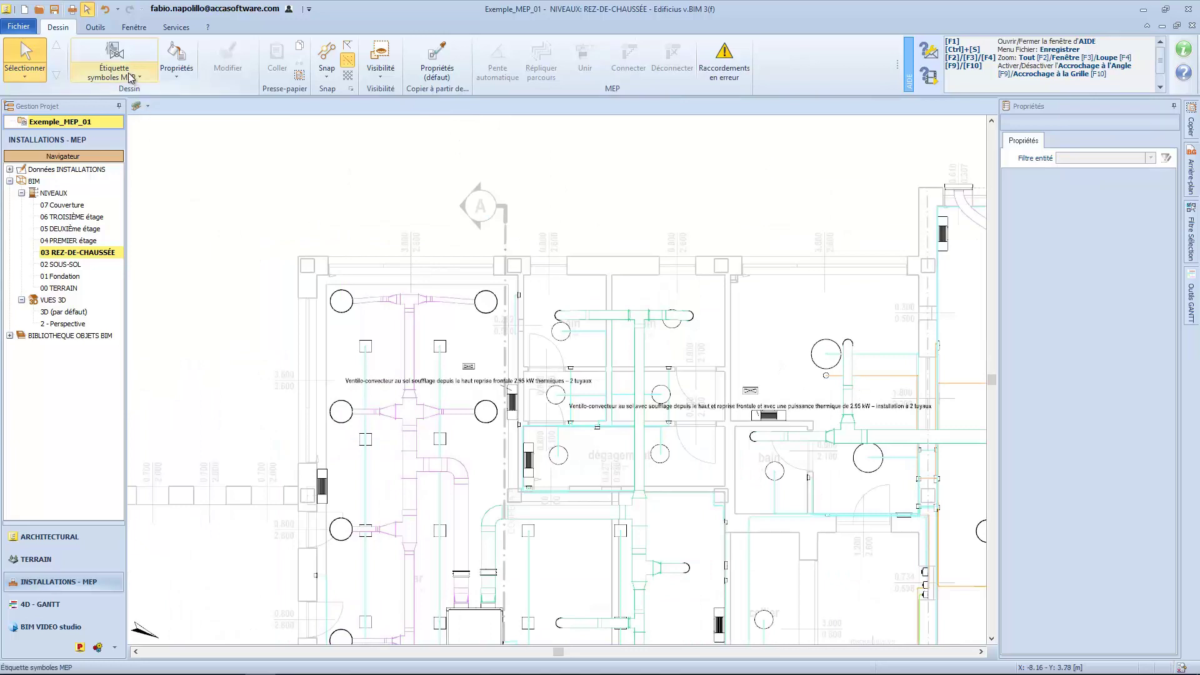
{"action": "left_click", "coordinate": [124, 52]}
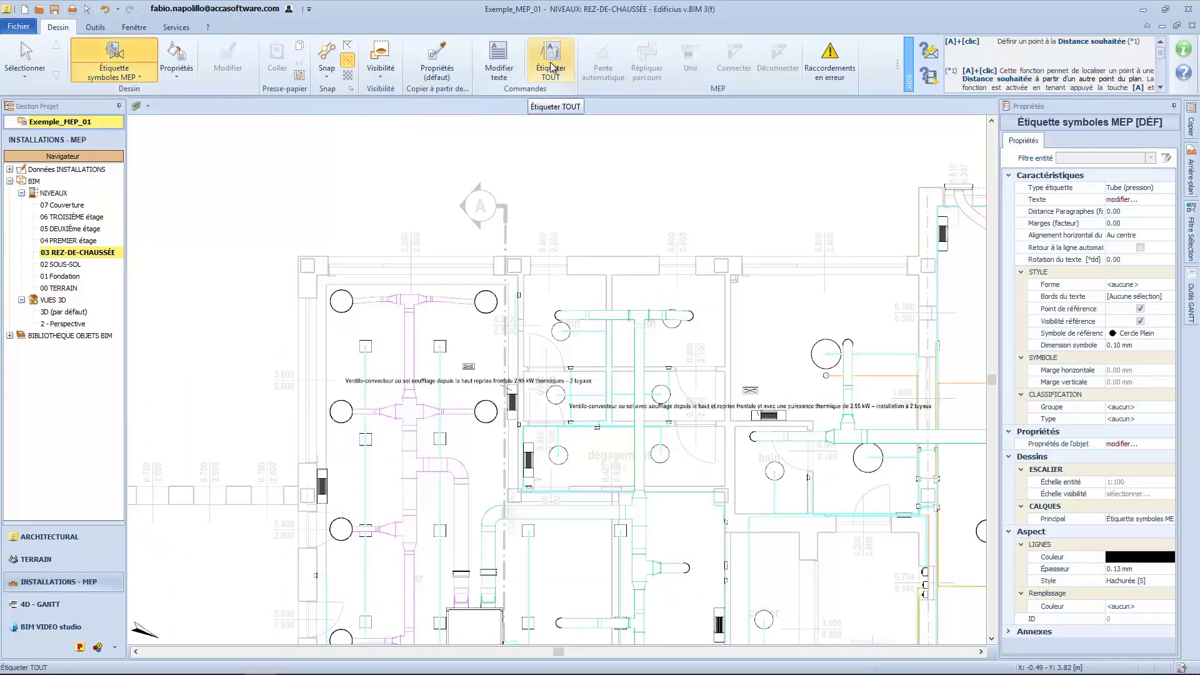
{"action": "left_click", "coordinate": [552, 68]}
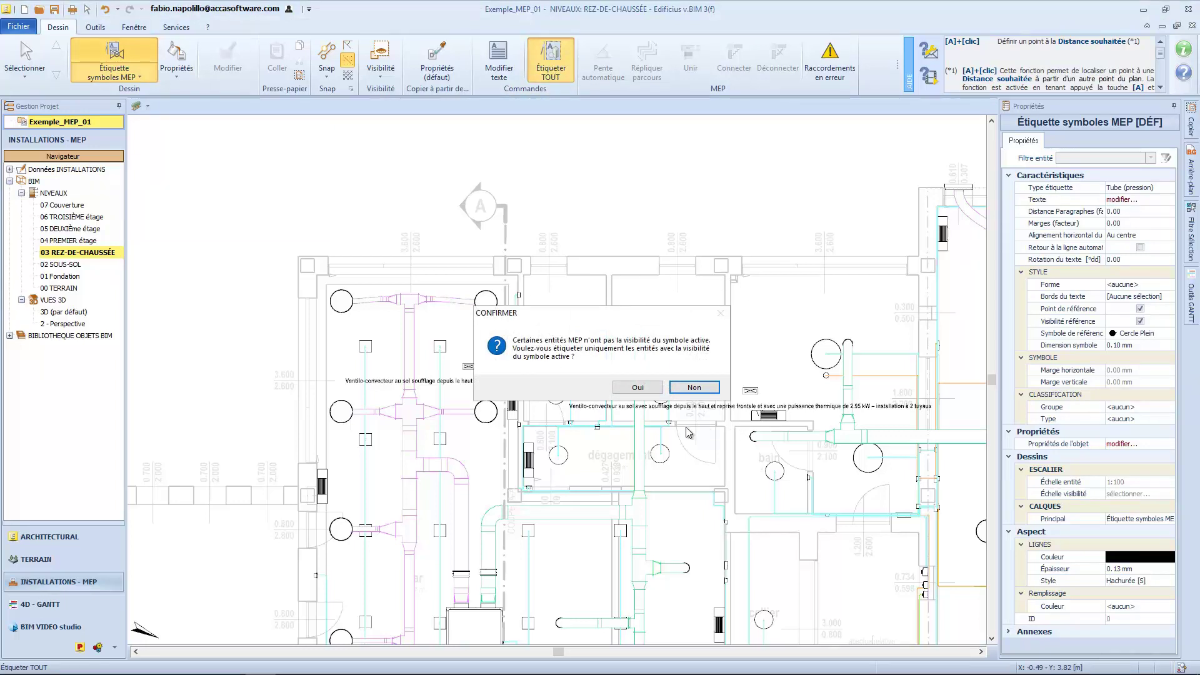
{"action": "left_click", "coordinate": [637, 388]}
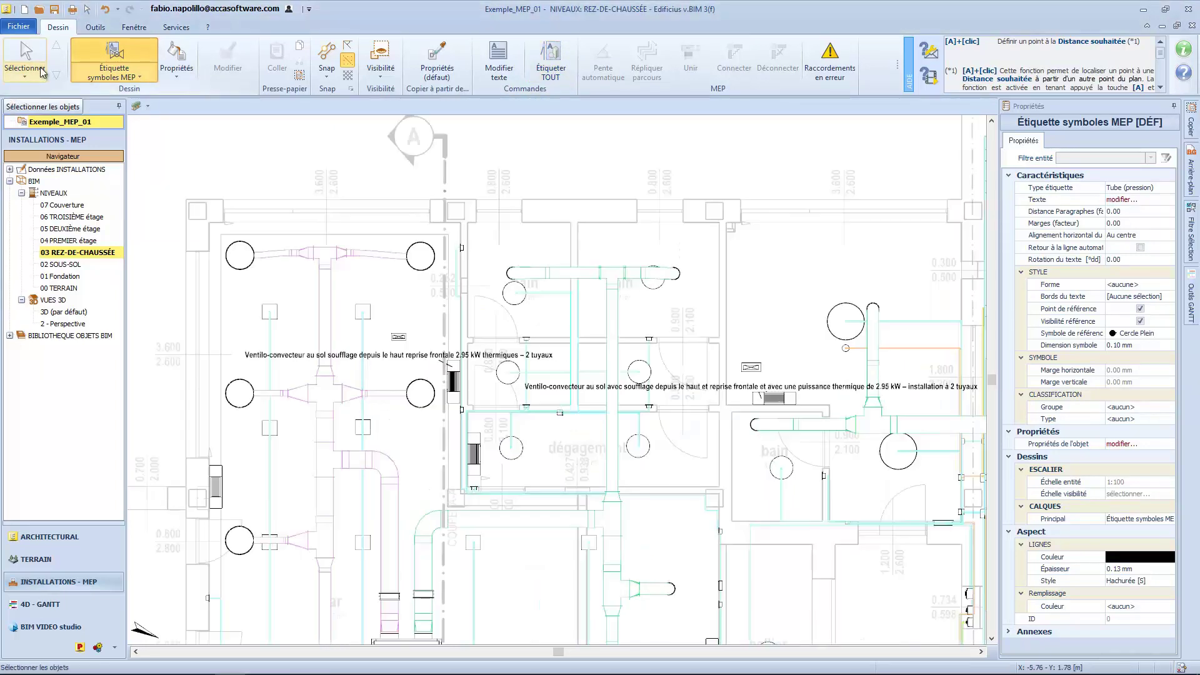
{"action": "left_click", "coordinate": [39, 63]}
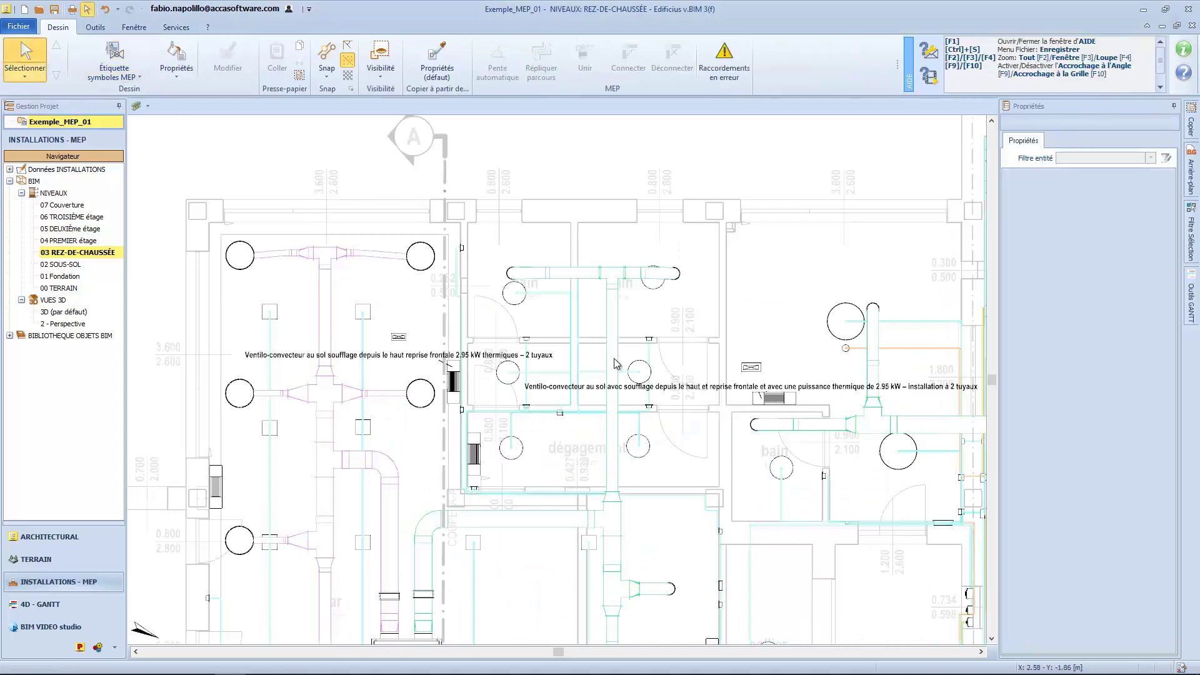
- Check the right-hand fan coil's symbol visibility and run Étiqueter TOUT again, only for entities whose symbol is displayed
{"action": "left_click", "coordinate": [774, 398]}
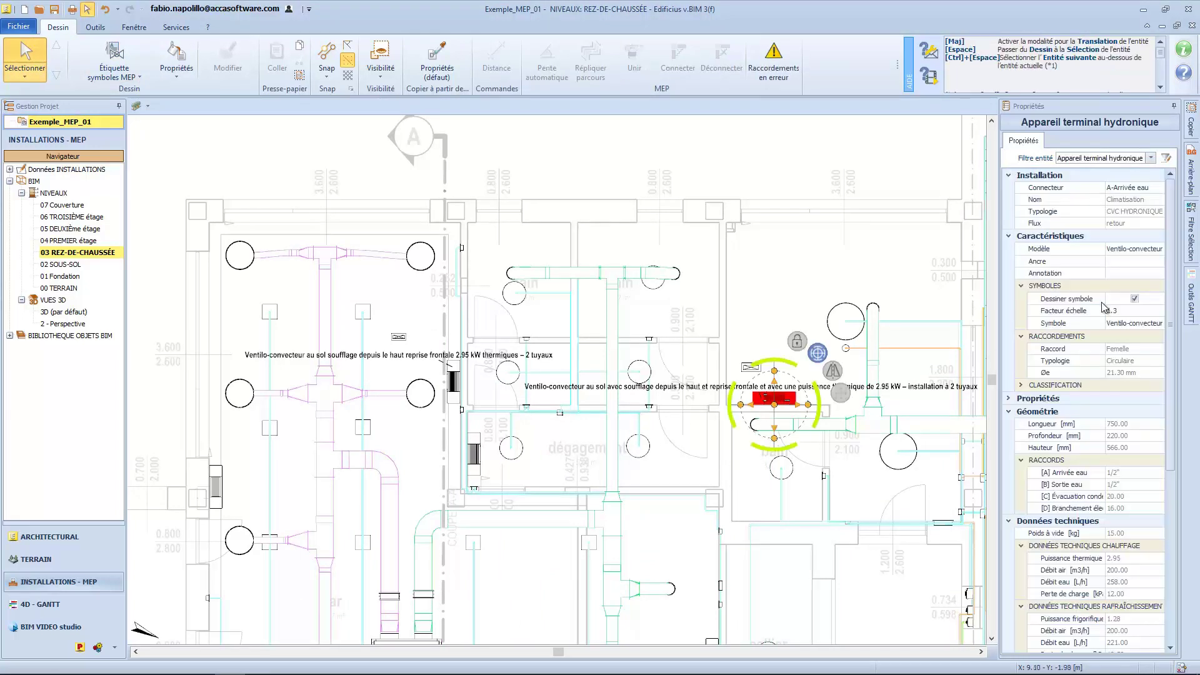
{"action": "left_click", "coordinate": [896, 462]}
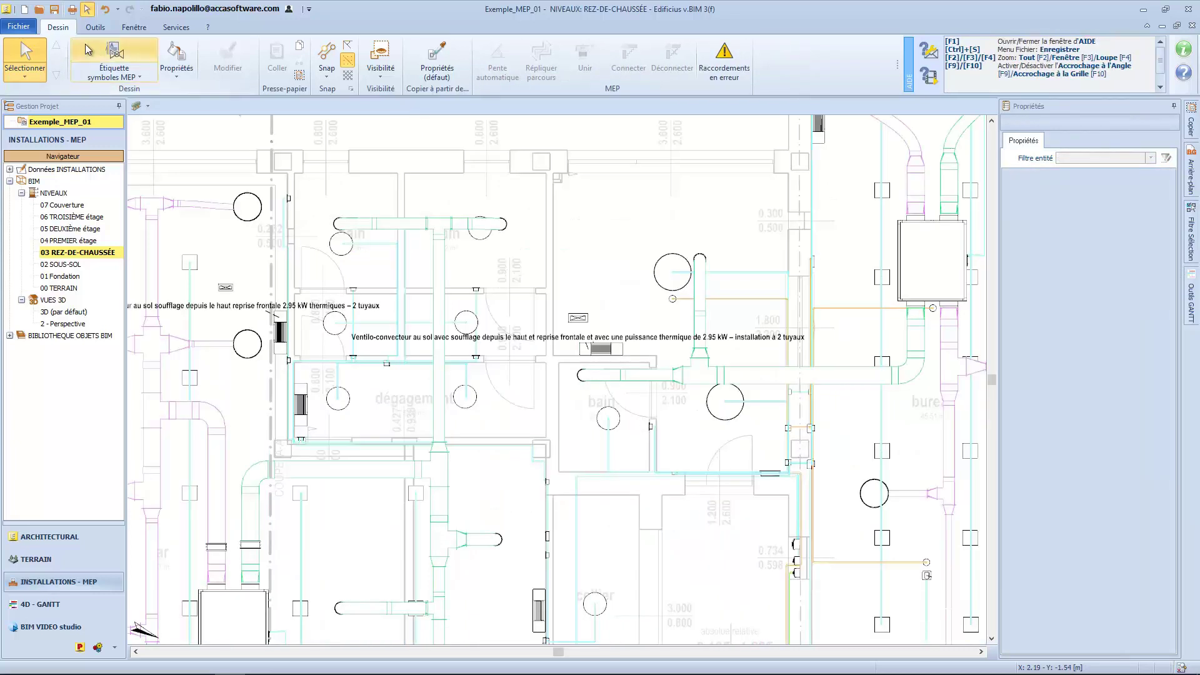
{"action": "left_click", "coordinate": [113, 56]}
{"action": "left_click", "coordinate": [565, 75]}
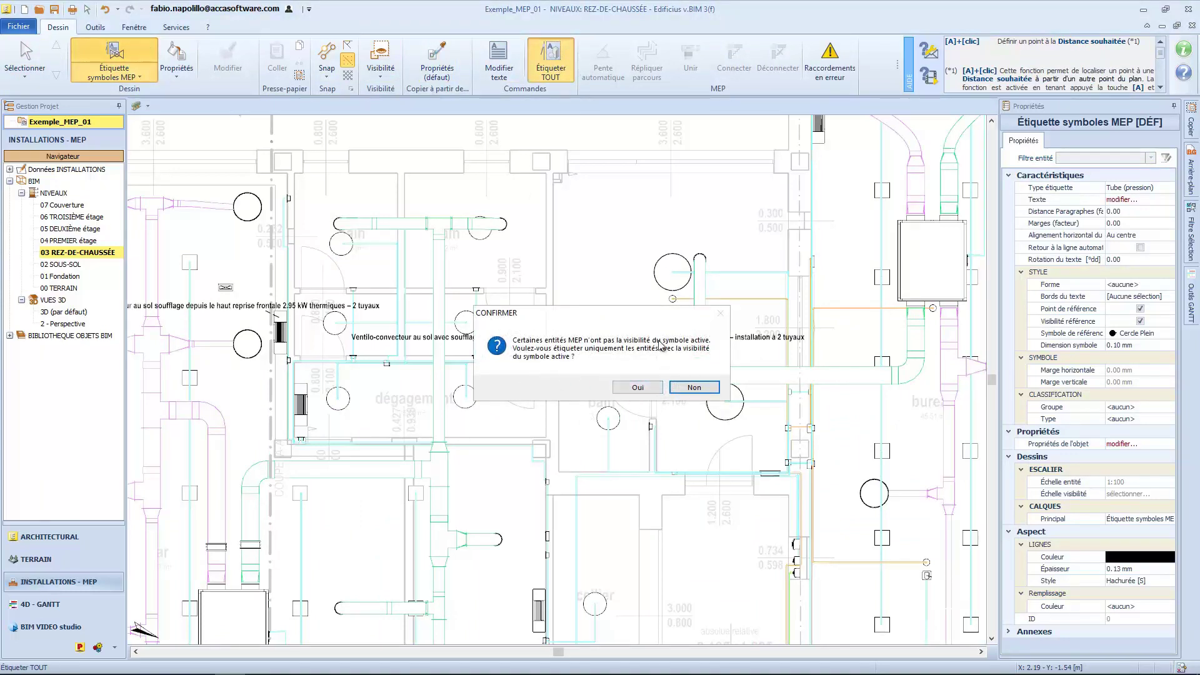
{"action": "left_click", "coordinate": [636, 387]}
{"action": "key", "text": "Escape"}
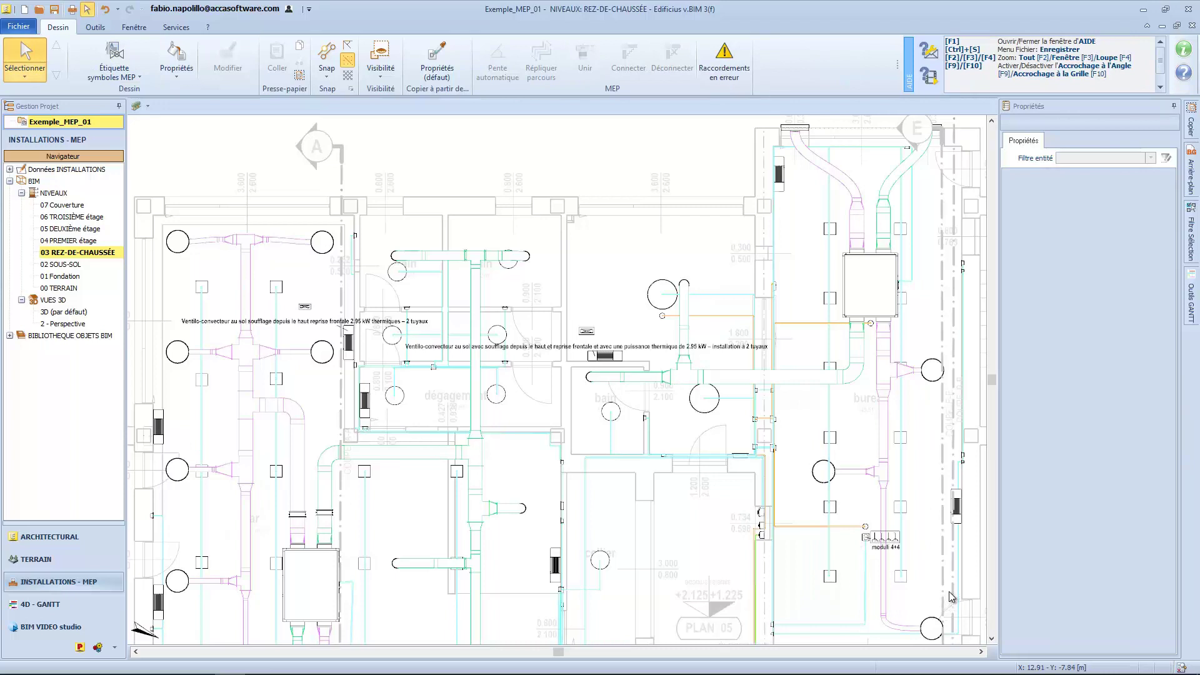
- Label all MEP entities on the ground floor with symbol labels, including those without active symbol visibility
{"action": "scroll", "coordinate": [564, 286], "scroll_direction": "up", "scroll_amount": 1}
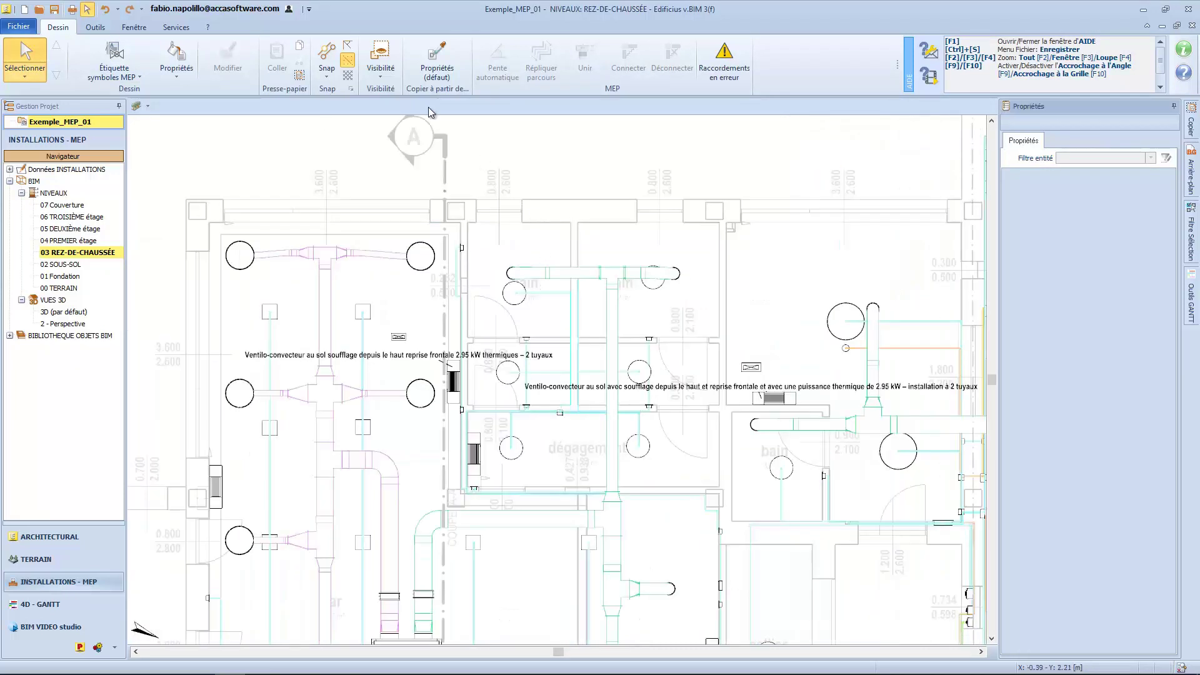
{"action": "left_click", "coordinate": [135, 58]}
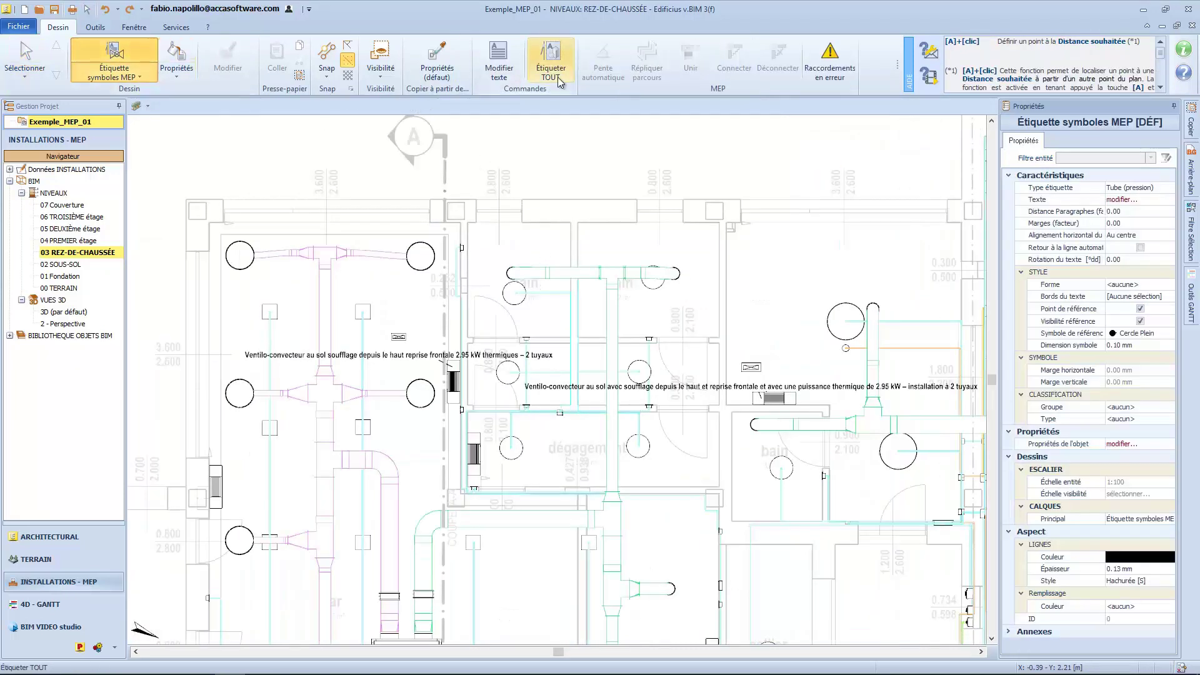
{"action": "left_click", "coordinate": [551, 59]}
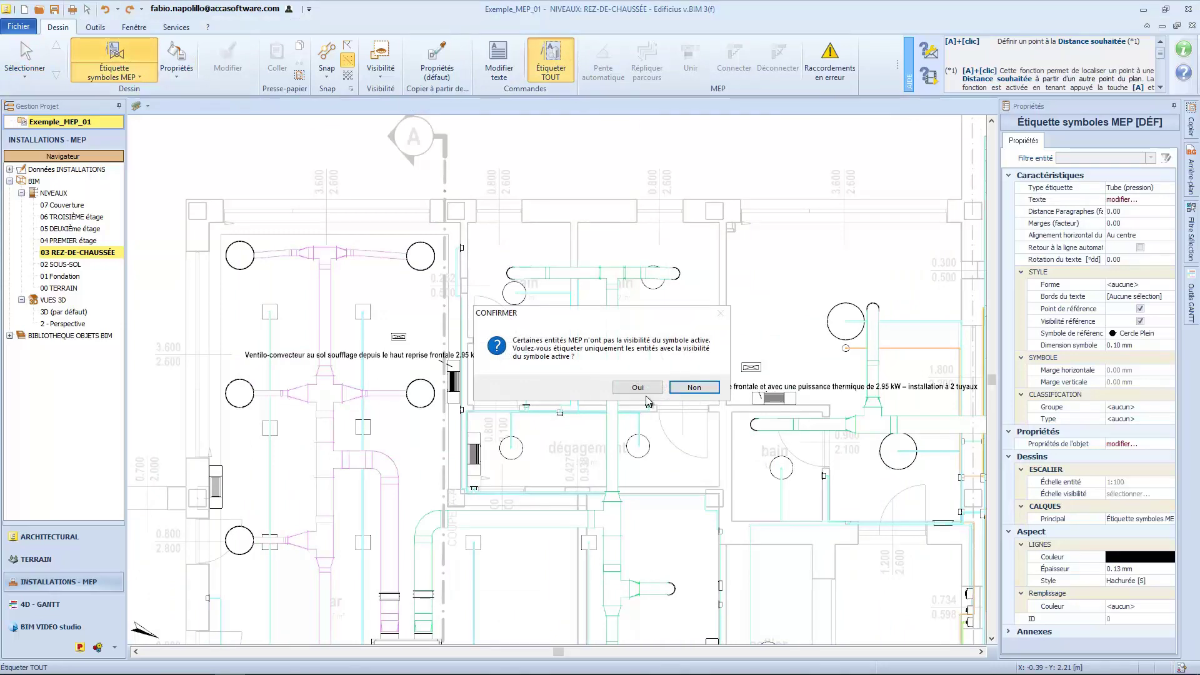
{"action": "left_click", "coordinate": [693, 386]}
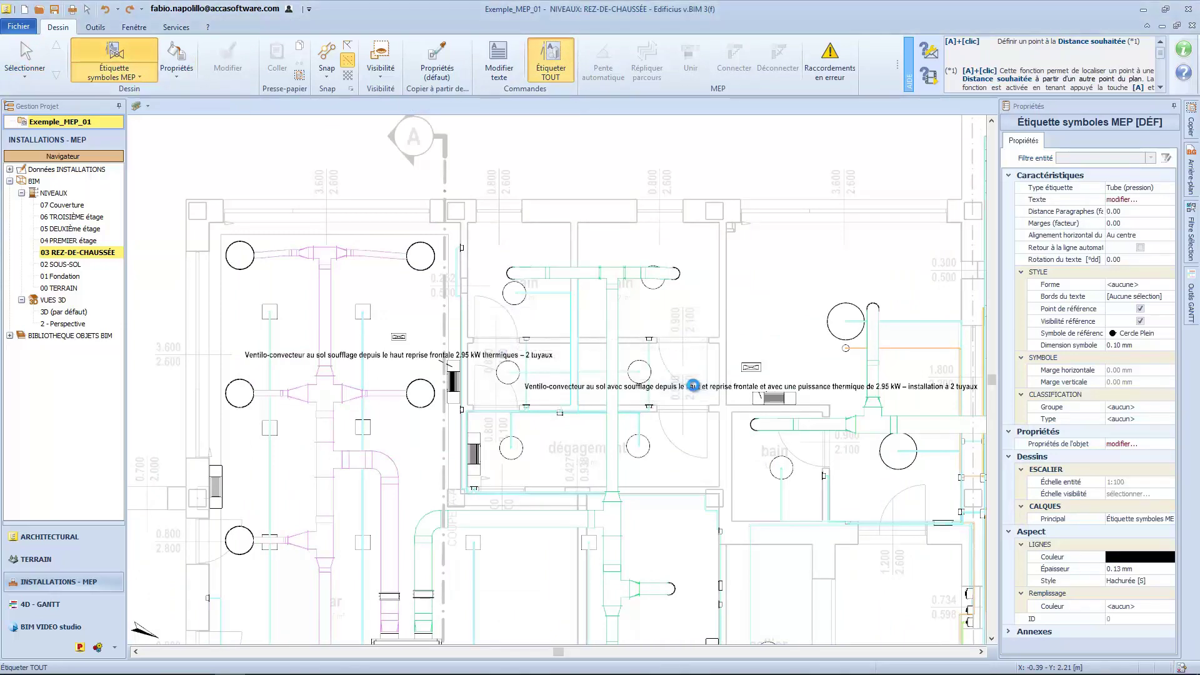
{"action": "scroll", "coordinate": [694, 386], "scroll_direction": "down", "scroll_amount": 3}
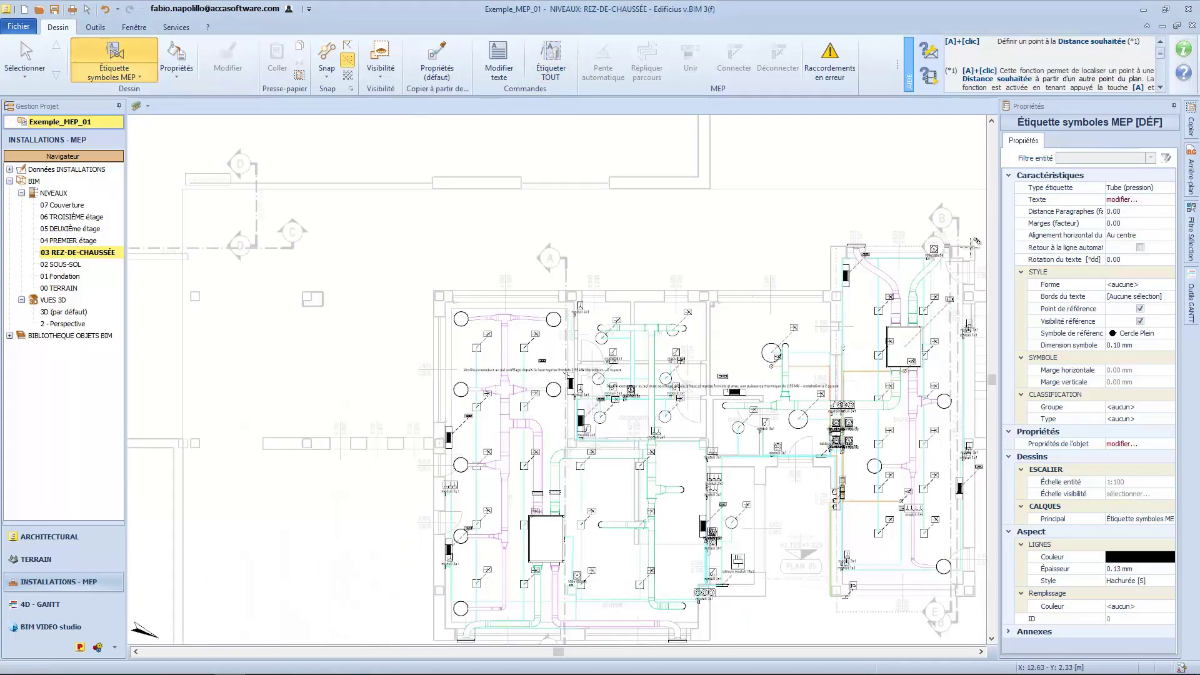
{"action": "key", "text": "Escape"}
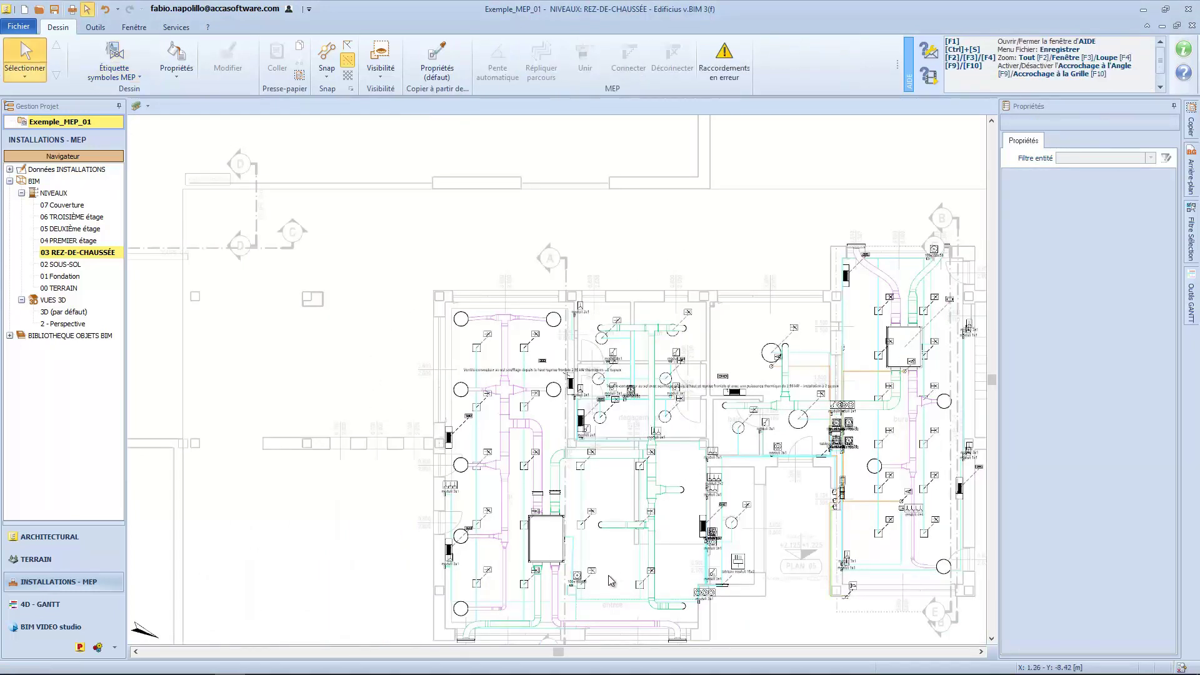
- Examine the symbol settings of the lighting point in the lower right corner of the large central room
{"action": "left_click", "coordinate": [640, 584]}
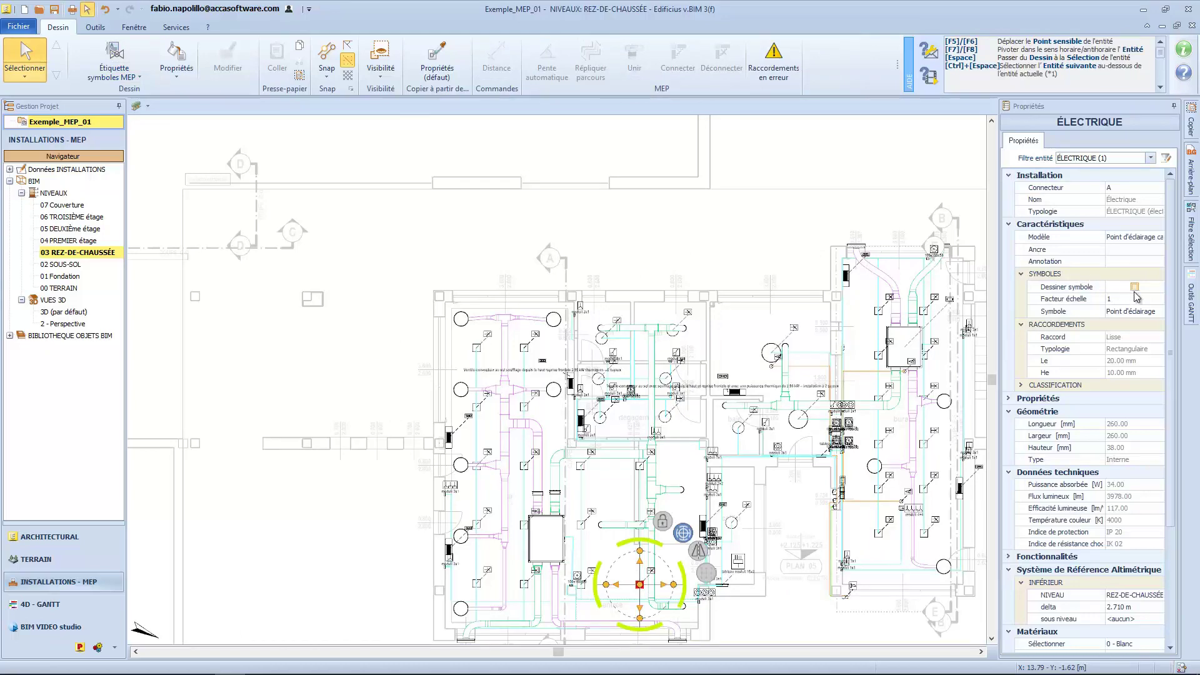